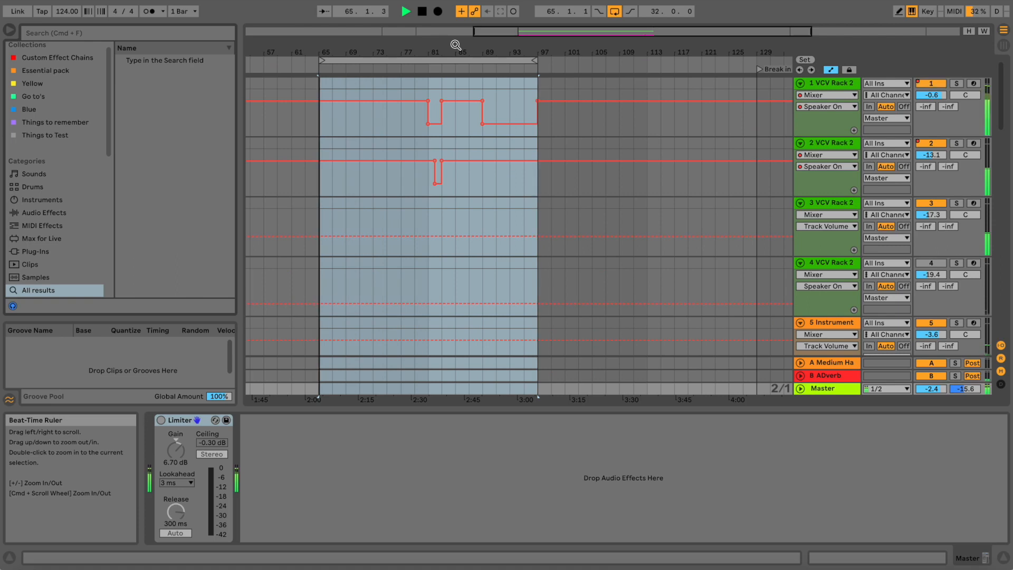
Stop playback and look at track 4's device chain, activating the track and switching it back off.
key("space")
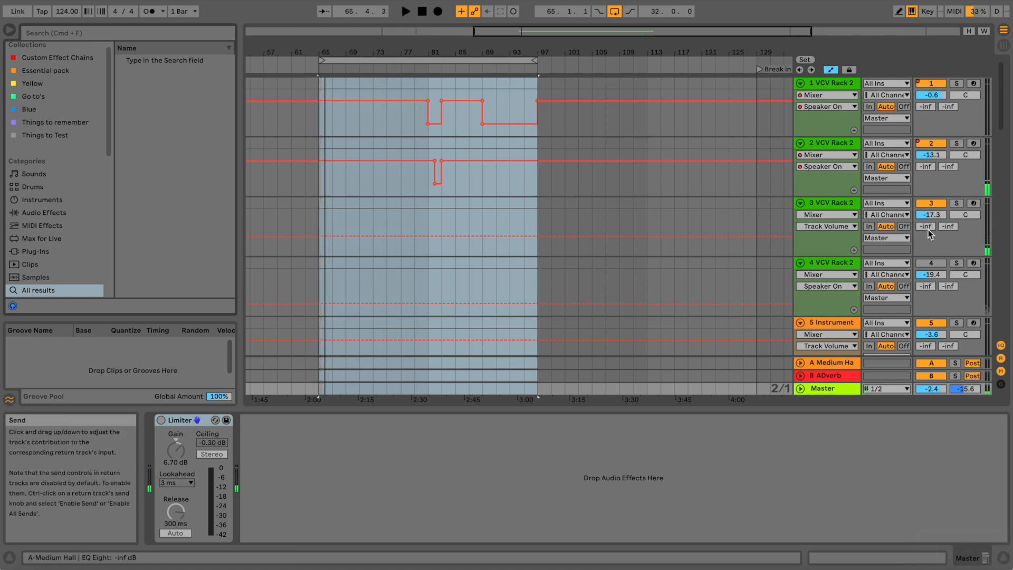
left_click(928, 263)
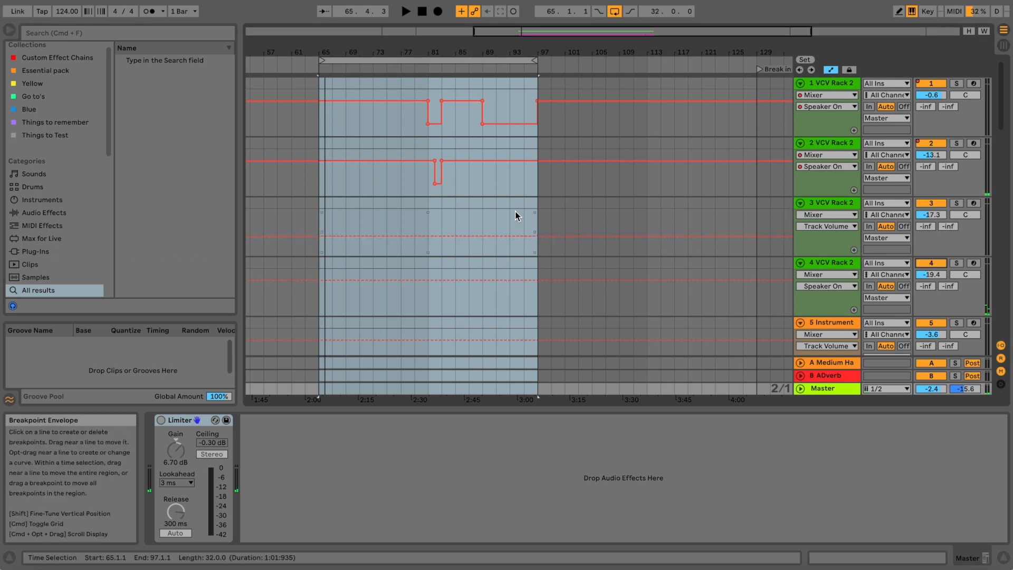
left_click(823, 264)
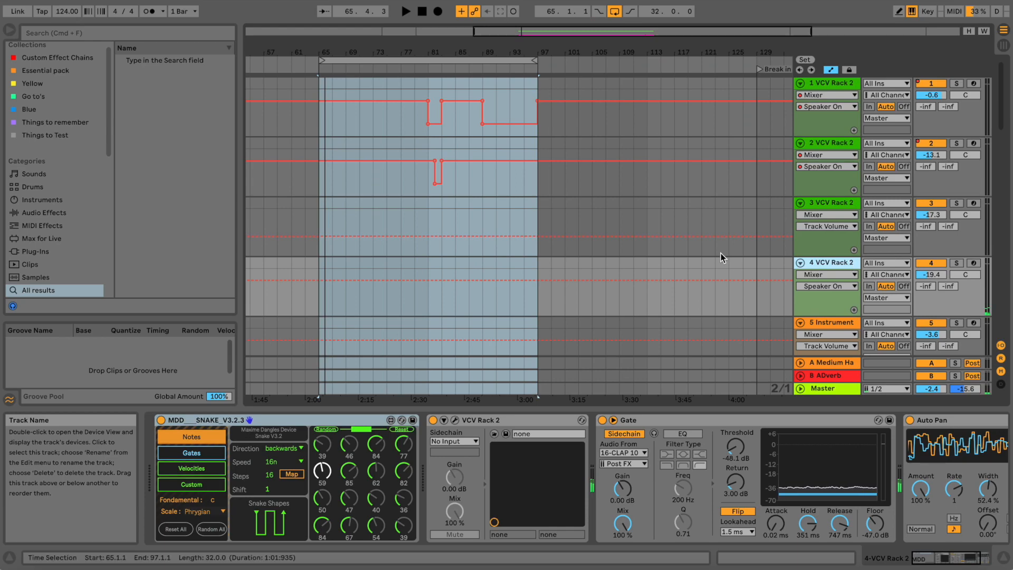
left_click(931, 262)
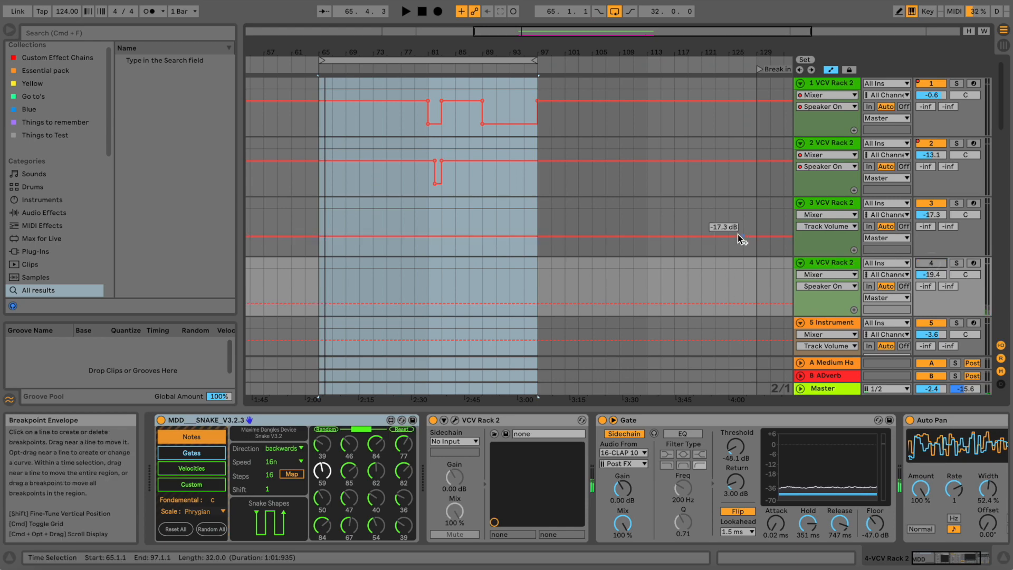
Select track 1 and review its Snake sequencer's Notes, Gates, Velocities and Custom pages, ending back on Notes.
left_click(843, 83)
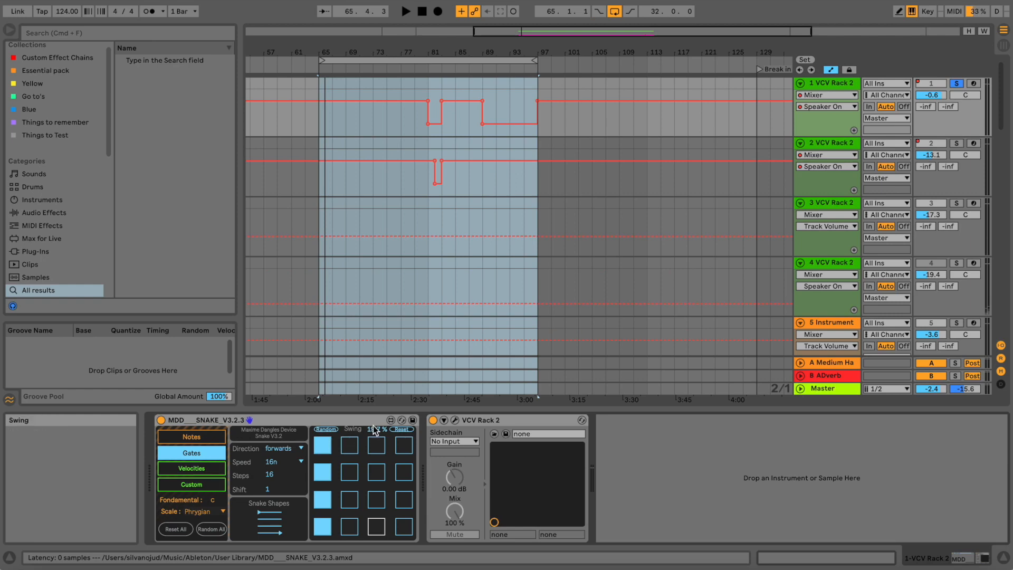
left_click(192, 436)
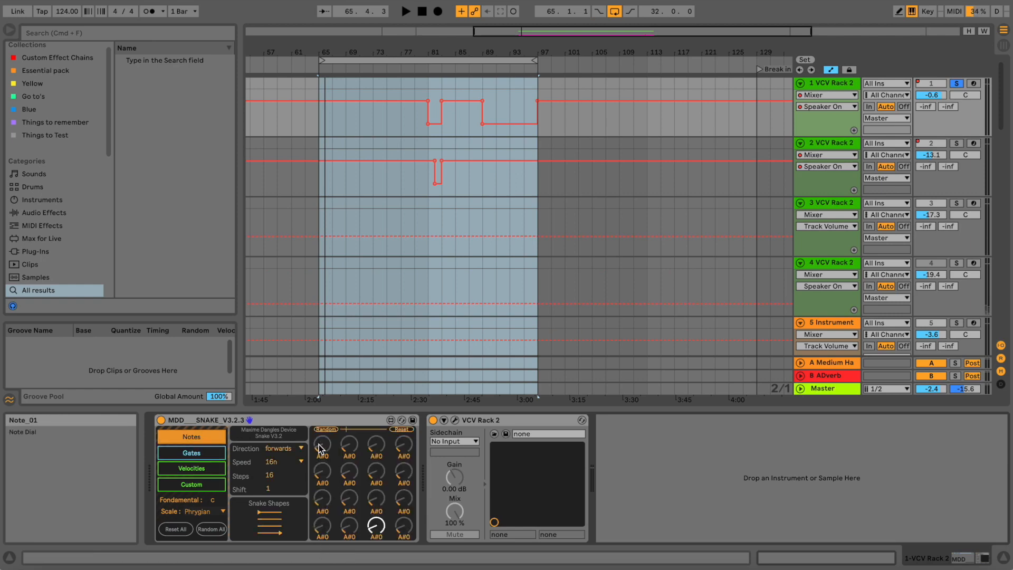
left_click(184, 453)
left_click(182, 468)
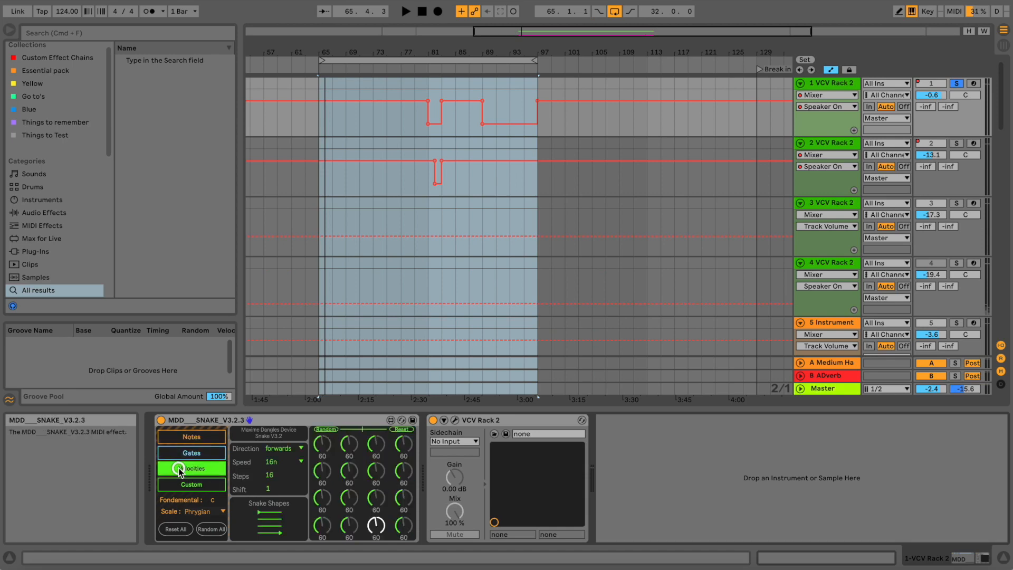
left_click(218, 486)
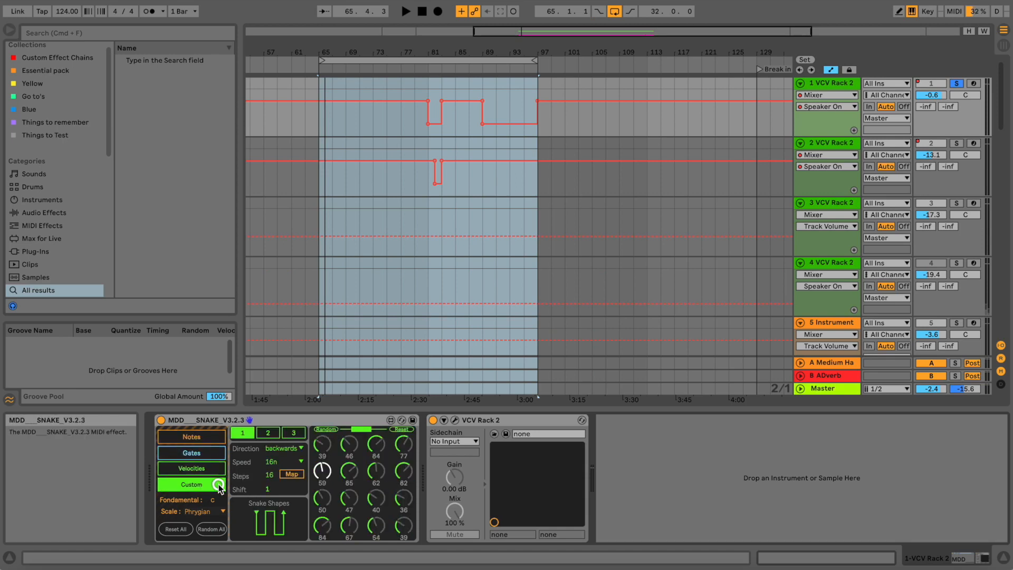
left_click(216, 436)
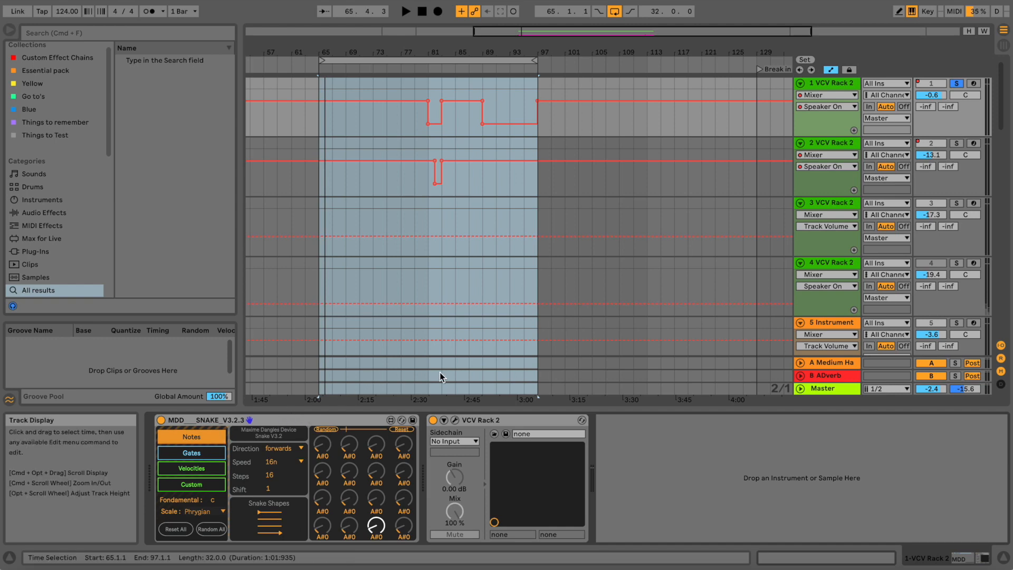
Play the soloed track 1 and open its VCV Rack window, moved aside to view the Kickall patch alongside the Snake sequencer.
key("space")
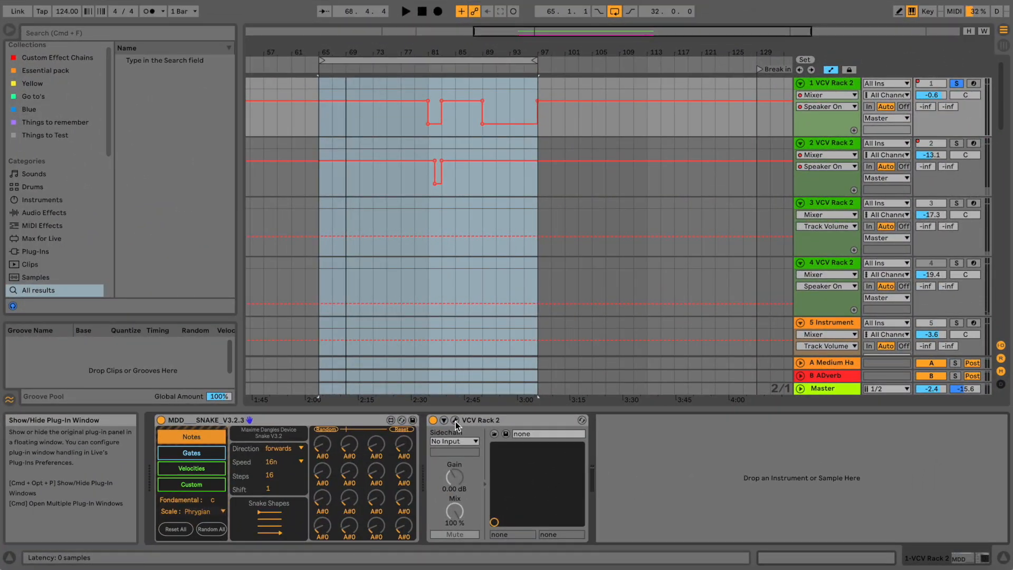
left_click(455, 422)
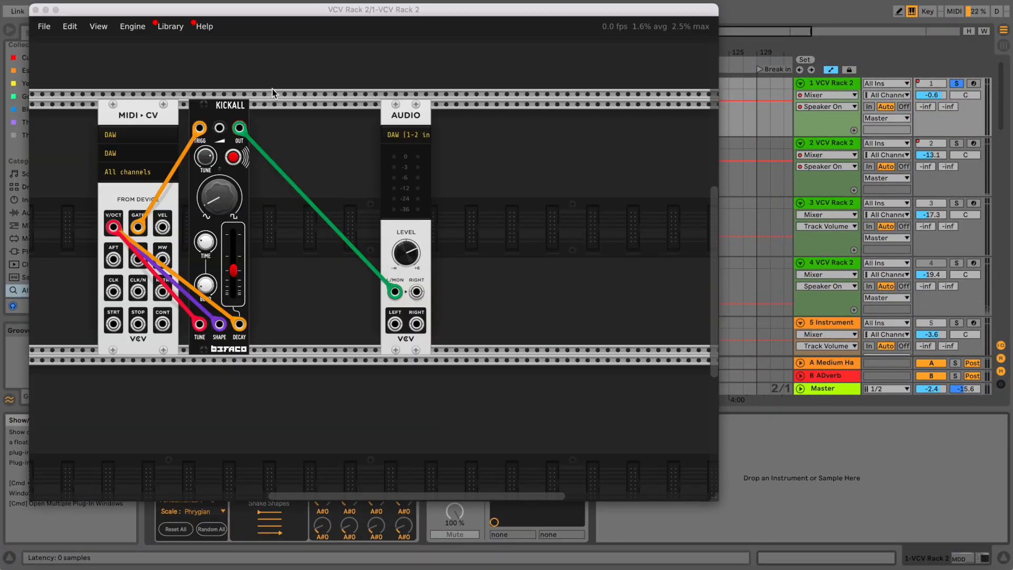
left_click_drag(258, 11, 364, 29)
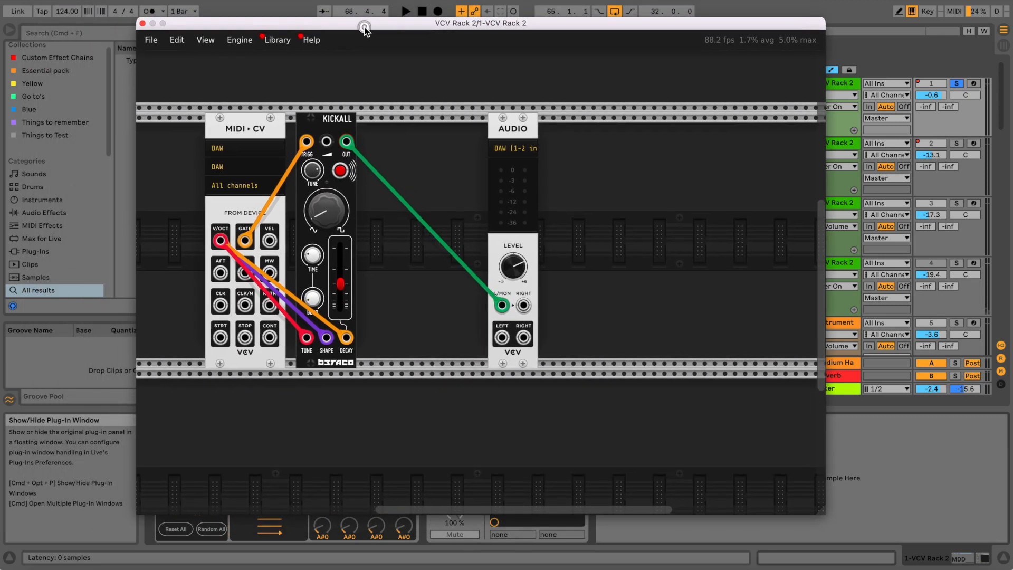
left_click_drag(233, 22, 407, 9)
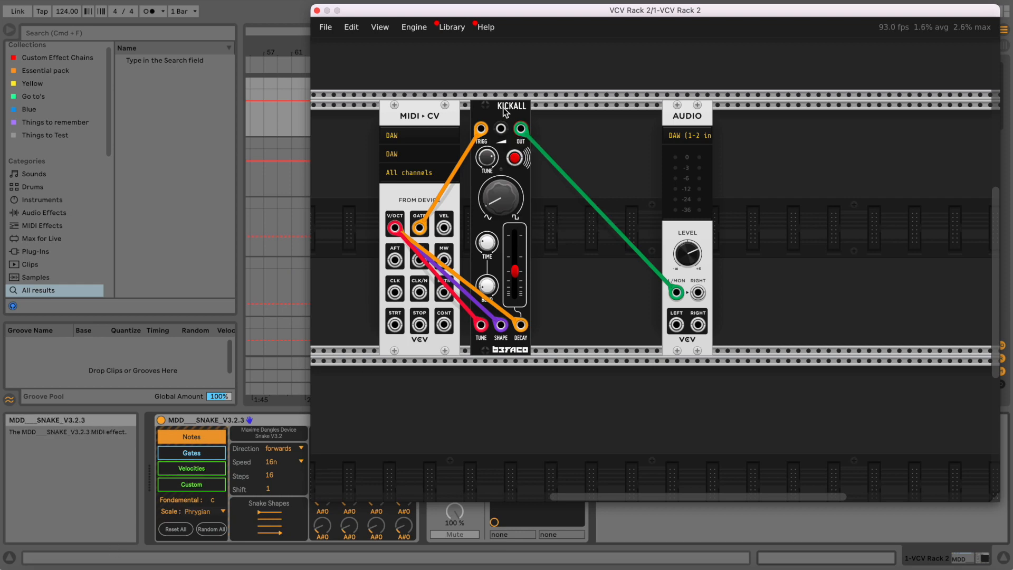
left_click_drag(506, 13, 456, 9)
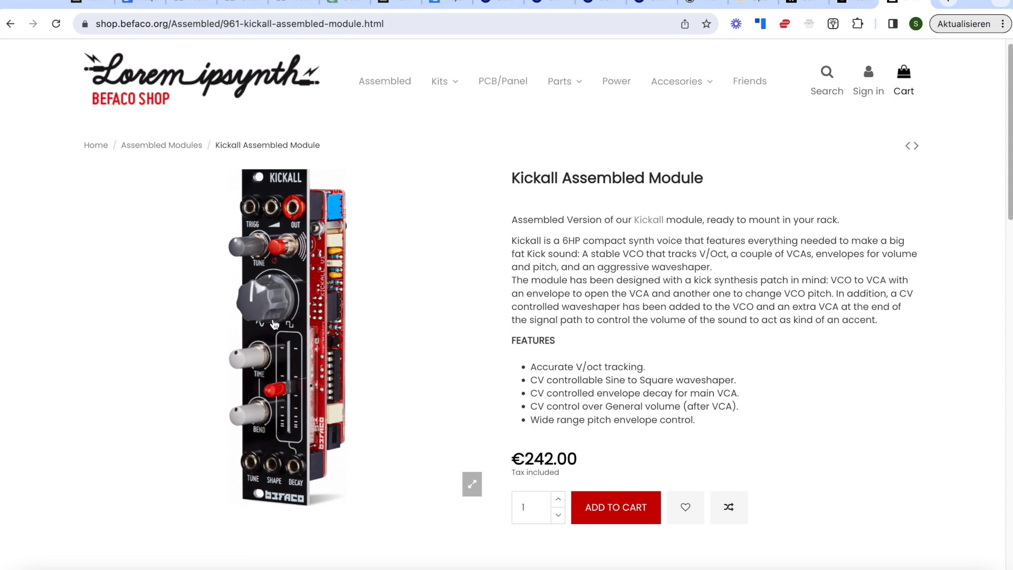
Switch from the browser's Befaco Kickall product page back to the VCV Rack patch and close its window.
key("super+Tab")
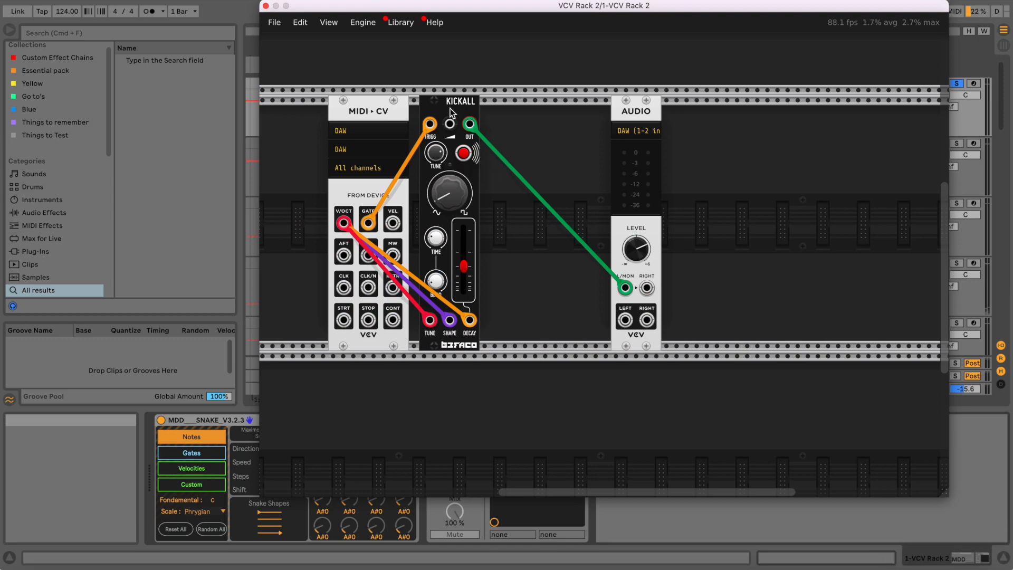
key("space")
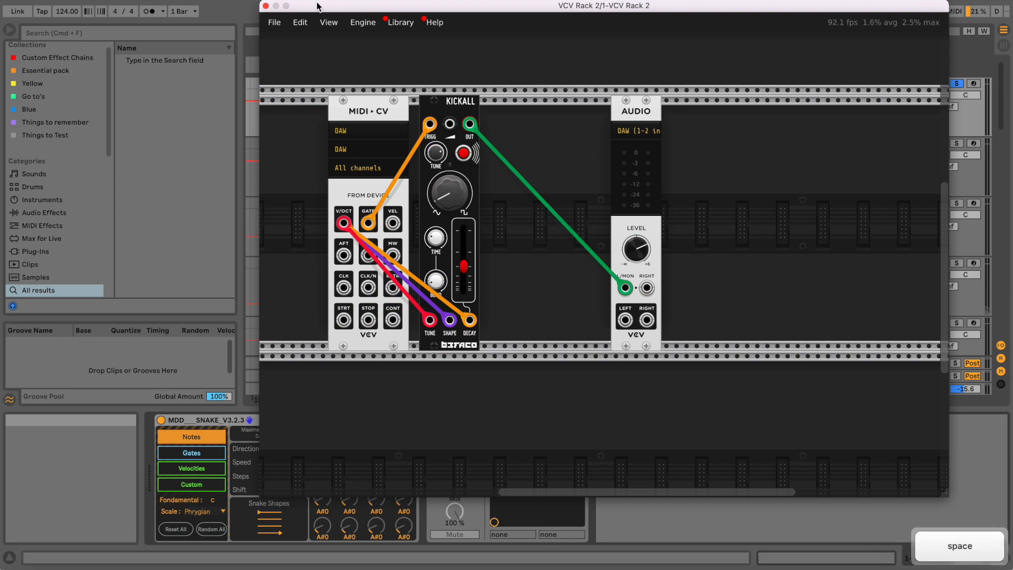
left_click(266, 5)
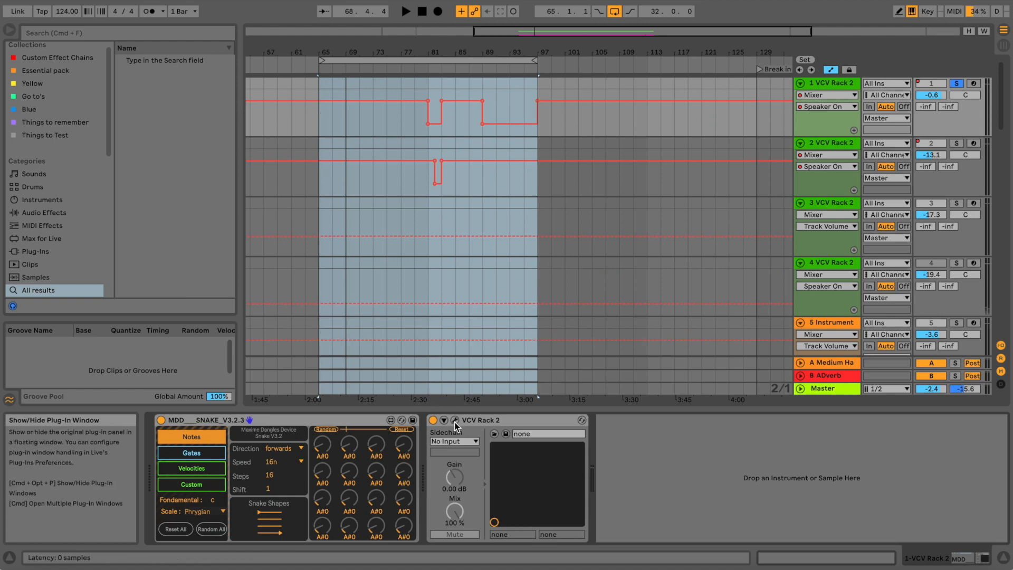
Play track 1 and test the Kickall's wave shape, decay slider and pitch envelope time in its VCV Rack window, undoing the wave shape change.
key("space")
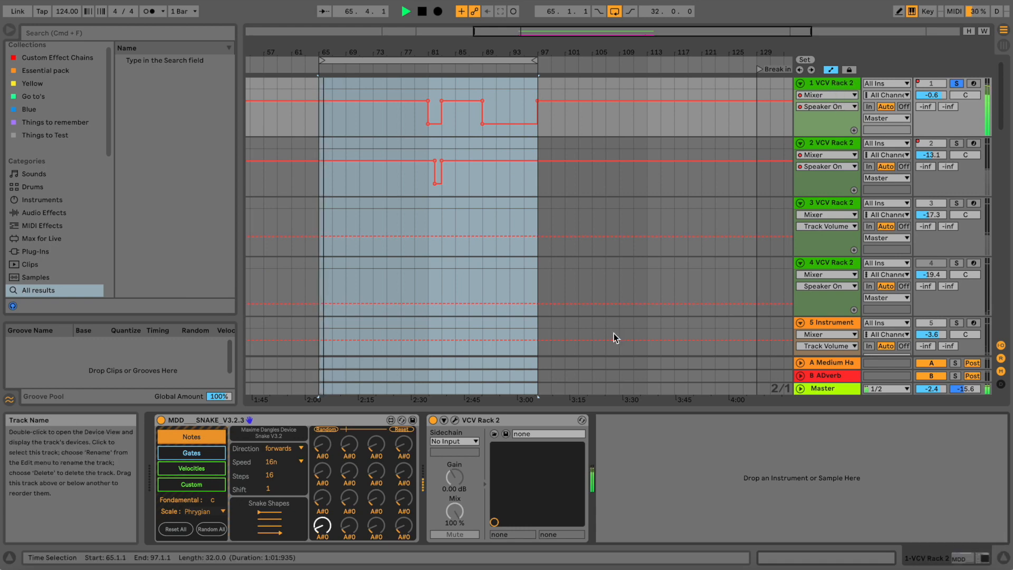
left_click(456, 419)
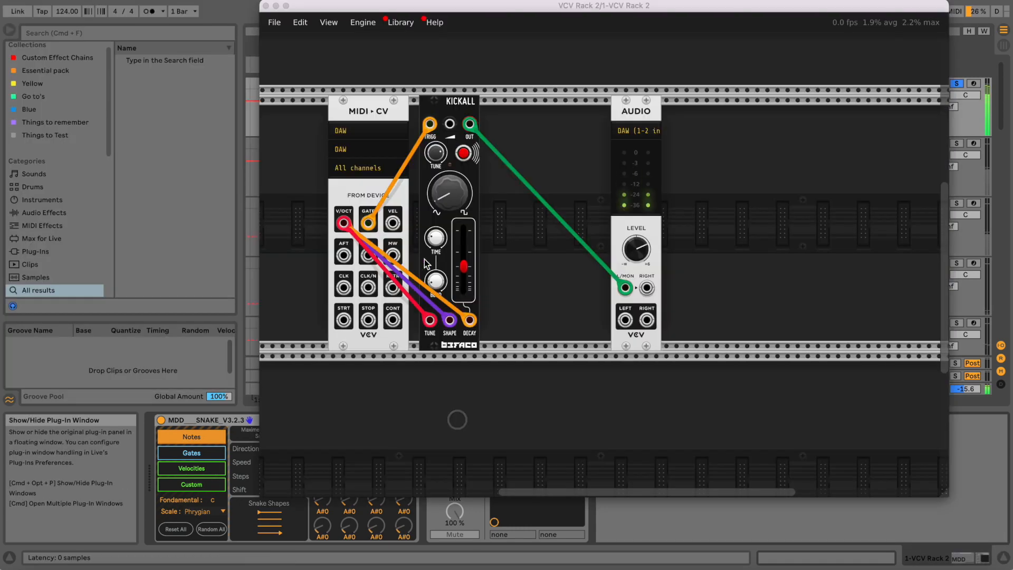
left_click_drag(450, 198, 442, 212)
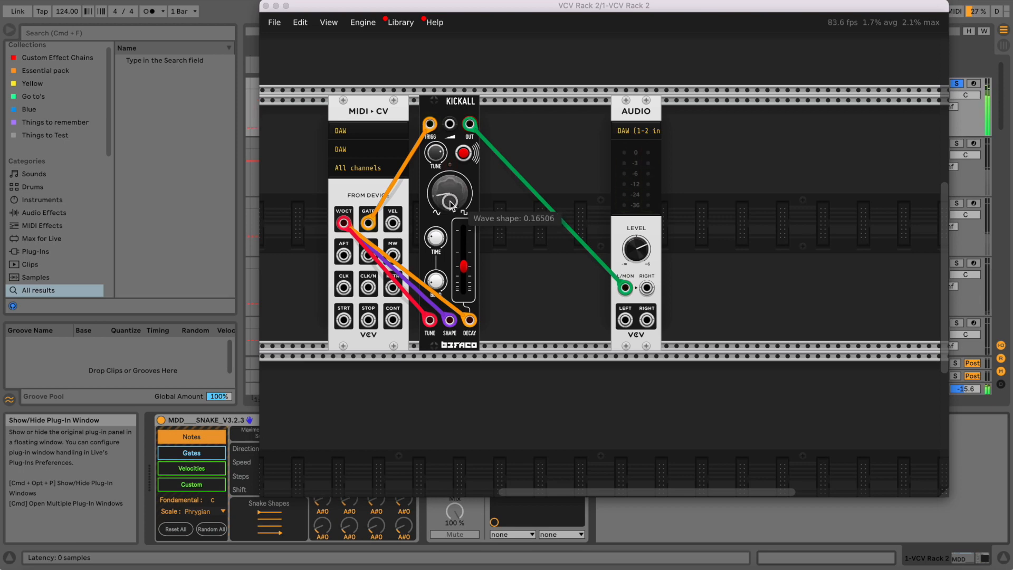
key("super+z")
left_click_drag(465, 267, 466, 267)
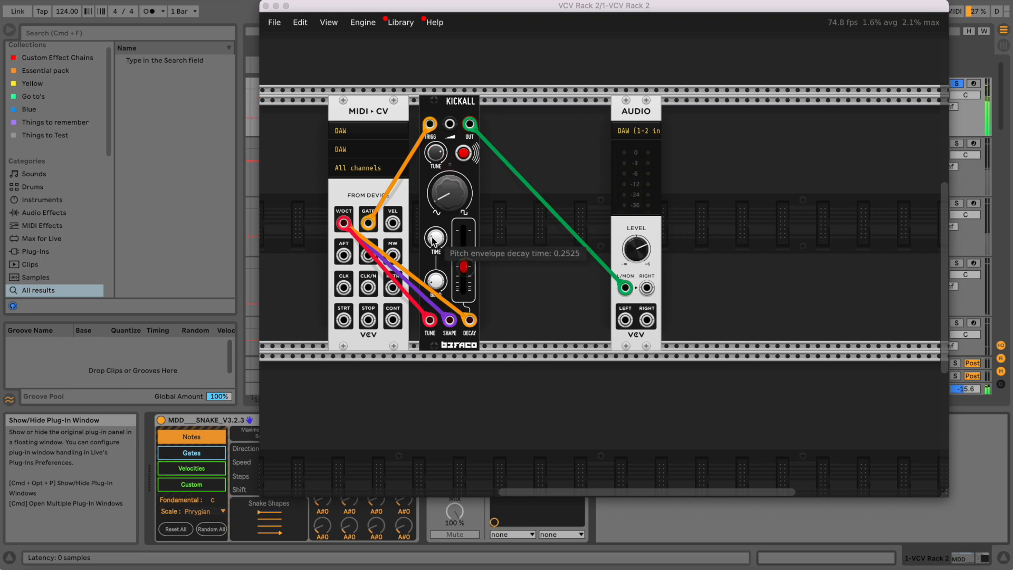
left_click_drag(435, 237, 434, 234)
key("space")
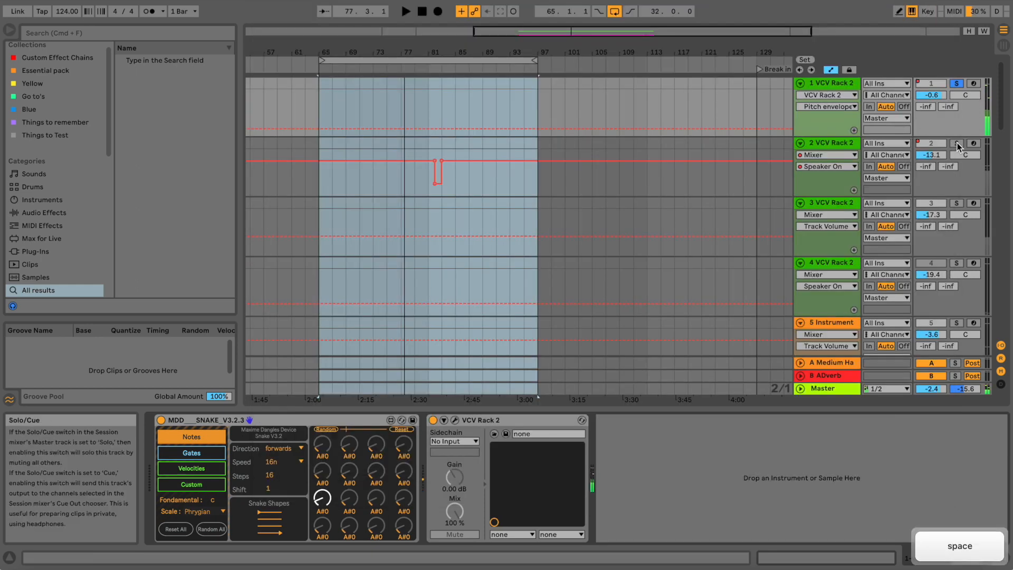
Solo track 2, play it from the loop start and open its VCV Rack window.
left_click(957, 143)
left_click(848, 144)
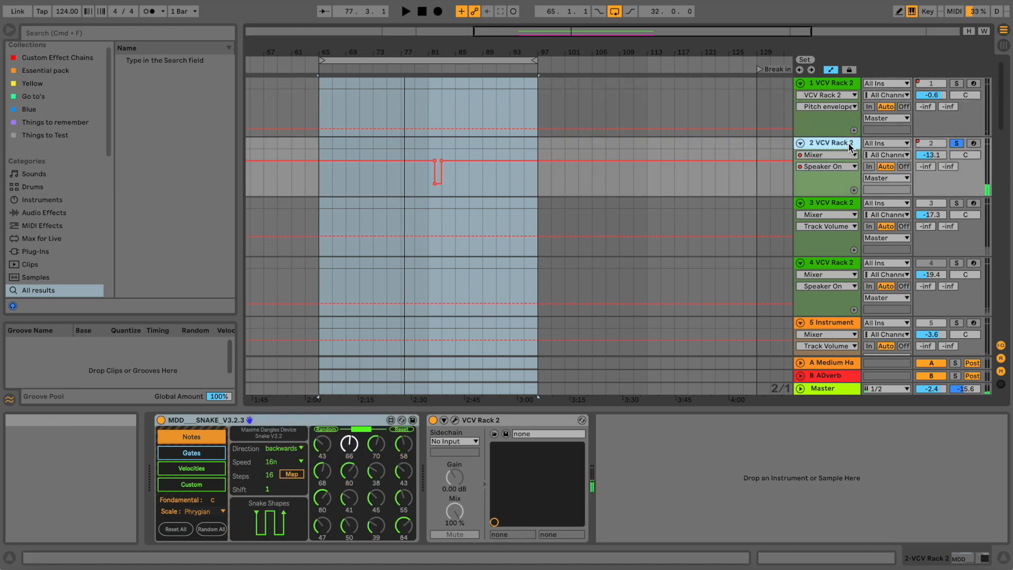
key("space")
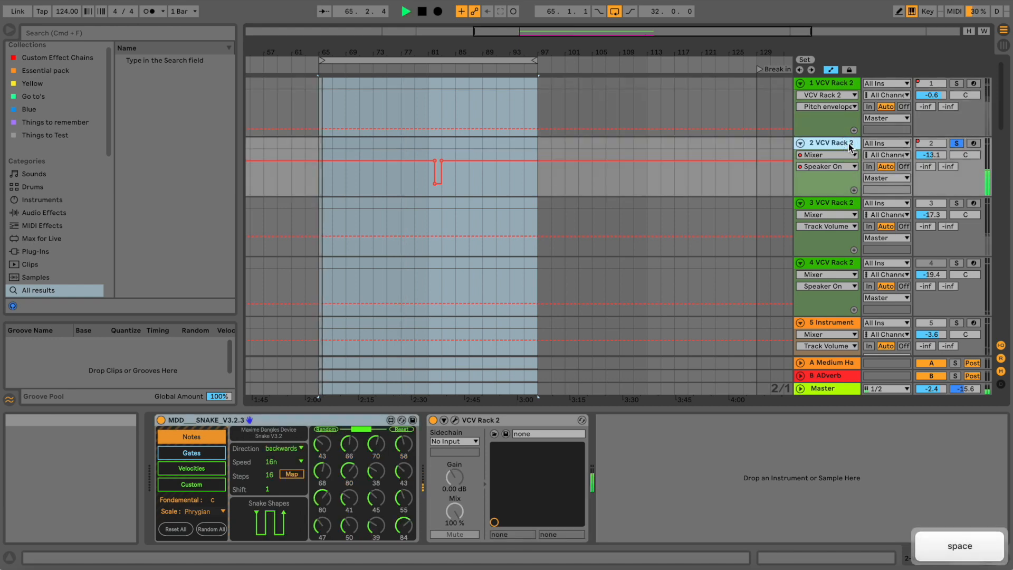
left_click(455, 420)
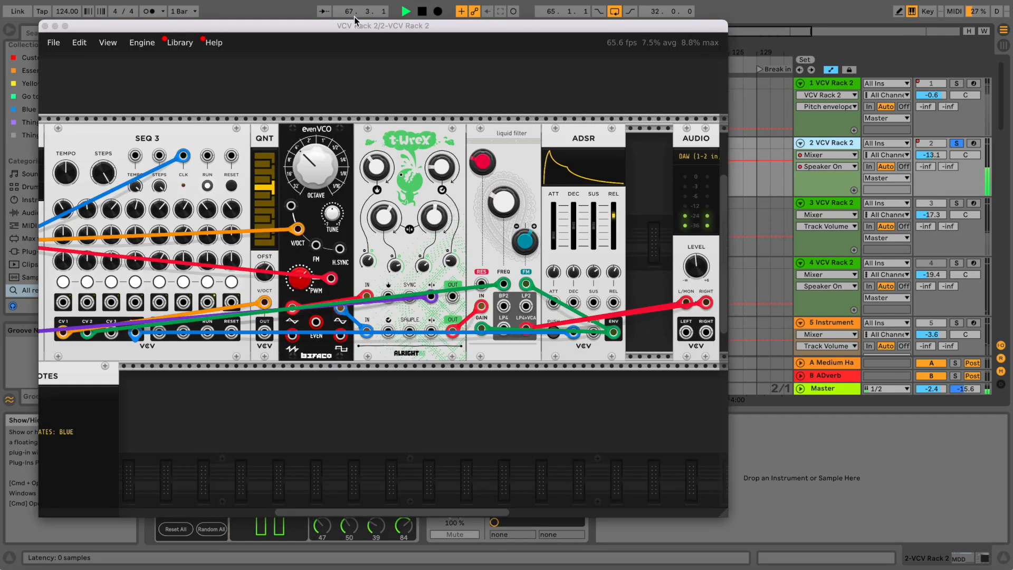
Enlarge track 2's VCV Rack window to show the whole patch from MIDI-CV to Audio, and check the liquid filter module's details.
left_click_drag(354, 30, 384, 24)
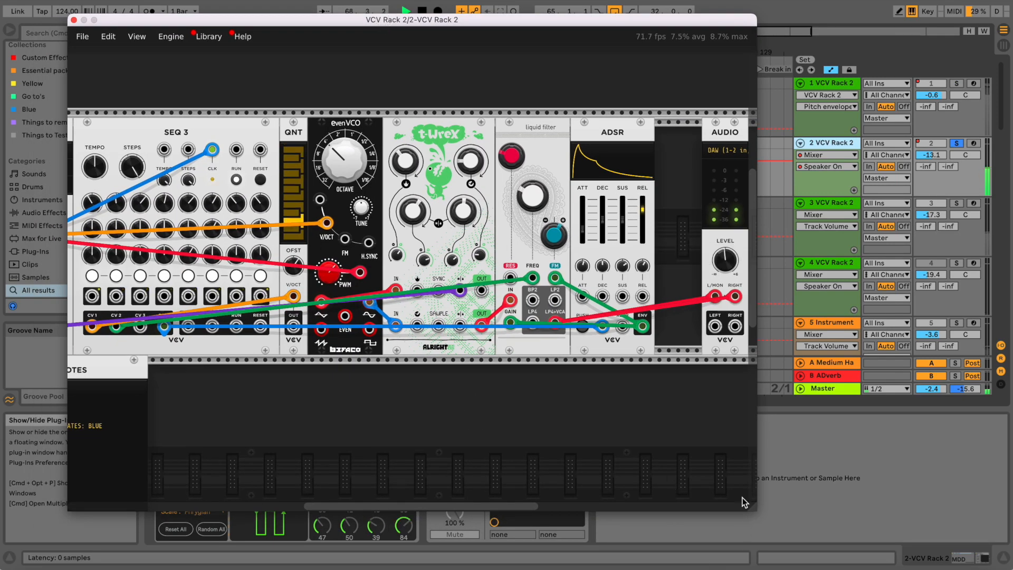
left_click_drag(757, 508, 937, 554)
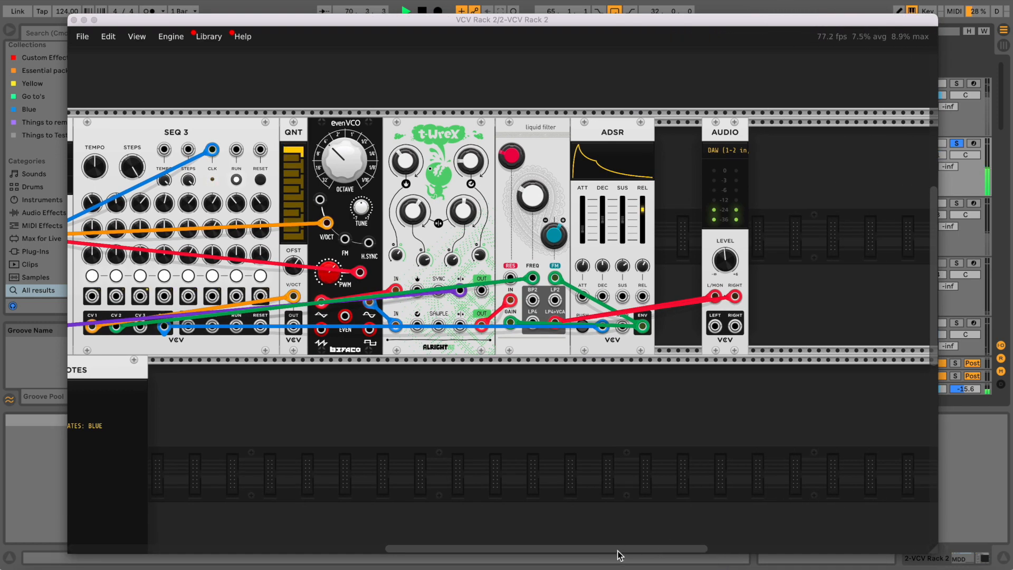
left_click_drag(618, 549, 577, 548)
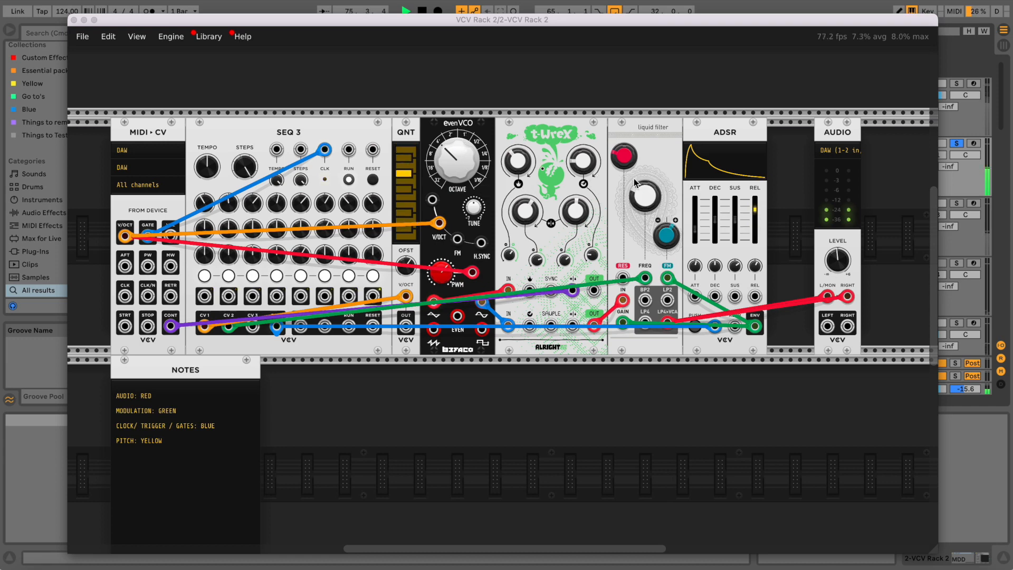
right_click(648, 134)
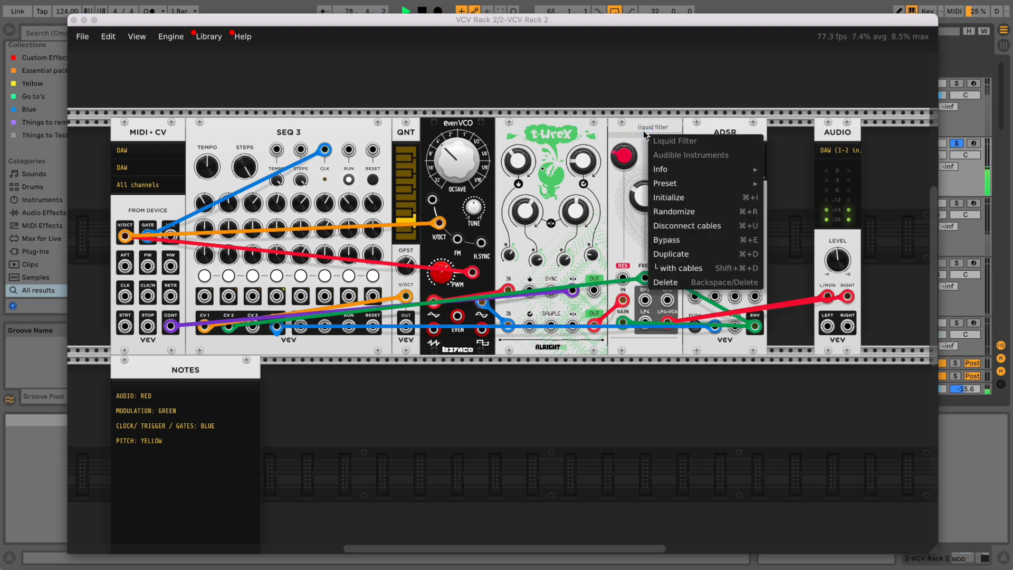
left_click(644, 133)
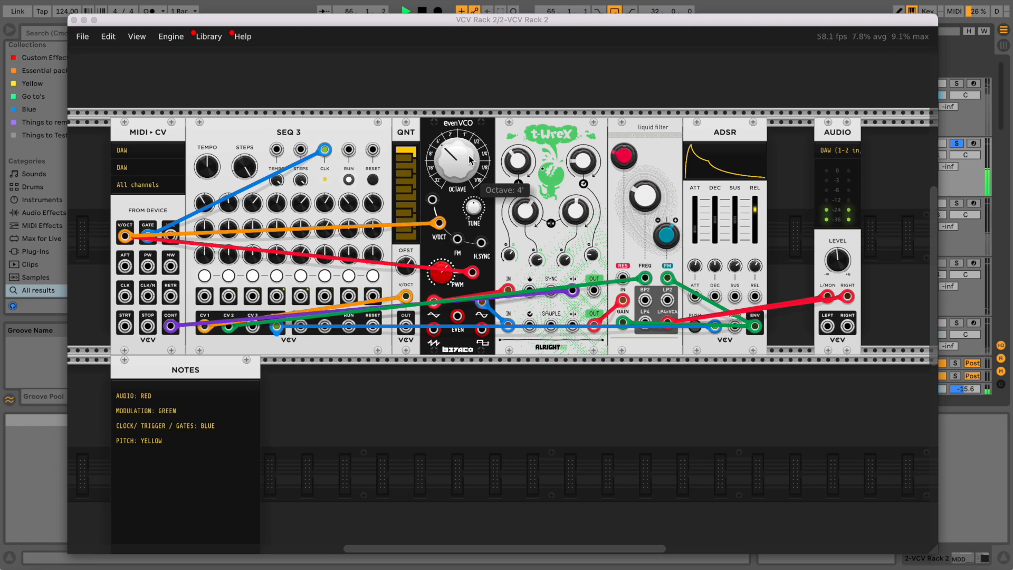
mouse_move(648, 196)
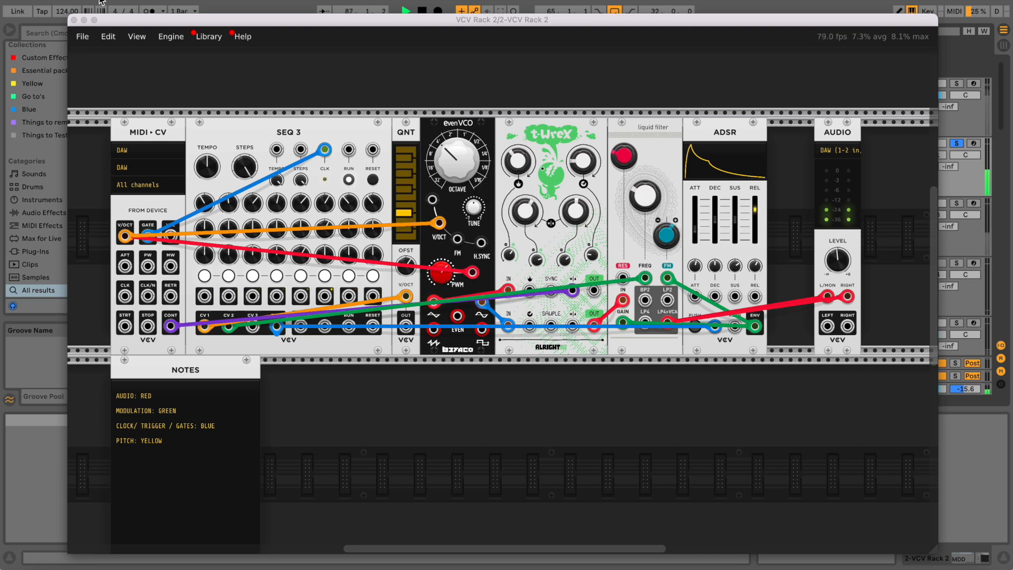
Close track 2's VCV Rack window and show the Notes page of its Snake sequencer.
left_click(74, 20)
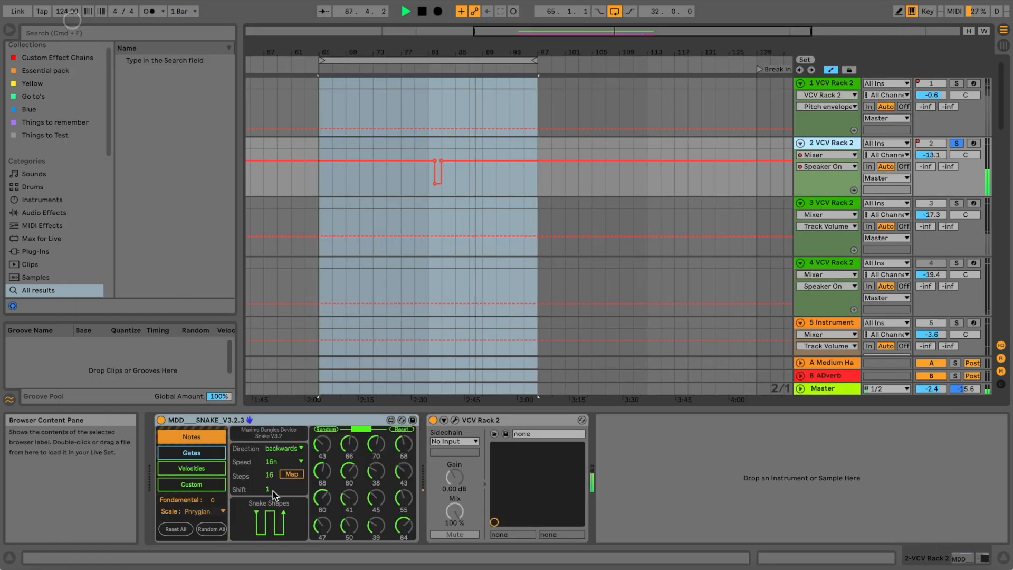
left_click(209, 441)
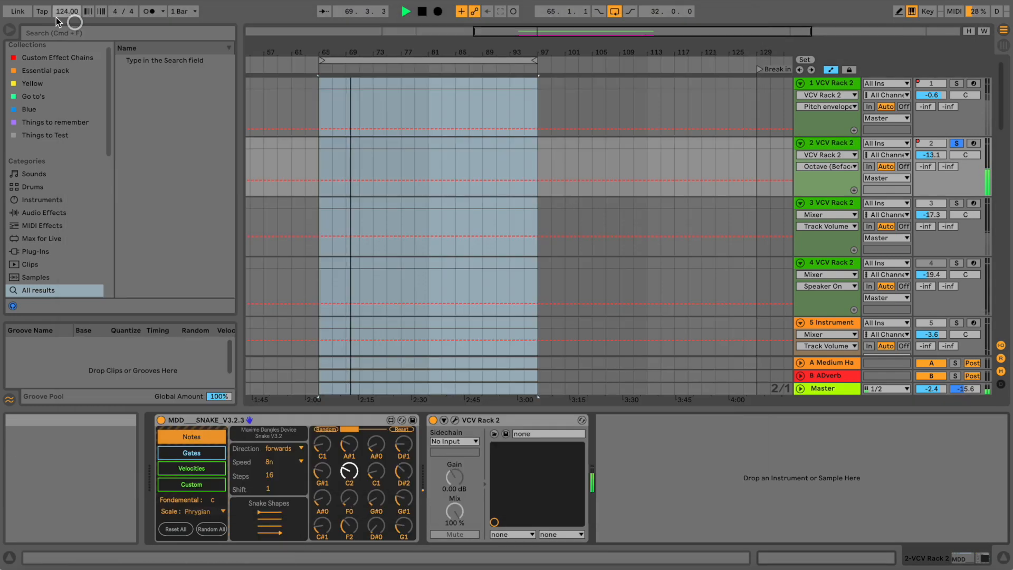
Solo track 1 alongside track 2 and set track 2's volume to -6.6 dB.
left_click(956, 84)
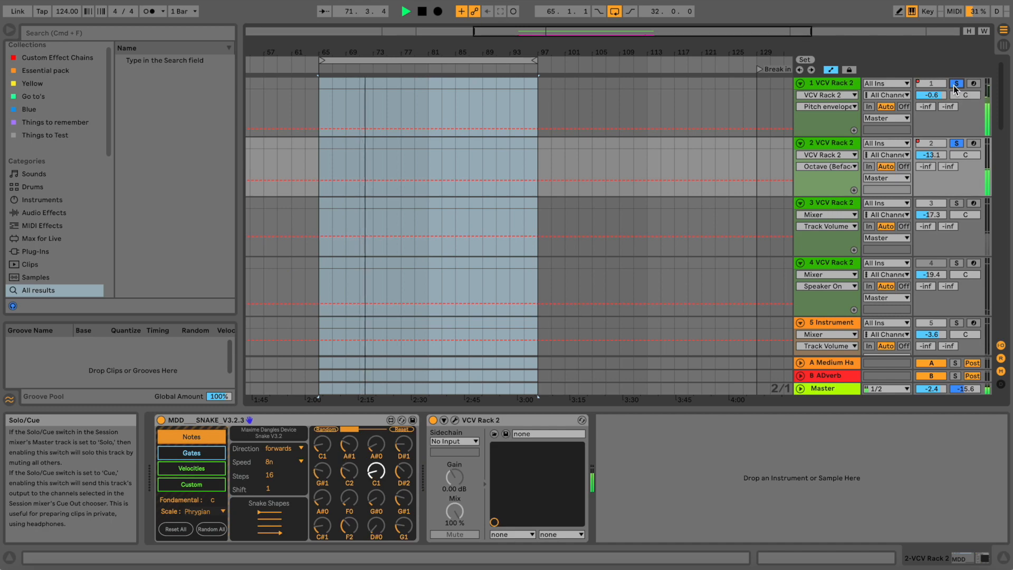
left_click_drag(936, 154, 936, 155)
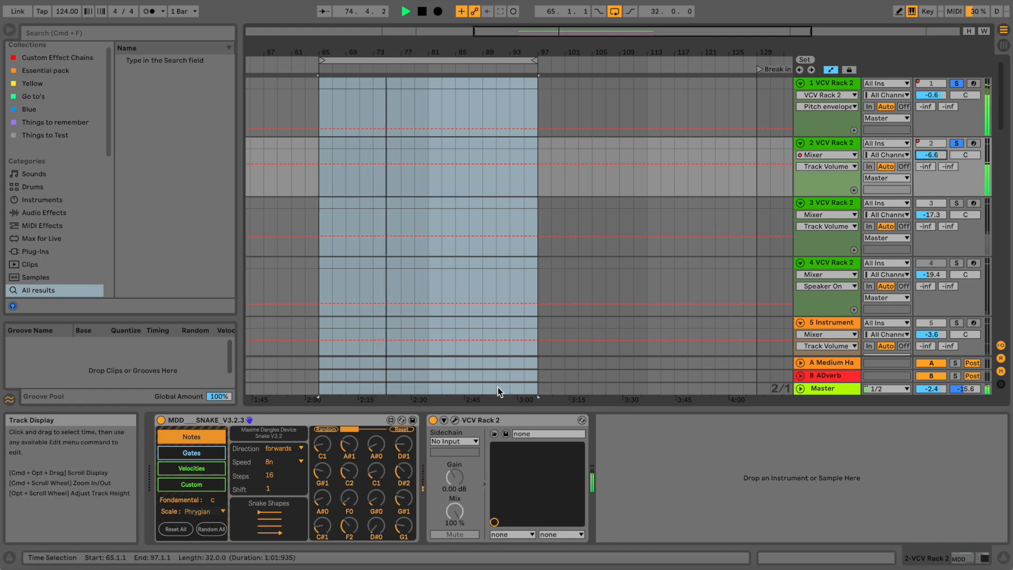
Adjust the liquid filter's frequency to about 181 Hz in track 2's VCV Rack patch, close the window and stop playback.
left_click(454, 420)
left_click_drag(643, 194, 644, 193)
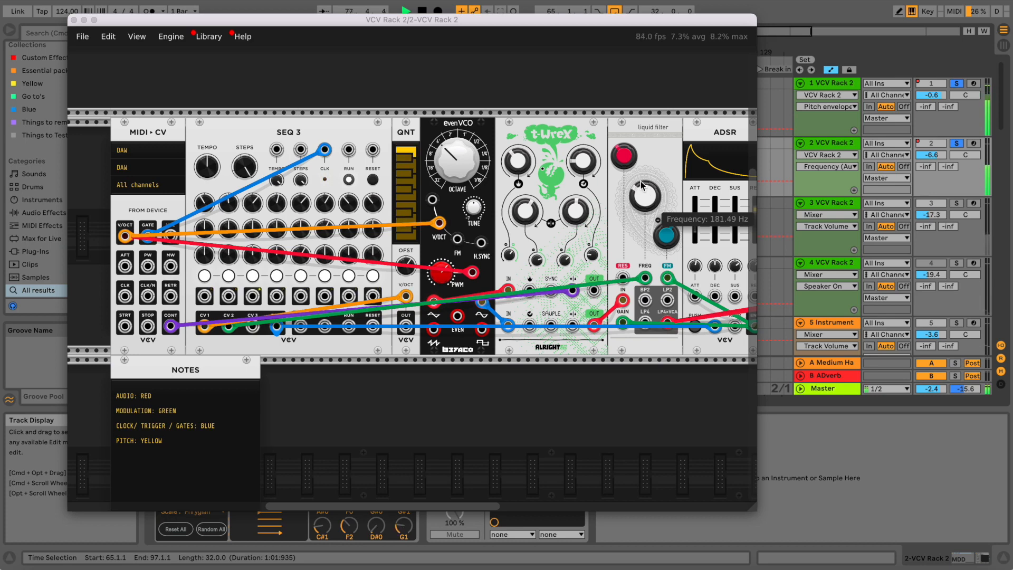
left_click(74, 21)
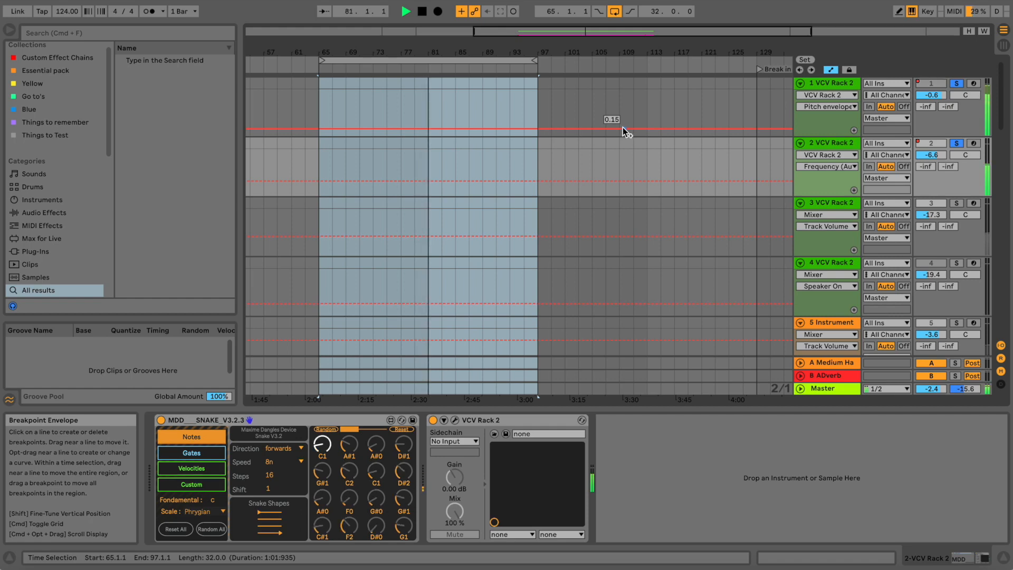
key("space")
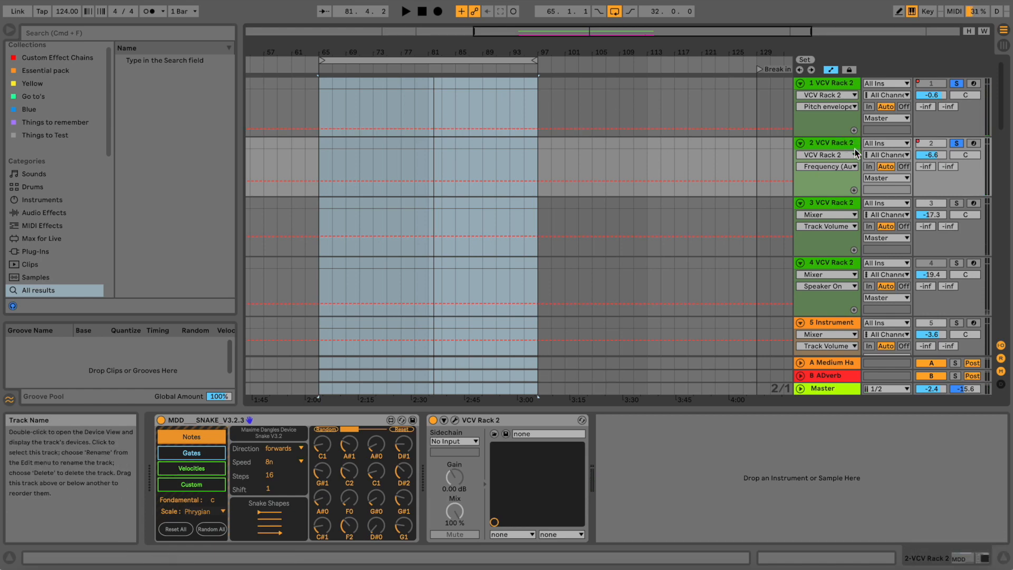
Solo track 3 in place of the other tracks and view its VCV Rack patch, closing the window again.
left_click(953, 203)
left_click(853, 205)
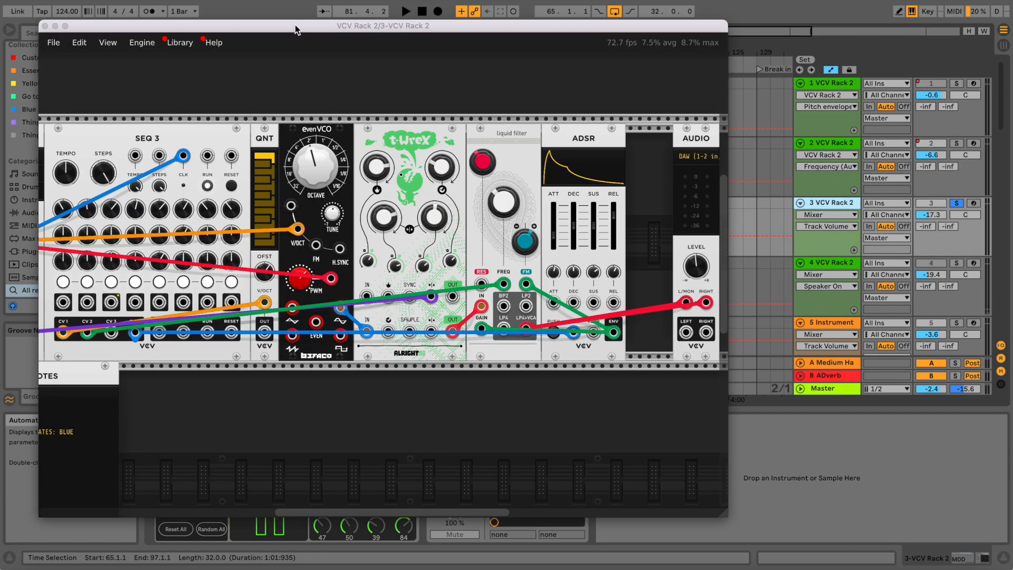
left_click_drag(295, 24, 378, 16)
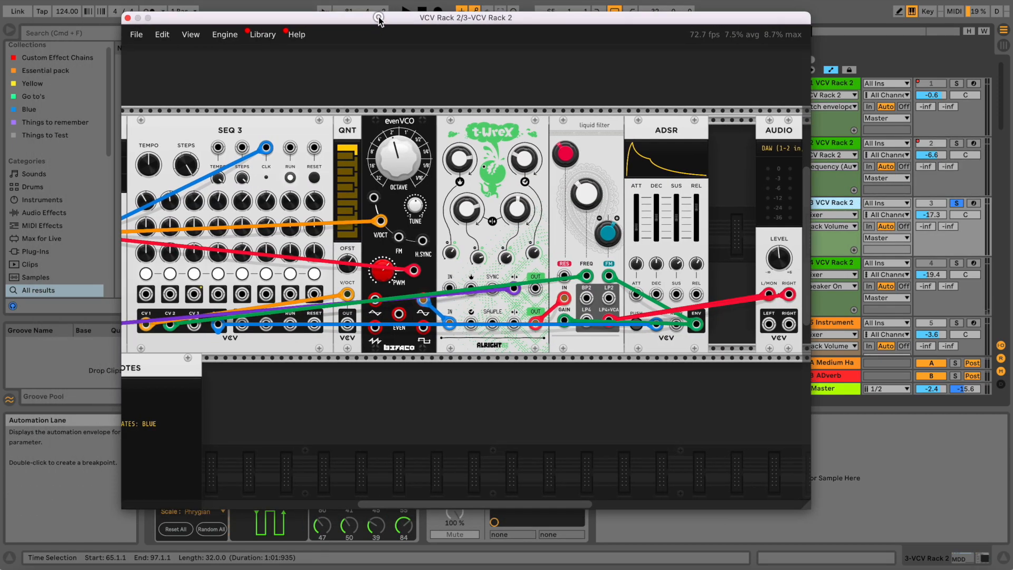
left_click(128, 18)
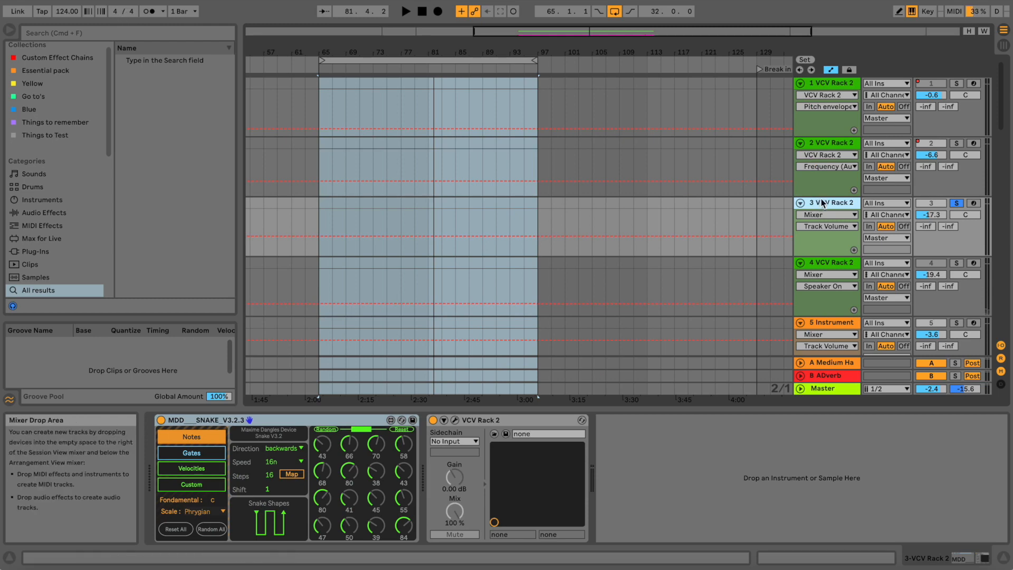
Compare the Snake gate patterns of tracks 2 and 3, and play track 3 with its sequencer's Notes page shown.
left_click(823, 146)
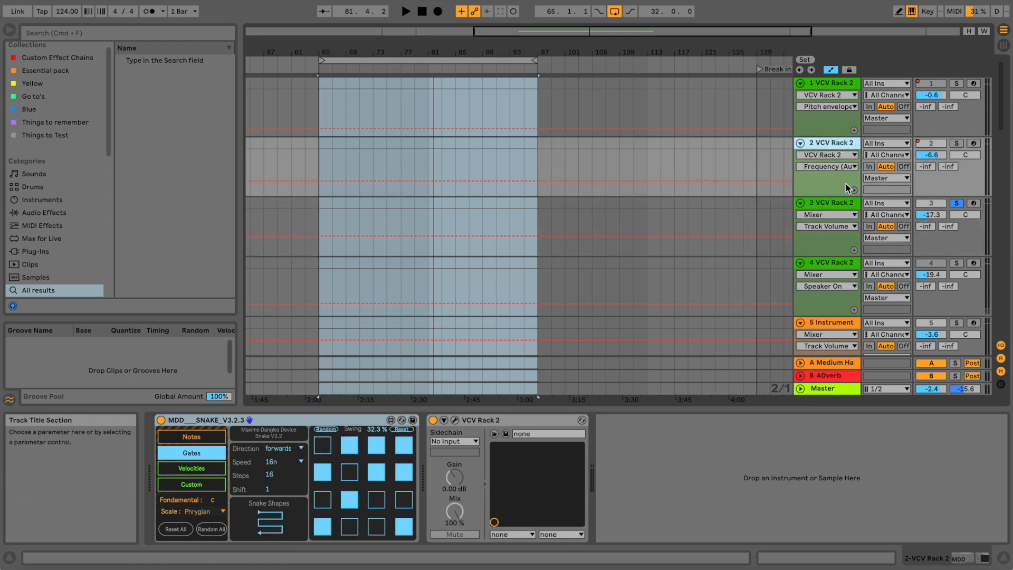
left_click(846, 206)
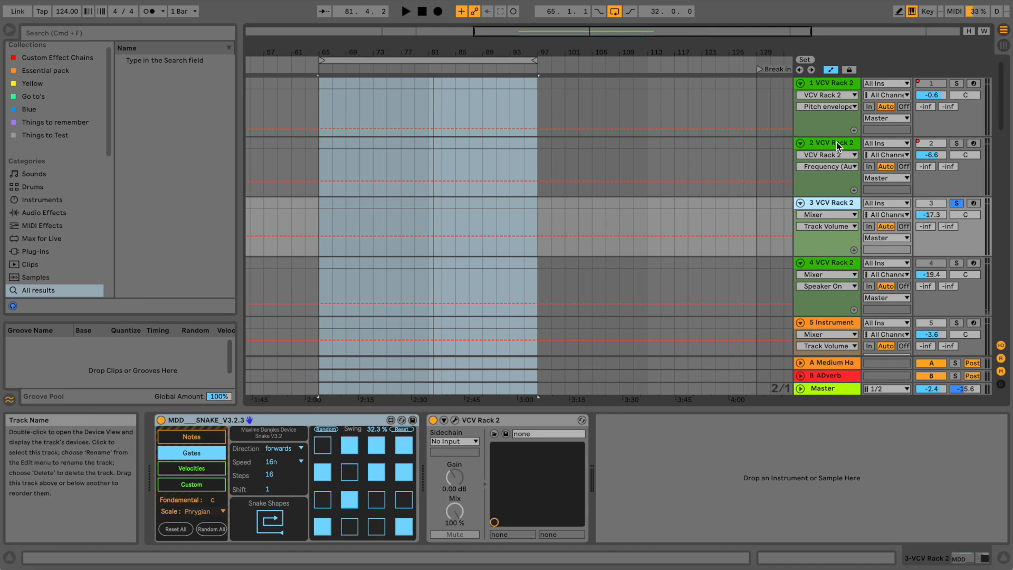
key("space")
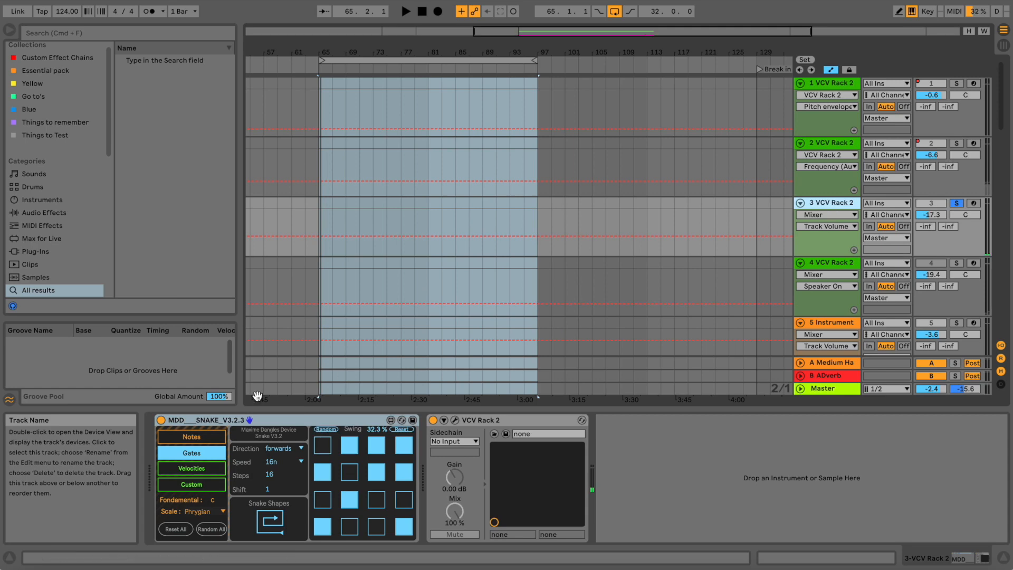
left_click(213, 436)
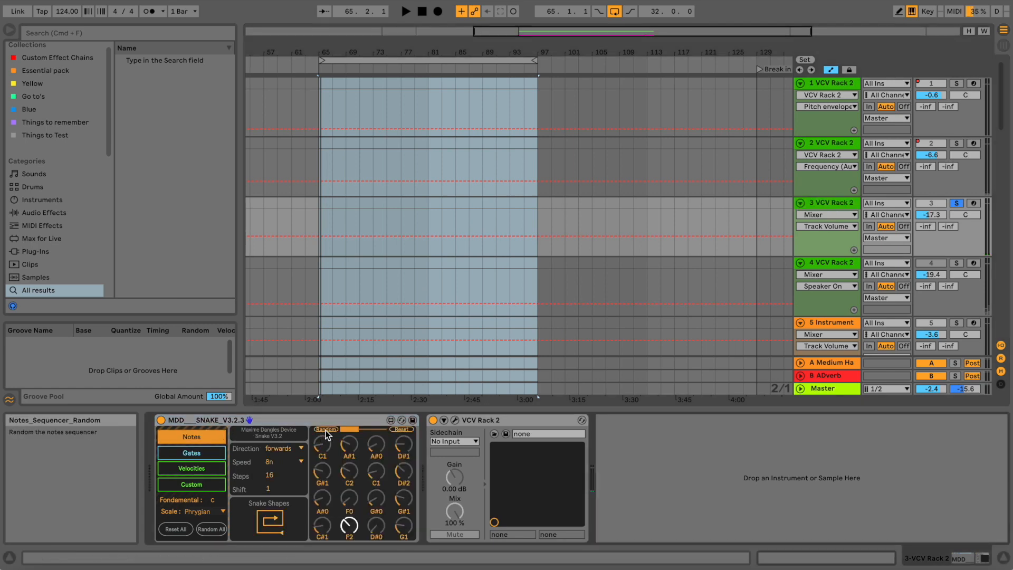
key("space")
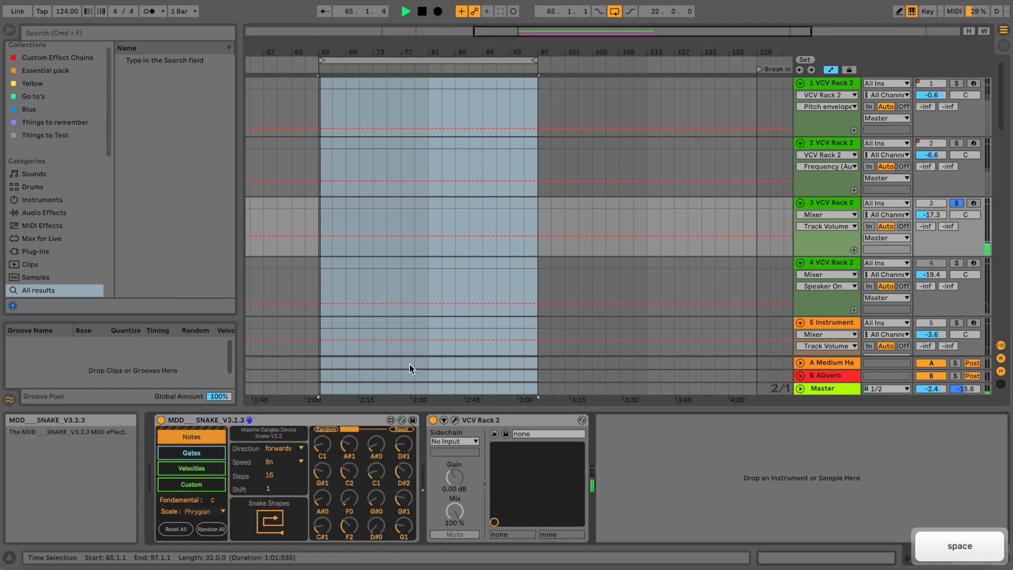
Open track 3's VCV Rack patch, try the evenVCO octave at 1', restore the original octave and close the window.
left_click(826, 201)
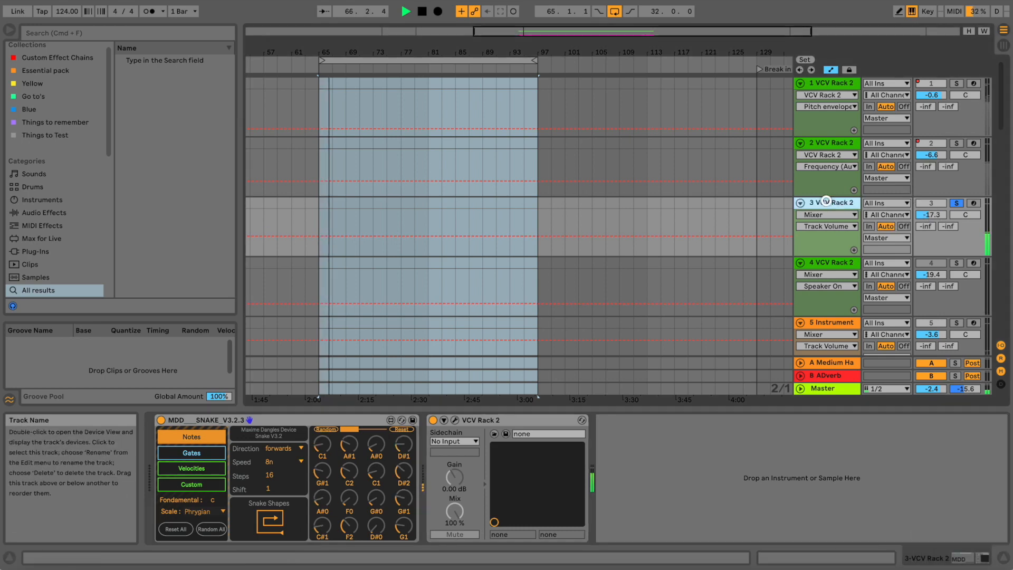
left_click(454, 420)
mouse_move(592, 198)
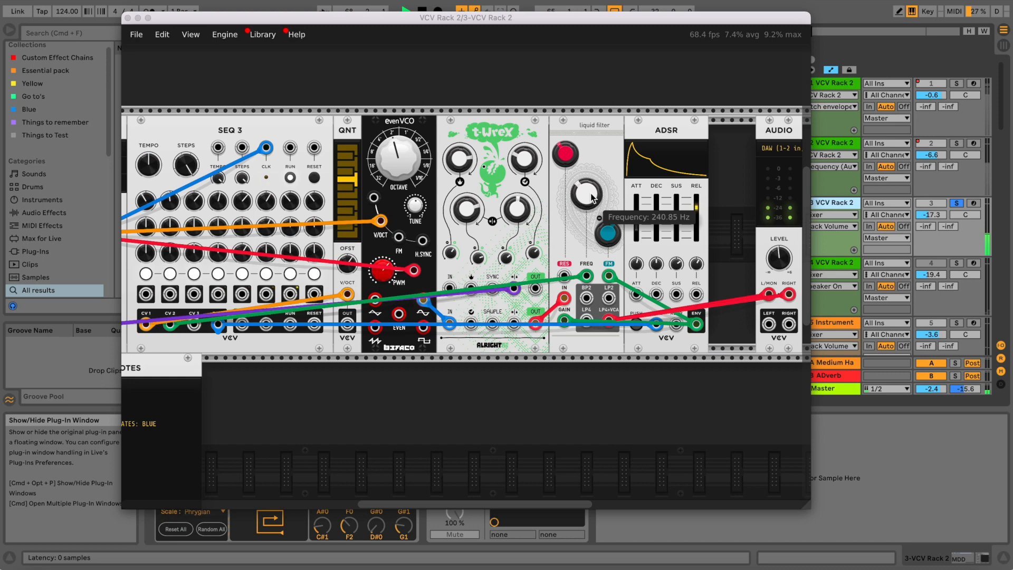
mouse_move(410, 165)
left_click(406, 162)
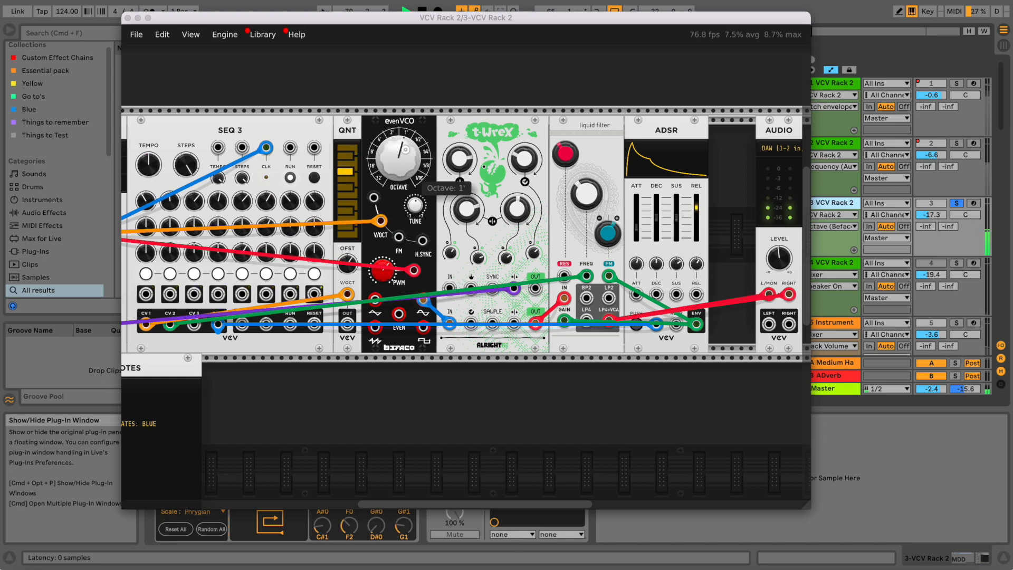
left_click_drag(406, 162, 406, 176)
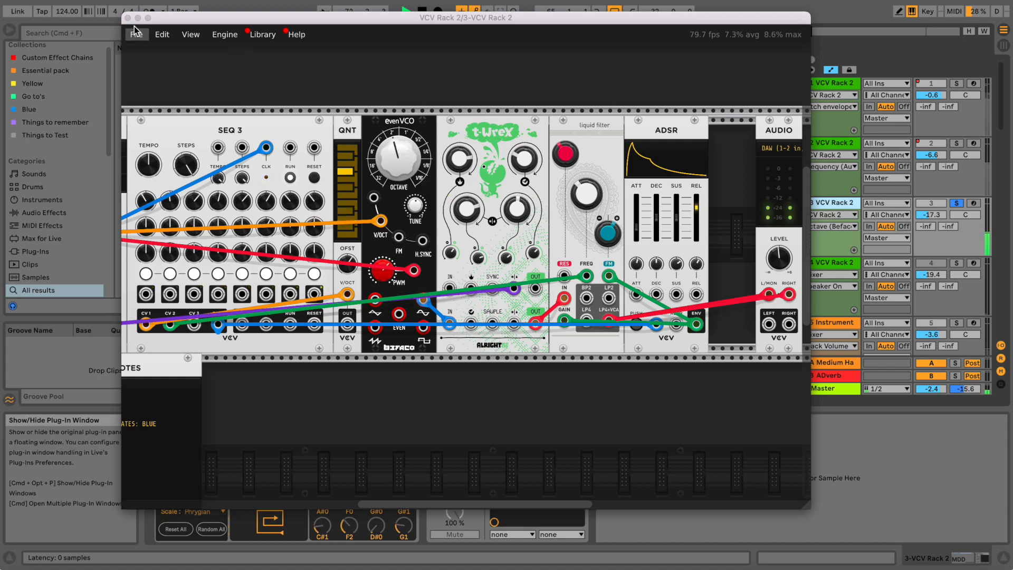
left_click(128, 19)
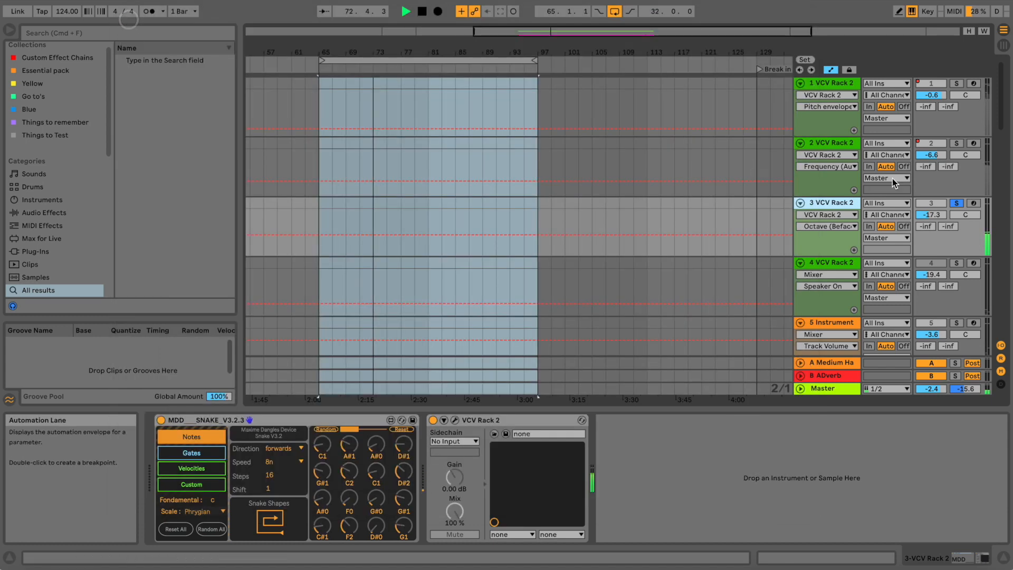
Solo tracks 2 and 1 alongside track 3 and set track 3's volume to -19.3 dB.
left_click(956, 144)
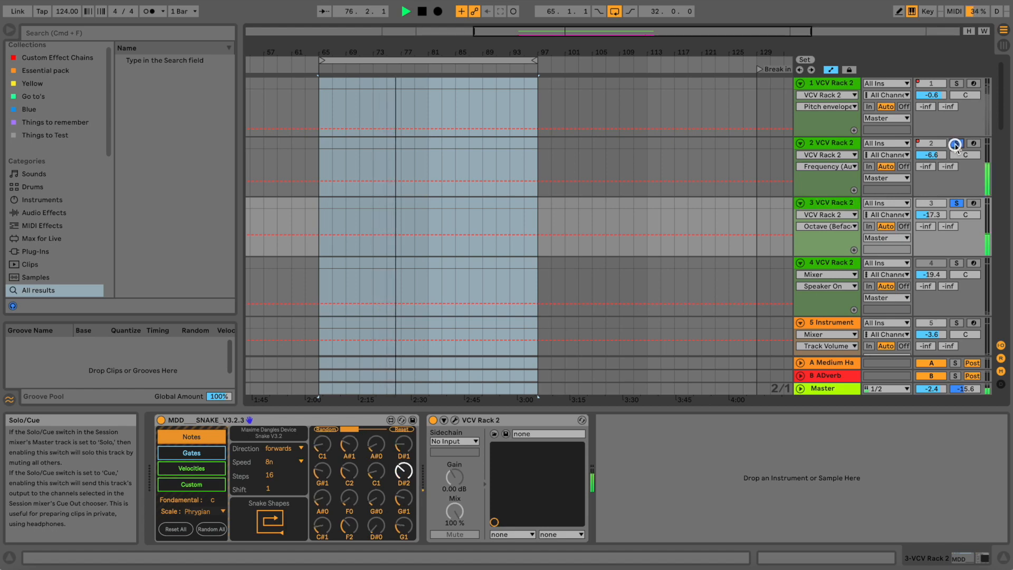
left_click(956, 84)
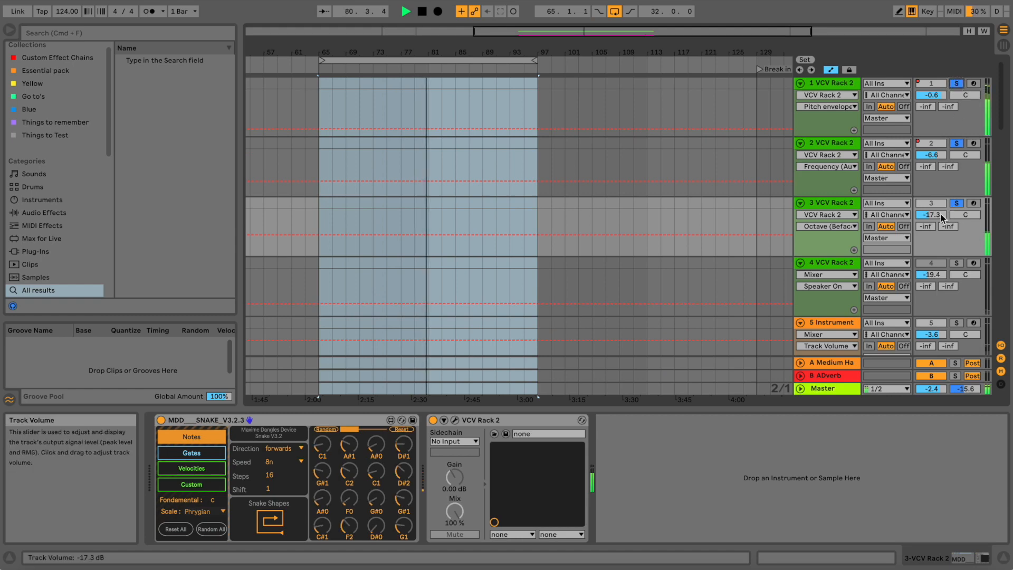
left_click_drag(939, 215, 939, 226)
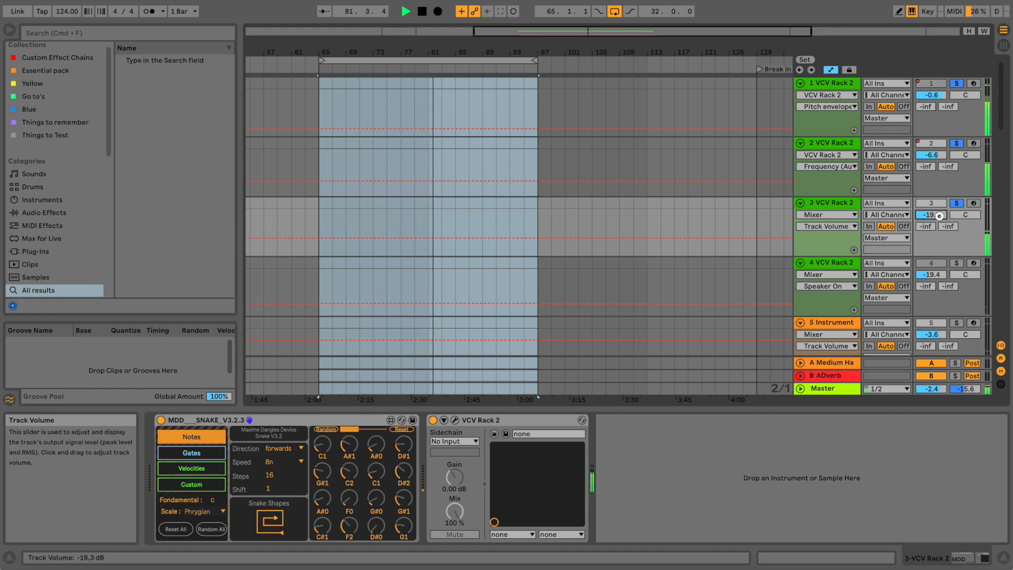
Clear the solos and activate tracks 1, 2 and 3.
left_click(956, 204)
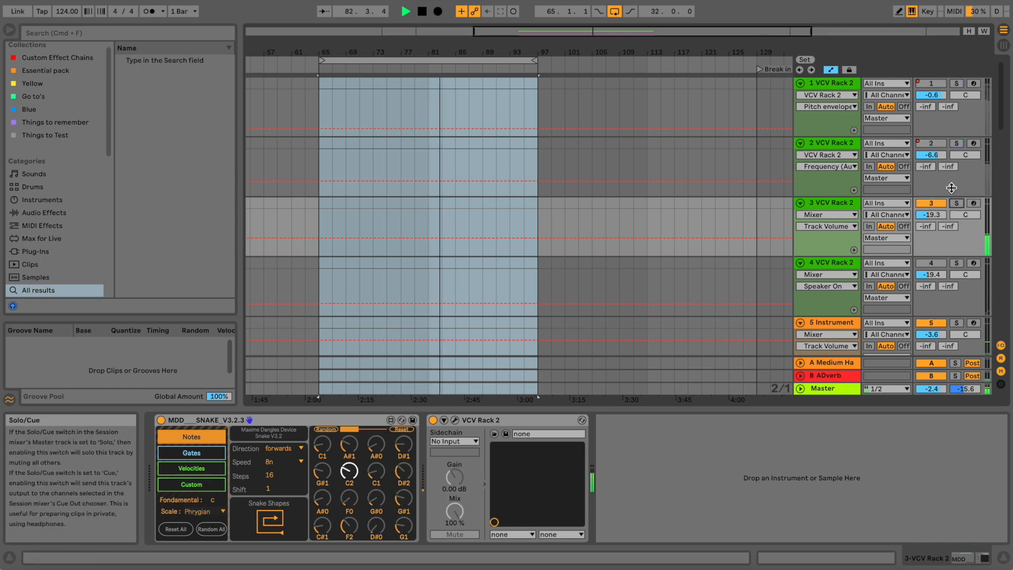
left_click(939, 84)
left_click(941, 142)
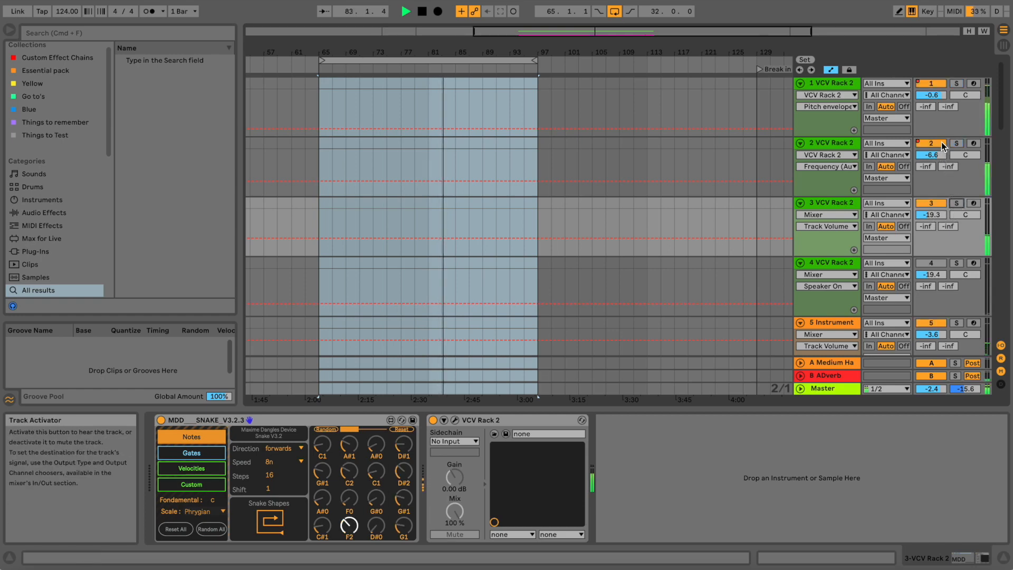
Mute and unmute track 3 twice to hear the loop with and without it, and stop playback.
left_click(936, 202)
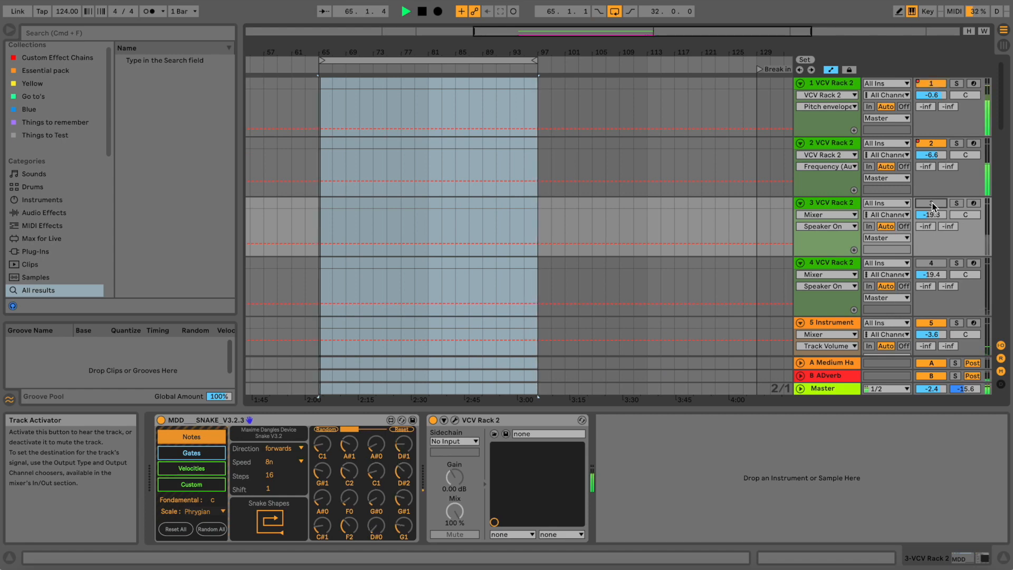
left_click(932, 203)
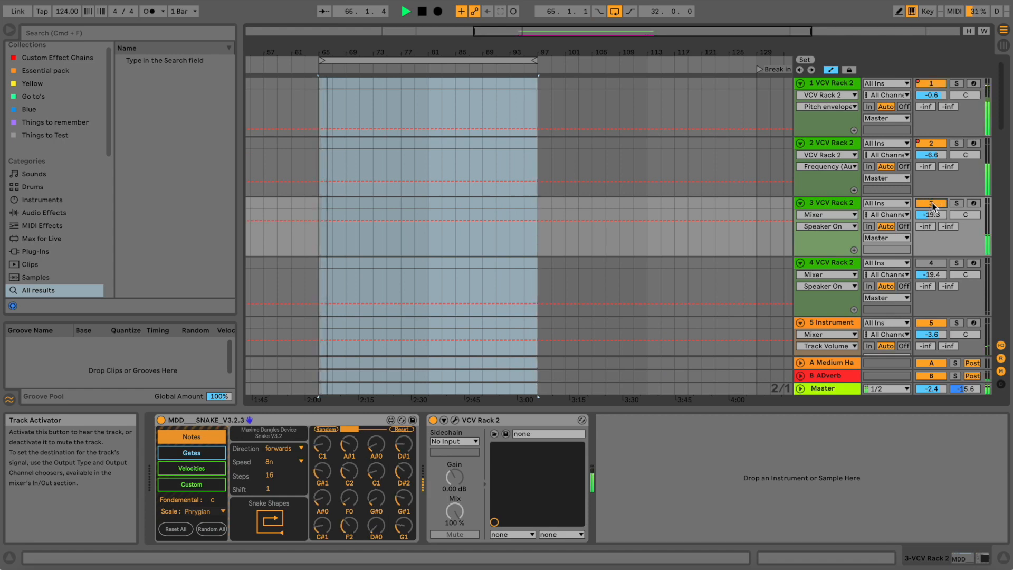
left_click(932, 203)
left_click(932, 204)
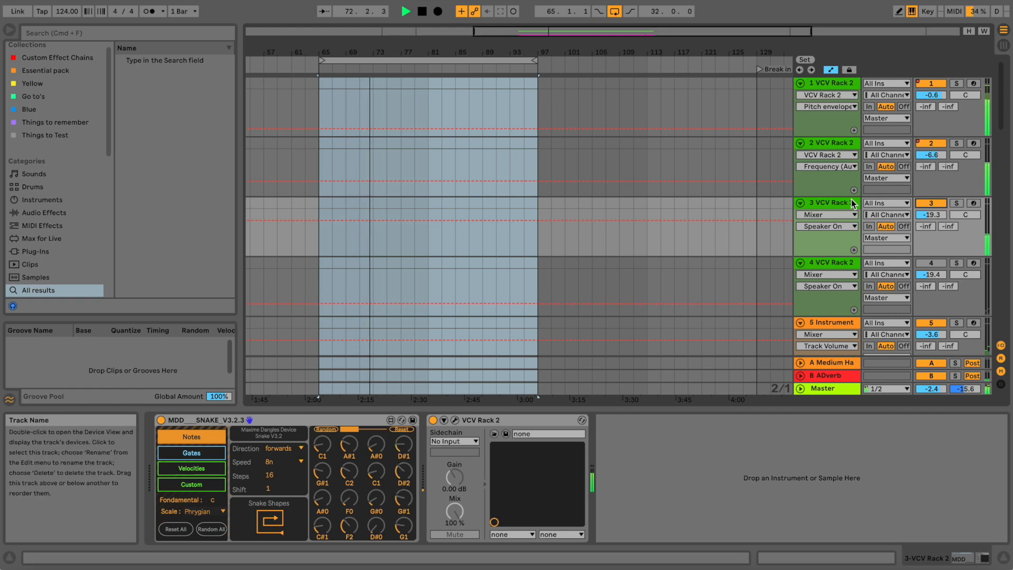
key("space")
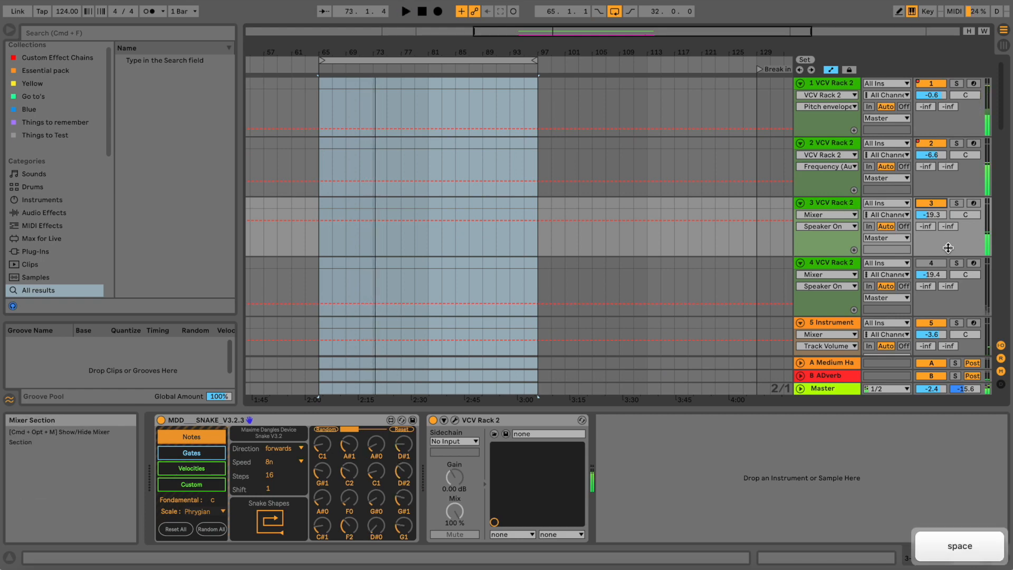
Activate track 4, play from the loop start and show track 4's device chain.
left_click(931, 263)
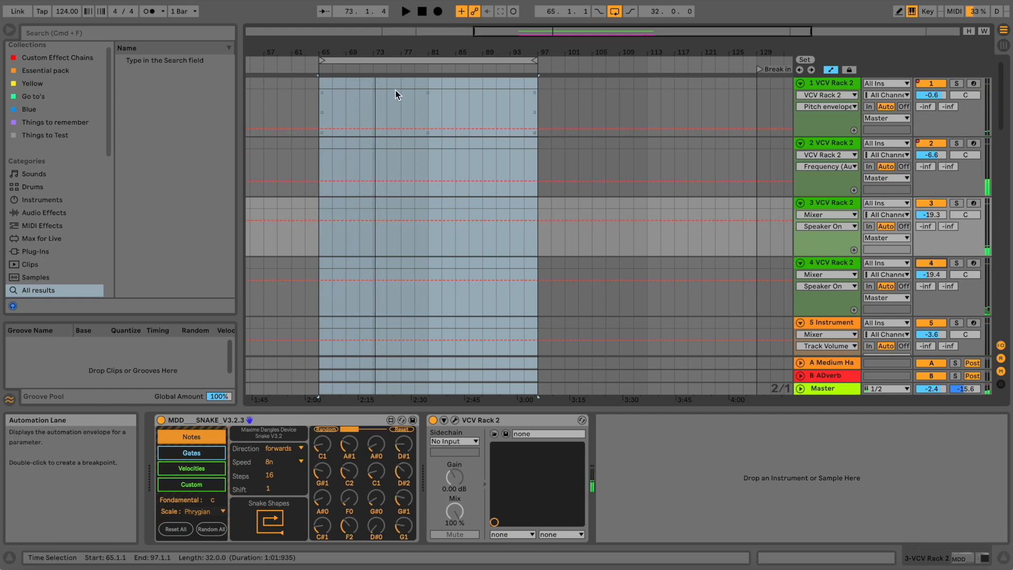
key("space")
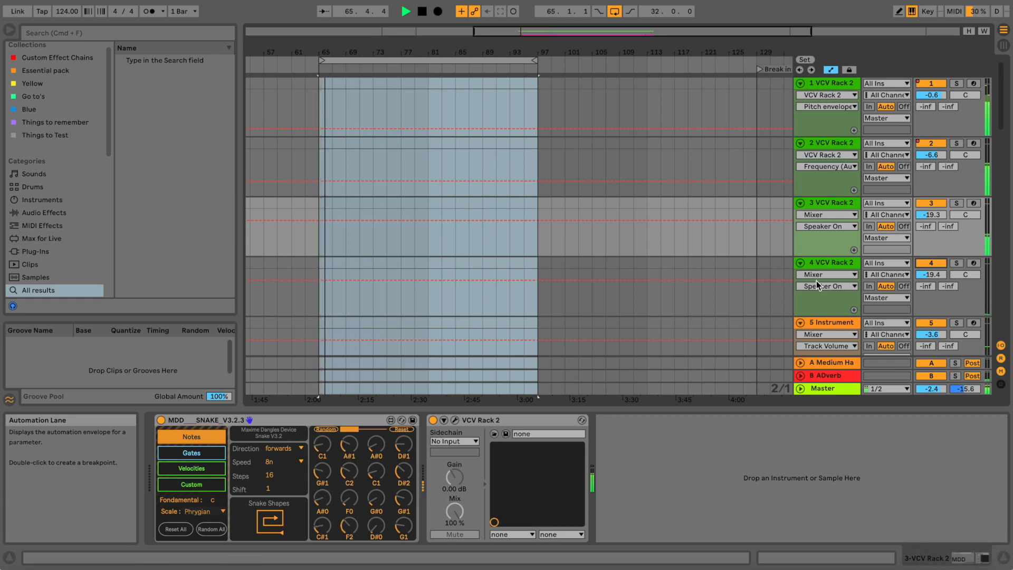
left_click(818, 265)
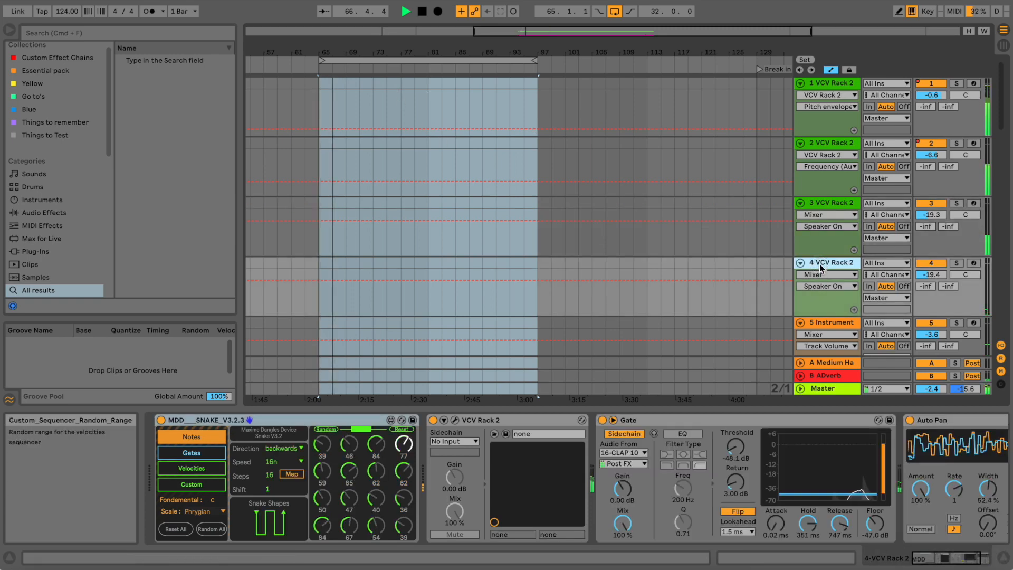
Mute and unmute track 4 to compare the mix, and solo track 4.
left_click(942, 265)
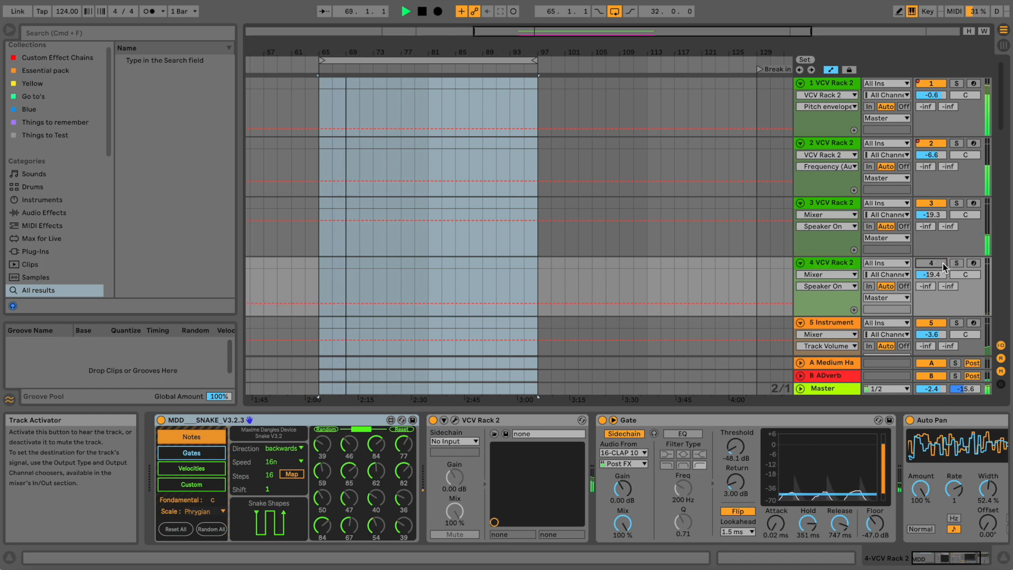
left_click(941, 263)
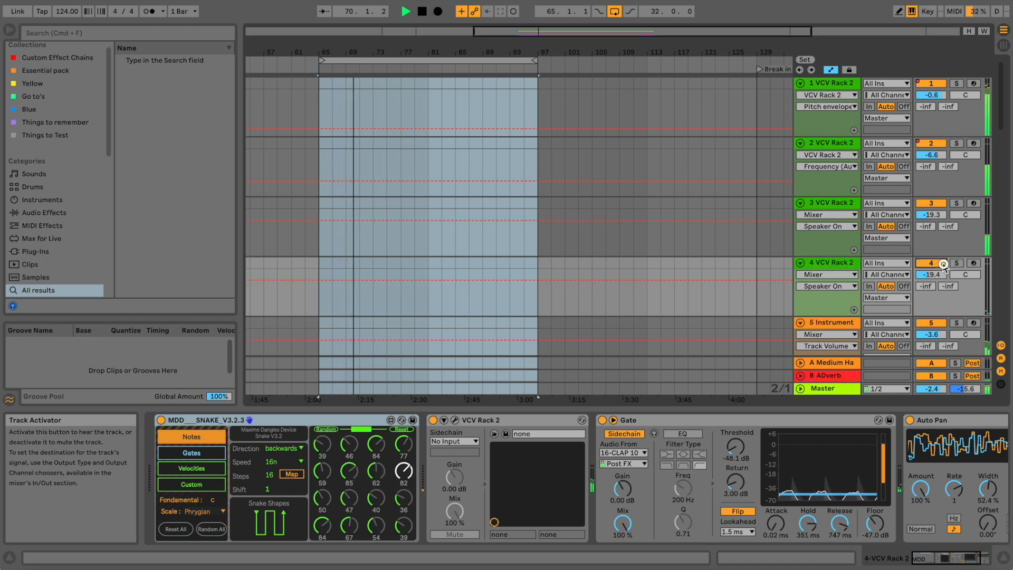
left_click(953, 264)
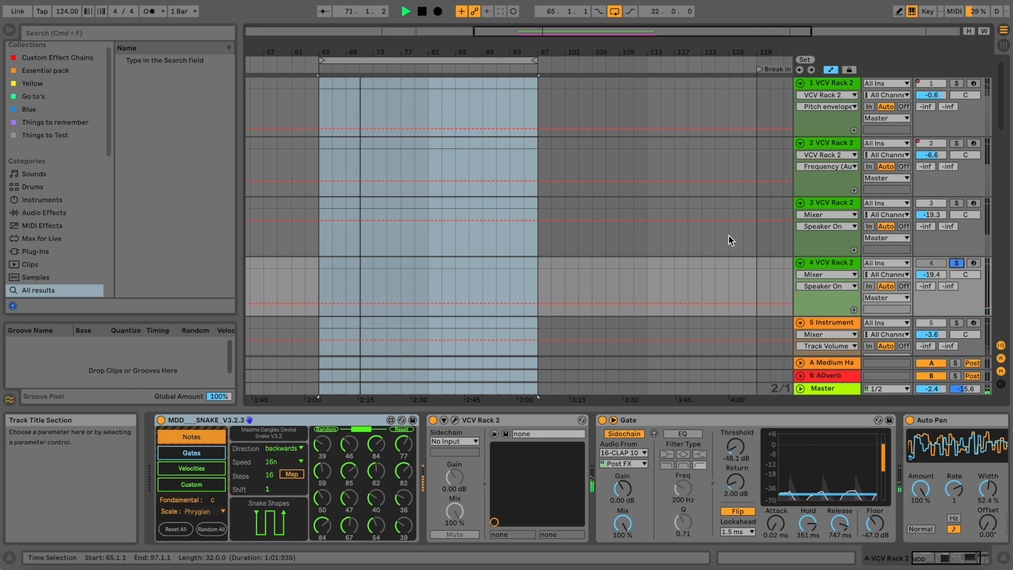
left_click(440, 60)
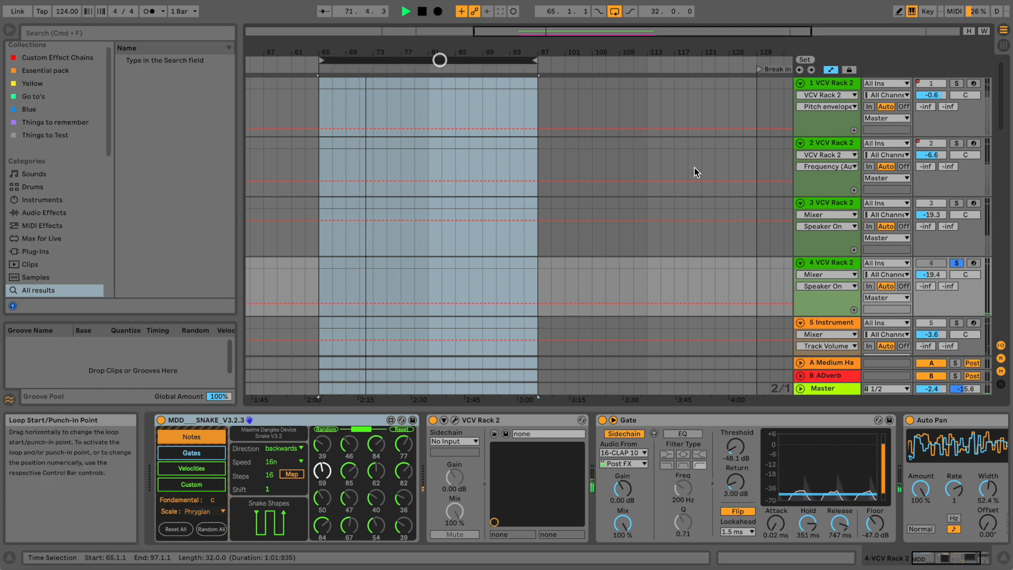
Turn off the Gate device in track 4's device chain.
left_click(828, 262)
scroll(661, 292, "down", 5)
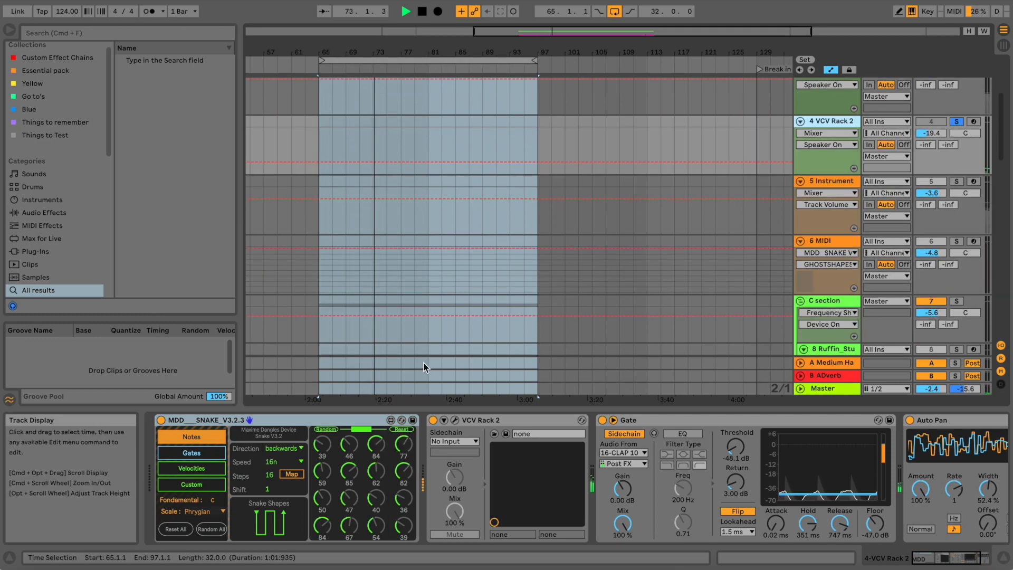
left_click(649, 416)
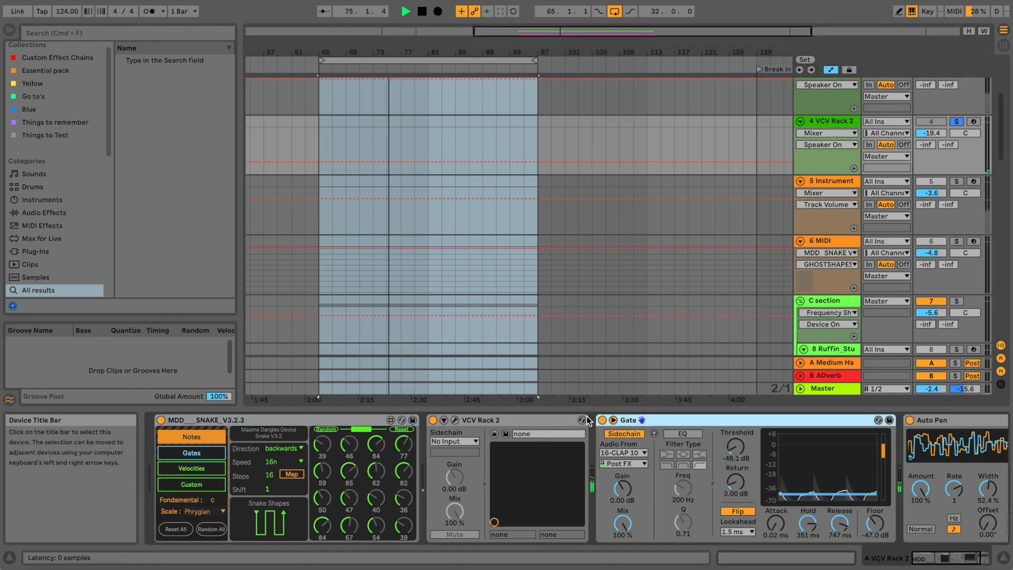
left_click(603, 421)
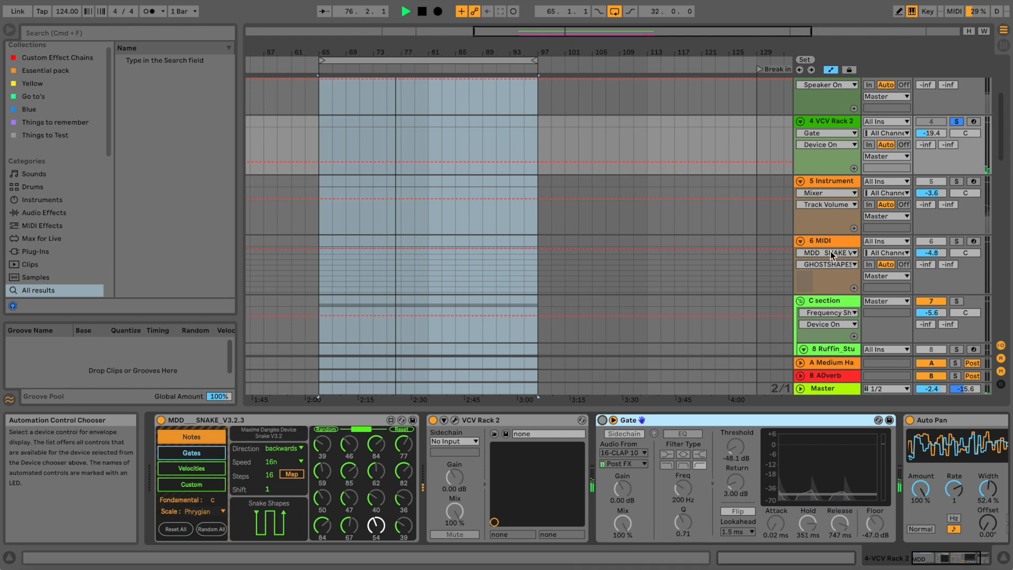
Set track 4's volume to -11.6 dB.
left_click_drag(928, 134, 927, 134)
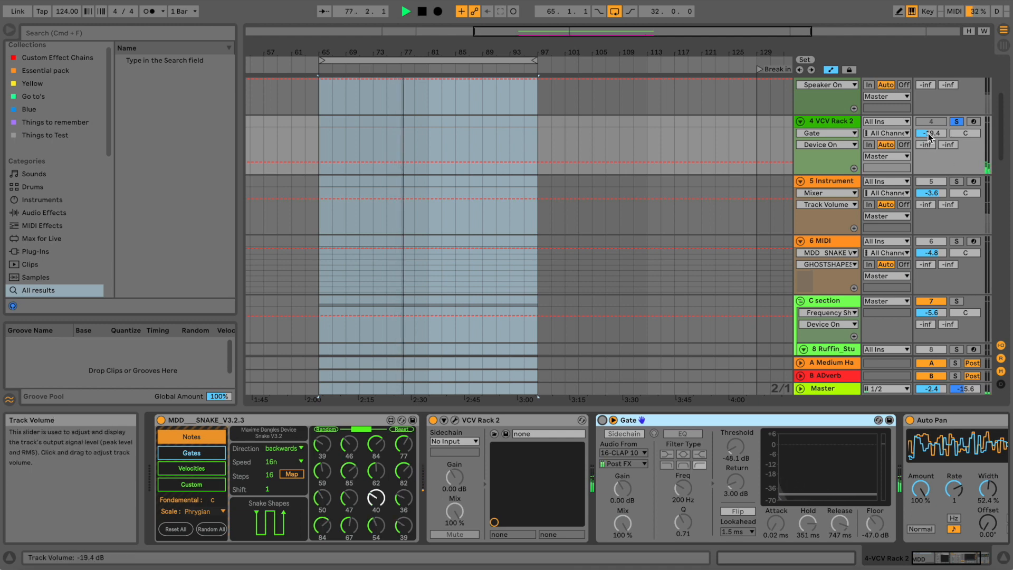
left_click_drag(927, 133, 927, 129)
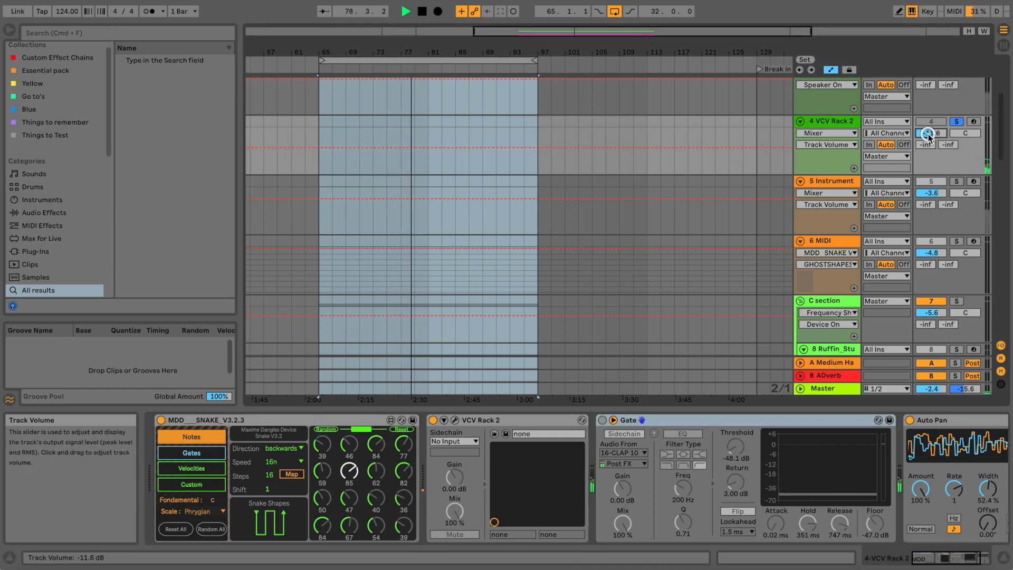
Turn track 4's Gate device back on and lower its threshold to about -57.6 dB.
left_click(602, 421)
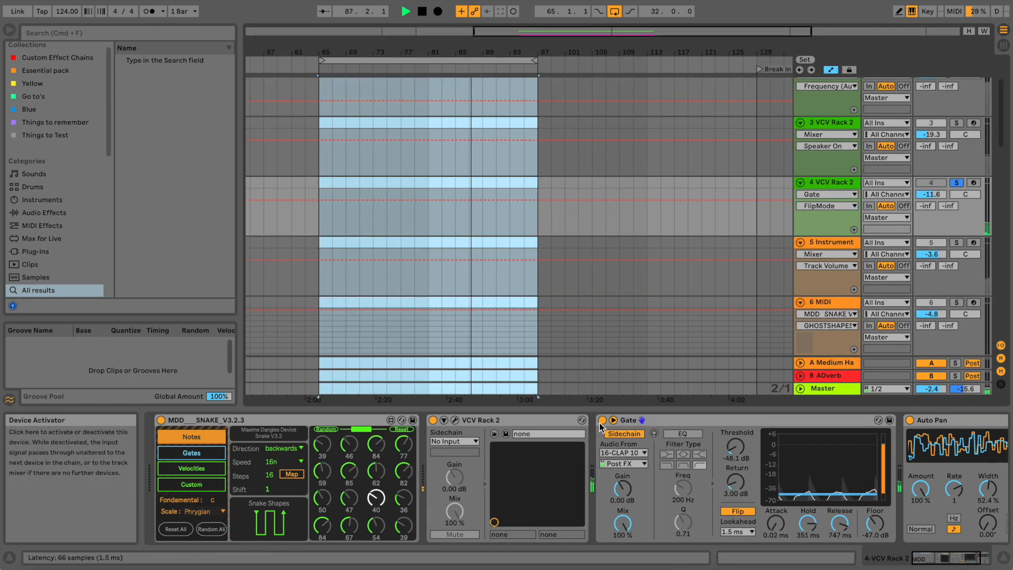
left_click_drag(735, 447, 741, 477)
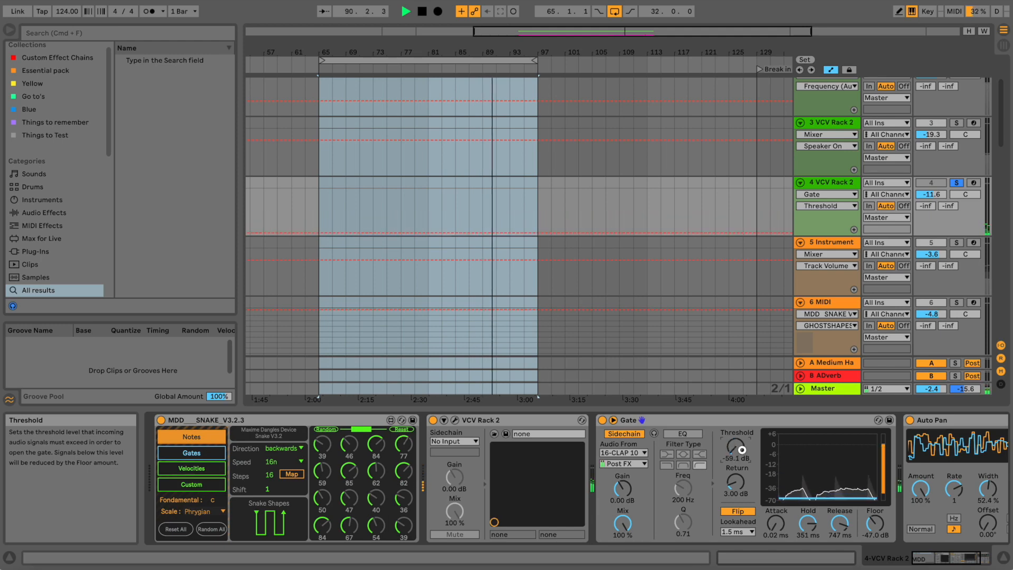
Show track 4's VCV Rack 2 patch, enlarge its window and look over all the modules.
left_click(454, 420)
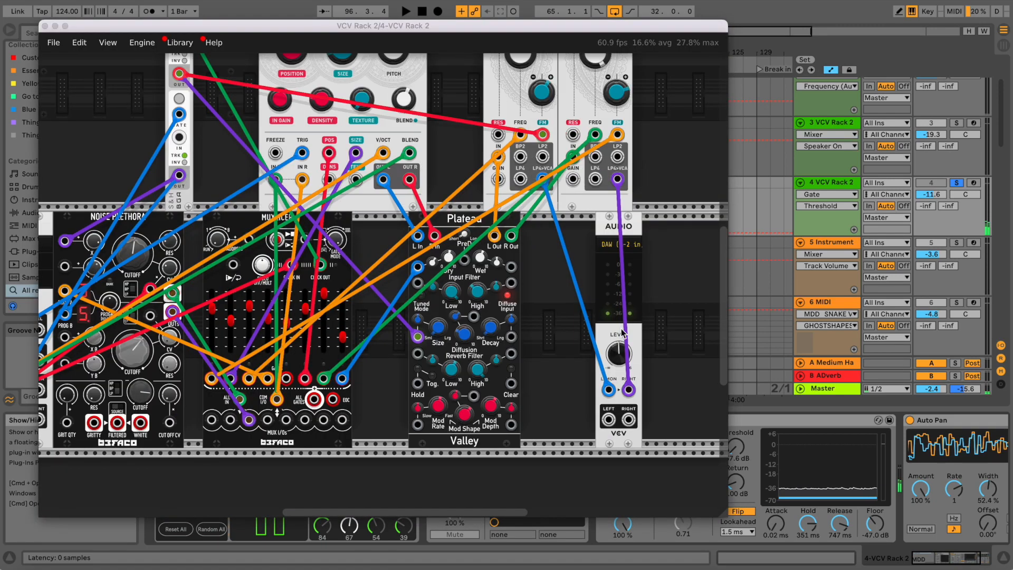
left_click_drag(722, 511, 893, 559)
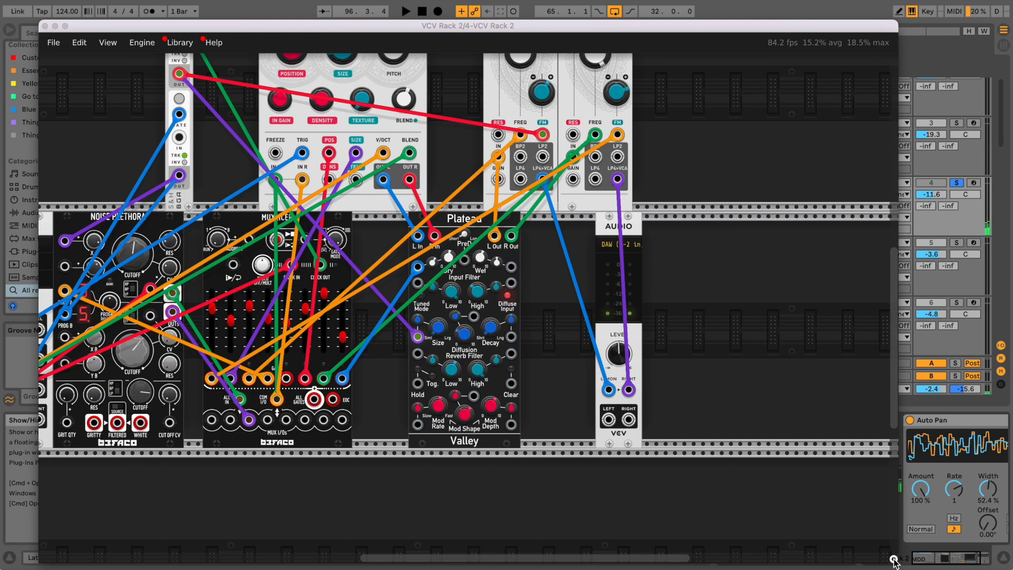
left_click_drag(677, 560, 616, 555)
scroll(623, 489, "up", 5)
scroll(623, 488, "down", 5)
scroll(623, 487, "up", 1)
scroll(623, 487, "up", 3)
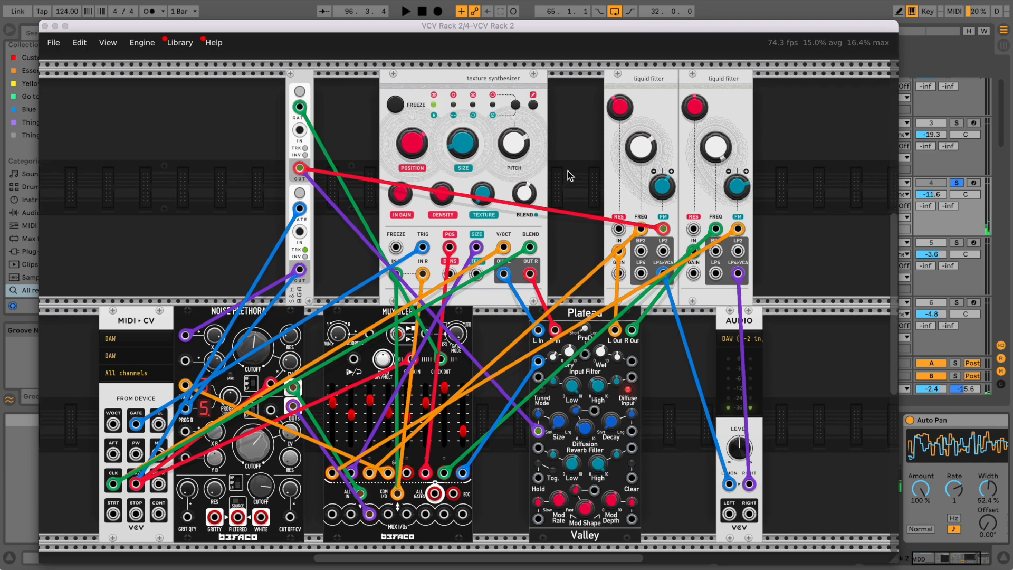
scroll(567, 171, "down", 2)
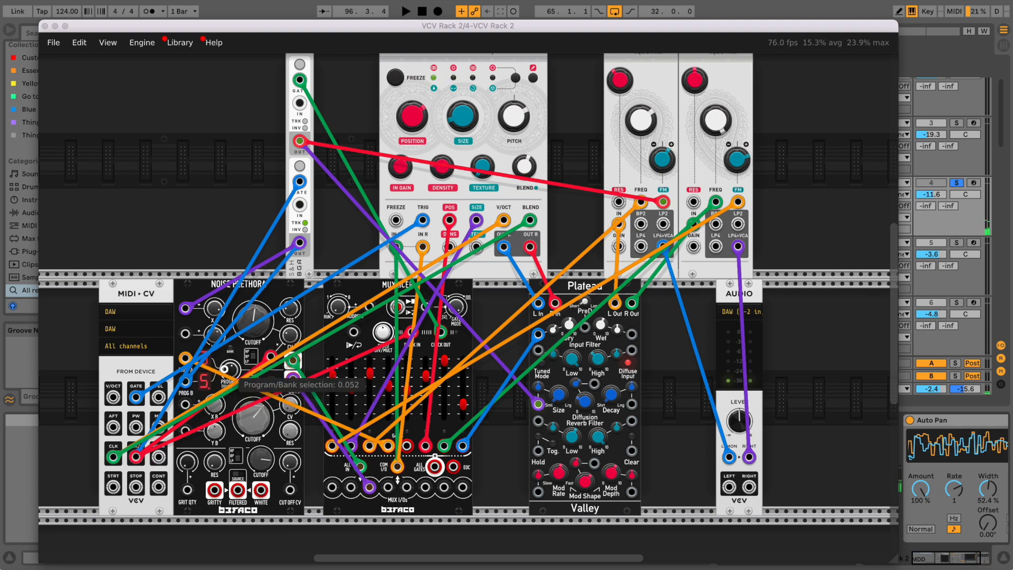
Switch the Noise Plethora module to program 4 and adjust its upper cutoff knob.
left_click_drag(224, 369, 226, 377)
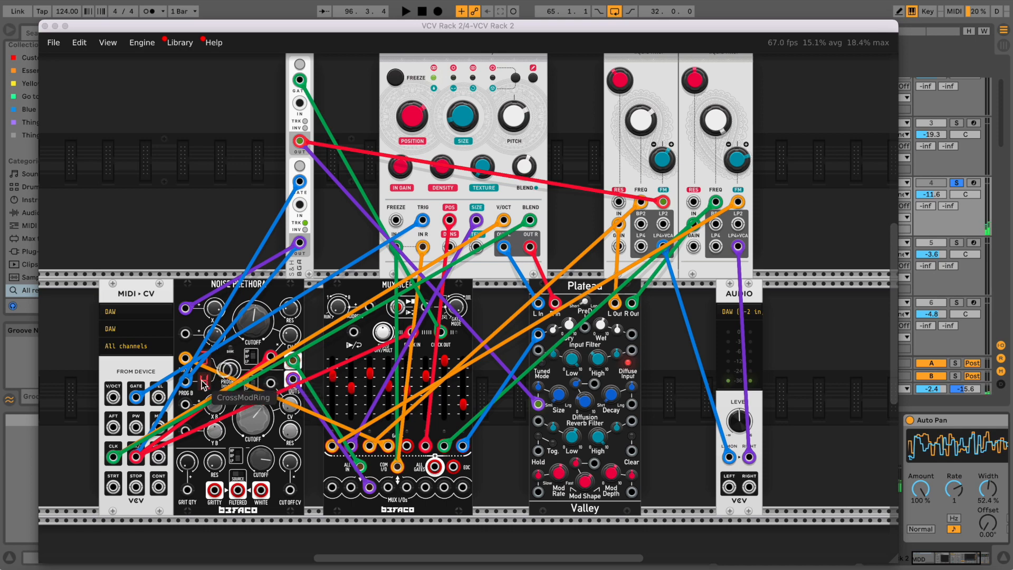
left_click_drag(230, 367, 230, 364)
left_click_drag(257, 324, 257, 318)
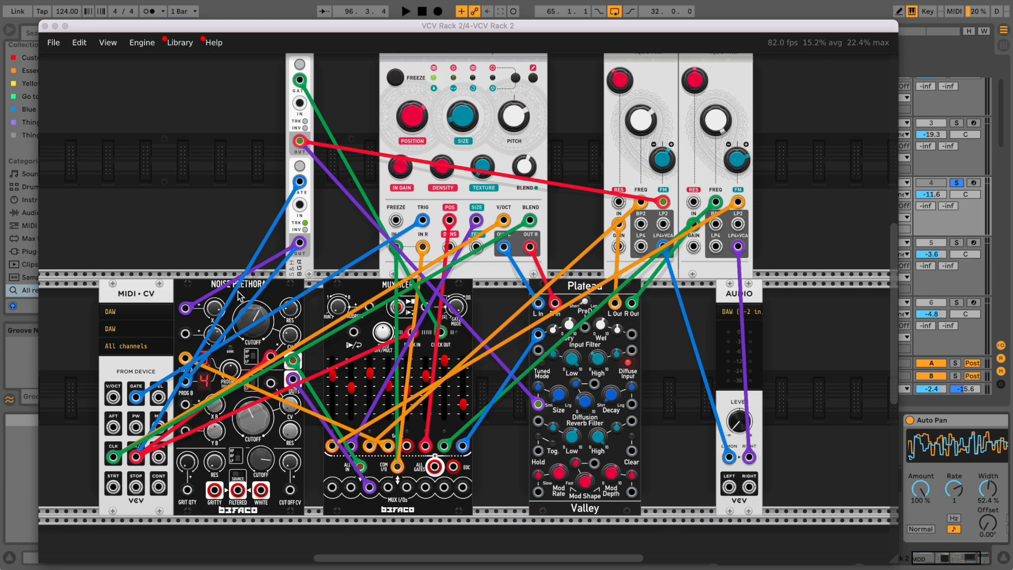
Examine how the Muxlicer, texture synthesizer, liquid filters and Plateau reverb are patched, and close track 4's VCV Rack window.
scroll(368, 314, "up", 2)
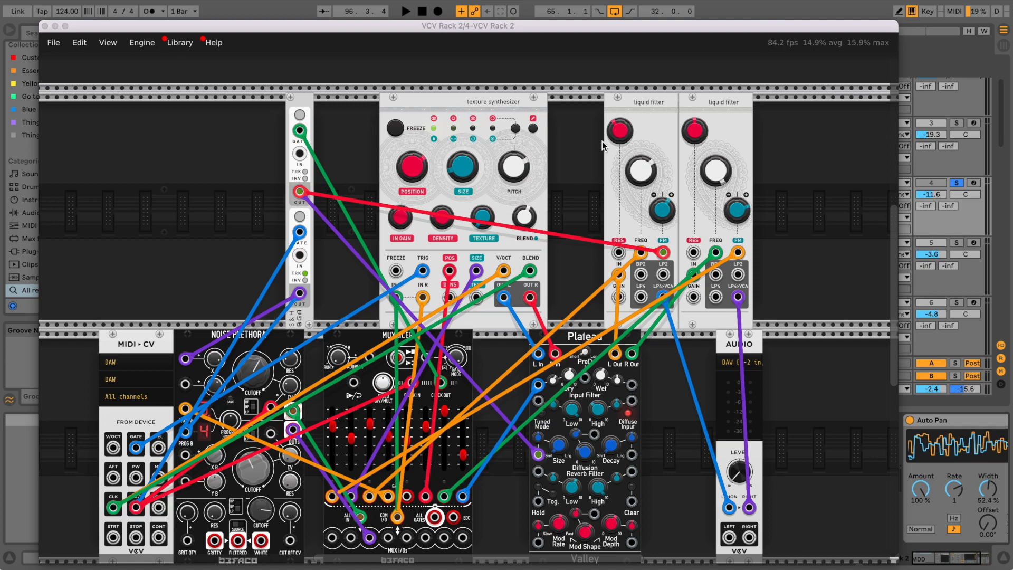
scroll(585, 336, "down", 1)
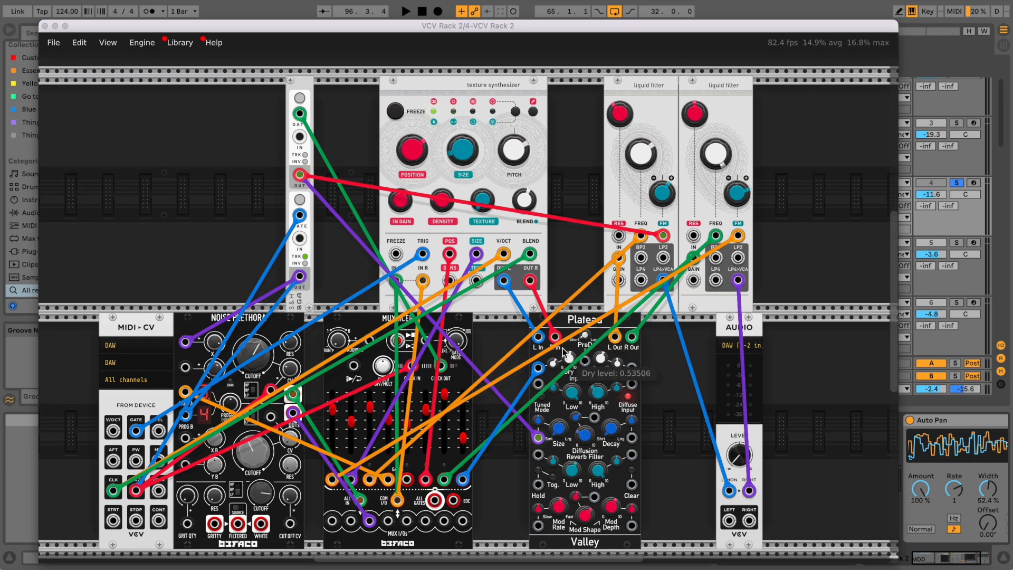
scroll(343, 368, "down", 5)
scroll(438, 277, "up", 4)
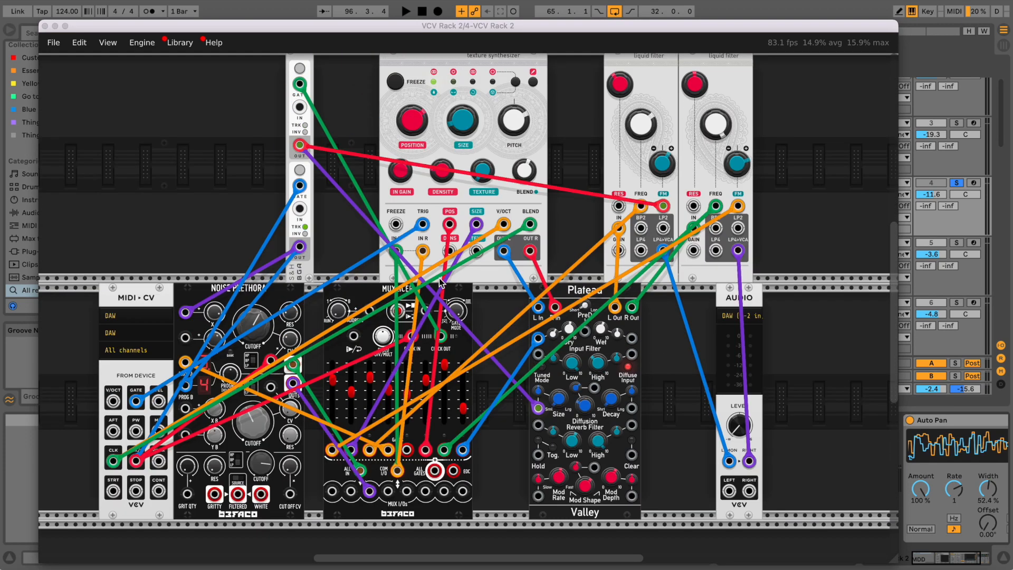
scroll(438, 277, "up", 3)
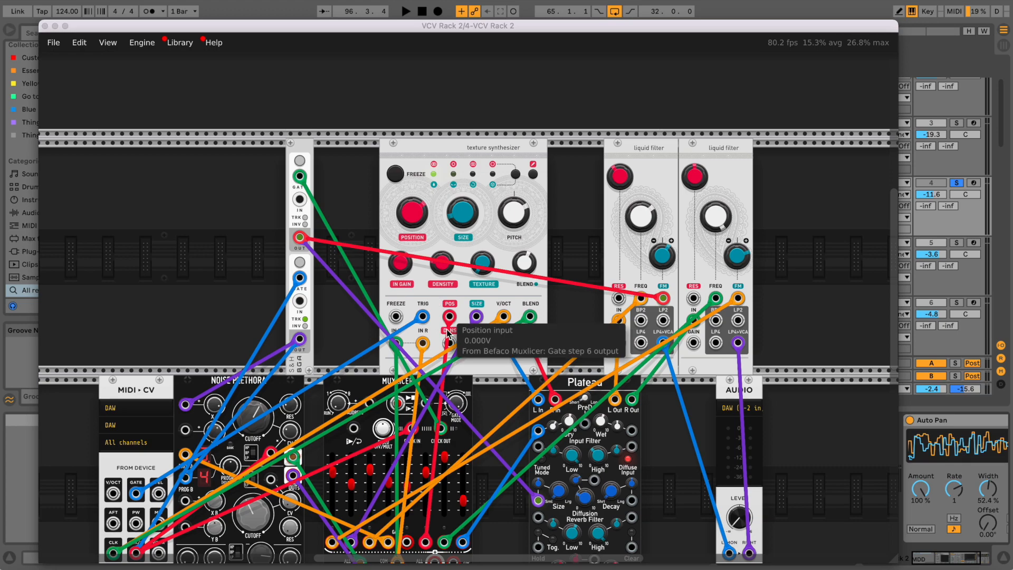
scroll(424, 341, "down", 6)
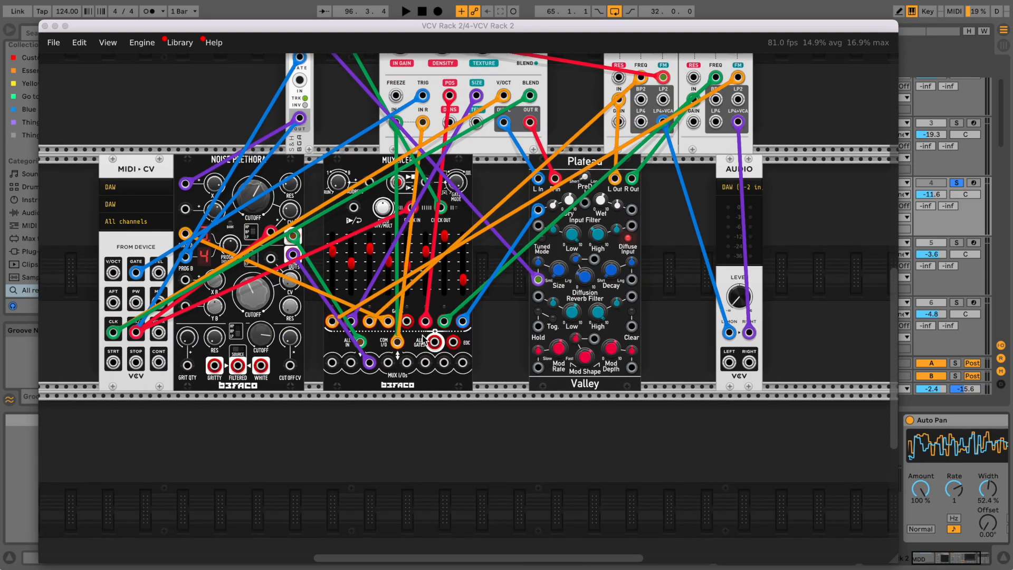
scroll(425, 341, "up", 5)
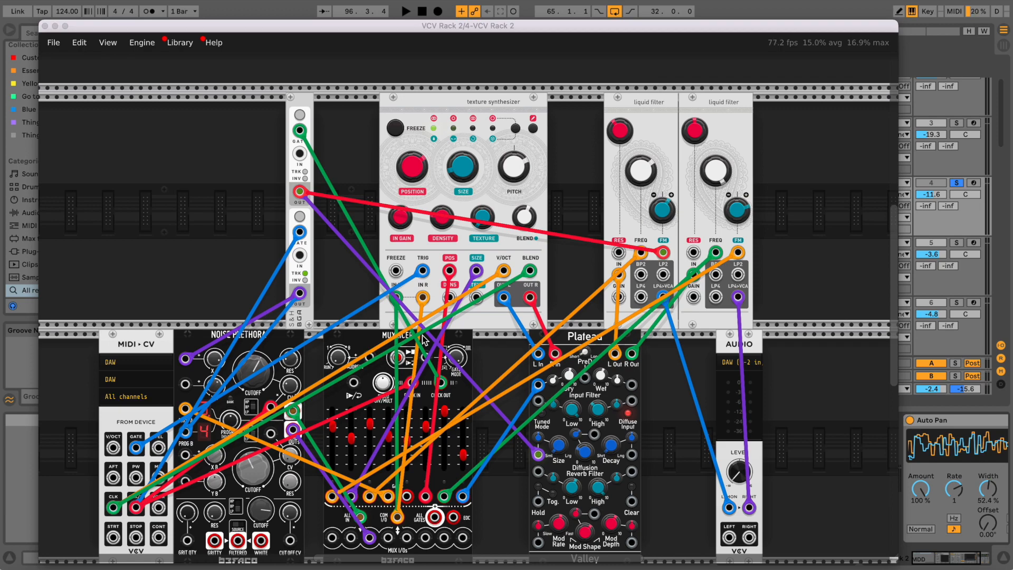
left_click(45, 26)
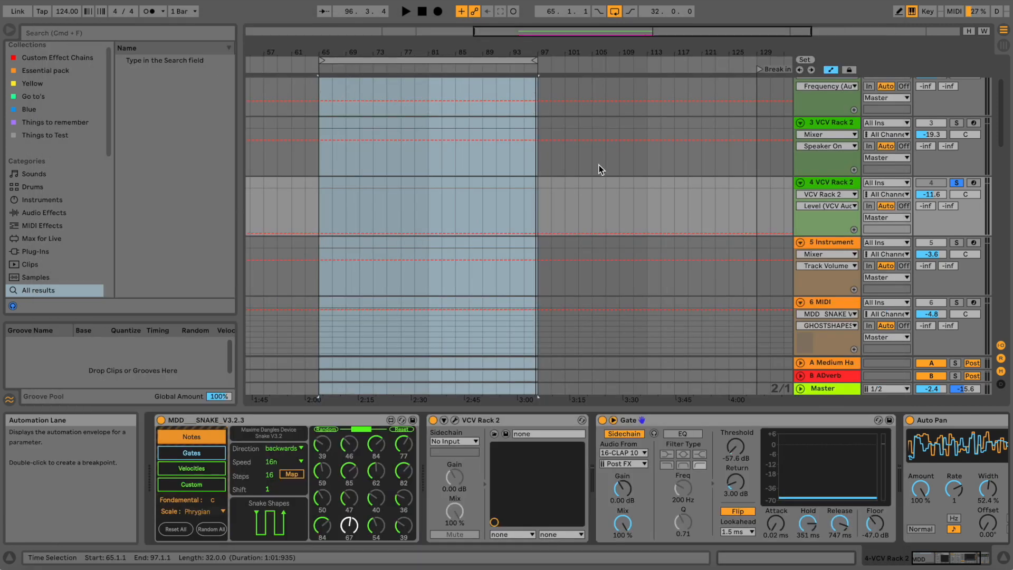
left_click(454, 420)
left_click(45, 26)
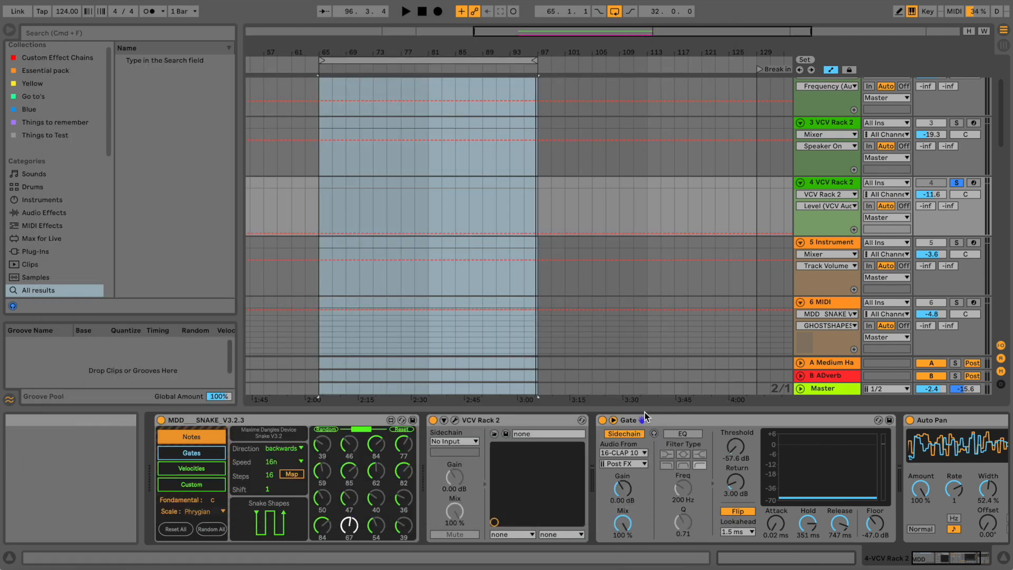
Select track 4's Gate device and toggle its Flip setting.
left_click(669, 419)
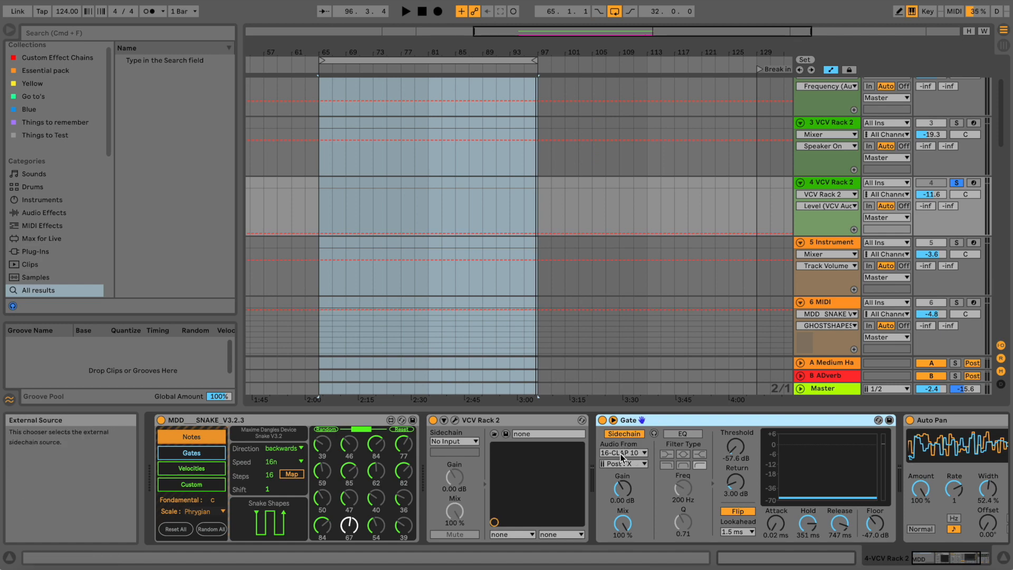
left_click(741, 511)
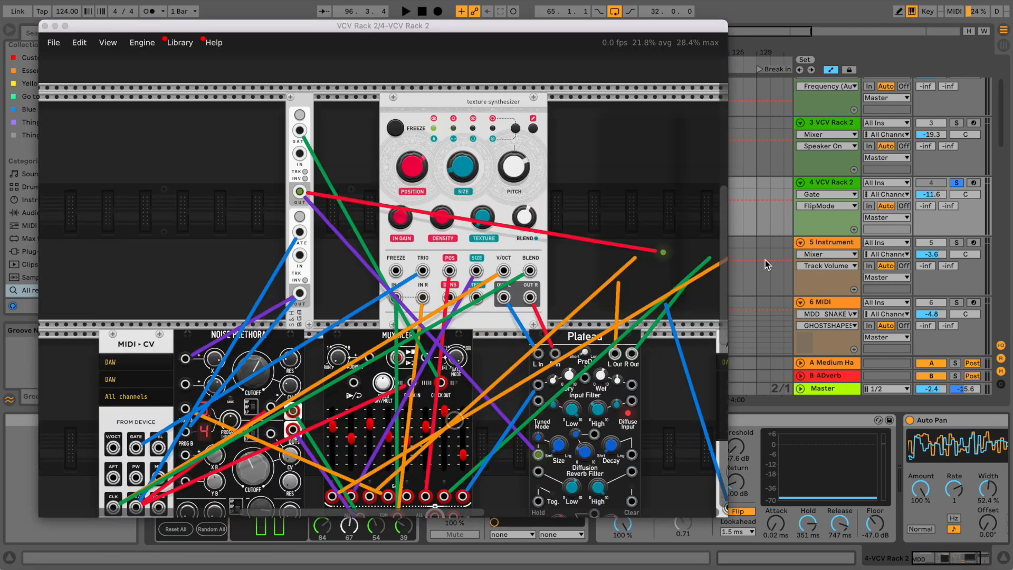
Reopen track 4's VCV Rack patch, raise the Audio module's level to about -4.5 dB and close the window.
left_click(454, 420)
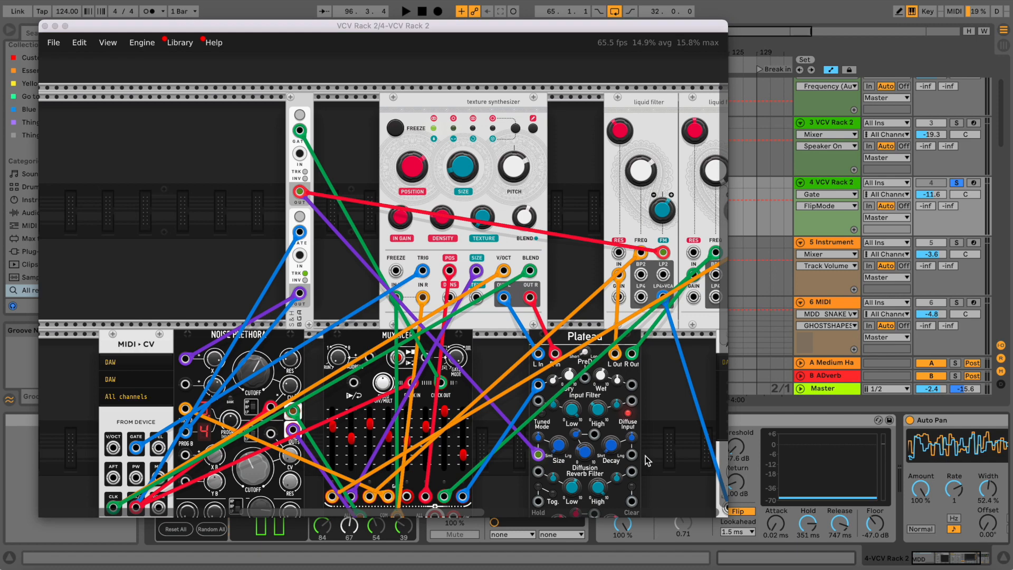
scroll(649, 460, "right", 5)
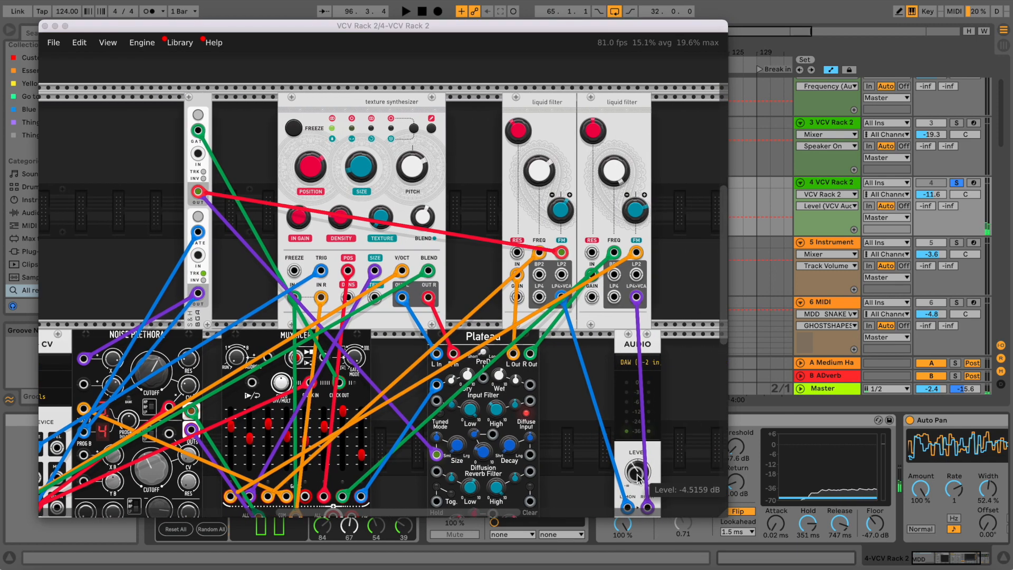
left_click(45, 26)
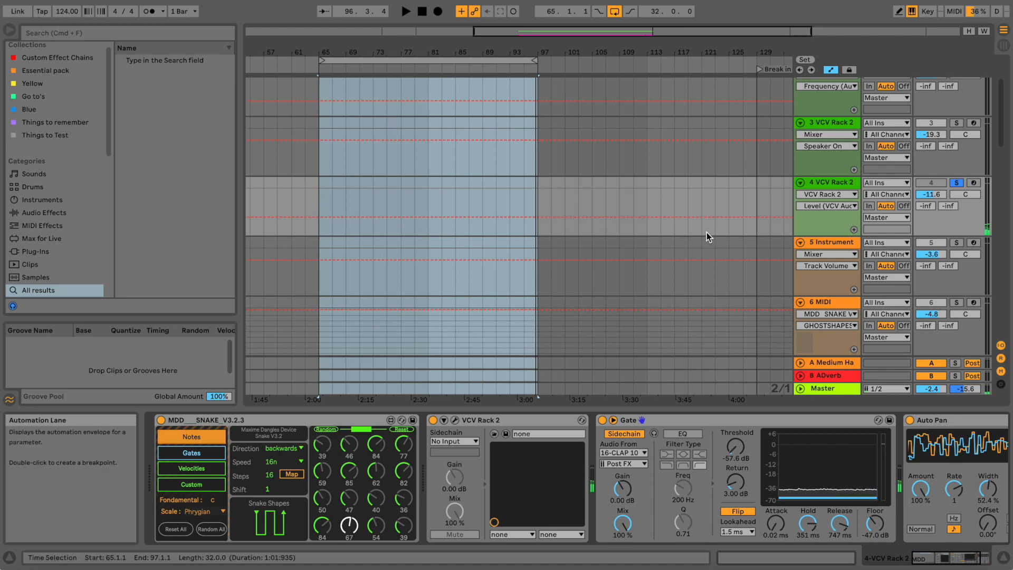
Play the loop, turn off the Gate's Flip setting and raise its threshold to about -15.6 dB.
key("space")
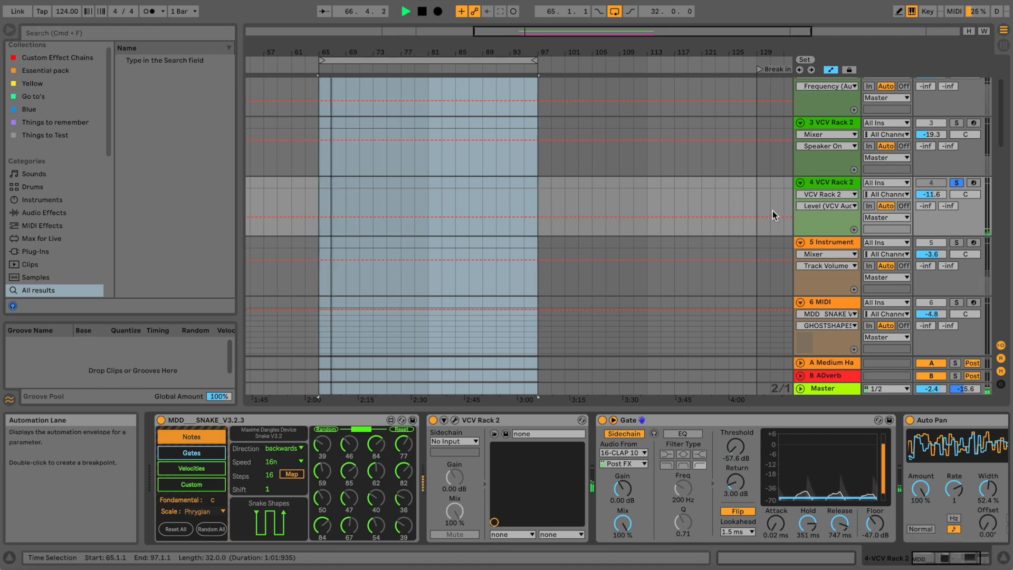
left_click(732, 511)
left_click_drag(735, 446, 734, 406)
left_click_drag(737, 446, 736, 440)
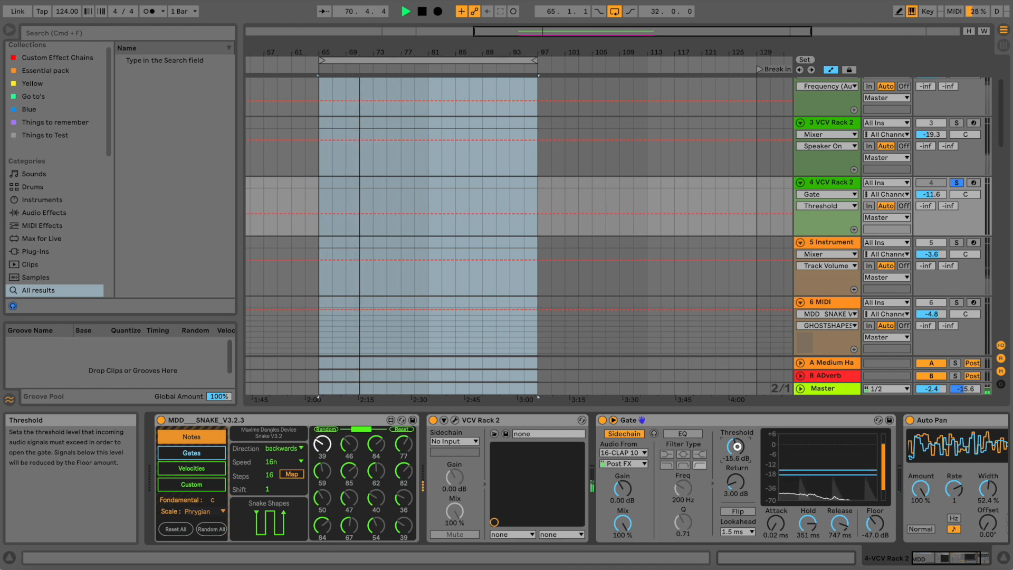
With Flip on, set the Gate's gain to -5.44 dB, floor to -22.0 dB and threshold to -30.0 dB, and stop playback.
mouse_move(737, 445)
left_mouse_down()
mouse_move(737, 464)
mouse_move(737, 442)
mouse_move(737, 453)
left_mouse_up()
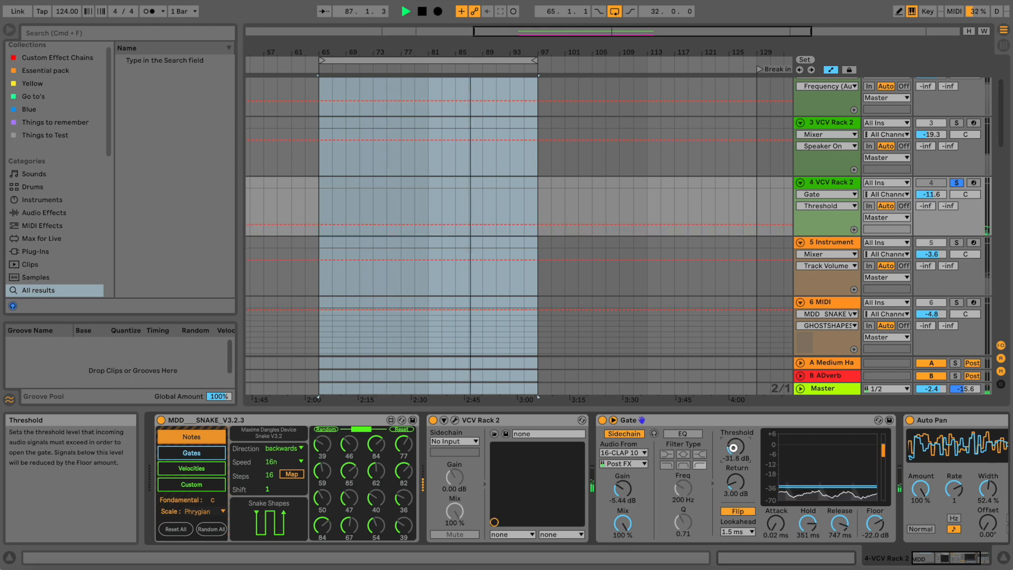
left_click_drag(732, 448, 732, 448)
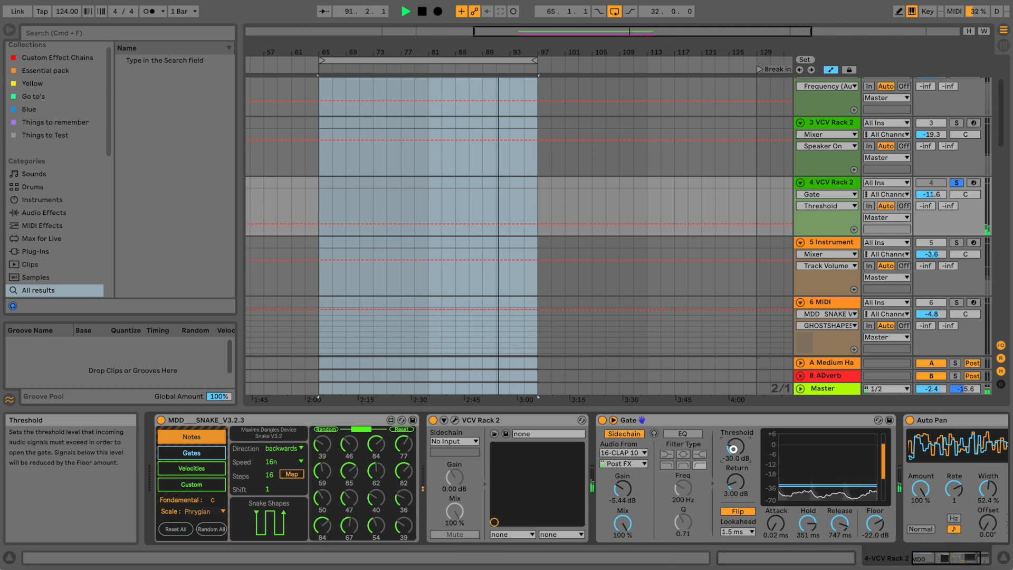
key("space")
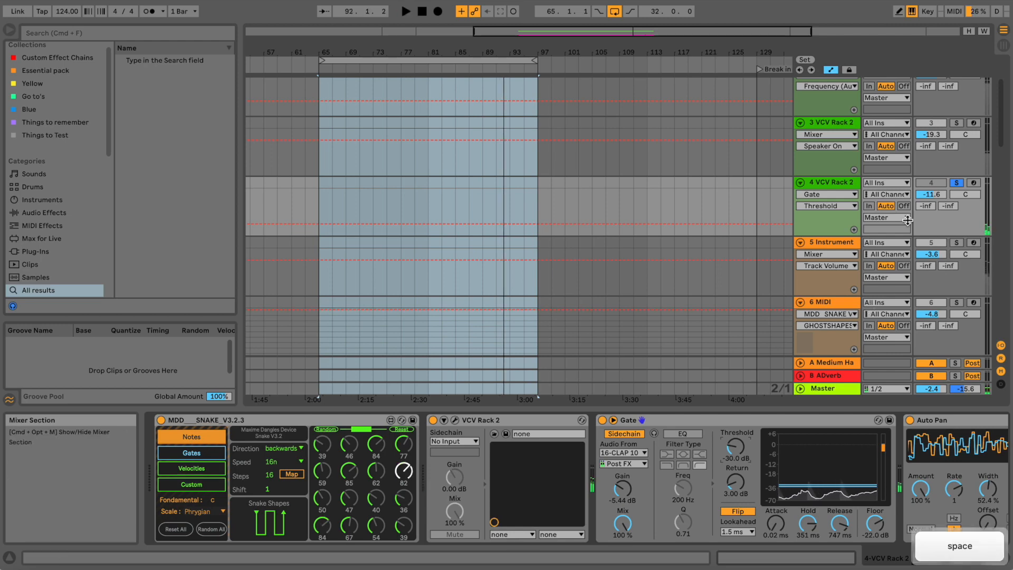
Move the solo from track 4 to track 5 and show track 5's device chain.
left_click(956, 182)
left_click(956, 243)
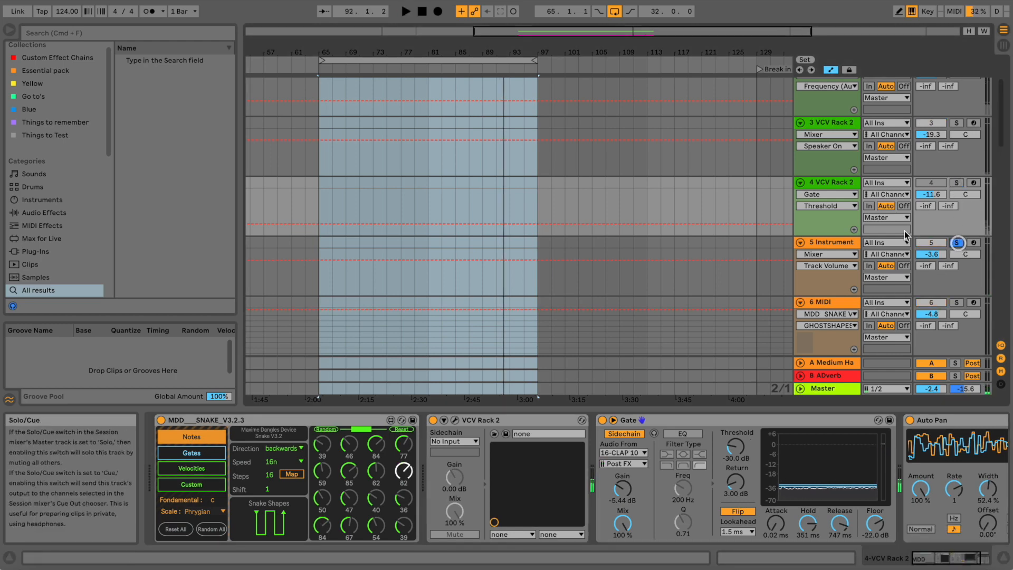
left_click(829, 242)
scroll(512, 269, "down", 1)
scroll(514, 270, "down", 3)
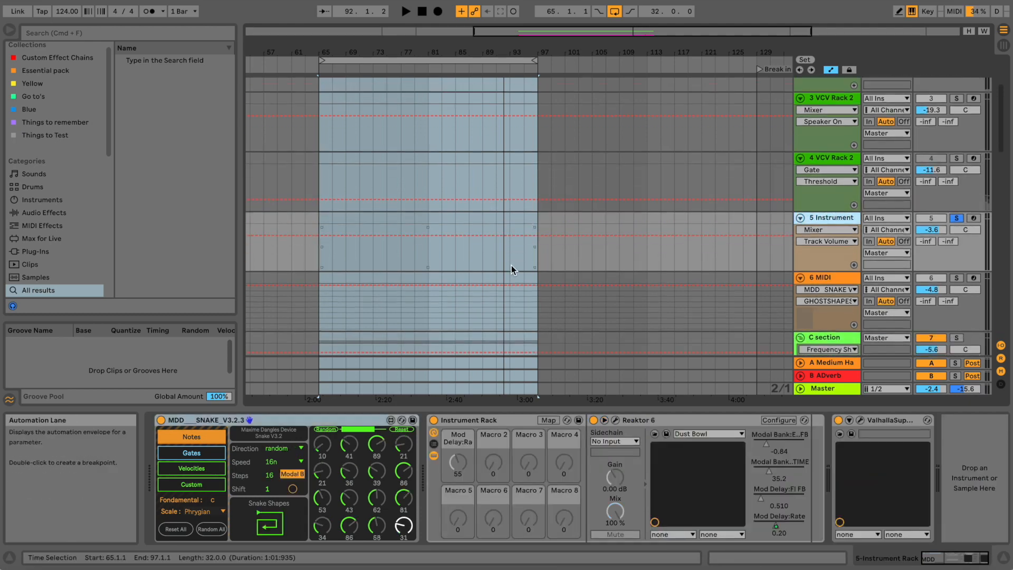
Show track 5's Reaktor 6 window with the Prism synth and reposition it so the whole panel is visible.
key("super+alt+p")
mouse_move(334, 0)
left_mouse_down()
mouse_move(300, 28)
mouse_move(321, 15)
left_mouse_up()
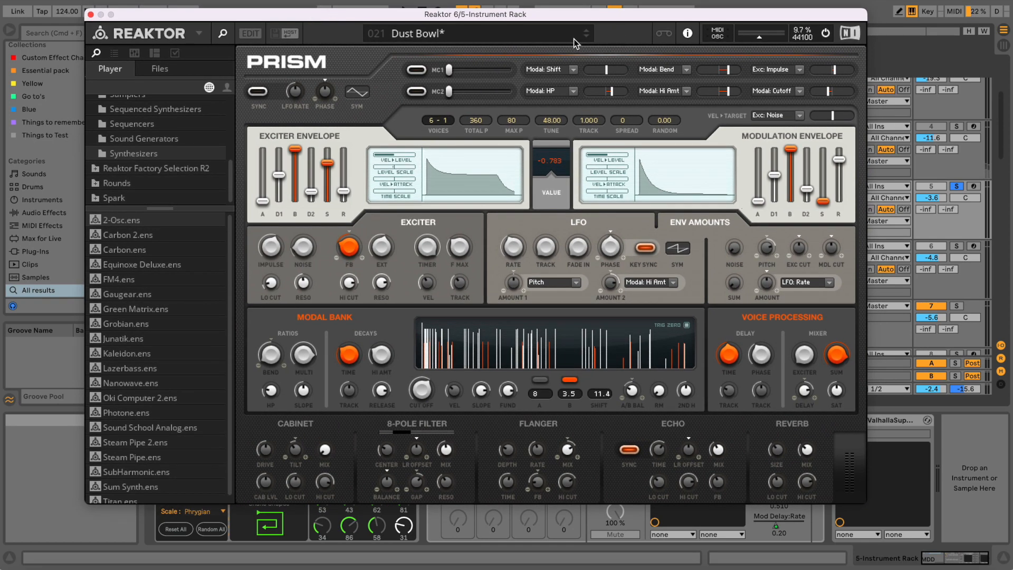
left_click_drag(461, 17, 468, 10)
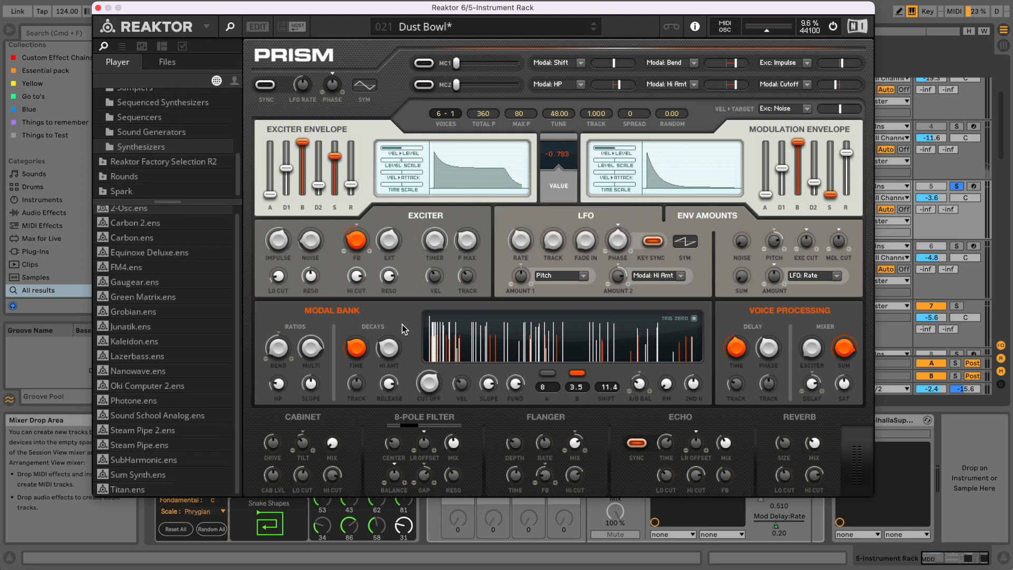
Switch the Prism synth panel to its compact View B and back to the full View A.
mouse_move(474, 342)
mouse_move(395, 338)
mouse_move(277, 57)
right_click(311, 63)
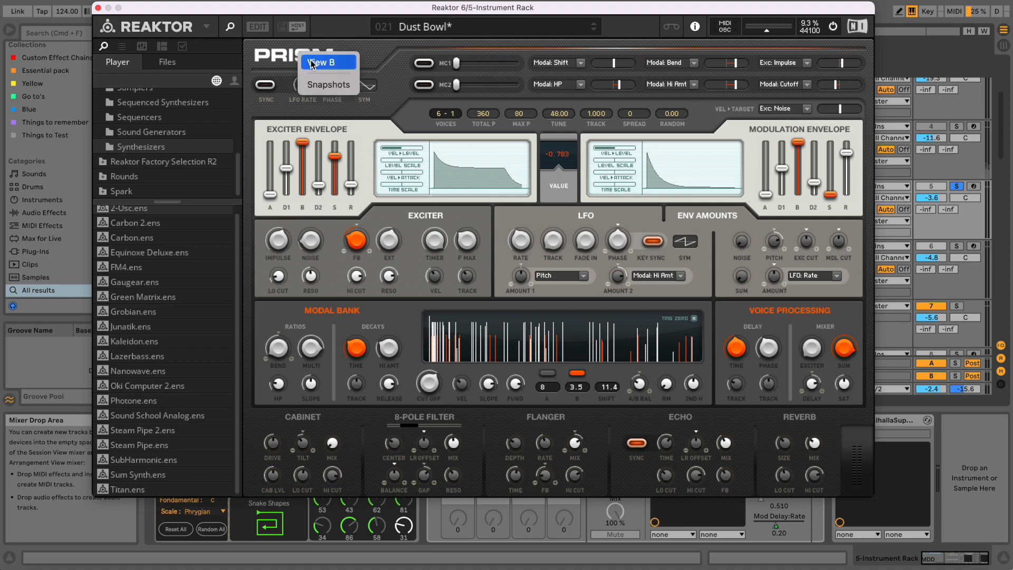
left_click(311, 62)
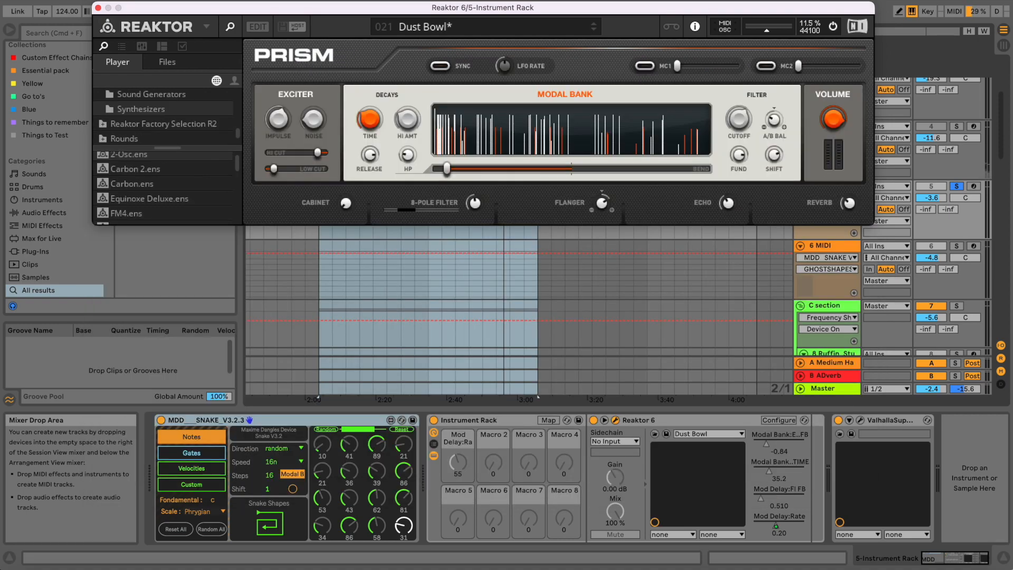
right_click(292, 58)
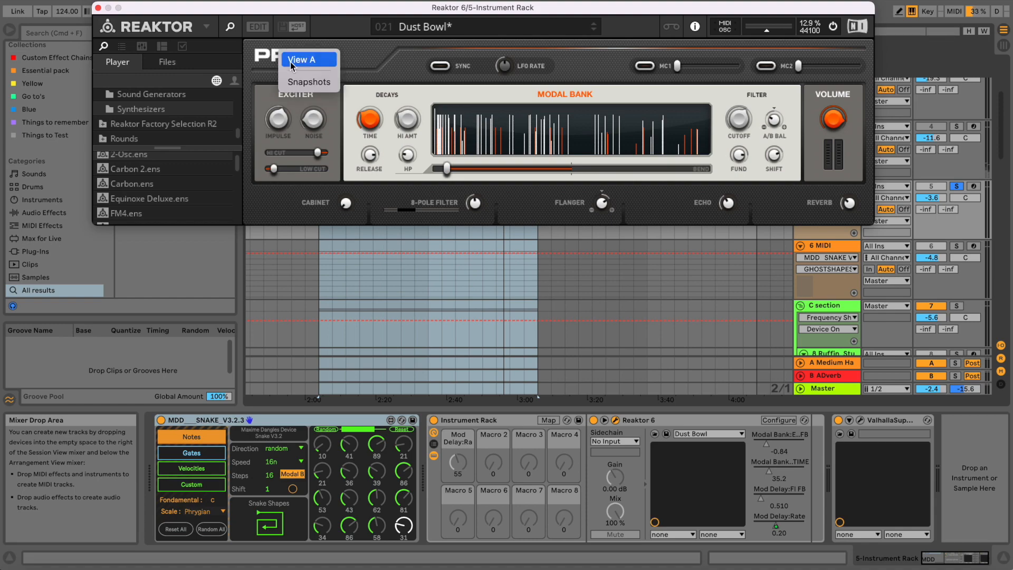
left_click(294, 61)
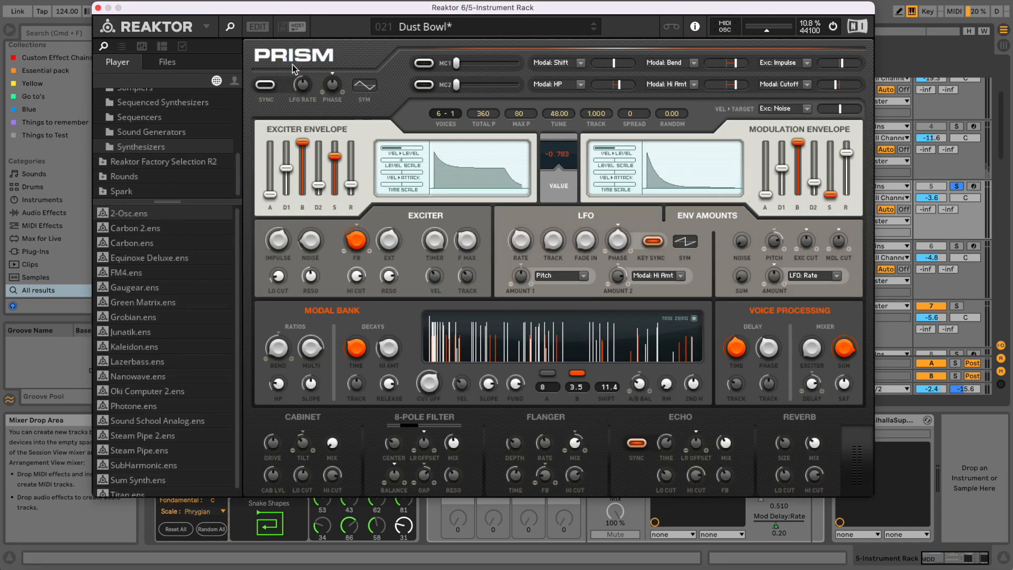
Compare Prism's View B and View A once more, and close the Reaktor window.
mouse_move(308, 58)
right_click(326, 63)
left_click(338, 74)
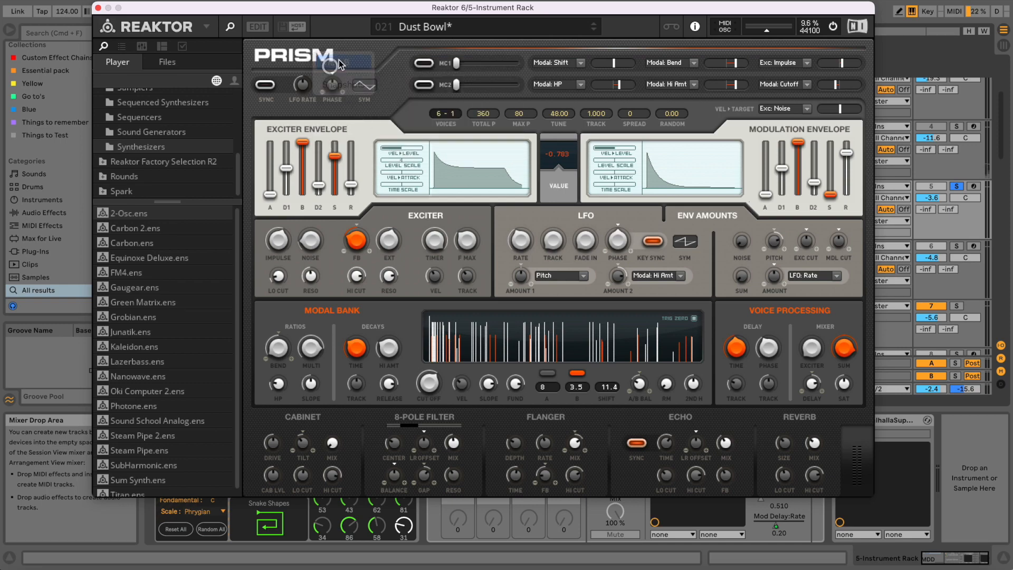
right_click(322, 63)
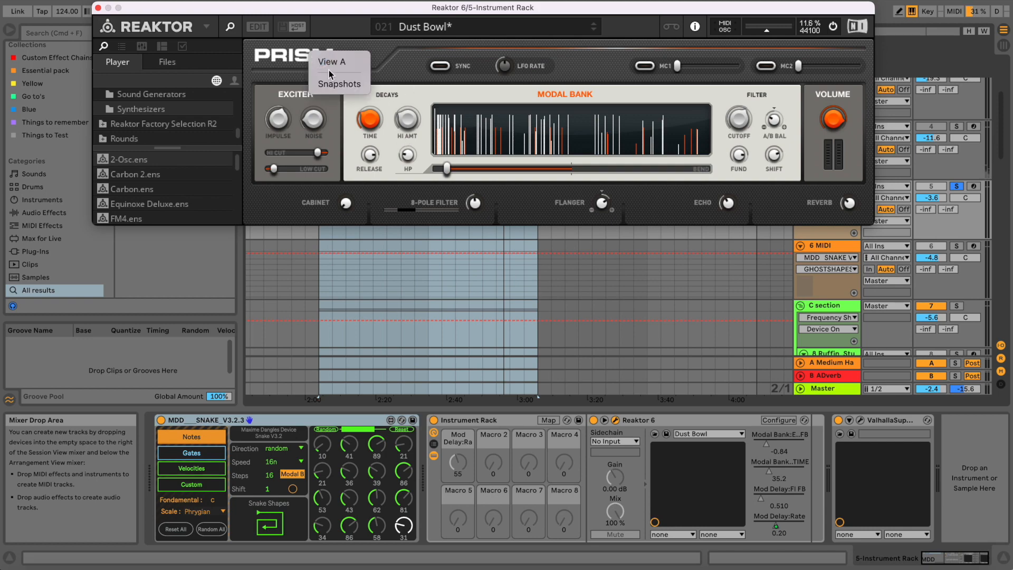
left_click(329, 62)
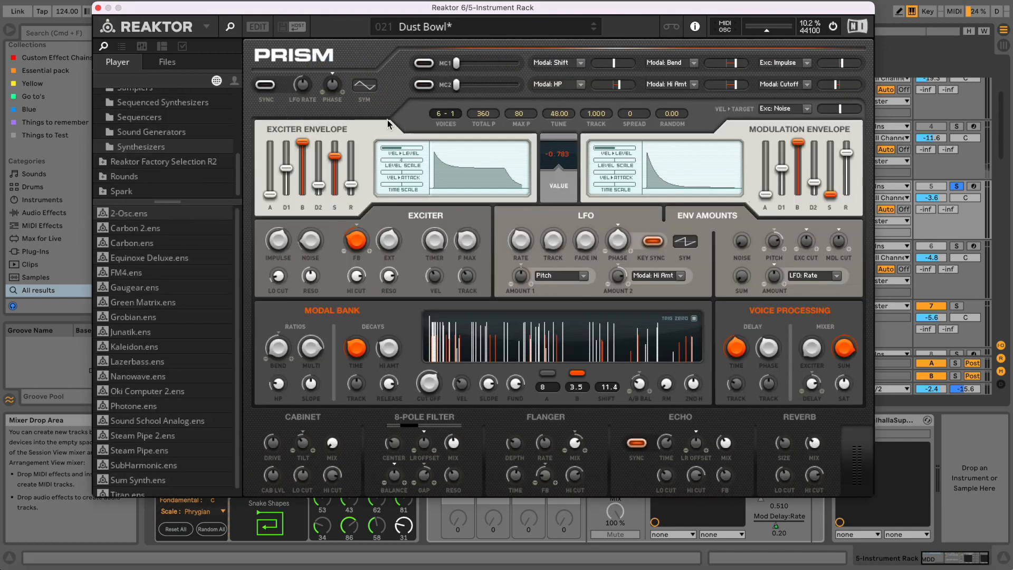
left_click(96, 8)
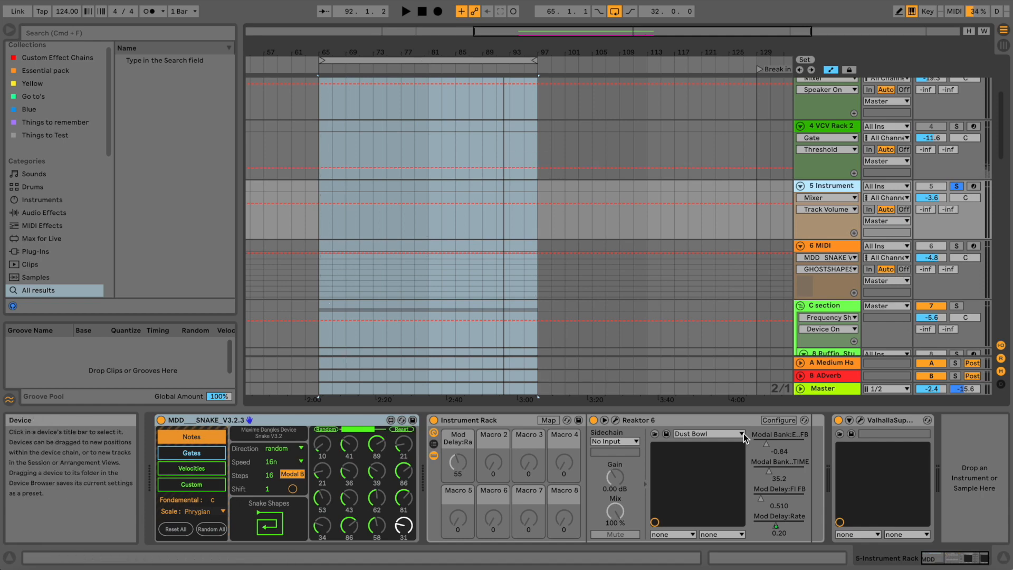
Show the first custom modulation lane of track 5's Snake sequencer and play the loop at a raised system volume.
left_click(762, 446)
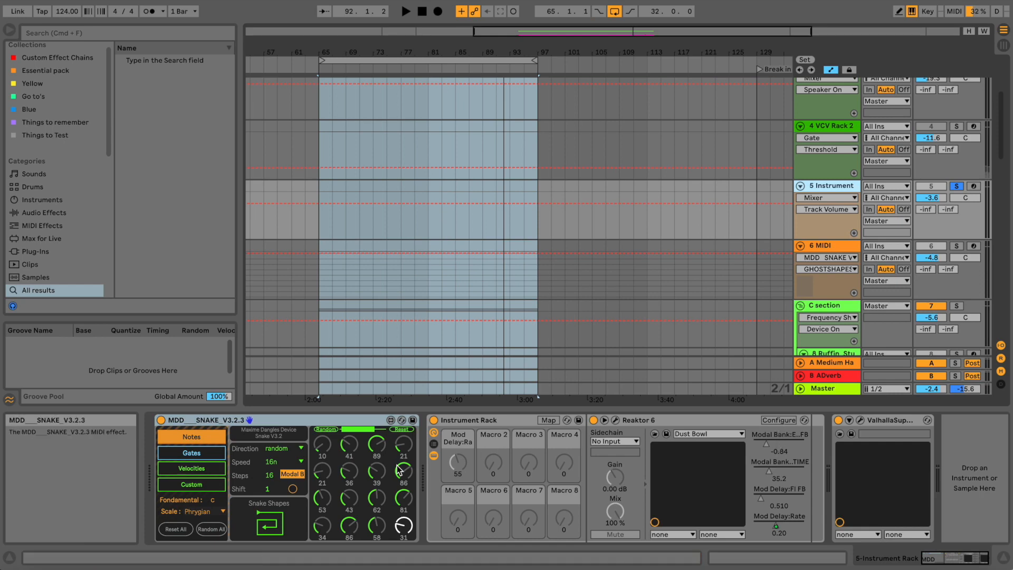
left_click(192, 485)
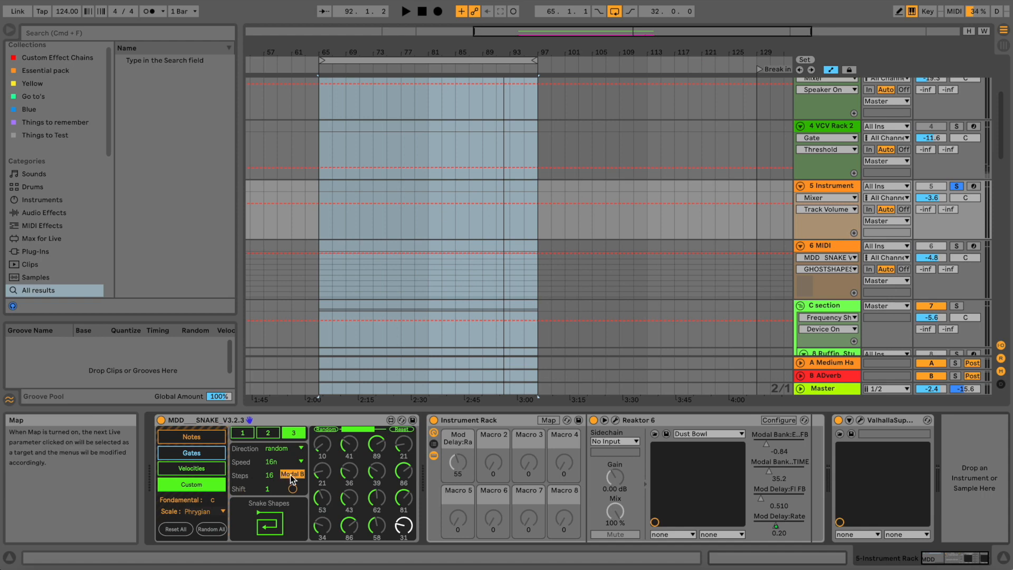
left_click(239, 434)
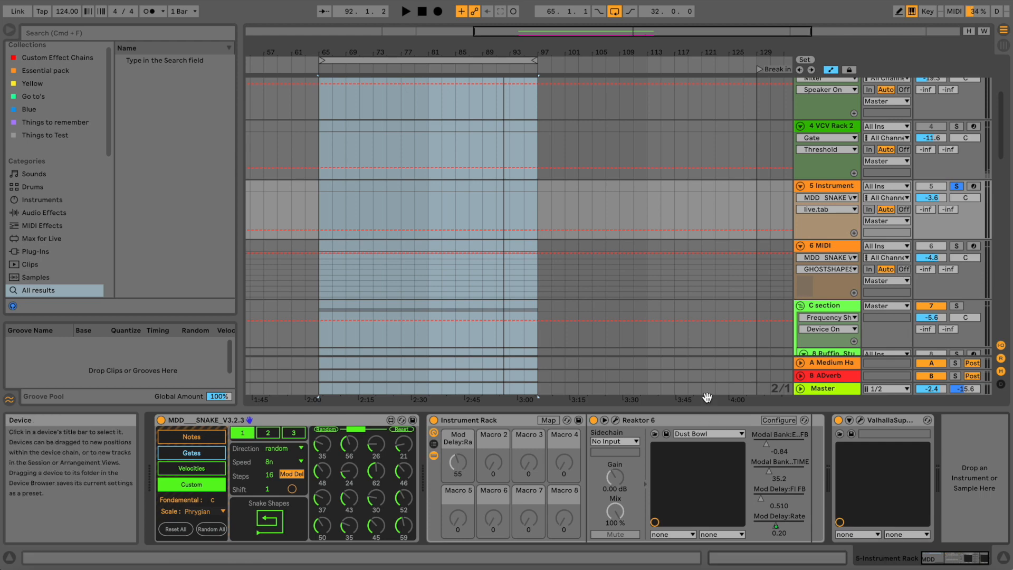
key("space")
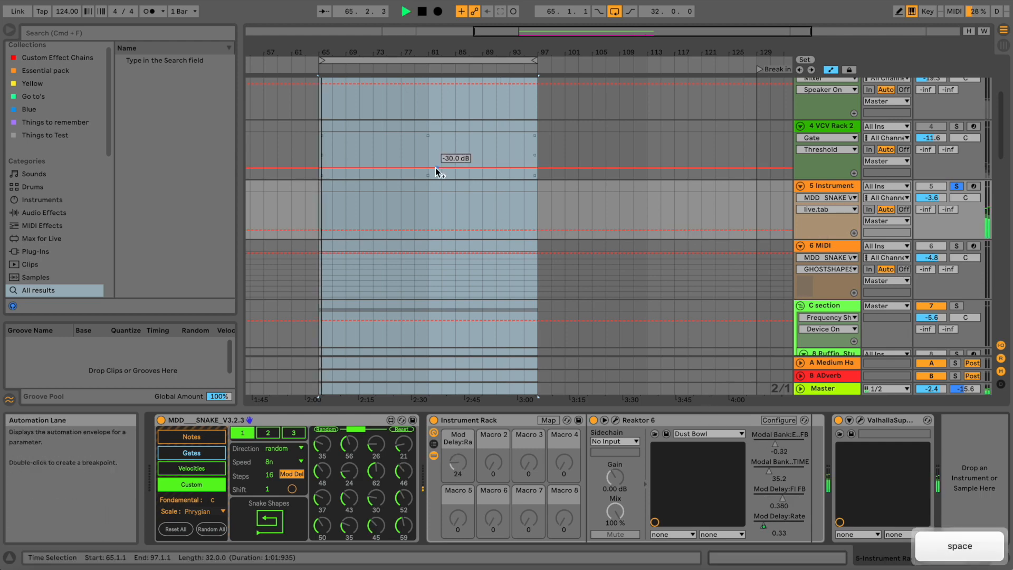
key("XF86AudioRaiseVolume")
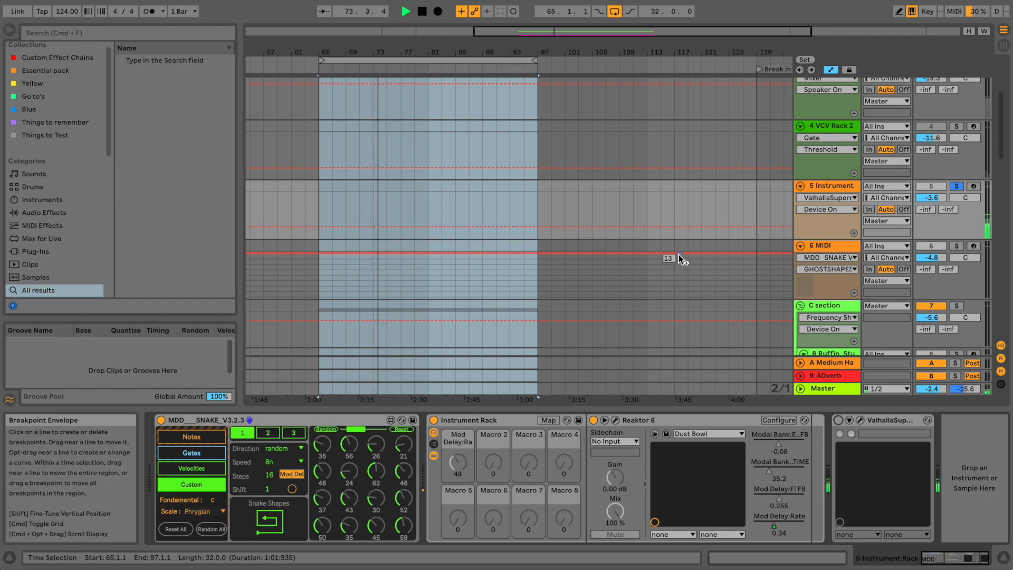
View the Prism window alongside the Snake's first custom lane to watch the modulation, and close the Reaktor window.
left_click(615, 420)
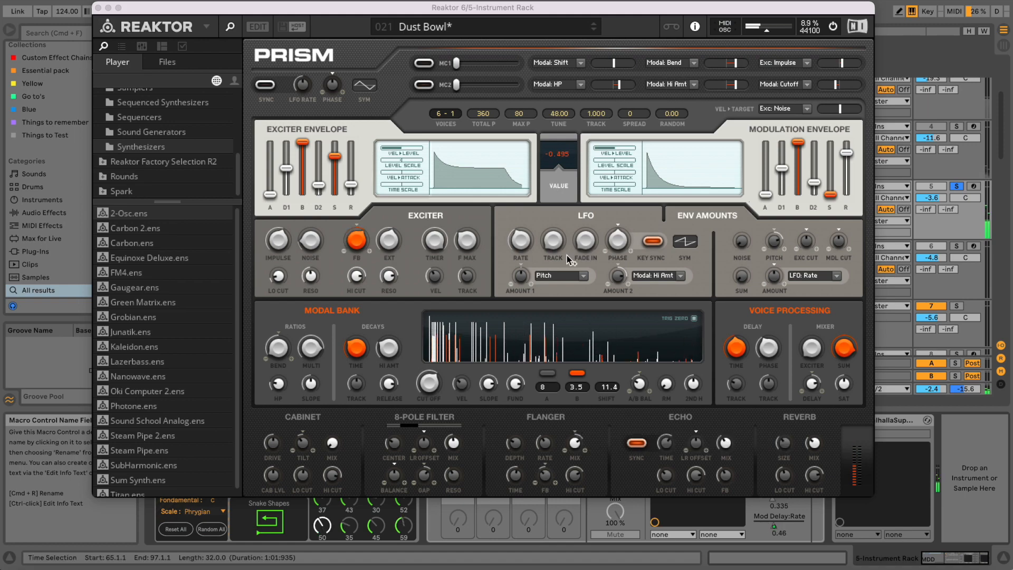
left_click_drag(531, 9, 906, 4)
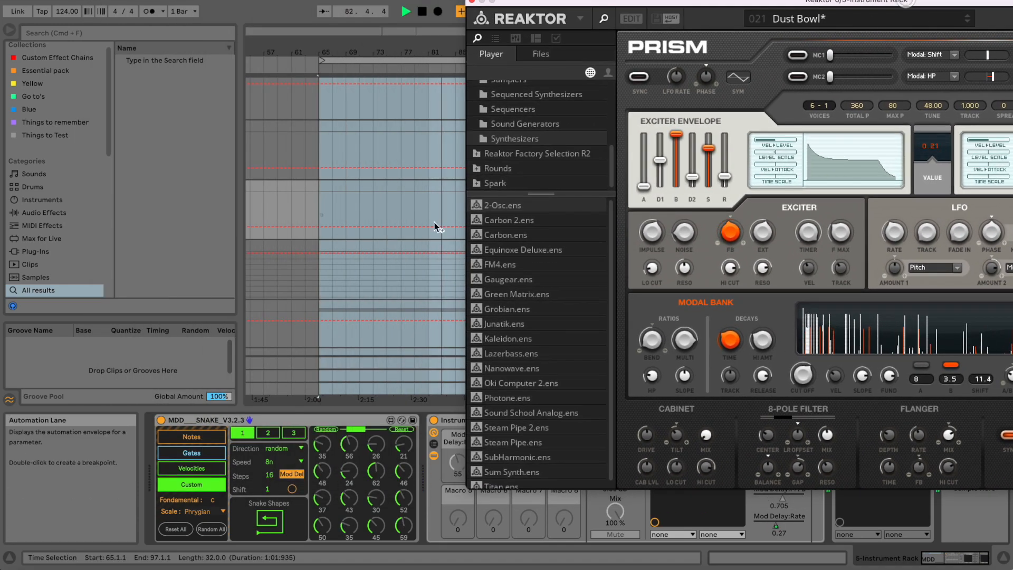
left_click(273, 433)
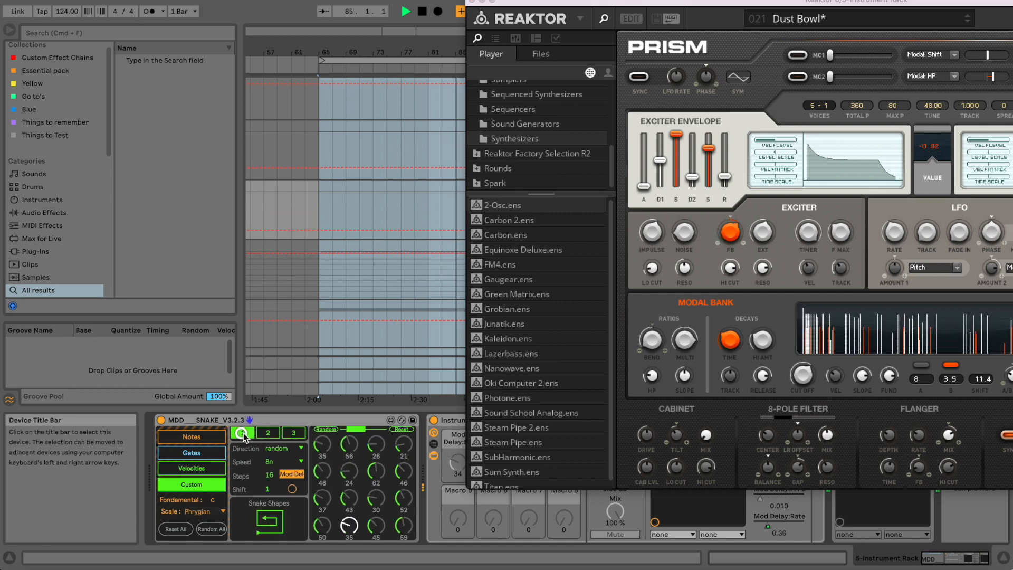
left_click_drag(639, 3, 247, 0)
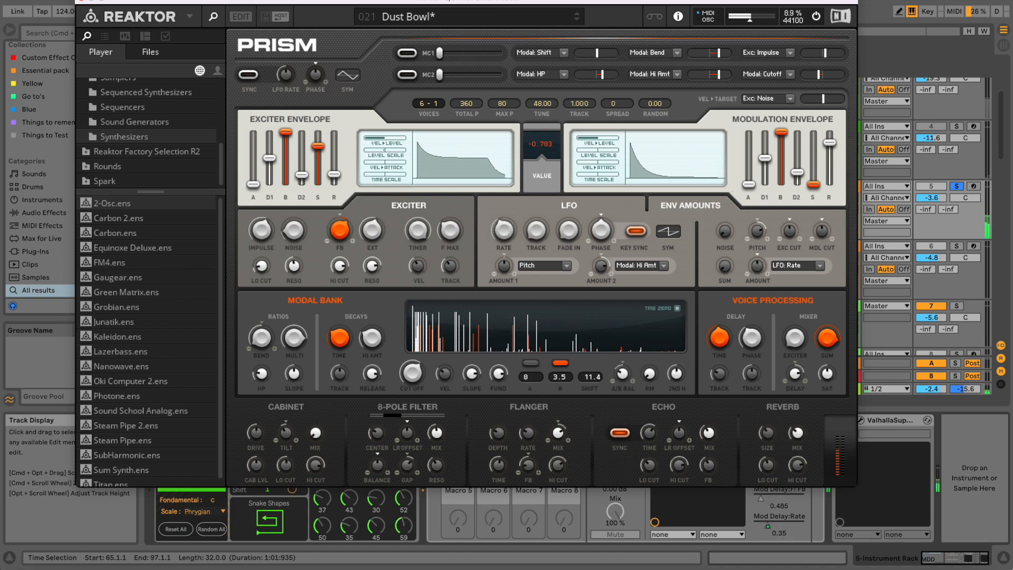
left_click(83, 4)
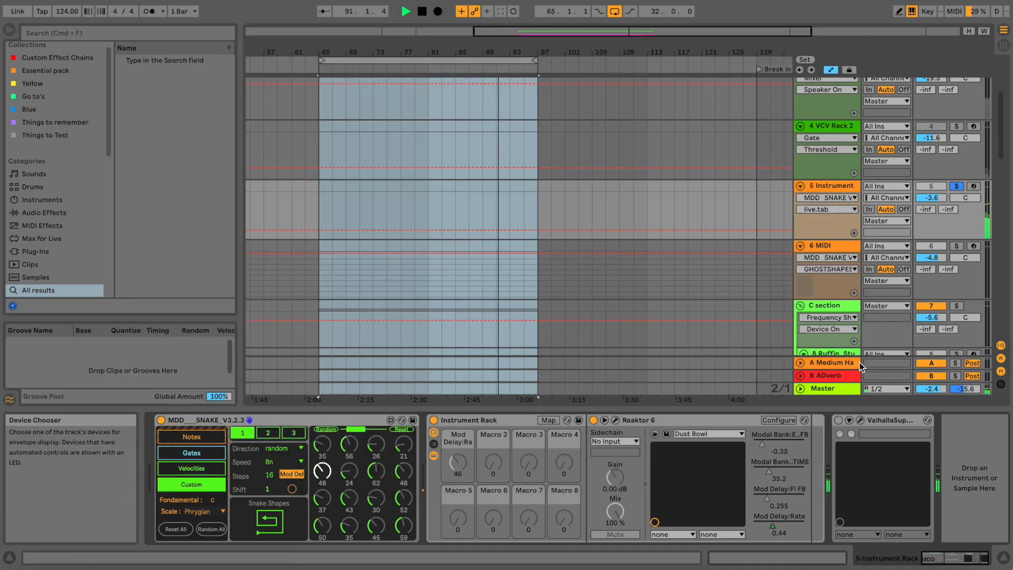
Examine track 5's ValhallaSupermassive settings and close the plug-in window, then briefly reveal and hide the Instrument Rack's chain list.
left_click(860, 420)
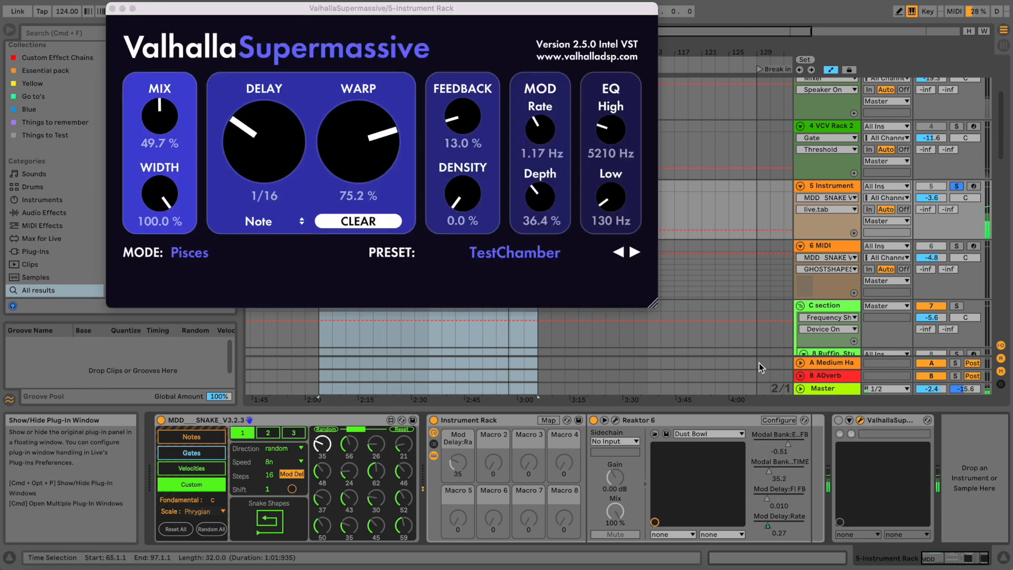
left_click(112, 9)
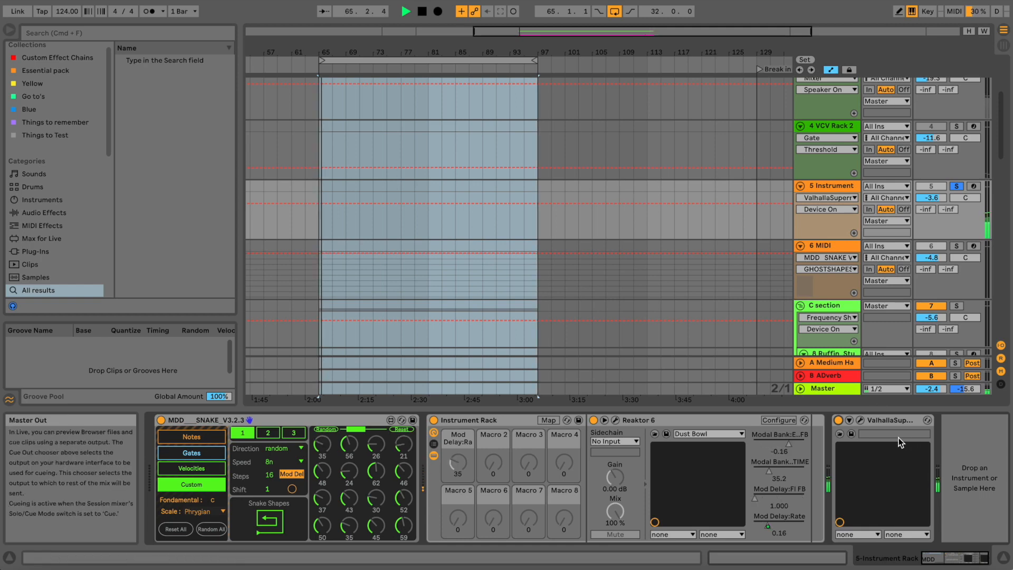
left_click(434, 445)
left_click(435, 445)
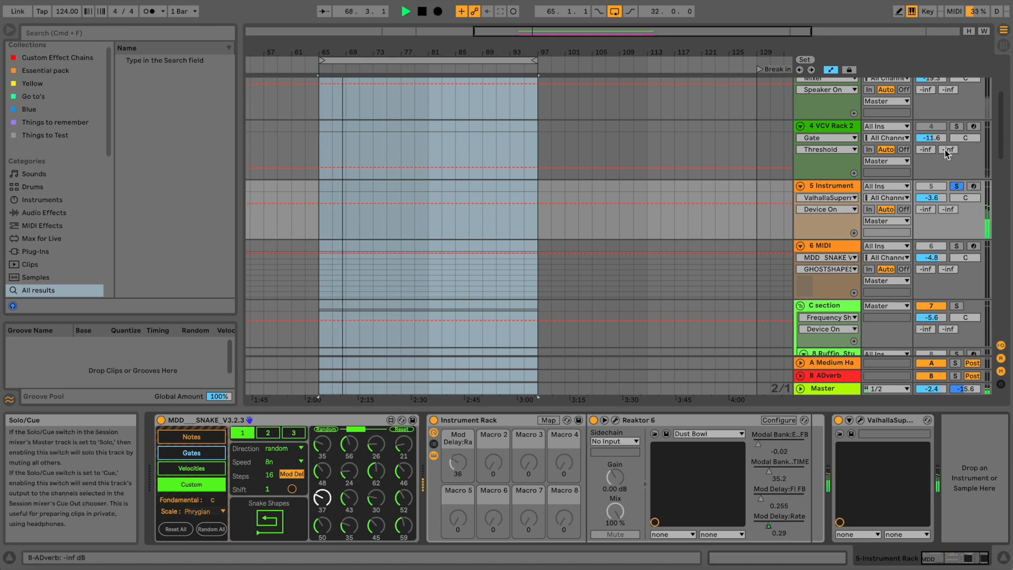
Add tracks 4, 3, 2 and 1 to the solo so they play together with track 5.
left_click(956, 128)
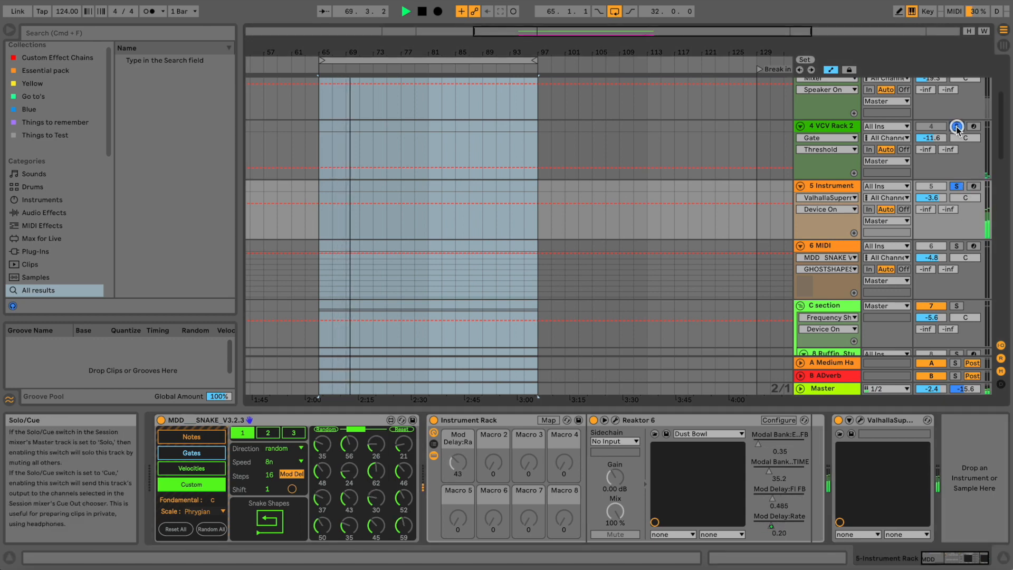
scroll(956, 159, "up", 5)
left_click(956, 127)
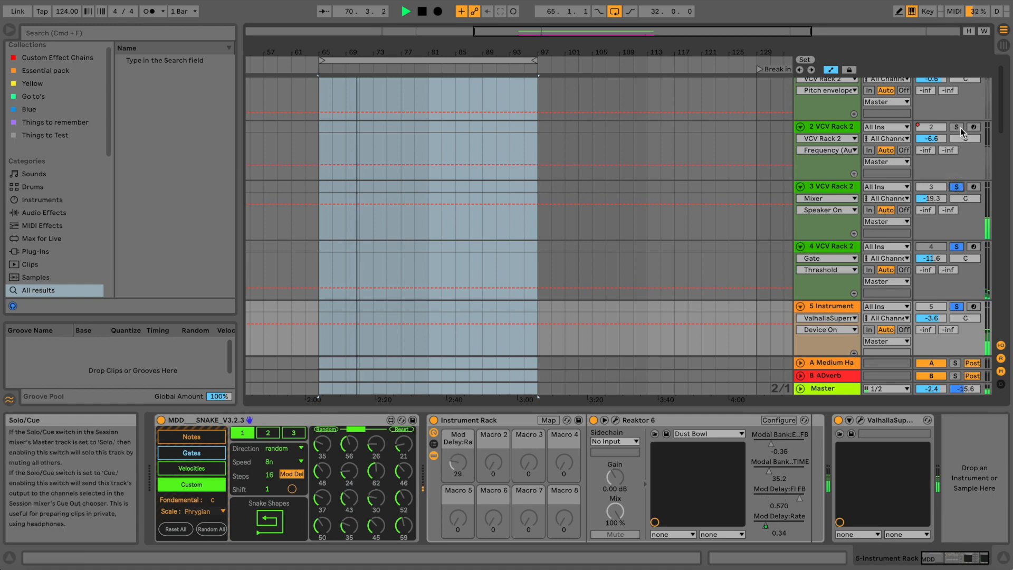
scroll(959, 128, "up", 2)
left_click(957, 84)
scroll(687, 168, "down", 1)
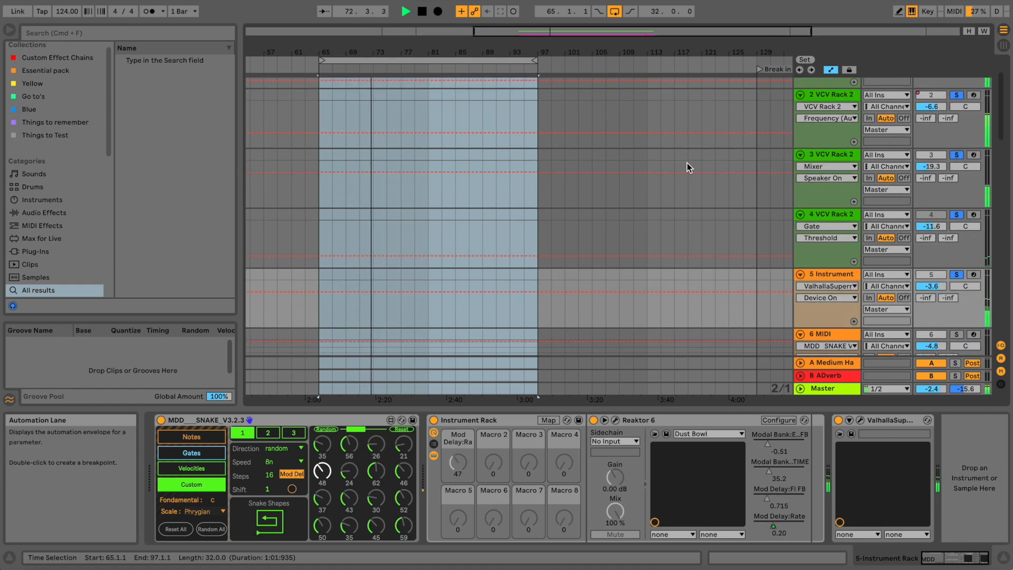
Select track 6 MIDI below the soloed tracks to show its device chain.
scroll(687, 168, "down", 5)
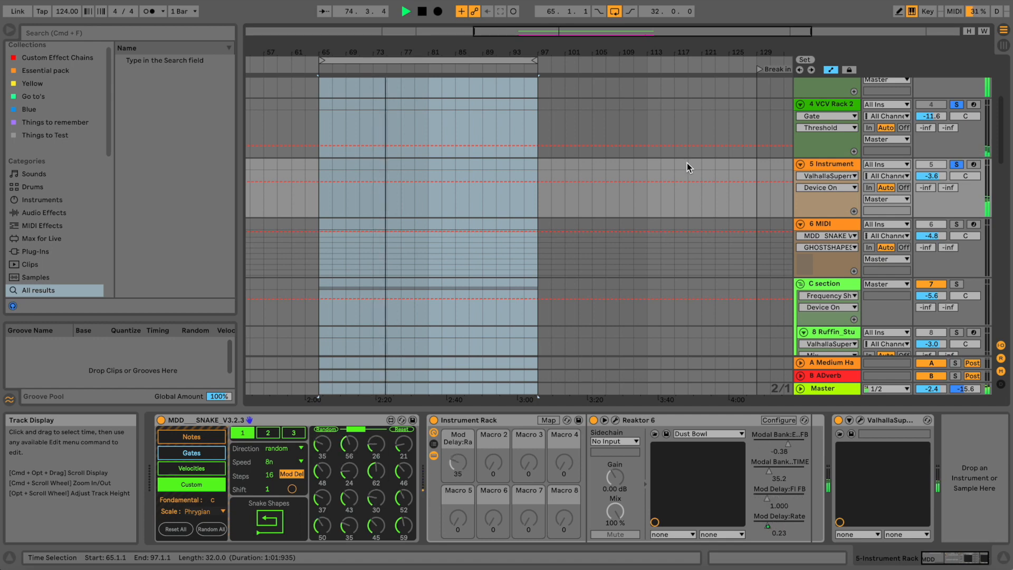
scroll(688, 179, "down", 1)
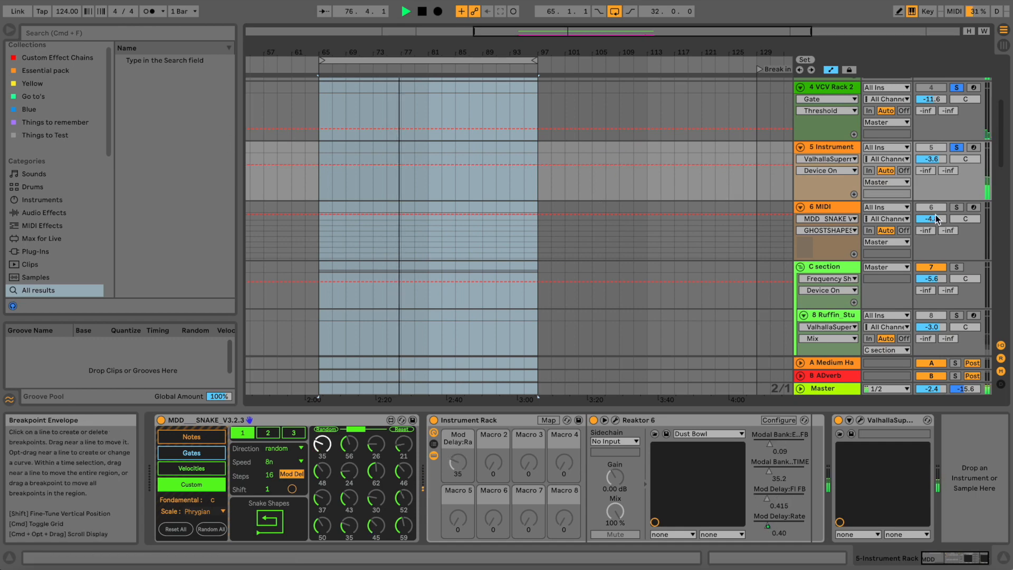
left_click(816, 208)
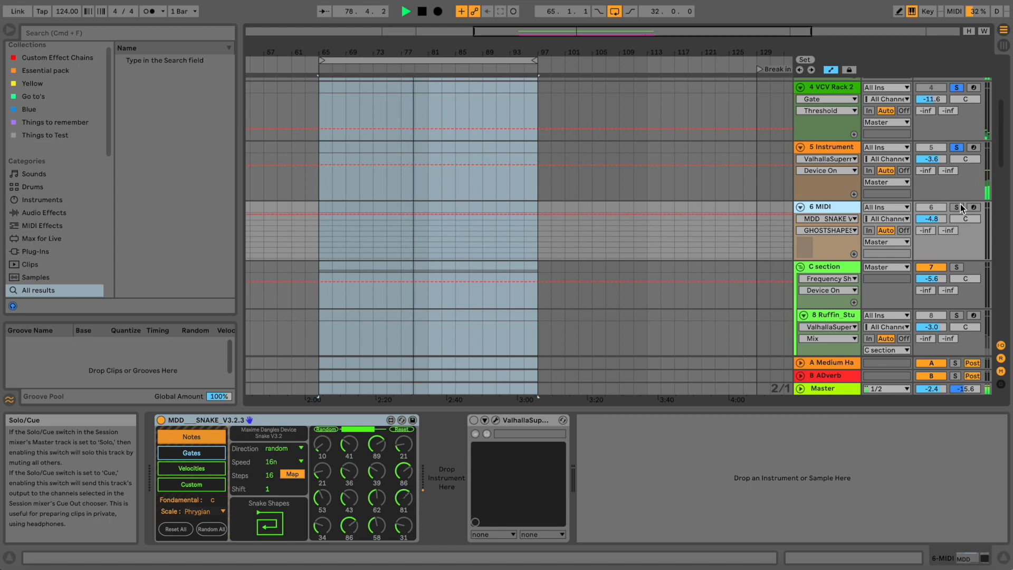
Move the solo to the C section group and show the group's effect chain.
scroll(857, 208, "down", 3)
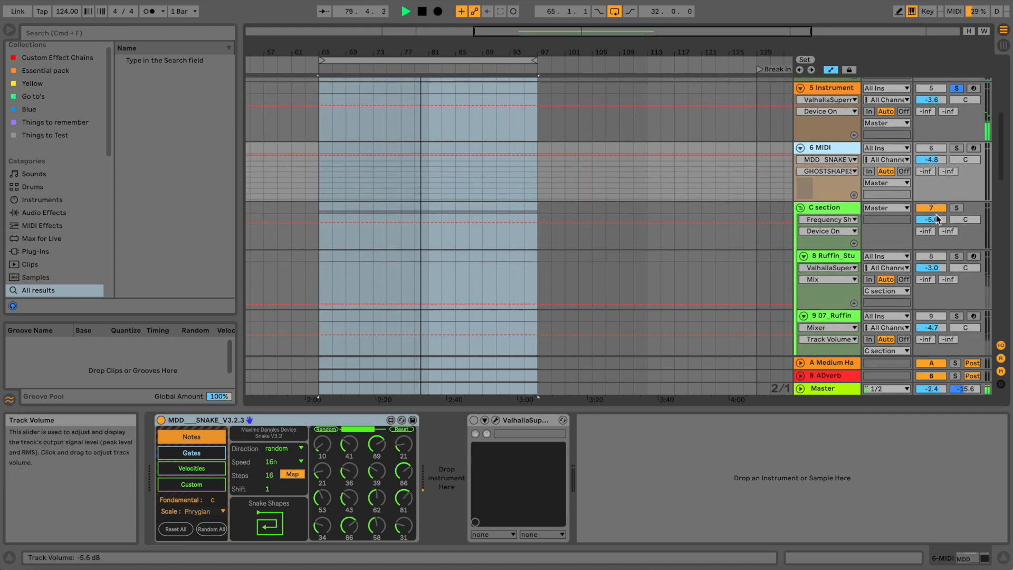
left_click(960, 208)
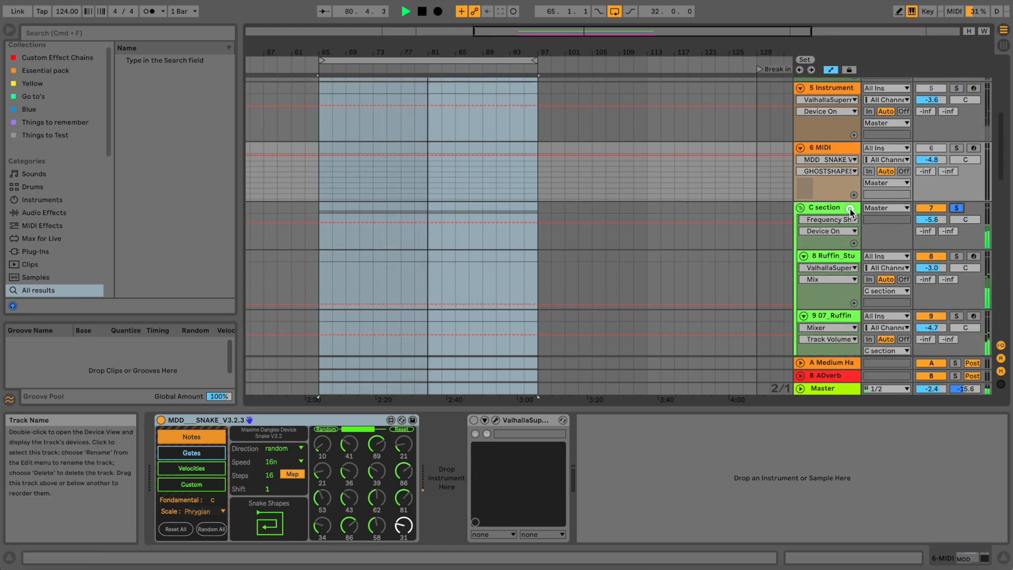
left_click(850, 208)
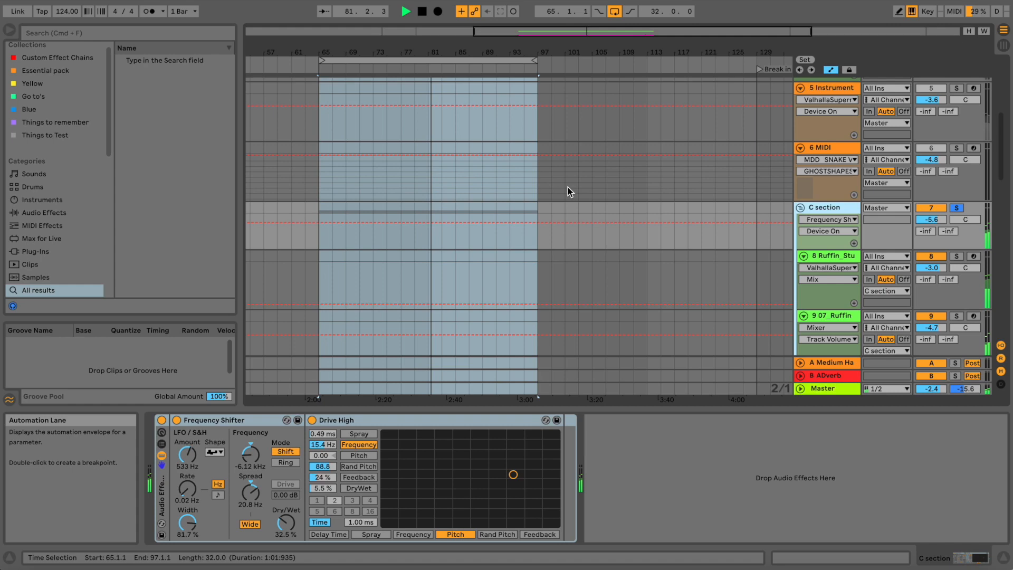
Look at track 8's devices, then show track 10's device chain and move the solo to track 10.
left_click(834, 256)
scroll(838, 252, "down", 6)
scroll(838, 253, "down", 1)
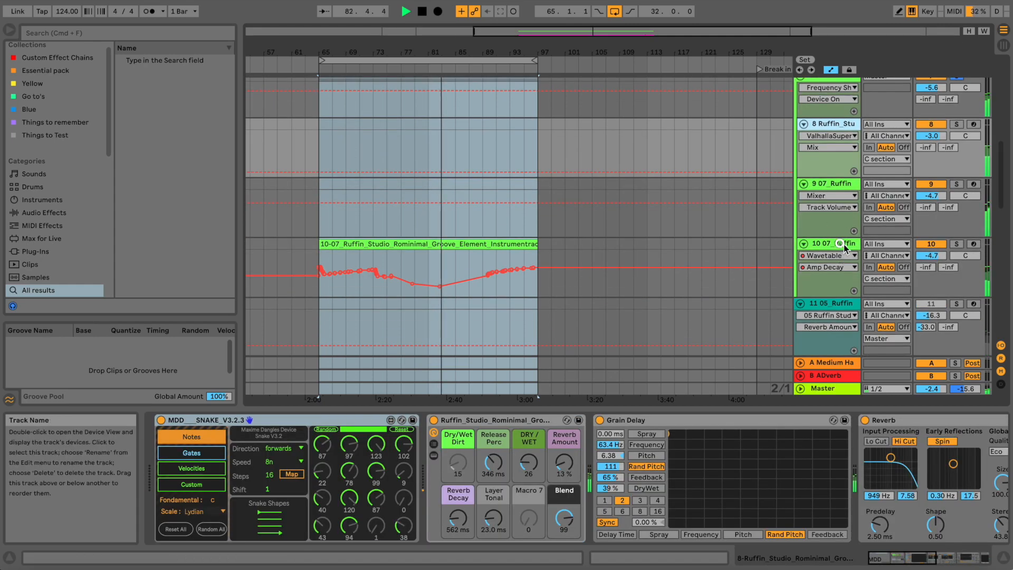
left_click(839, 244)
left_click(956, 243)
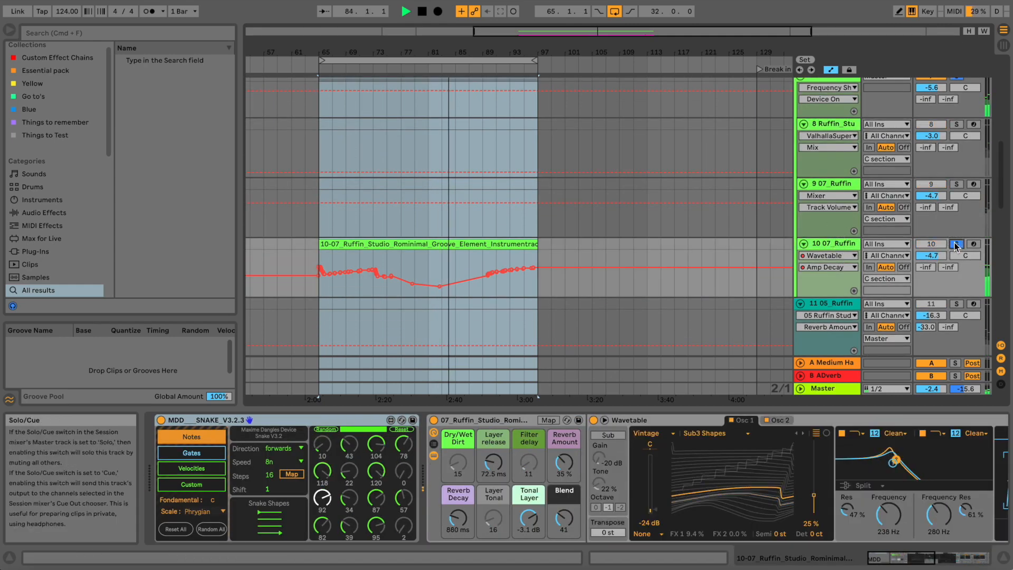
Show the Gates pattern of track 10's Snake sequencer and the chain list of its instrument rack.
left_click(209, 455)
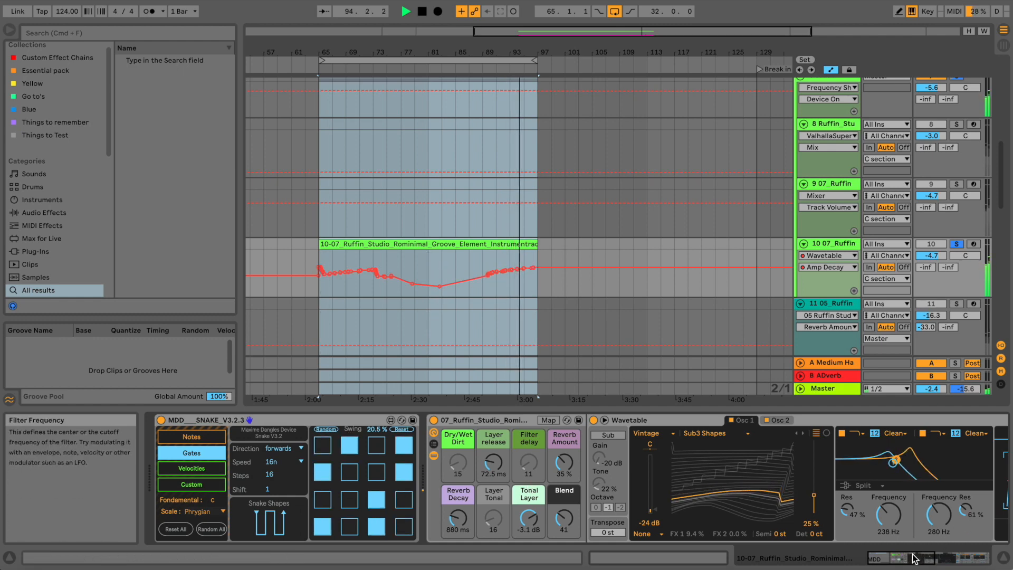
mouse_move(910, 557)
left_mouse_down()
mouse_move(964, 552)
mouse_move(899, 556)
left_mouse_up()
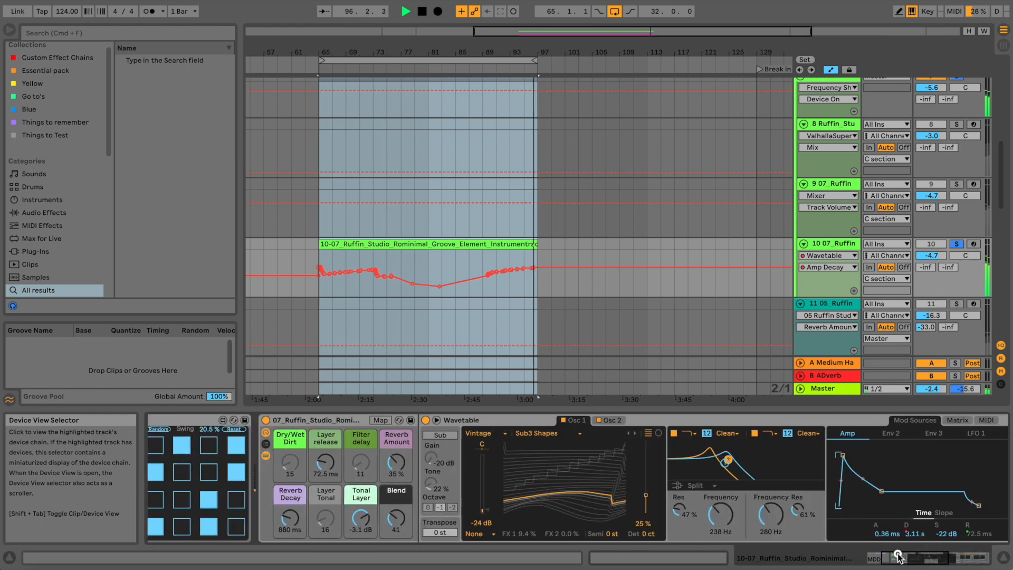
left_click(265, 445)
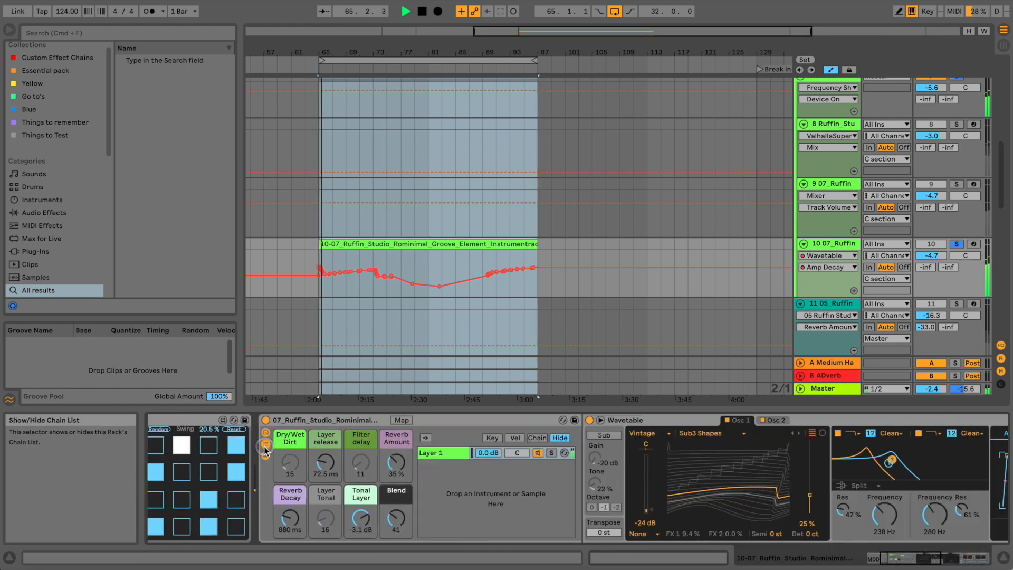
Hide the devices inside track 10's instrument rack, move the solo to track 9 and briefly audition it together with track 10.
left_click(265, 456)
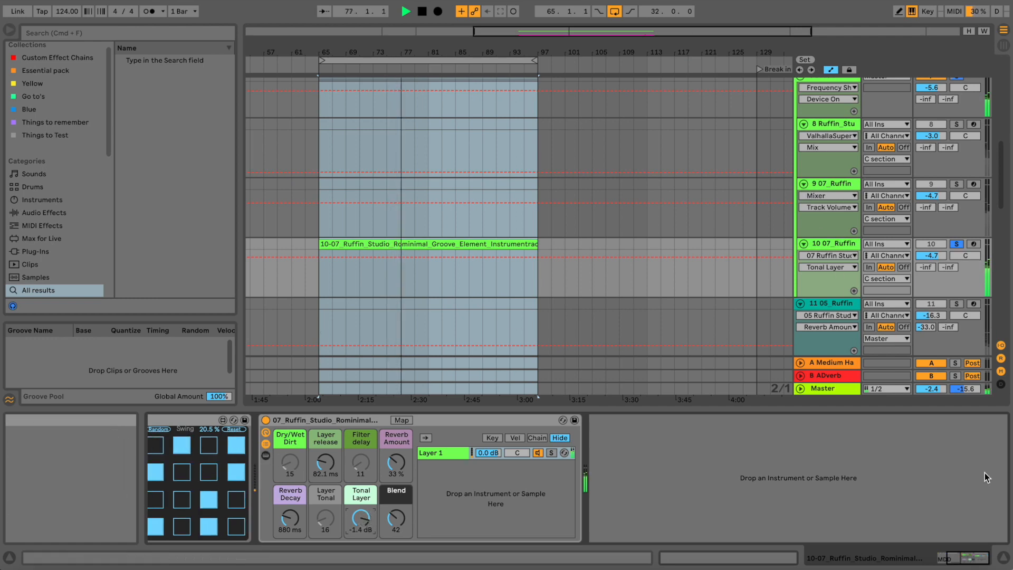
left_click_drag(967, 559, 958, 556)
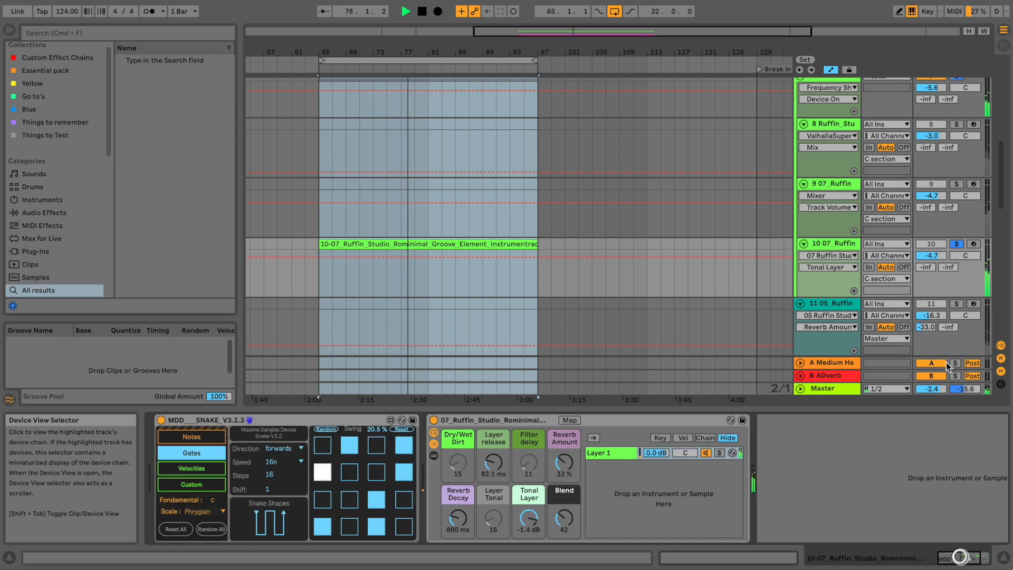
left_click(956, 184)
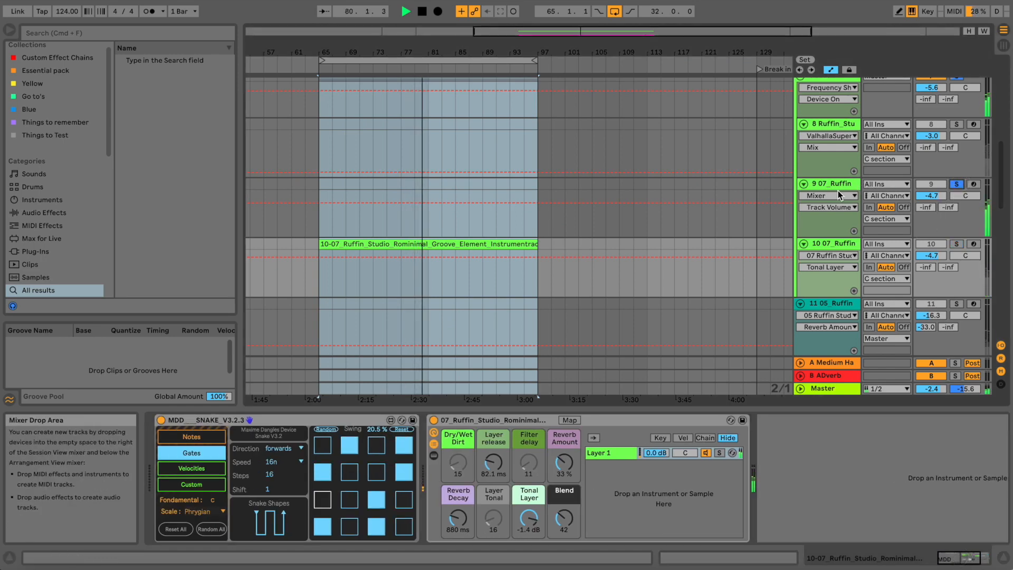
left_click(955, 243)
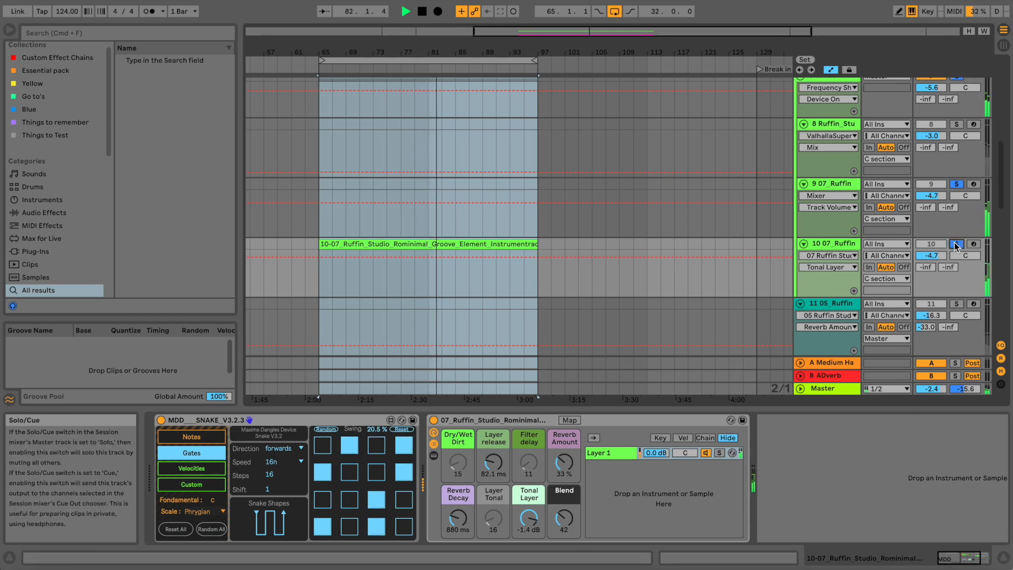
Compare the Gates patterns of the Snake sequencers on tracks 9 and 10.
left_click(825, 182)
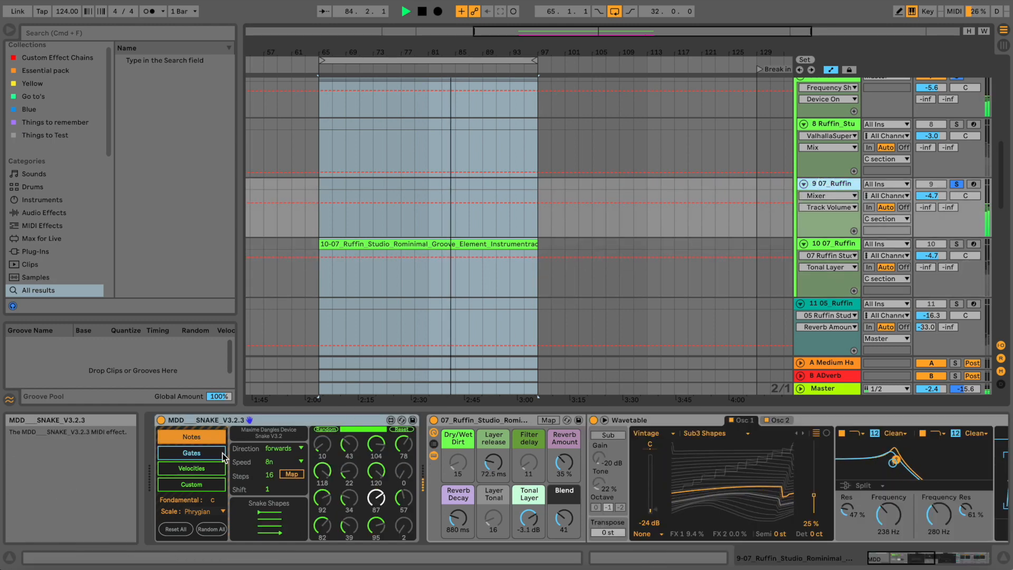
left_click(209, 453)
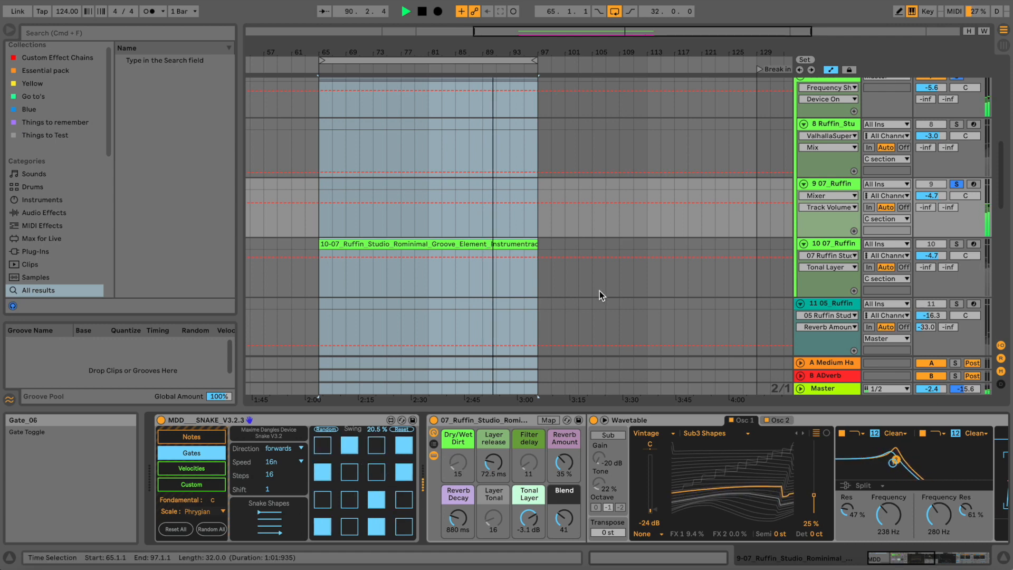
left_click(844, 247)
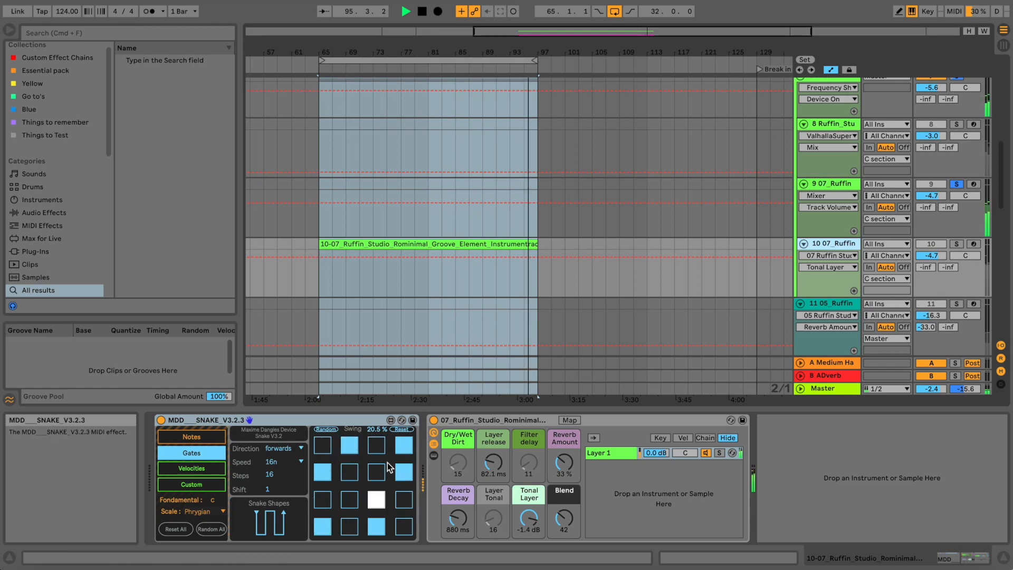
left_click(830, 185)
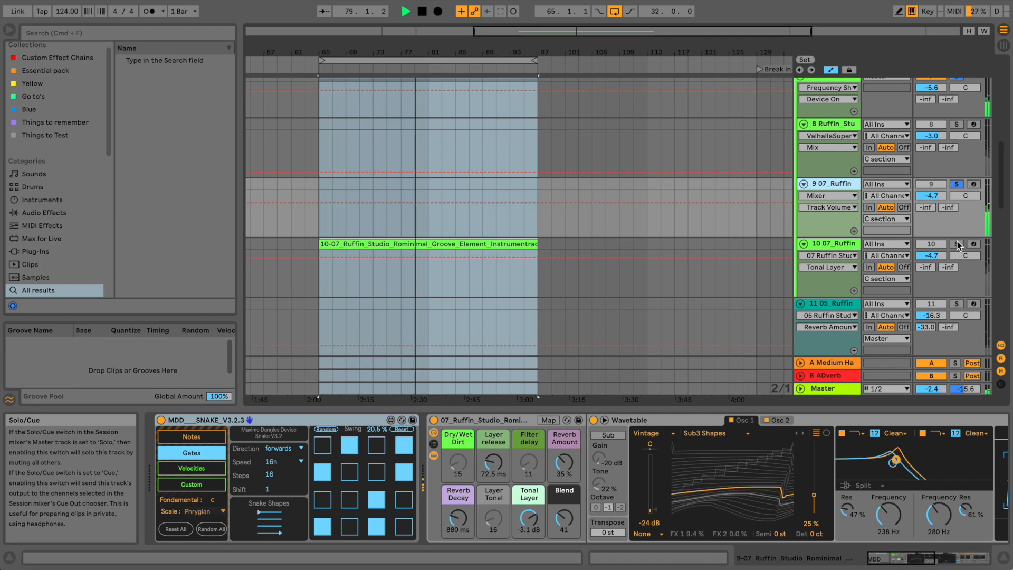
Look along track 9's Wavetable devices, add track 10 to the solo and remove track 9 from it.
left_click(915, 558)
left_click_drag(915, 558, 940, 558)
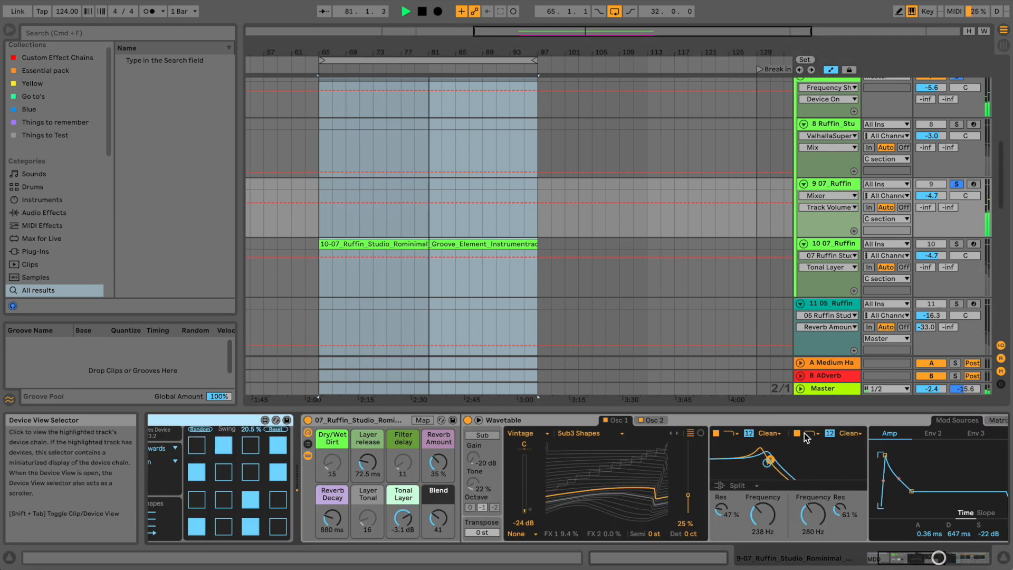
left_click(956, 243)
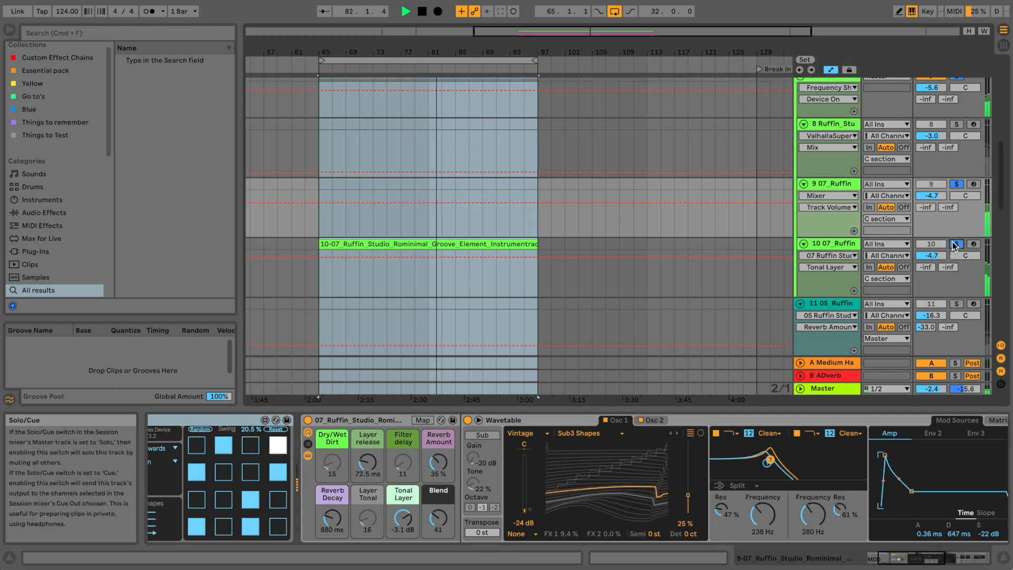
scroll(957, 201, "up", 2)
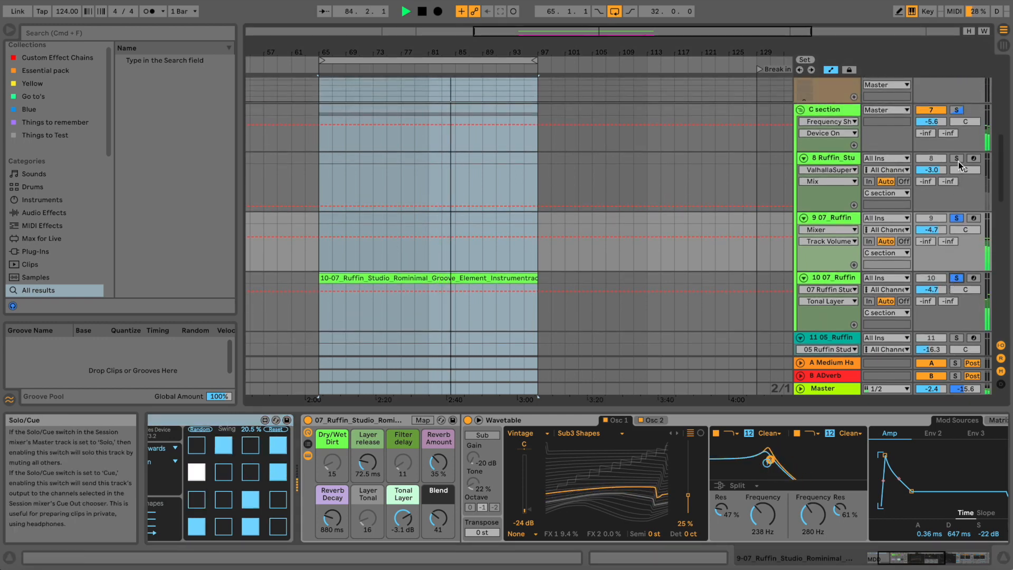
left_click(956, 218)
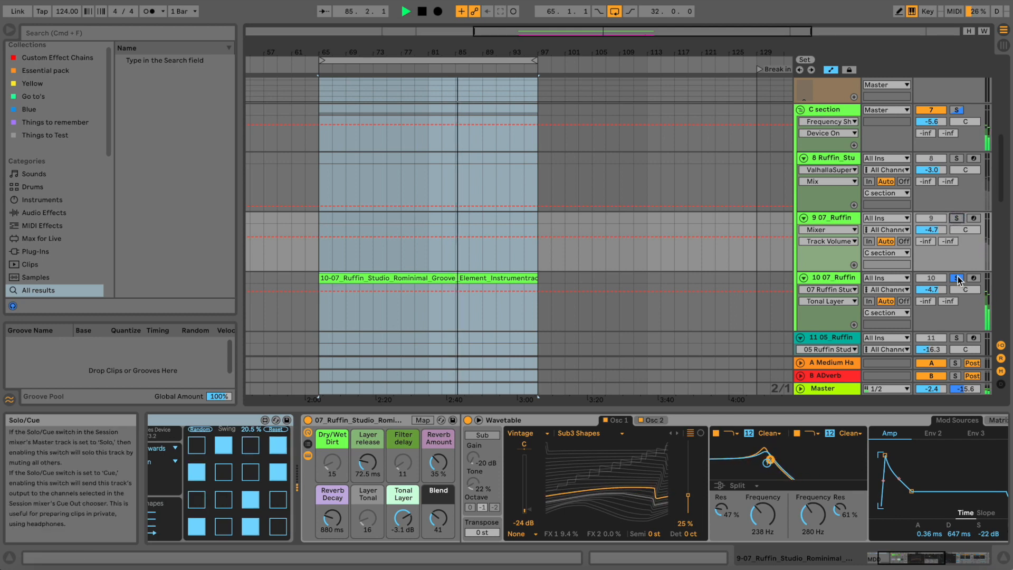
Compare the Notes and Gates pages of the Snake sequencers on track 10 and track 9.
left_click(820, 278)
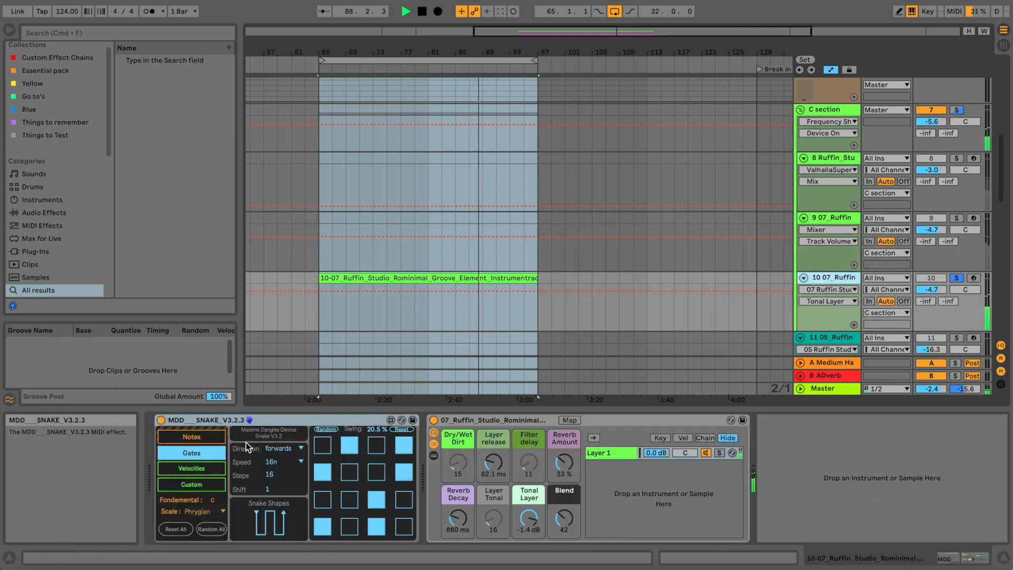
left_click(192, 435)
left_click(192, 452)
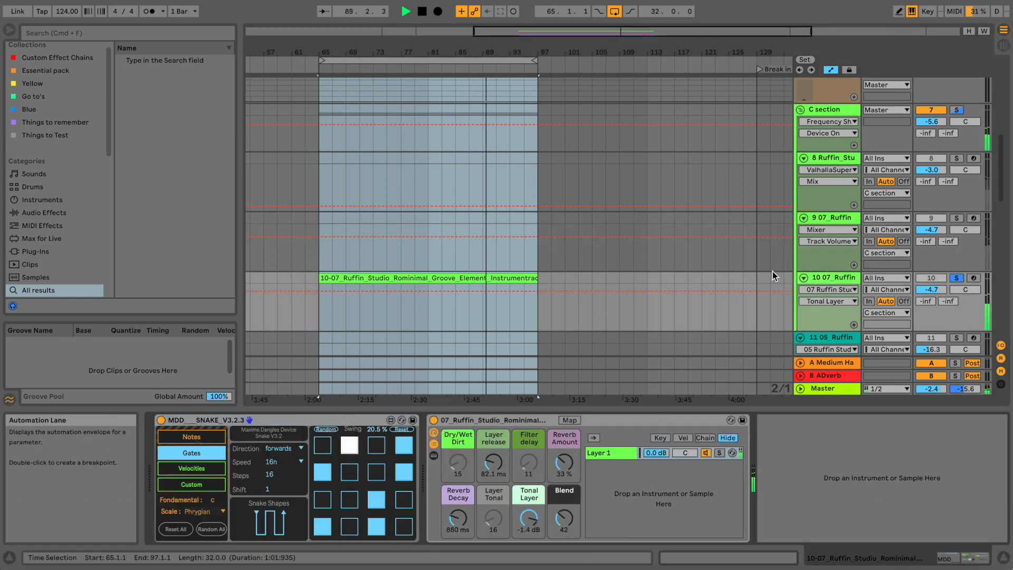
left_click(837, 218)
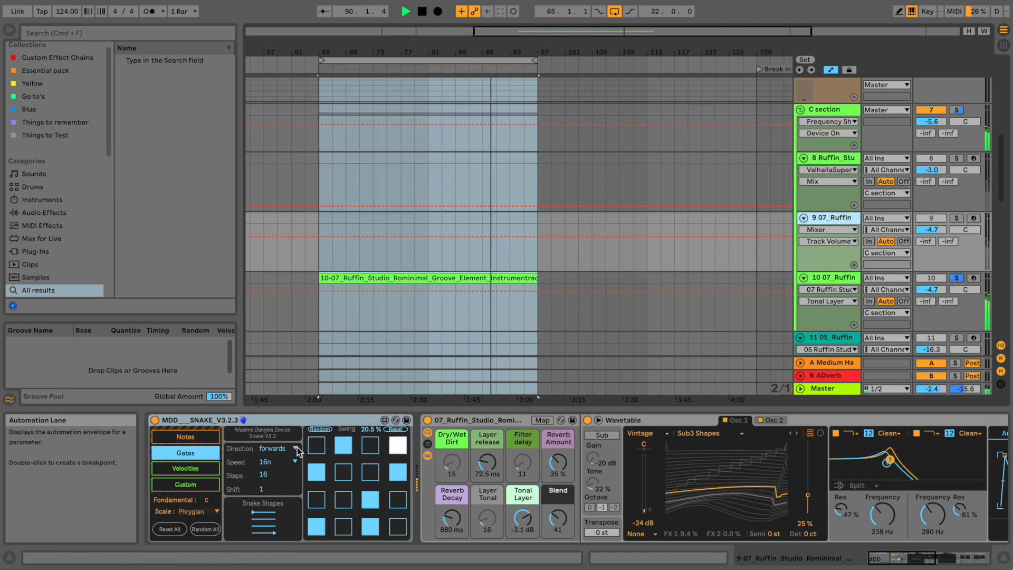
left_click(197, 441)
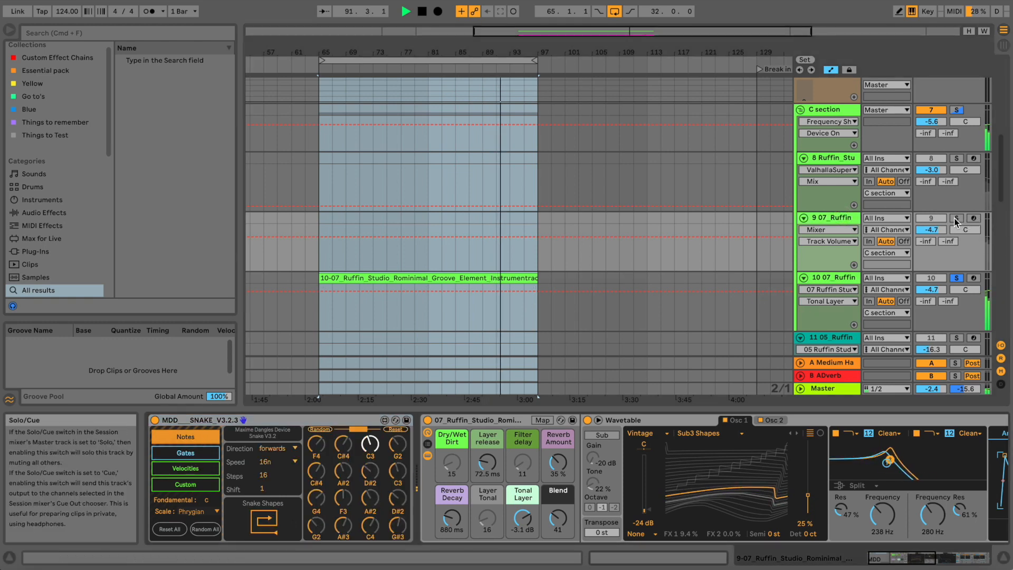
scroll(552, 256, "down", 3)
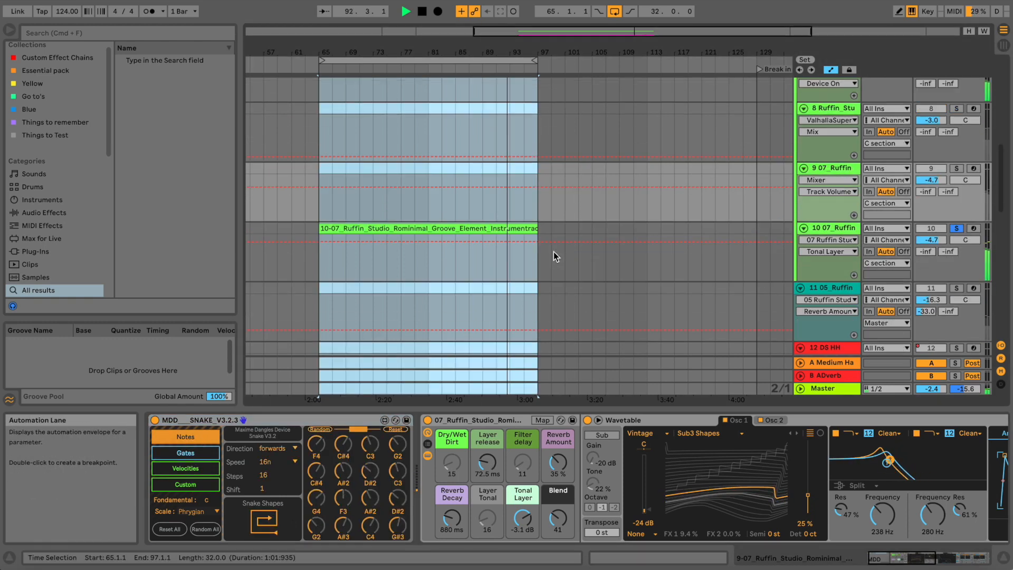
Show the devices inside track 10's instrument rack and examine the automated decay of the Wavetable amp envelope.
left_click(855, 228)
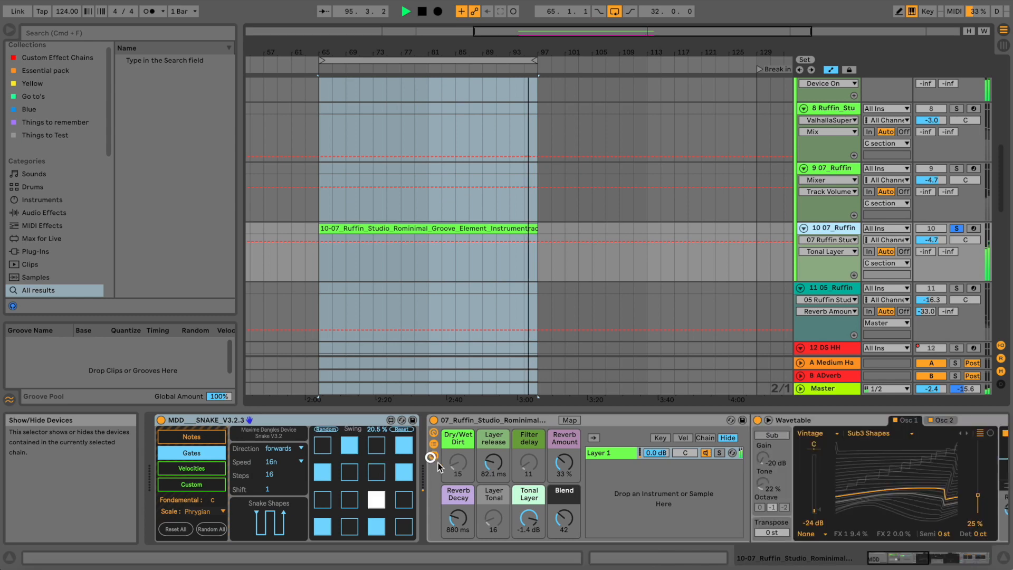
left_click(941, 559)
left_click_drag(937, 559, 944, 559)
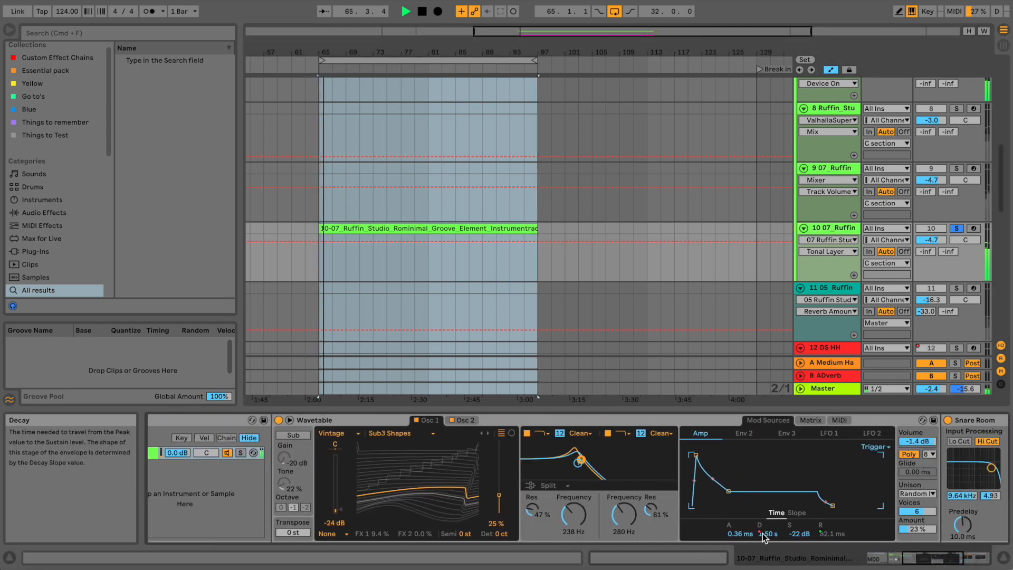
left_click_drag(724, 495, 730, 495)
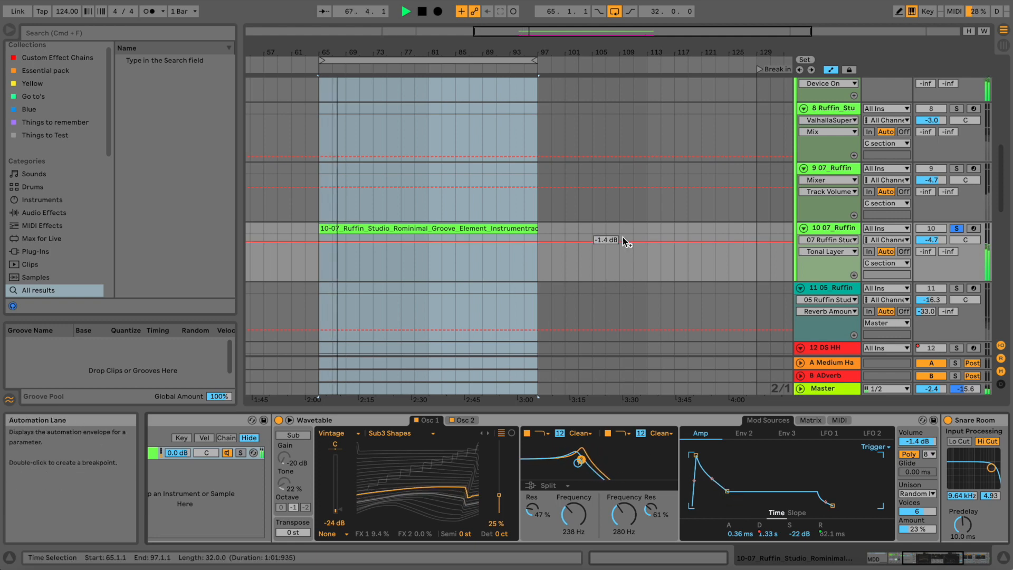
Add track 9 to the soloed tracks and show the amp envelope of its Wavetable synth.
scroll(644, 195, "down", 2)
scroll(672, 209, "up", 4)
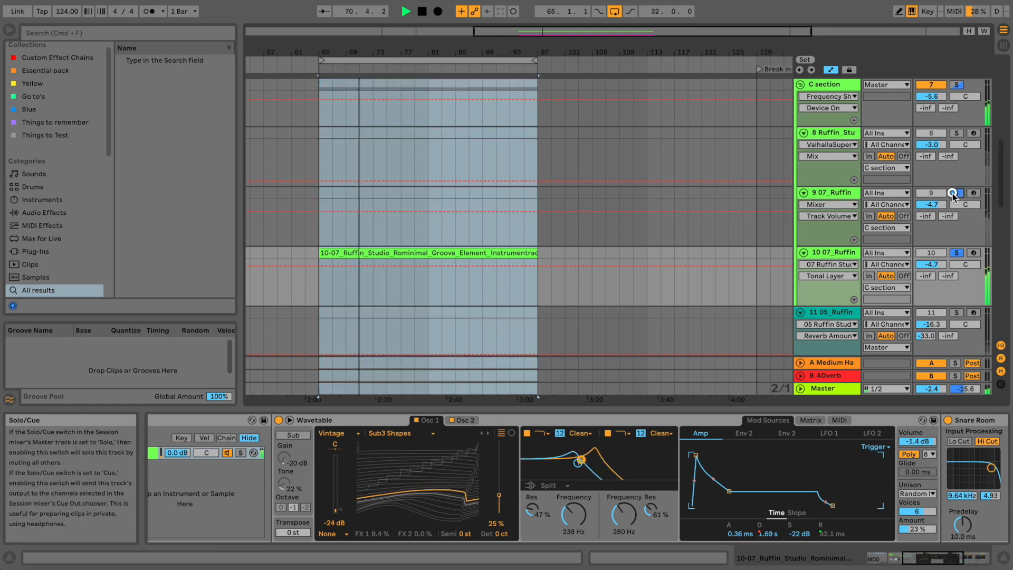
left_click(827, 195)
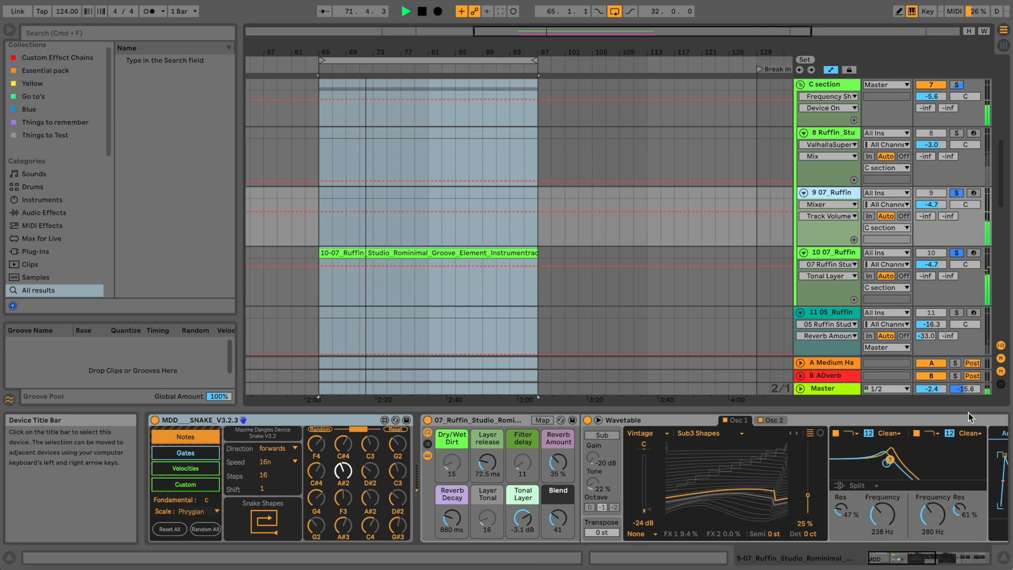
mouse_move(910, 560)
left_mouse_down()
mouse_move(944, 559)
mouse_move(923, 557)
left_mouse_up()
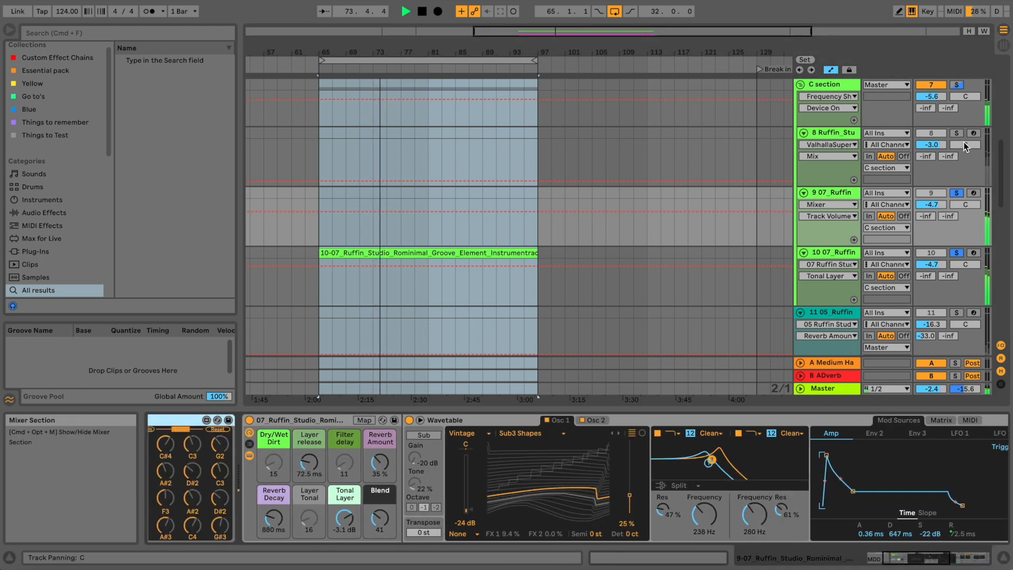
Select track 8, audition it together with the soloed tracks 9 and 10, and solo it alone.
left_click(856, 131)
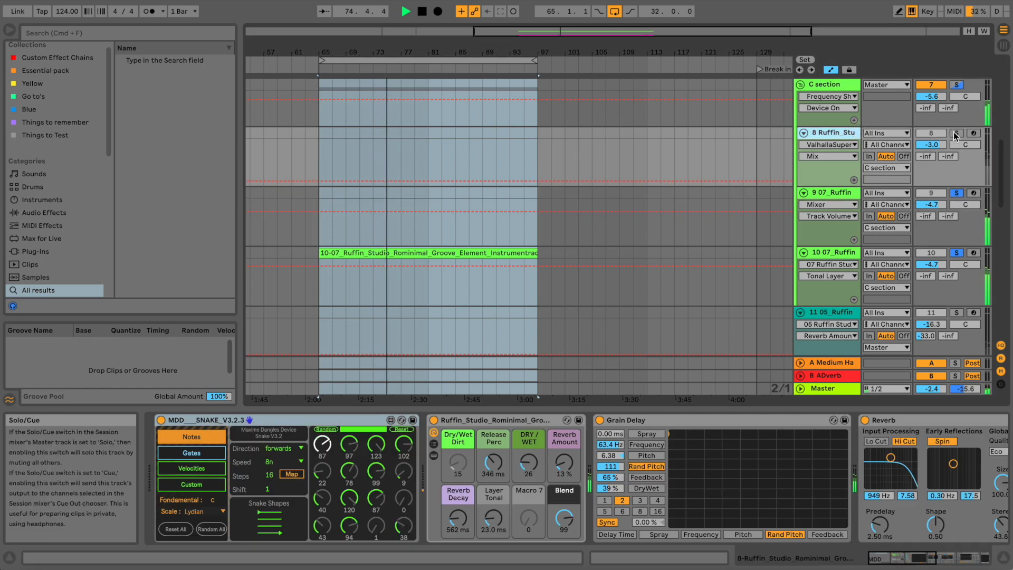
left_click(954, 133)
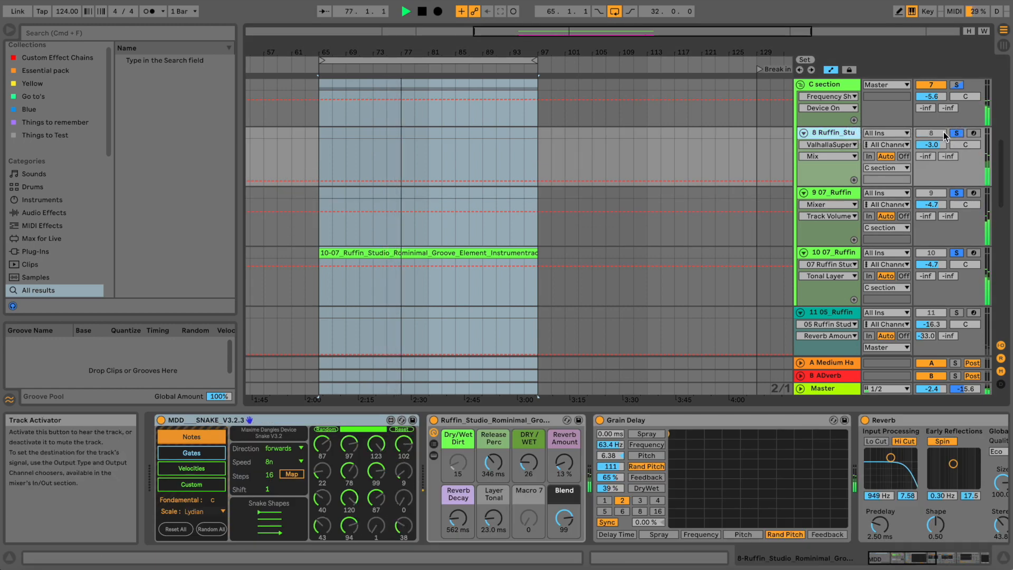
left_click(957, 131)
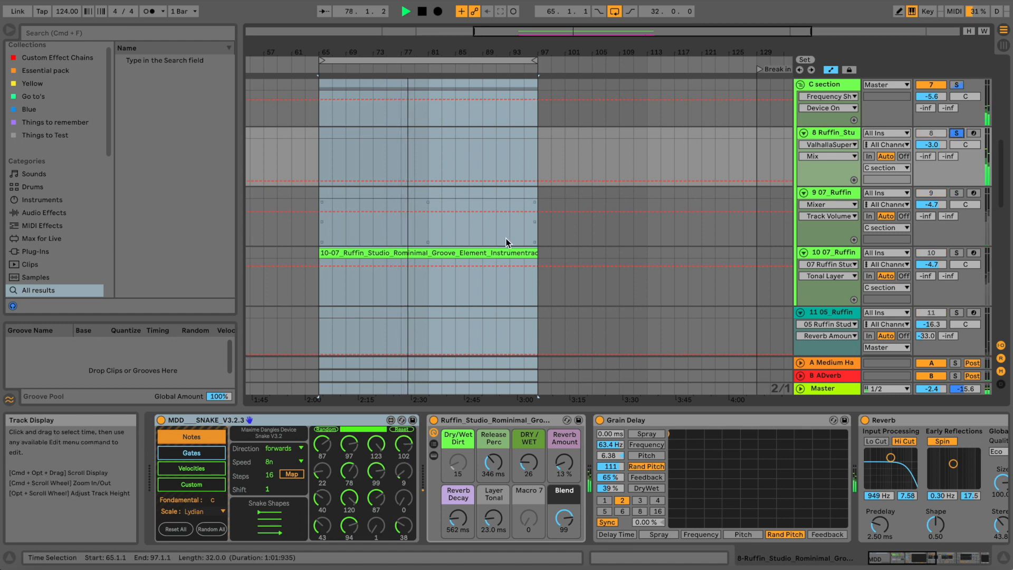
mouse_move(898, 564)
left_mouse_down()
mouse_move(962, 558)
mouse_move(895, 557)
left_mouse_up()
Restart playback from the loop start and show the Gates pattern of track 8's Snake sequencer.
key("space")
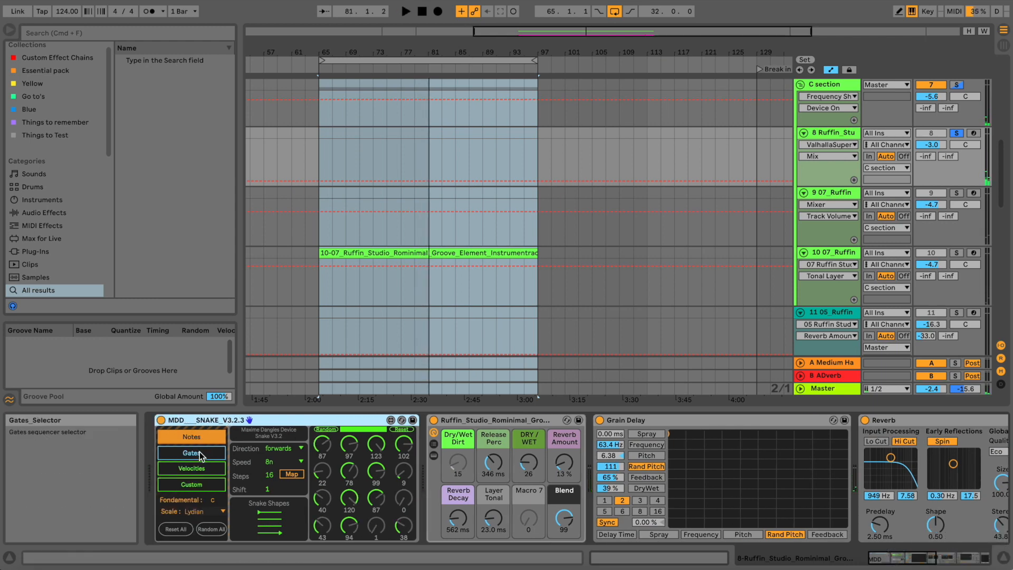
key("space")
left_click(200, 453)
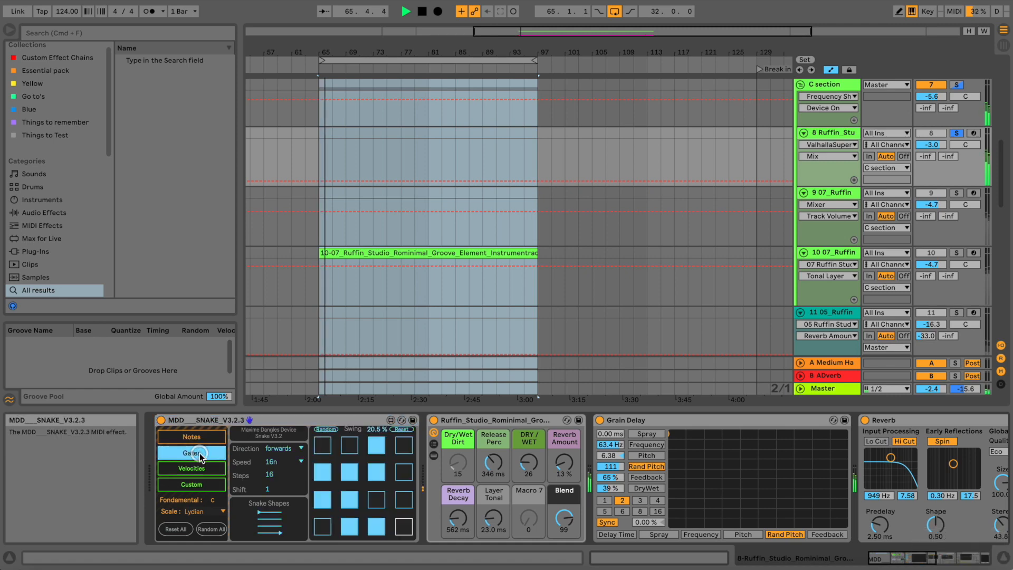
Show the devices inside track 8's instrument rack and view Layer 2 and Layer 1.
left_click(434, 455)
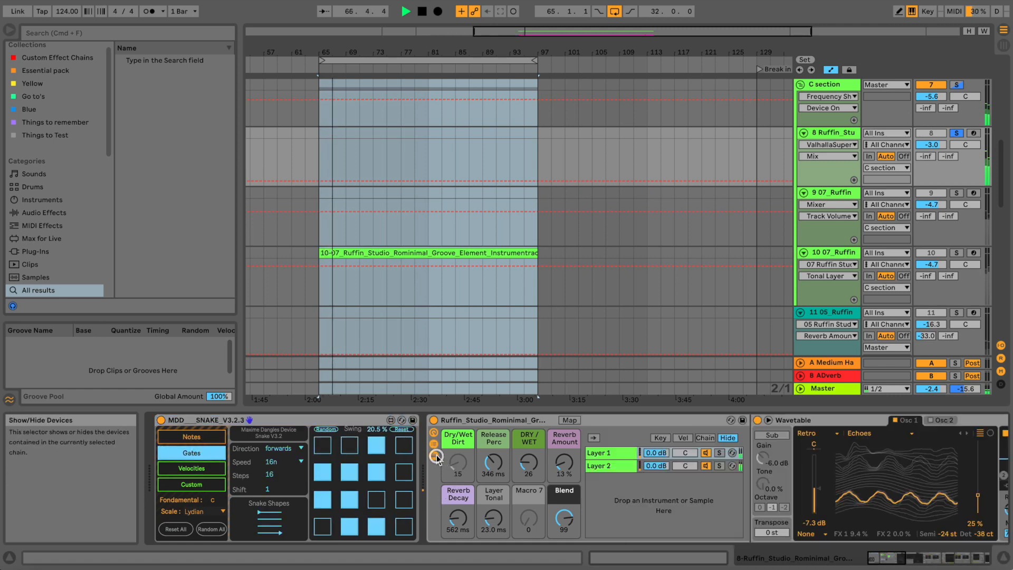
left_click(610, 465)
left_click(609, 454)
mouse_move(893, 557)
left_mouse_down()
mouse_move(973, 562)
mouse_move(887, 564)
left_mouse_up()
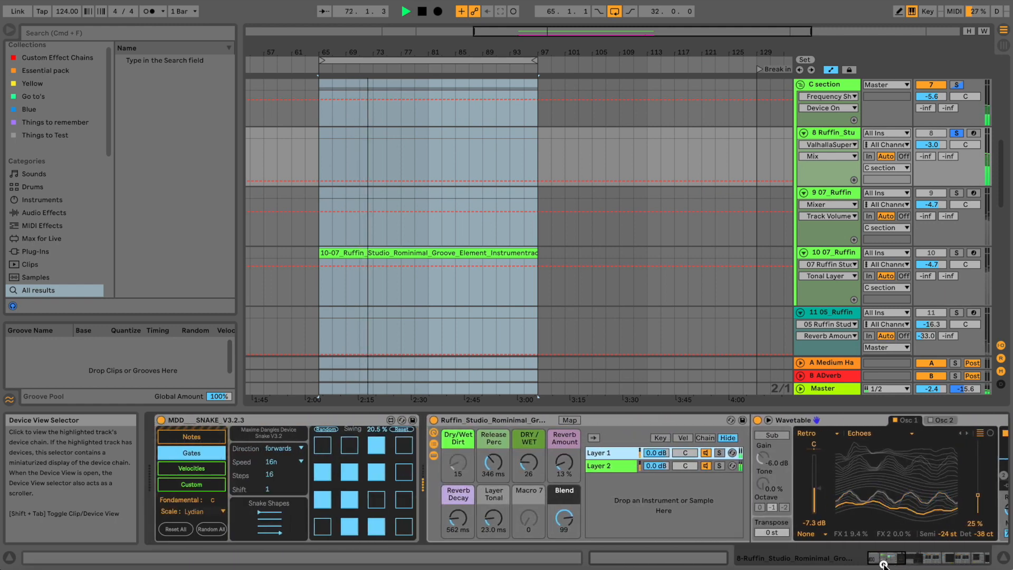
Raise the Release Perc macro of track 8's instrument rack to 20.0 s and its DRY / WET macro to 127.
left_click_drag(493, 463, 494, 417)
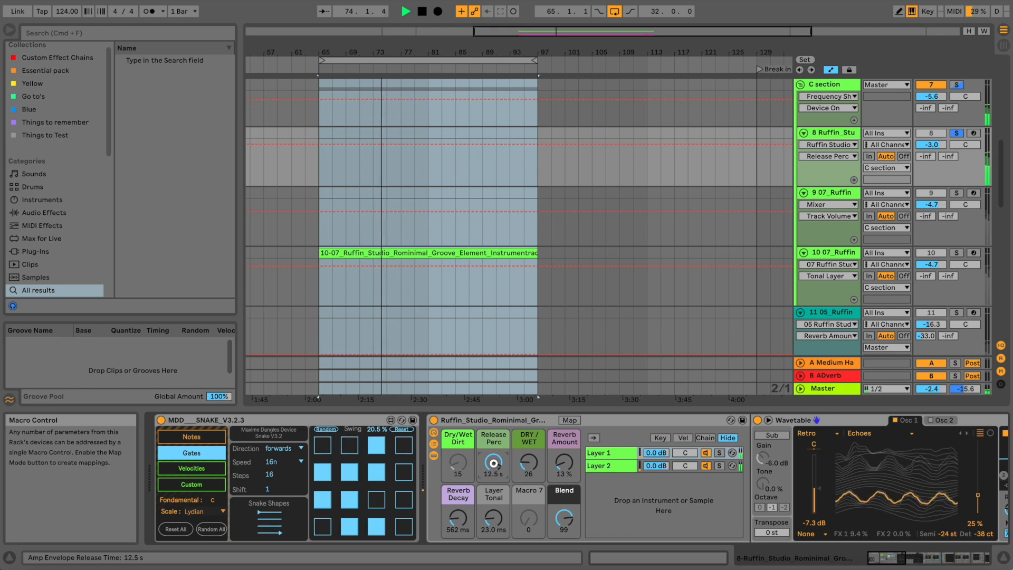
left_click_drag(493, 417, 493, 411)
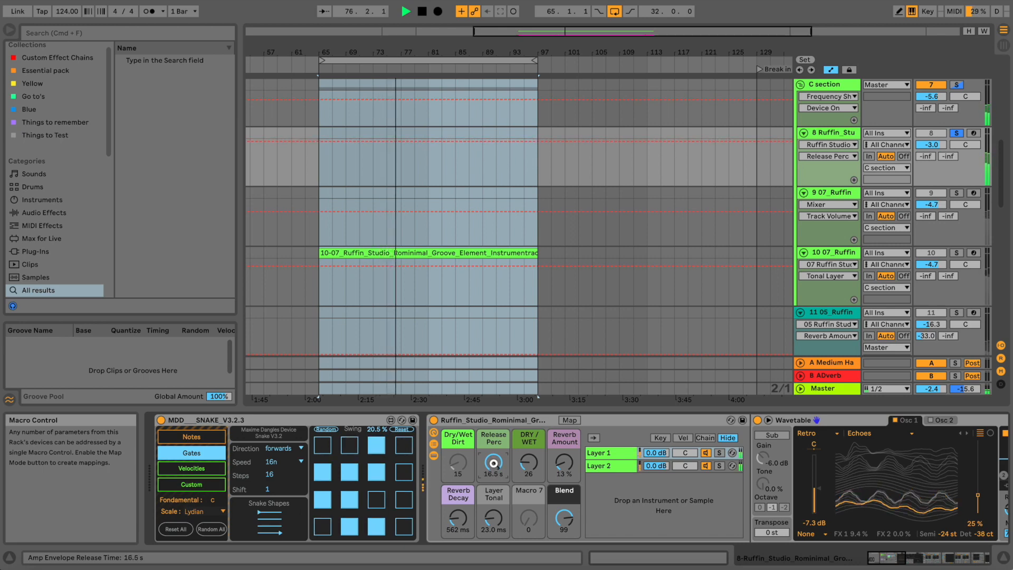
left_click_drag(527, 464, 527, 436)
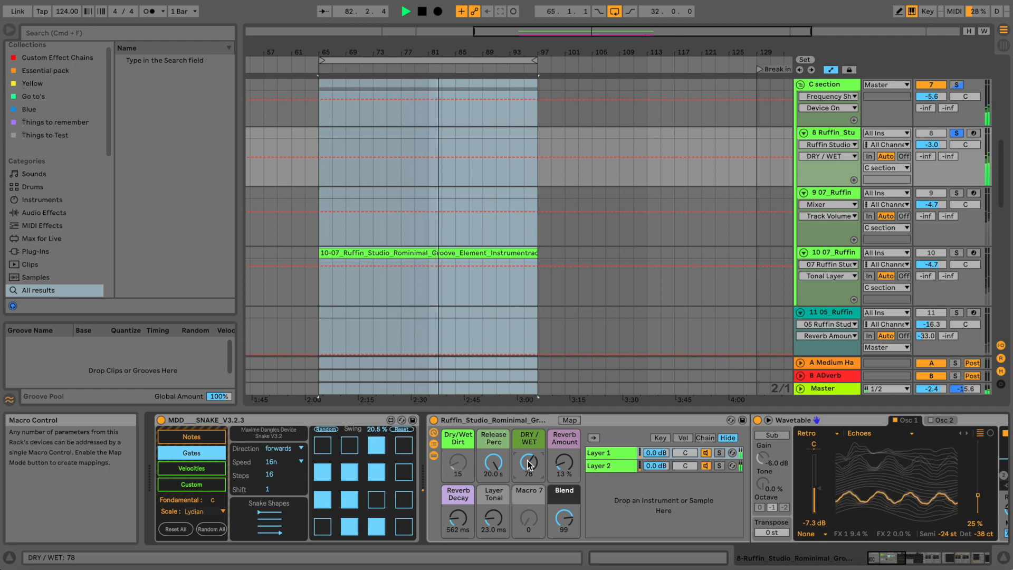
mouse_move(527, 460)
left_mouse_down()
mouse_move(495, 461)
mouse_move(527, 453)
left_mouse_up()
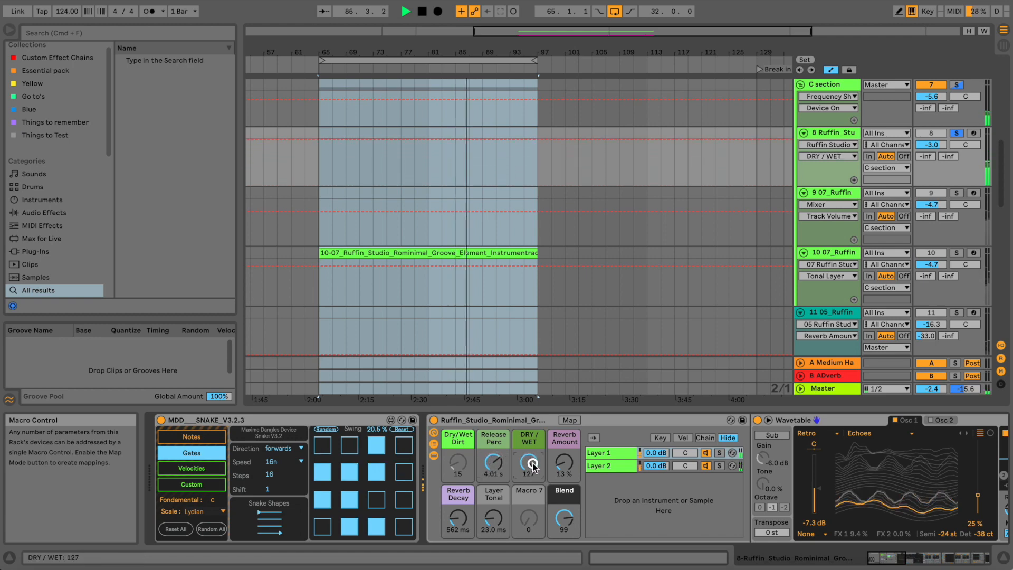
left_click_drag(495, 465, 494, 466)
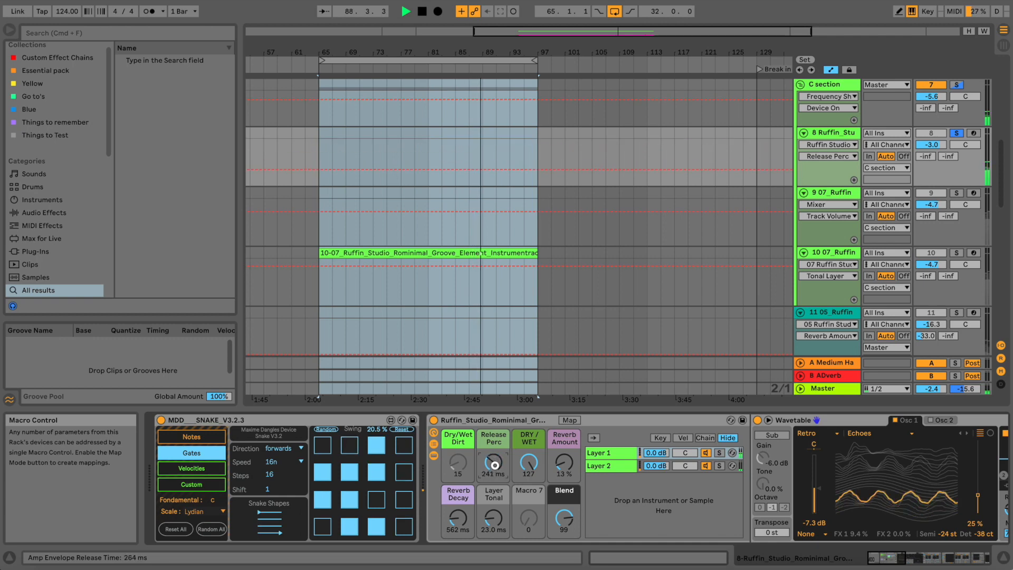
key("XF86AudioRaiseVolume")
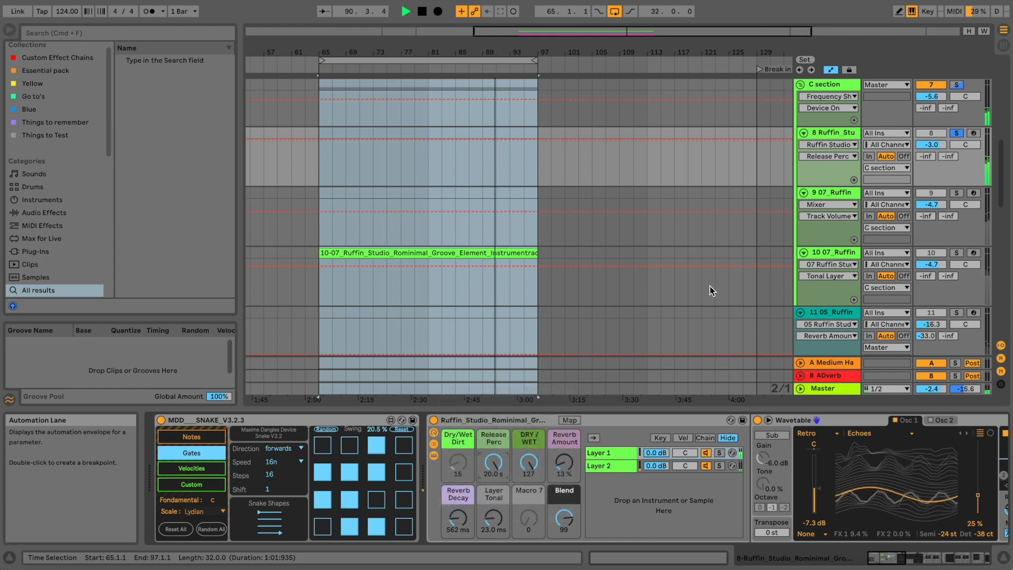
Set the rack's Reverb Amount macro to 28 %, Release Perc to 117 ms and DRY / WET to 65.
left_click_drag(562, 462, 562, 433)
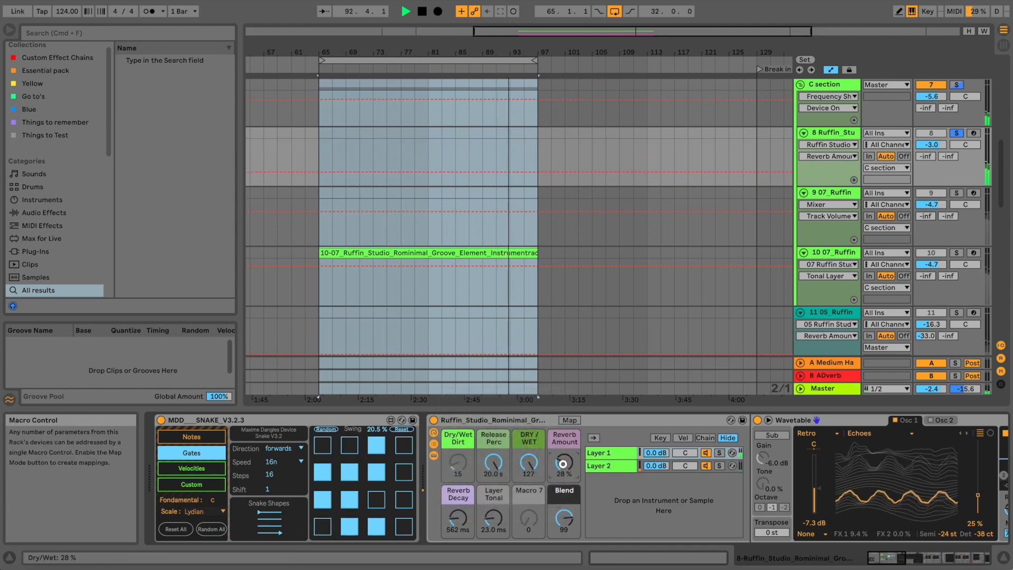
left_click_drag(505, 464, 559, 559)
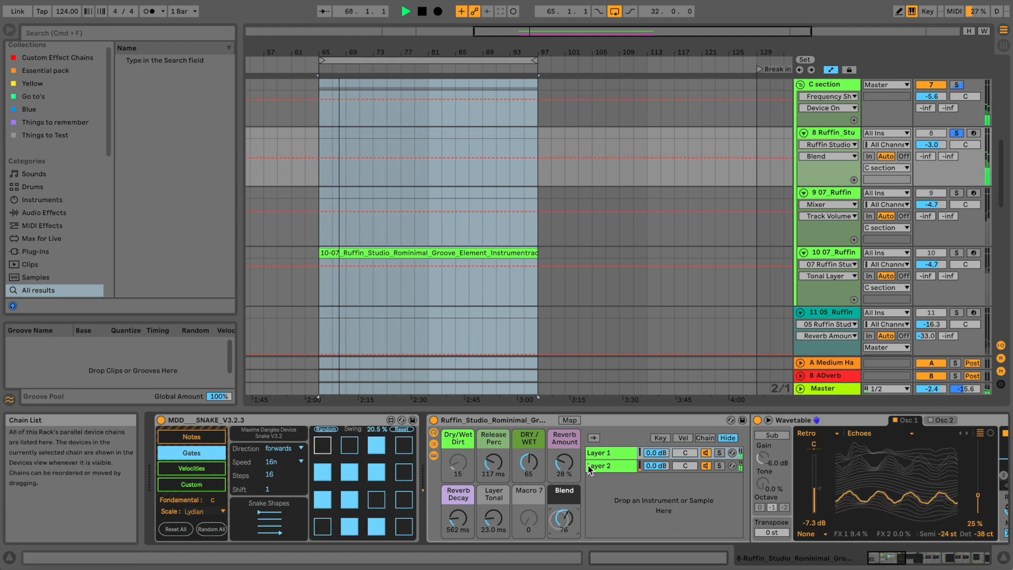
Sweep the rack's Blend macro between 127 and 0 to compare the layers, leave it at 74 and stop playback.
left_click_drag(560, 517, 560, 494)
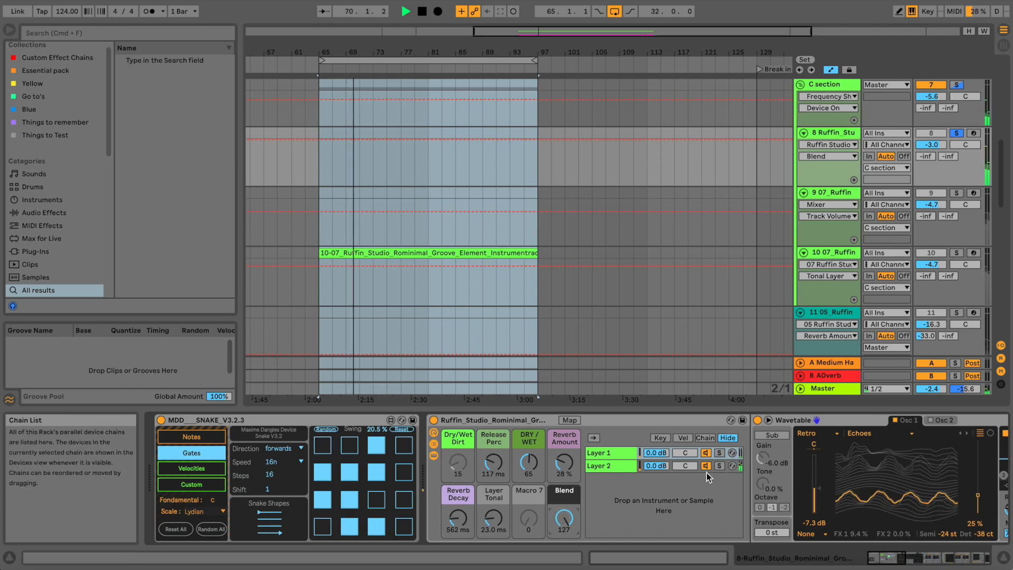
left_click_drag(560, 516, 561, 569)
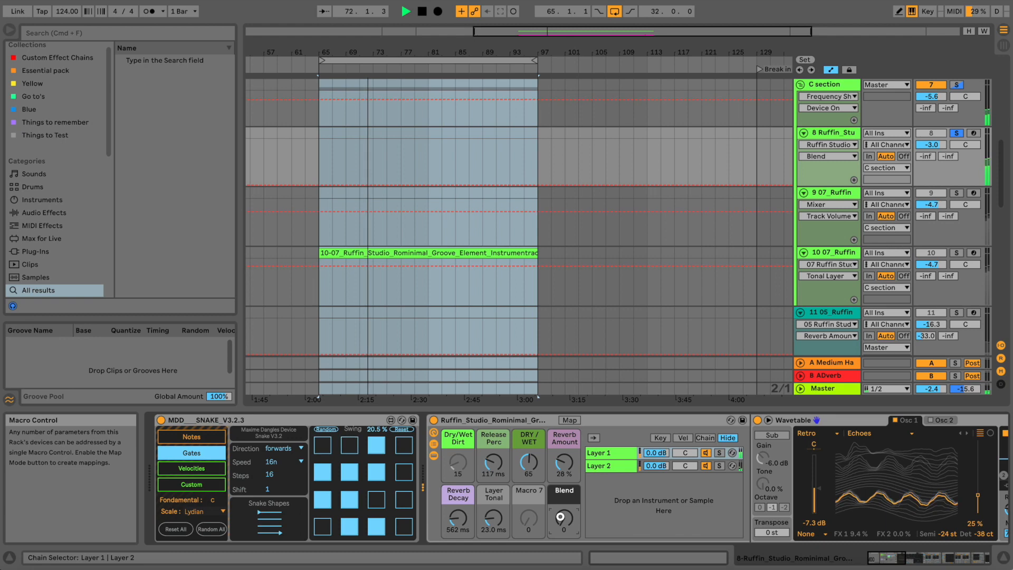
left_click(610, 453)
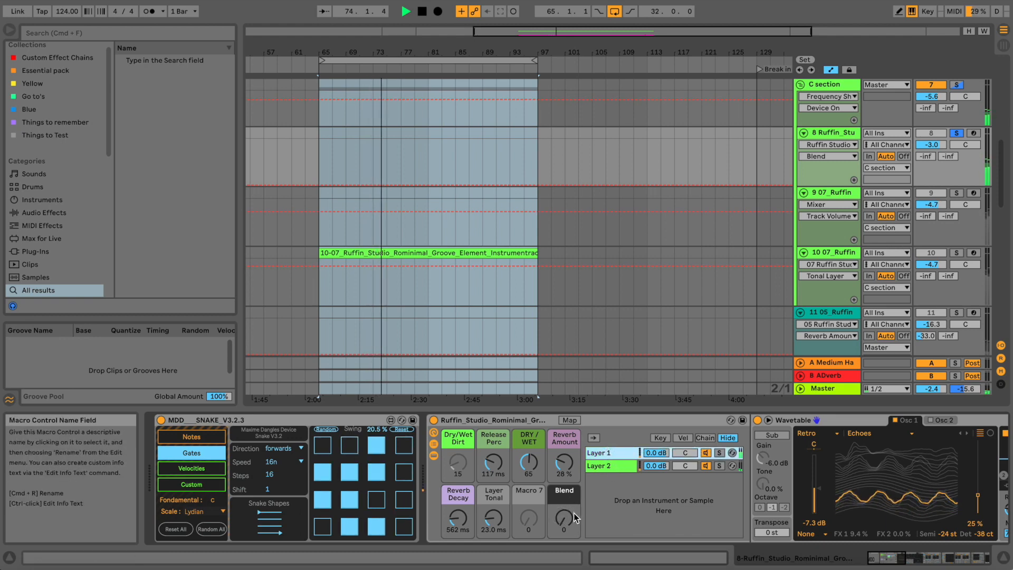
left_click_drag(574, 512, 574, 464)
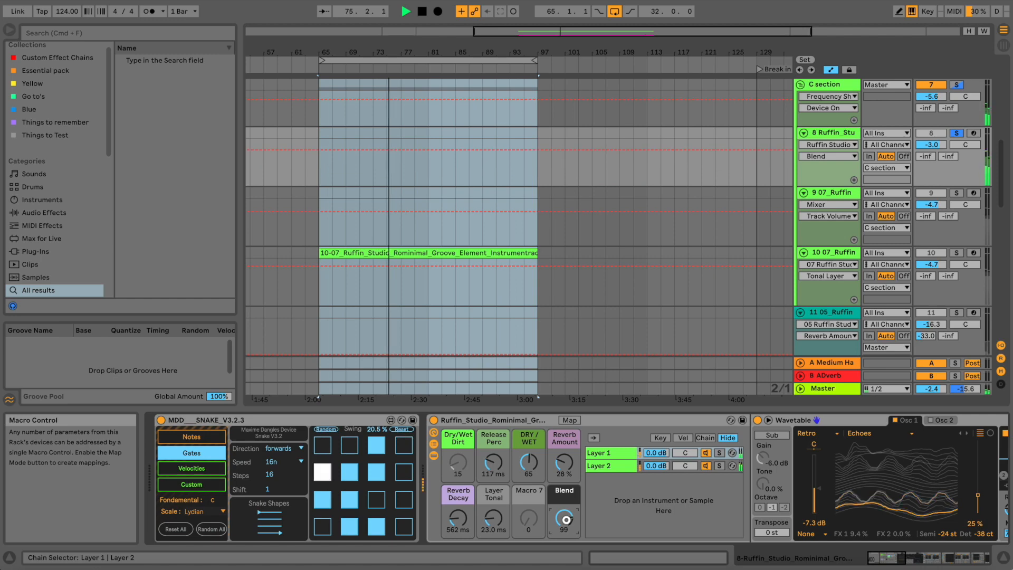
left_click_drag(566, 520, 566, 534)
key("space")
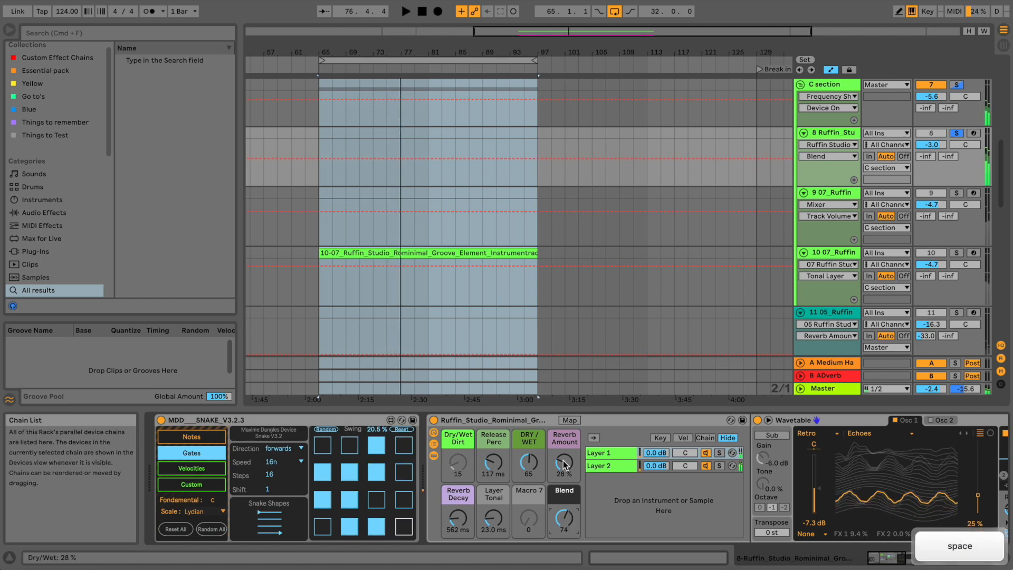
Restart playback and audition the Blend macro again, raising it to 119 and lowering it to 62.
left_click(504, 419)
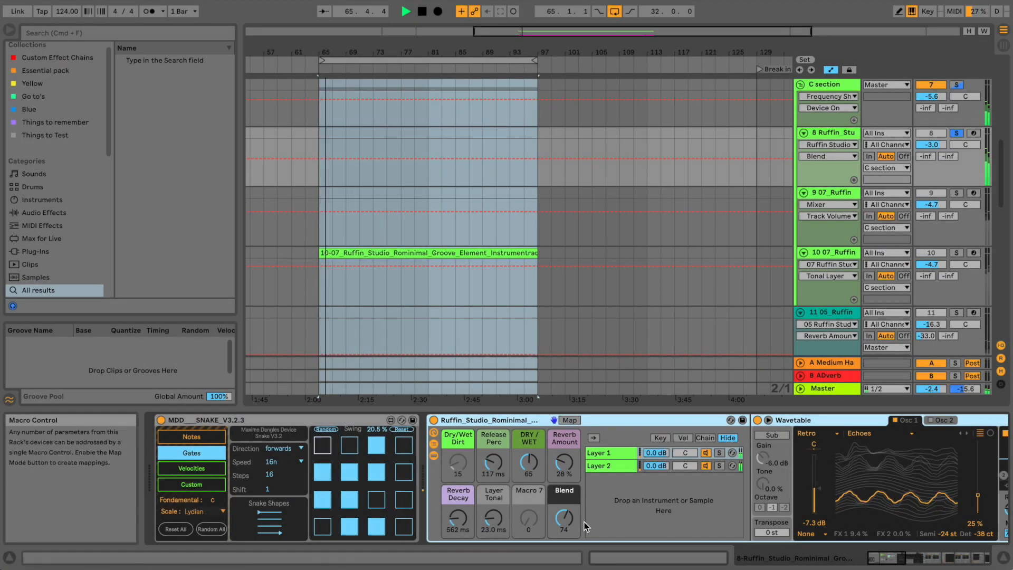
left_click_drag(565, 517, 564, 515)
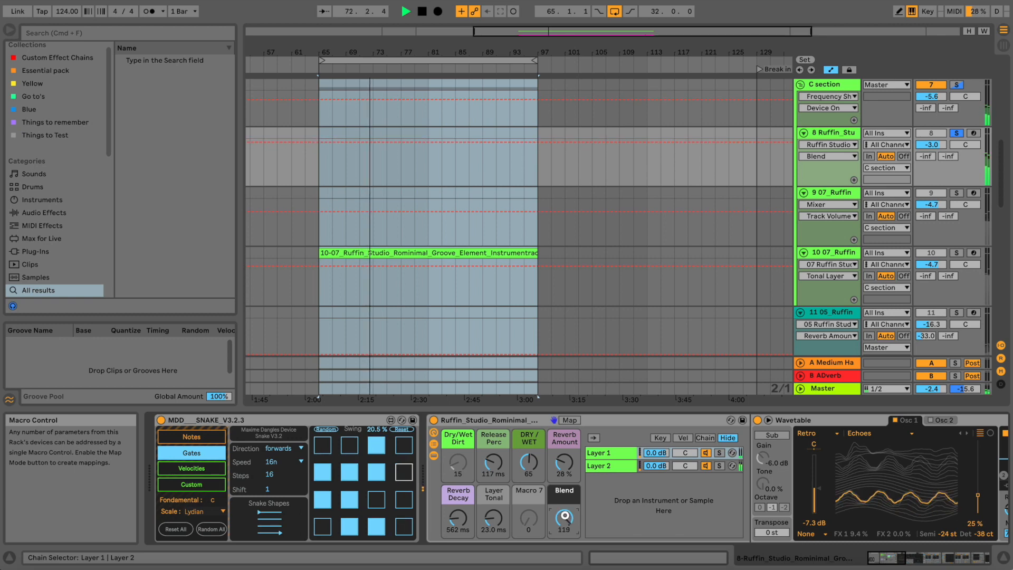
key("XF86AudioRaiseVolume")
left_click_drag(564, 514, 564, 522)
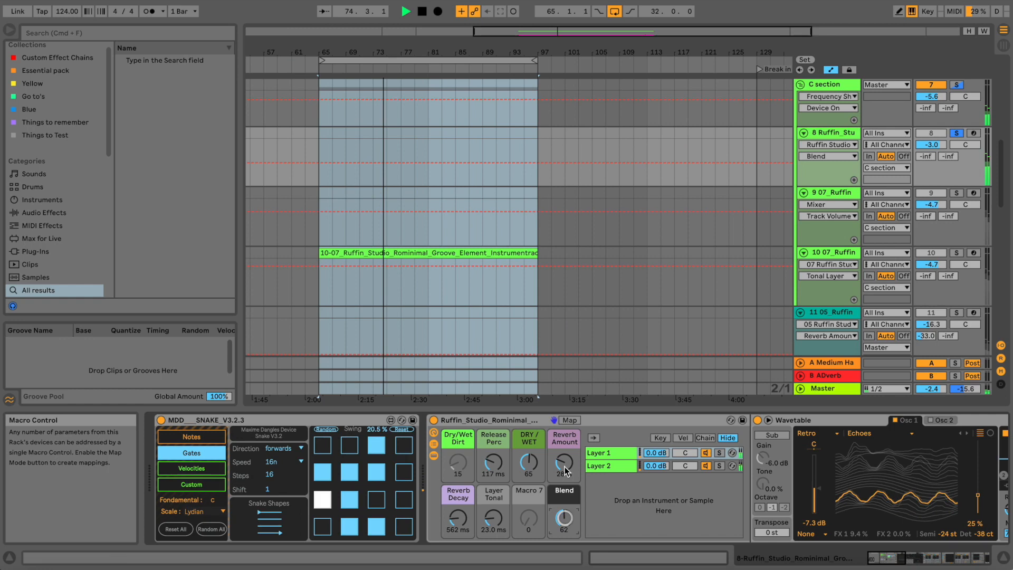
Show the Wavetable and Snare Room devices on track 8, and bypass and re-enable Grain Delay to compare the sound.
left_click(890, 557)
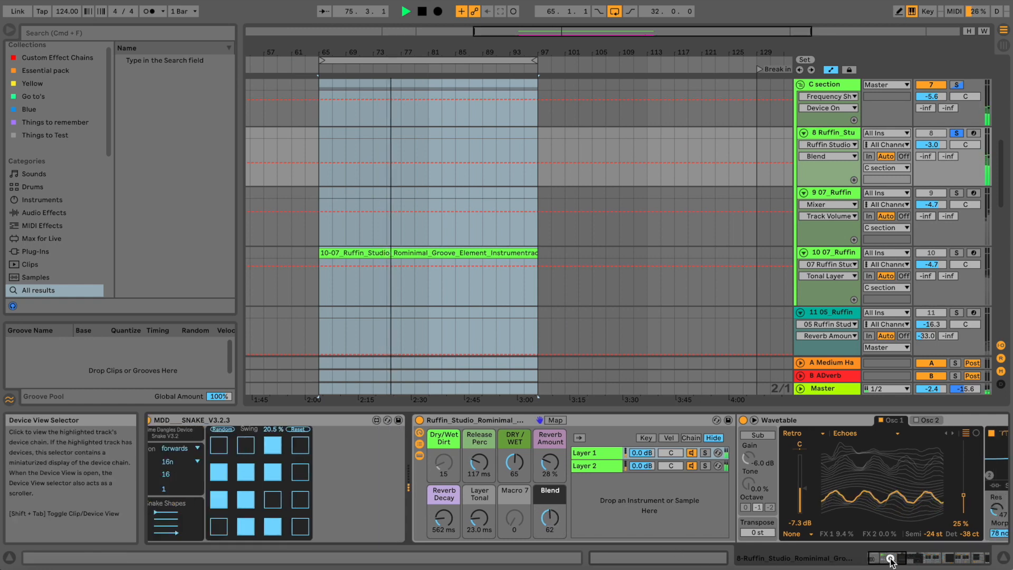
scroll(490, 461, "right", 8)
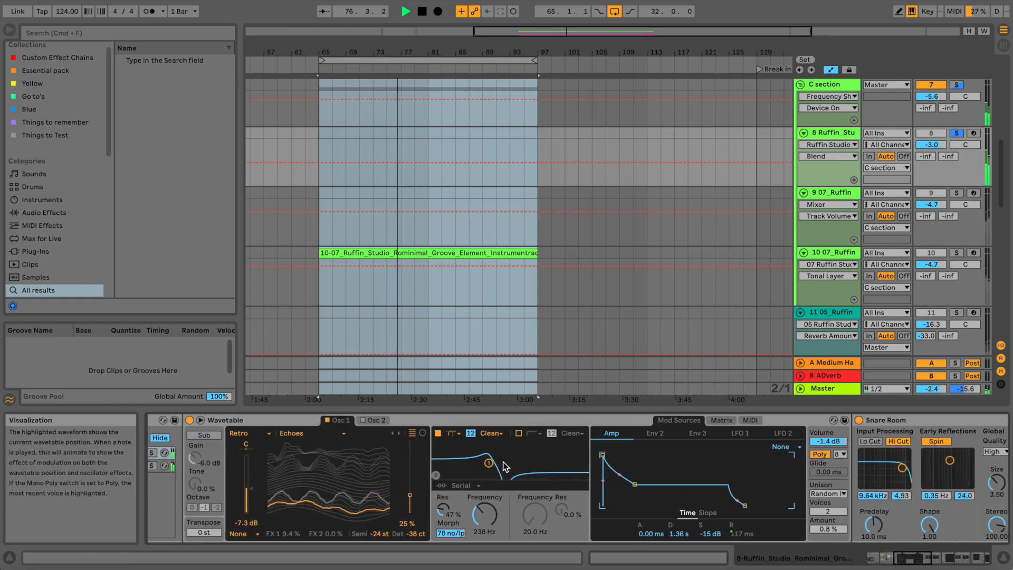
scroll(619, 430, "right", 6)
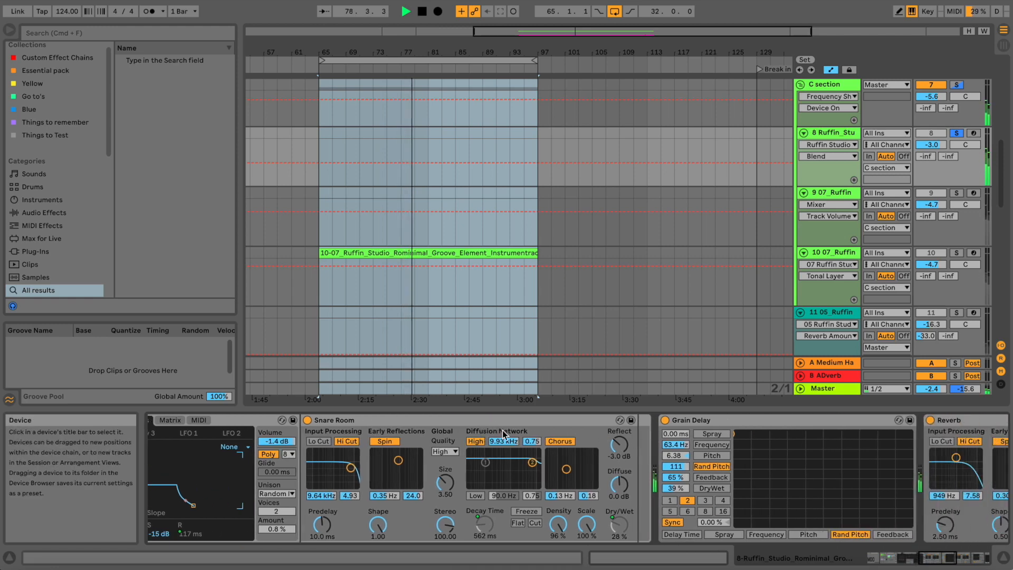
scroll(502, 429, "right", 5)
left_click(525, 424)
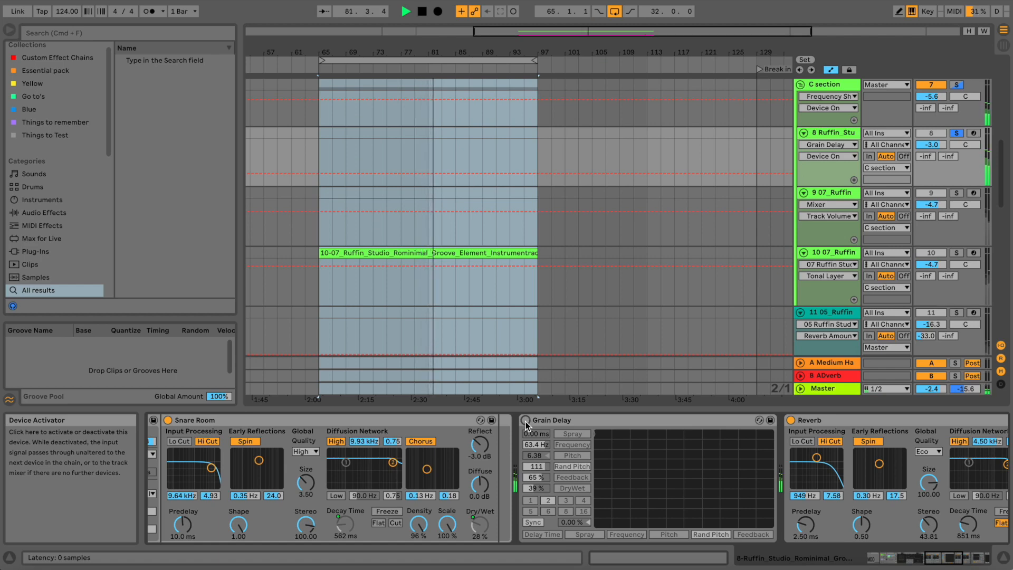
left_click(525, 423)
Show the Reverb on track 8, and bypass and re-enable the Auto Filter to hear its effect.
scroll(660, 430, "right", 3)
scroll(661, 429, "right", 5)
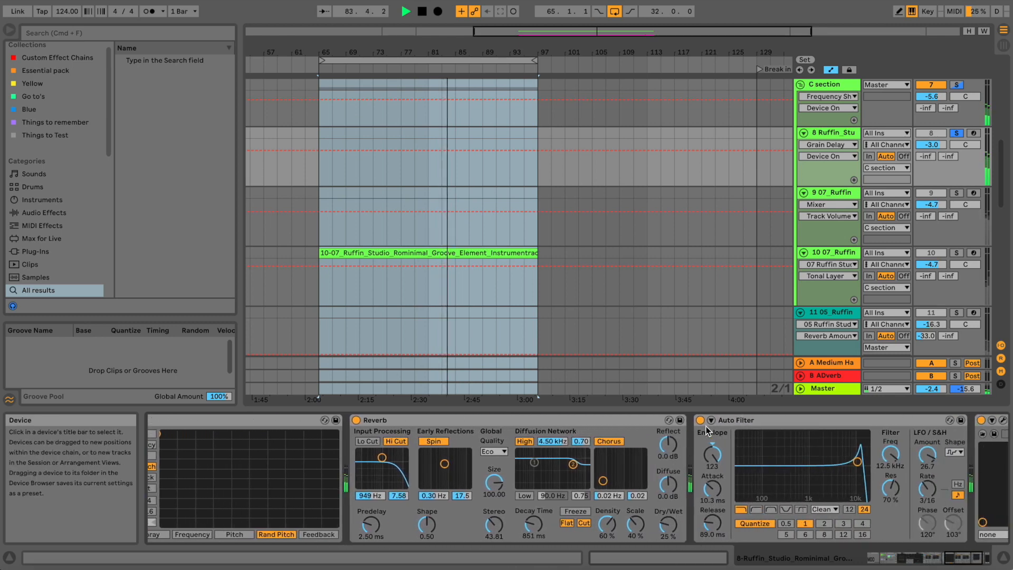
left_click(701, 421)
left_click(701, 420)
Bypass and re-enable ValhallaSupermassive on track 8, then view its settings window and close it.
scroll(868, 467, "right", 3)
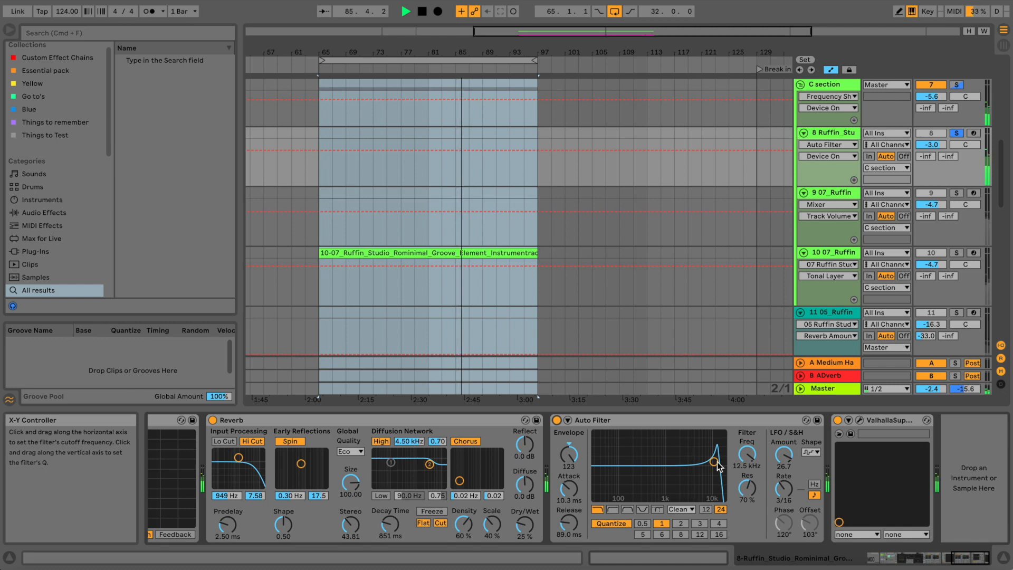
left_click(837, 420)
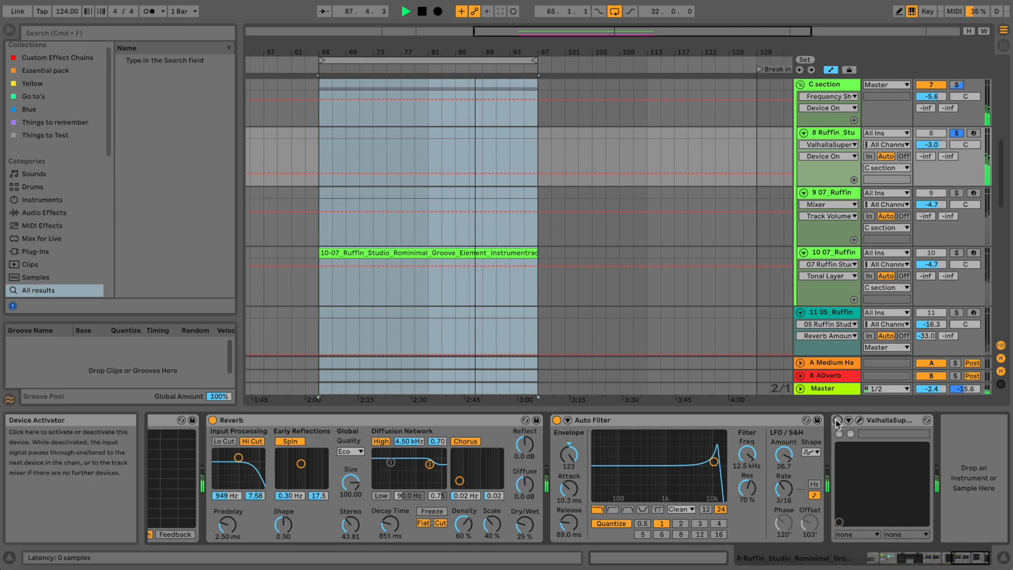
left_click(836, 420)
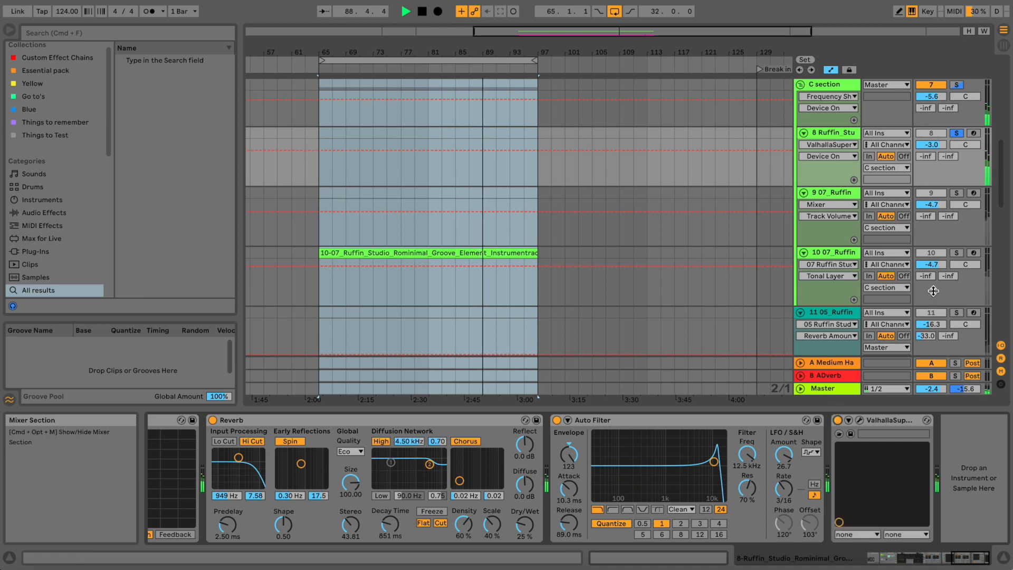
left_click(860, 420)
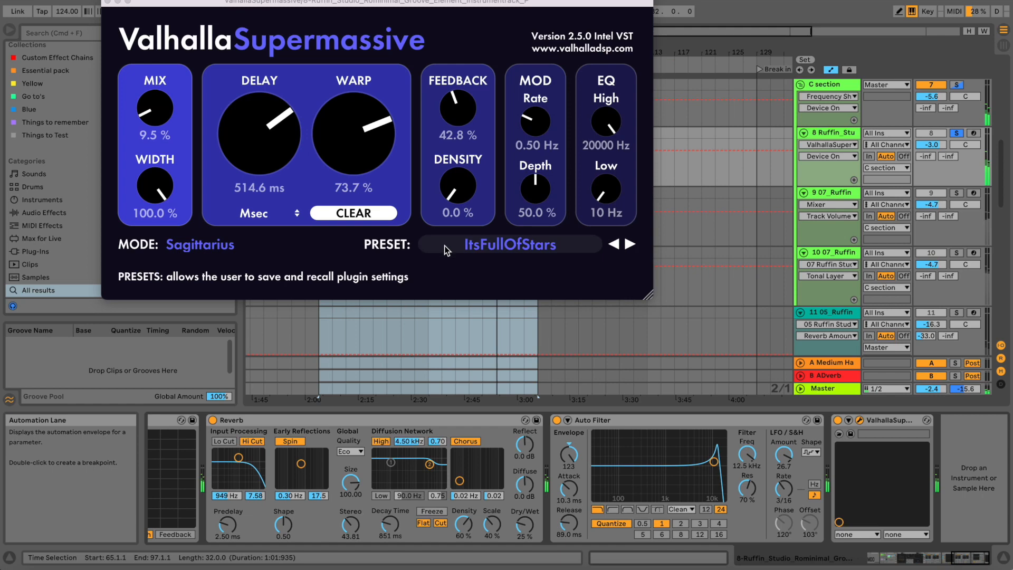
left_click(108, 2)
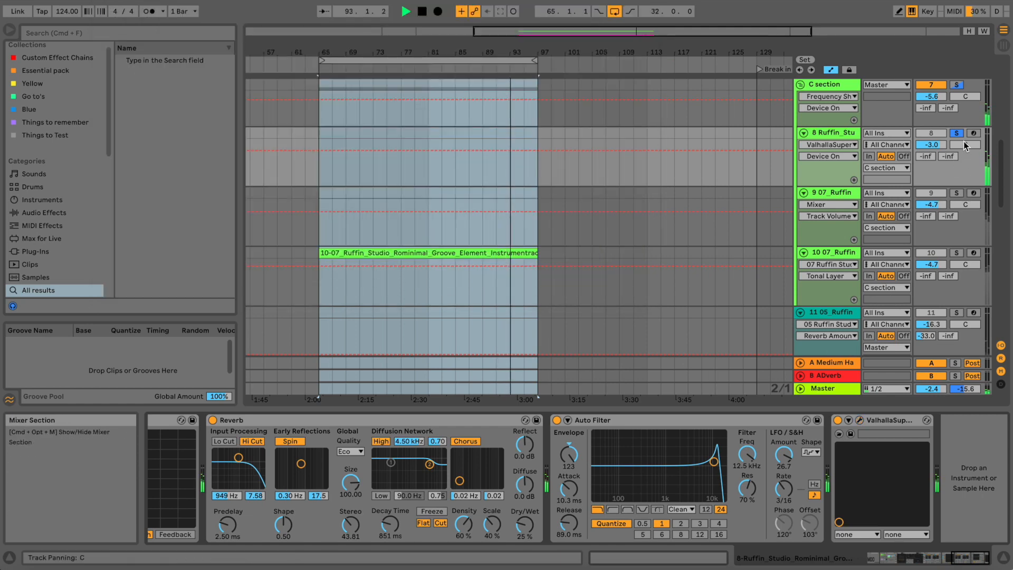
Add tracks 9 and 10 to the soloed track 8 so the three play together.
left_click(955, 193)
left_click(955, 253)
scroll(868, 204, "up", 2)
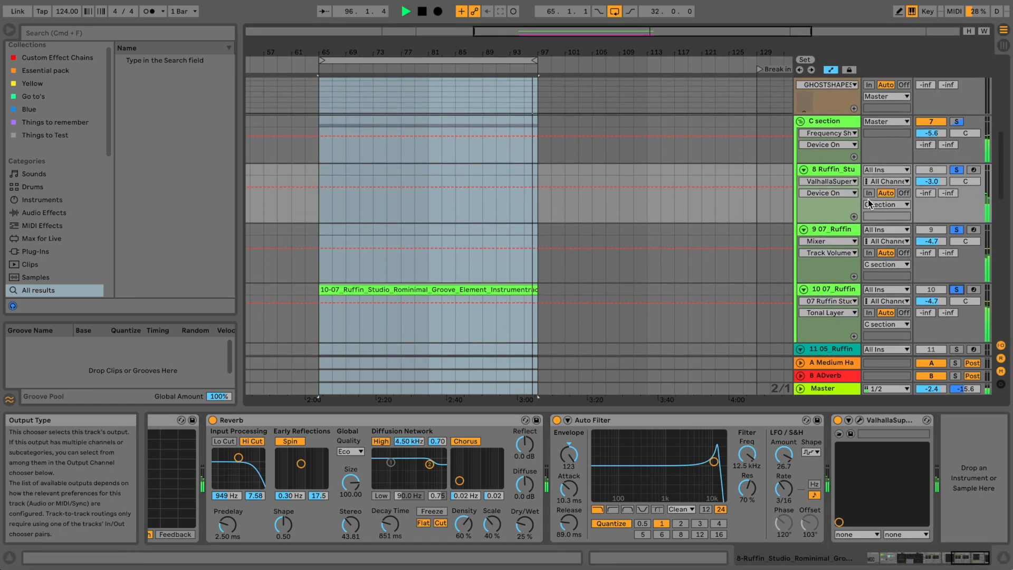
Return to track 8's Snake sequencer and view its Notes and Gates patterns.
scroll(750, 423, "up", 6)
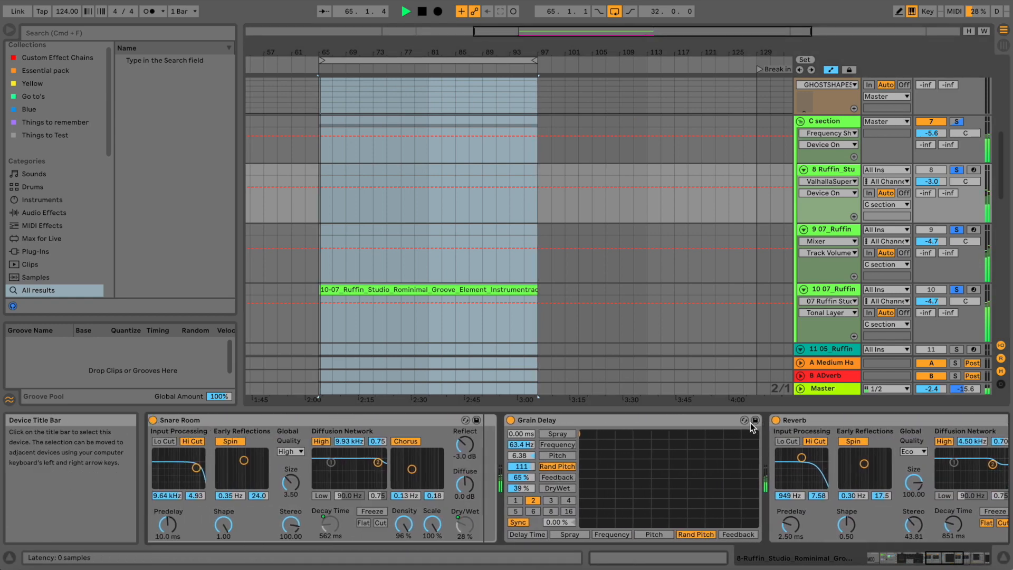
scroll(750, 422, "up", 8)
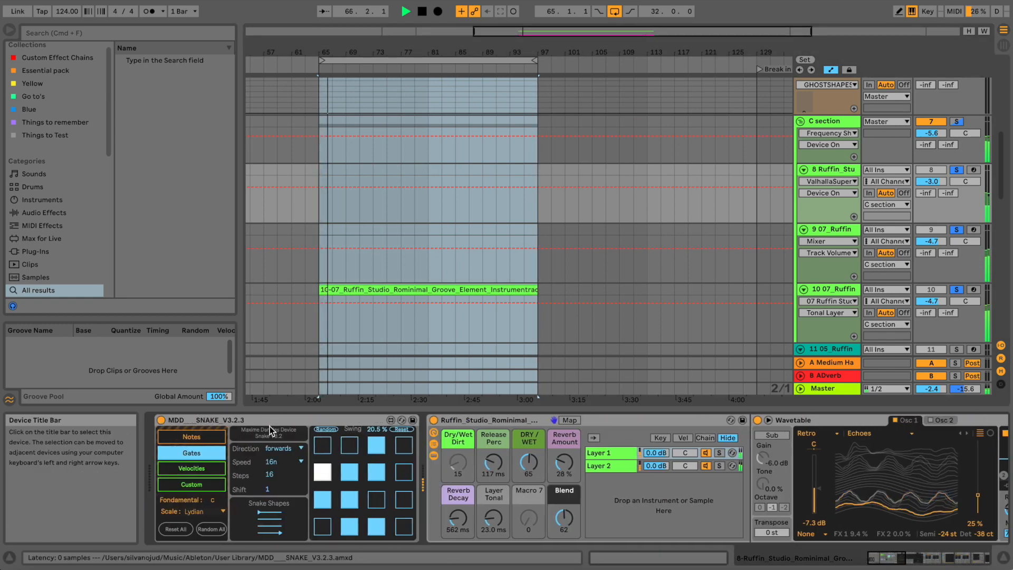
left_click(194, 436)
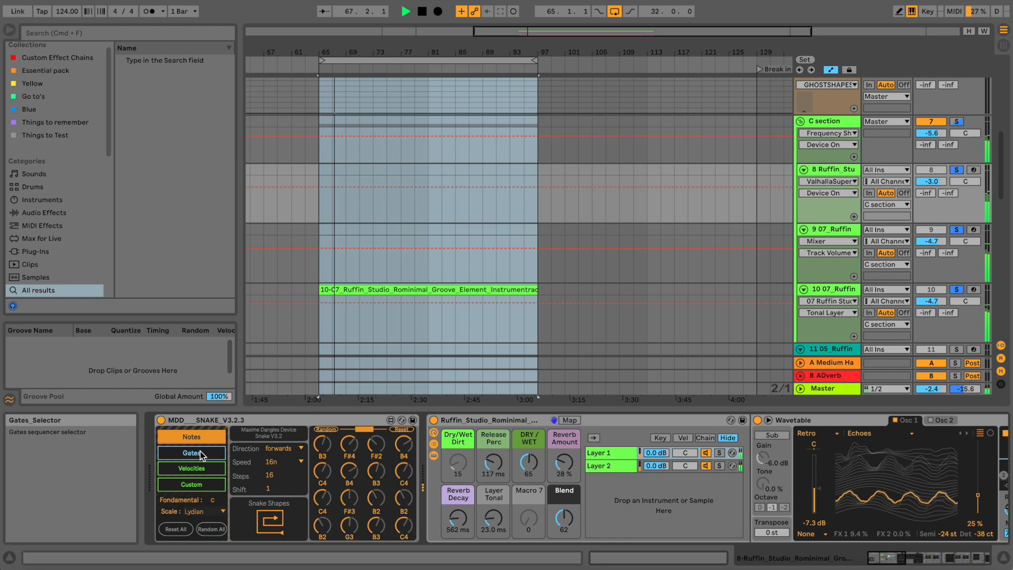
left_click(201, 452)
Set the rack's macros to Release Perc 31.5 ms, DRY / WET 32, Layer Tonal 16.5 ms and Blend 55, and stop playback.
left_click_drag(493, 462, 520, 476)
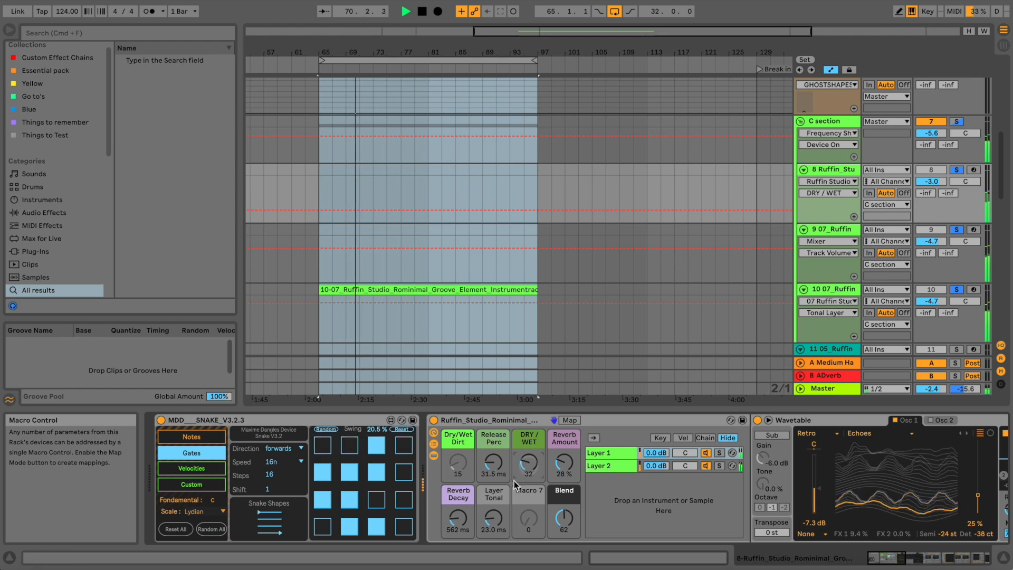
left_click_drag(493, 520, 493, 523)
left_click(558, 521)
mouse_move(558, 521)
left_mouse_down()
mouse_move(559, 529)
mouse_move(558, 521)
left_mouse_up()
key("space")
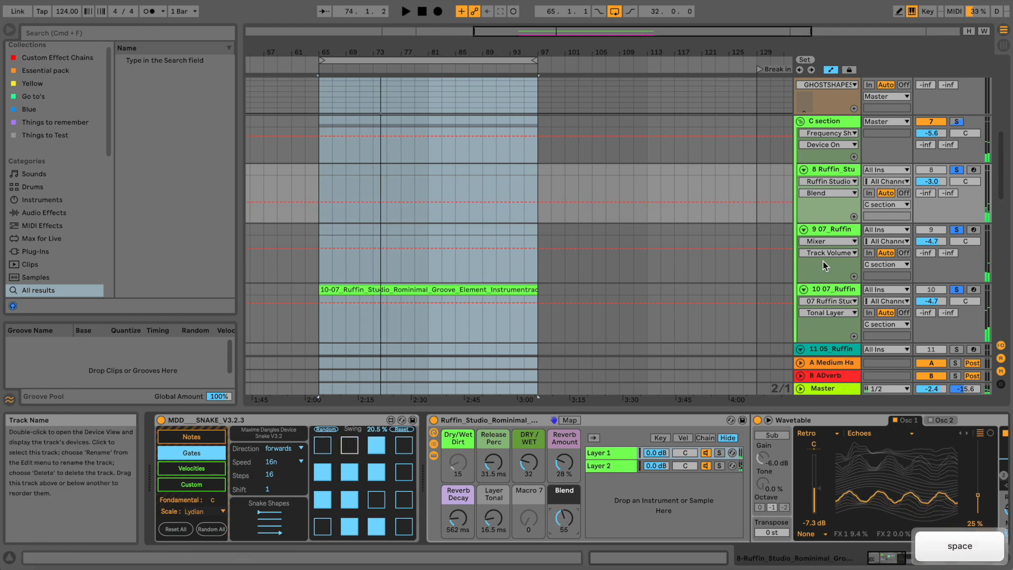
Show the effects on the C section group and deactivate its Audio Effect Rack with Frequency Shifter and Drive High.
left_click(842, 123)
left_click(841, 170)
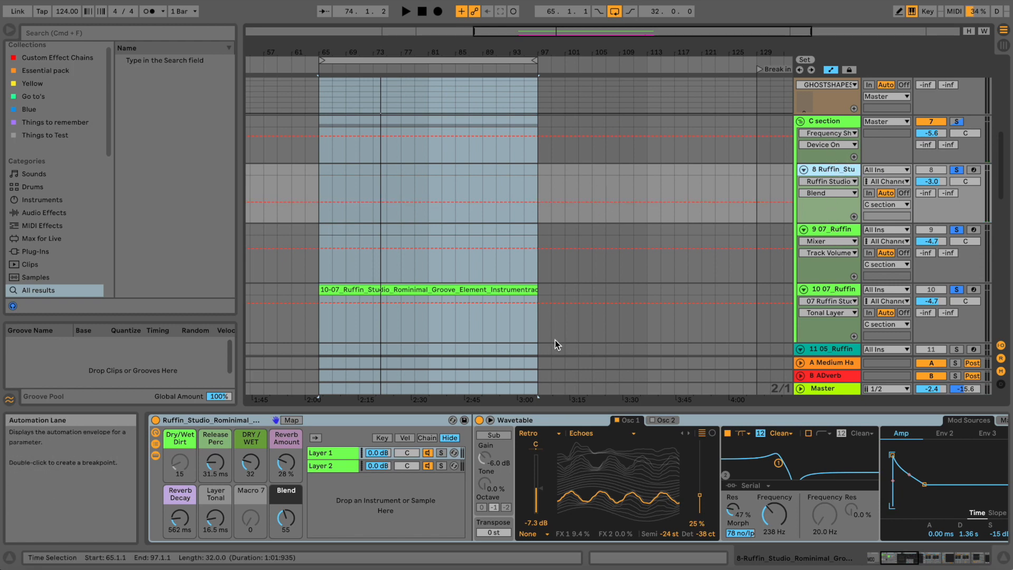
left_click(844, 121)
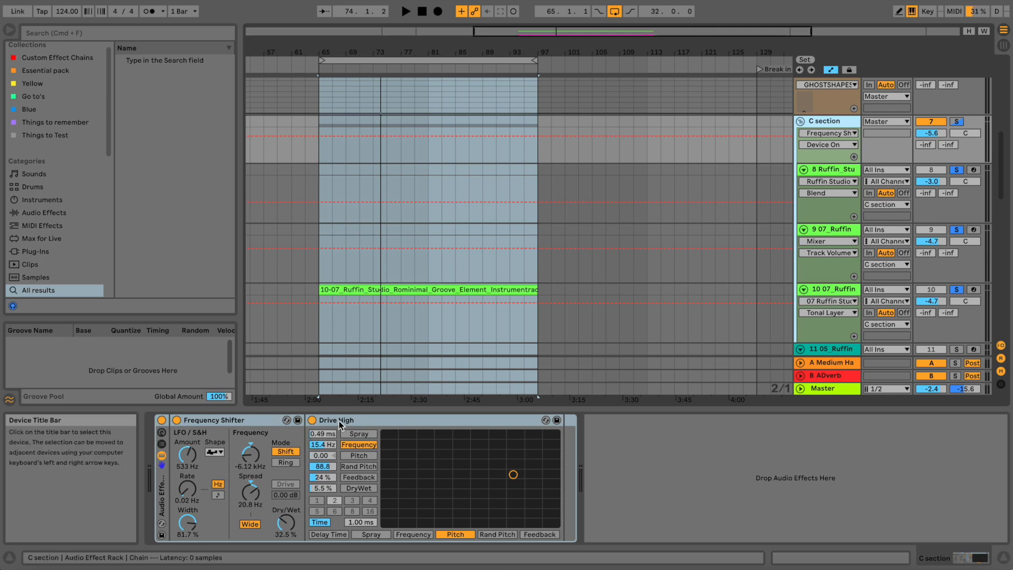
left_click(162, 420)
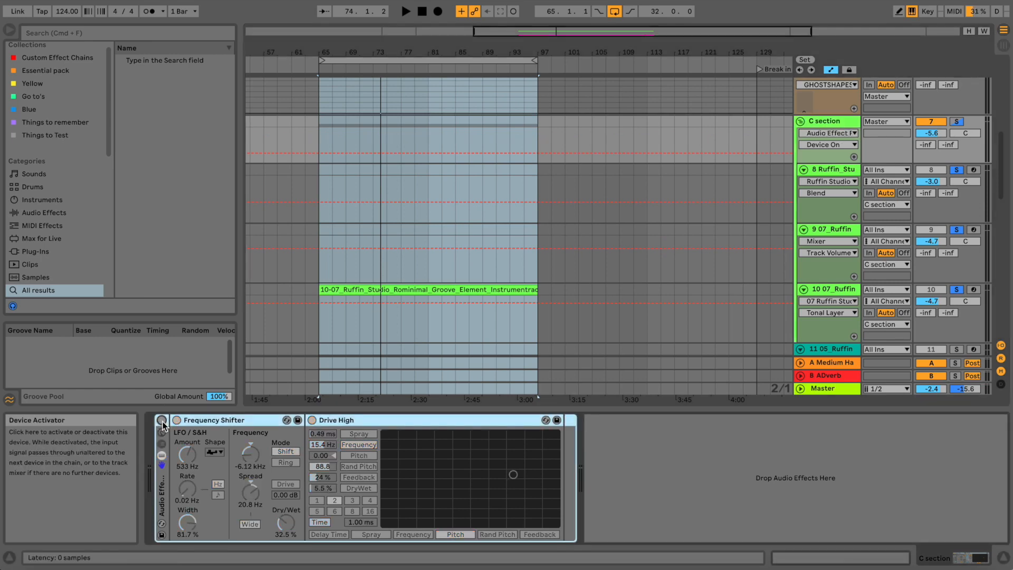
Compare the C section group with and without its Audio Effect Rack during playback, leaving the rack active, and stop playback.
key("space")
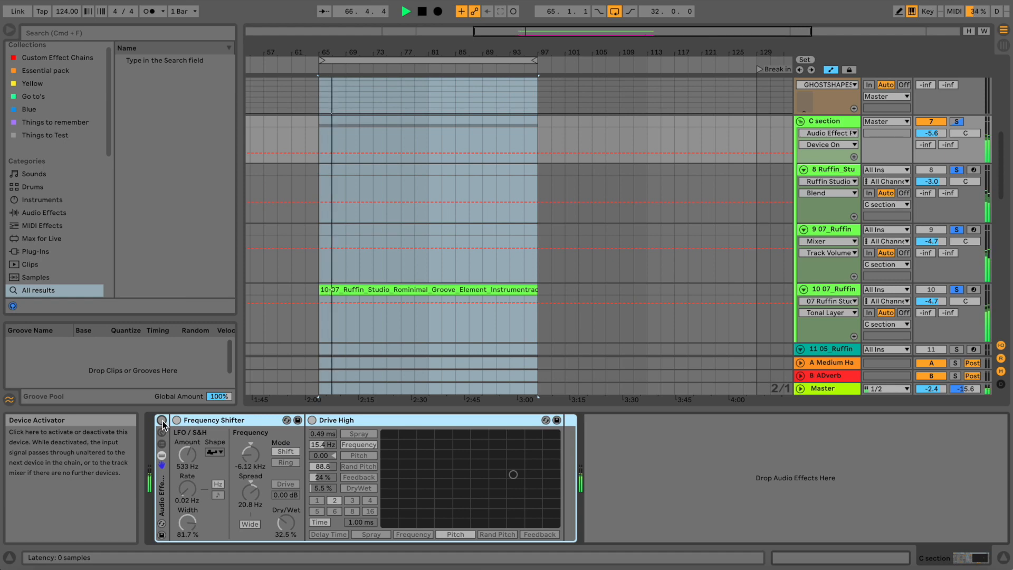
left_click(162, 421)
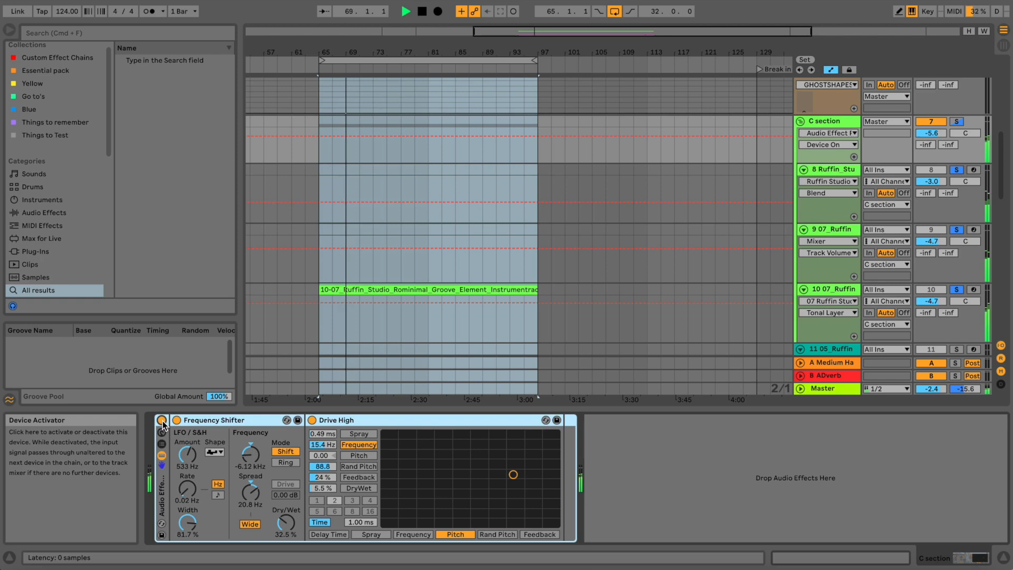
left_click(162, 420)
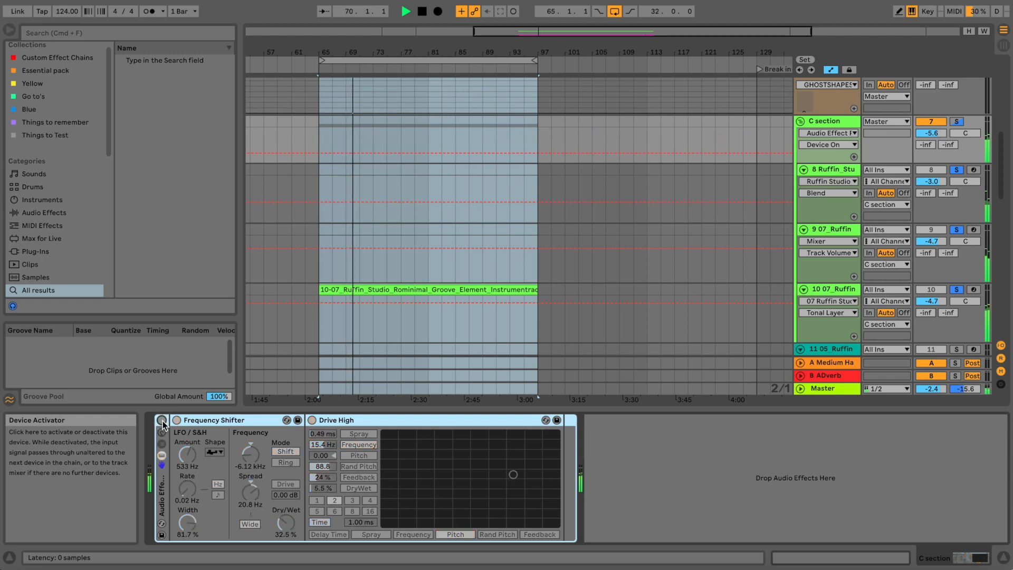
left_click(162, 420)
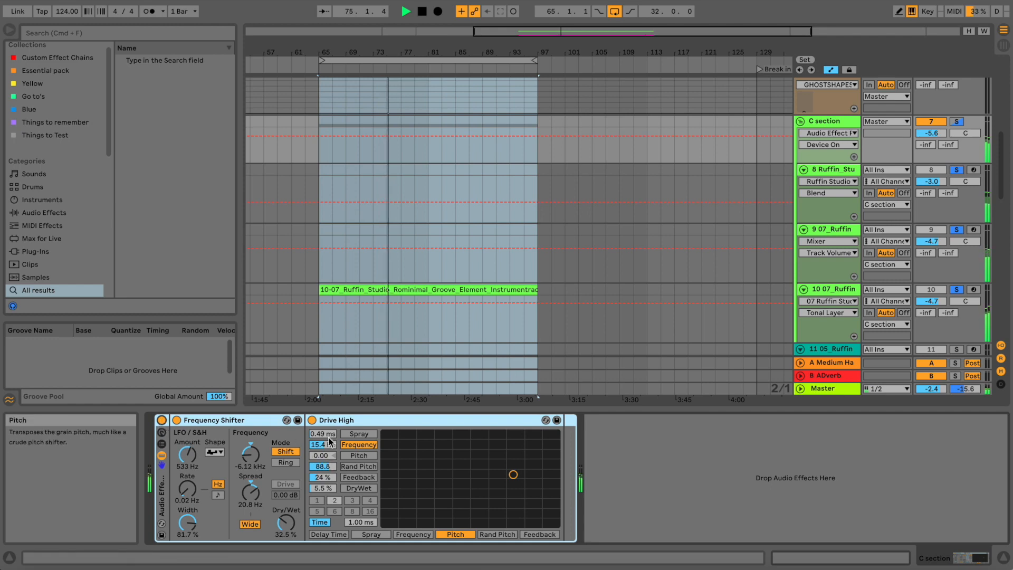
left_click(162, 420)
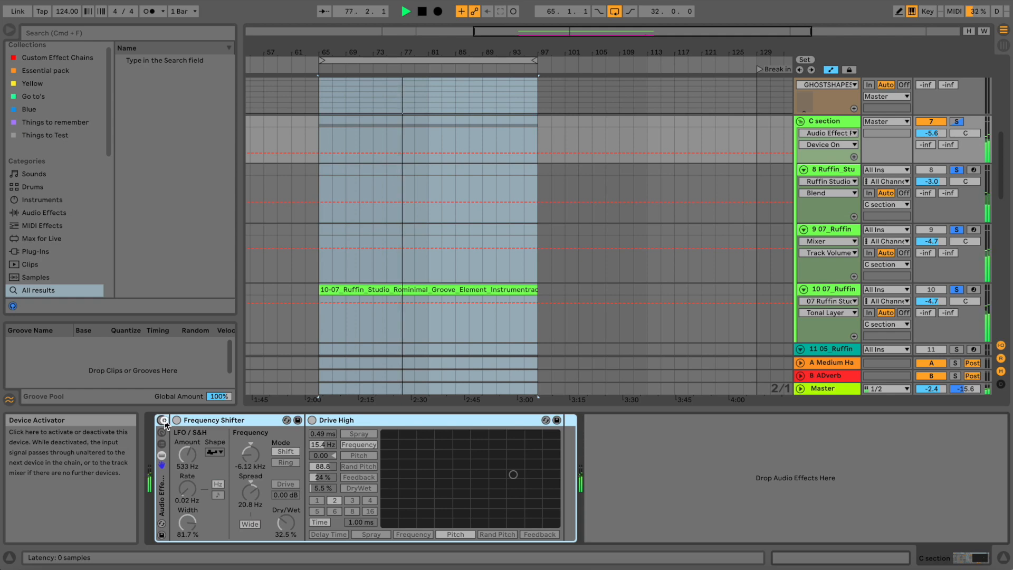
left_click(162, 419)
key("space")
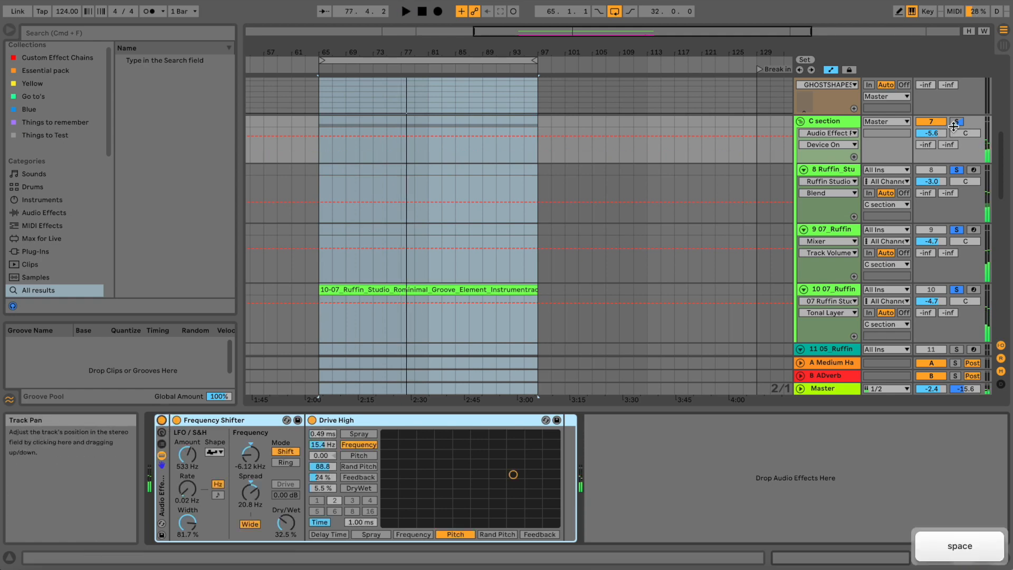
Switch the solo from the C section group to track 11, show its devices, and play it alone and within the full mix.
left_click(835, 121)
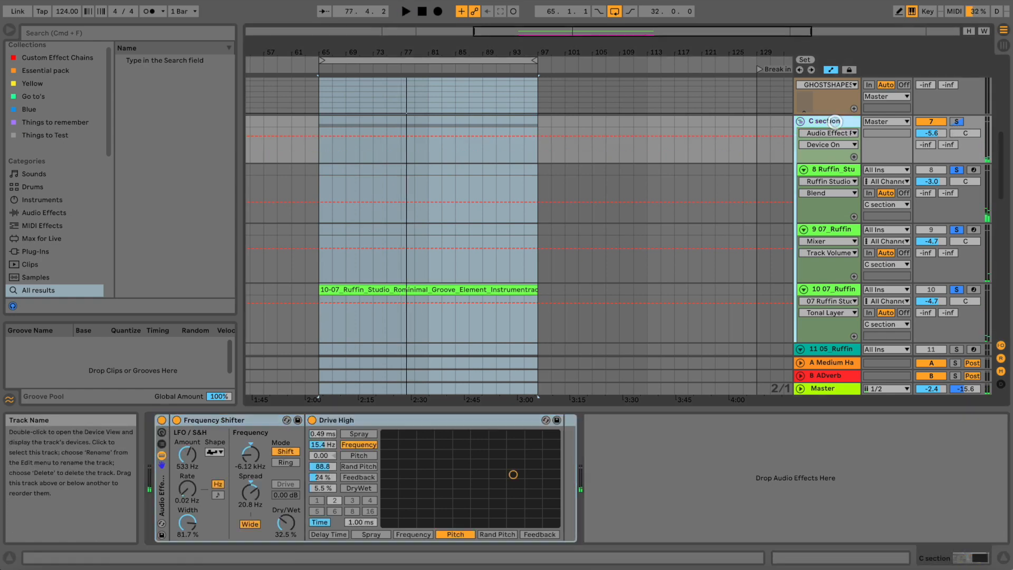
left_click(956, 122)
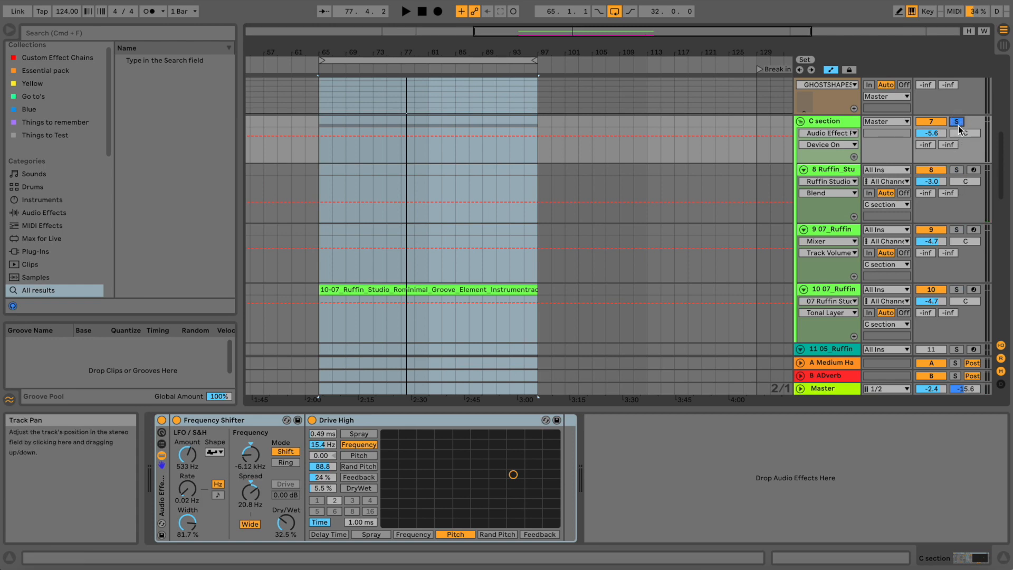
scroll(951, 239, "down", 3)
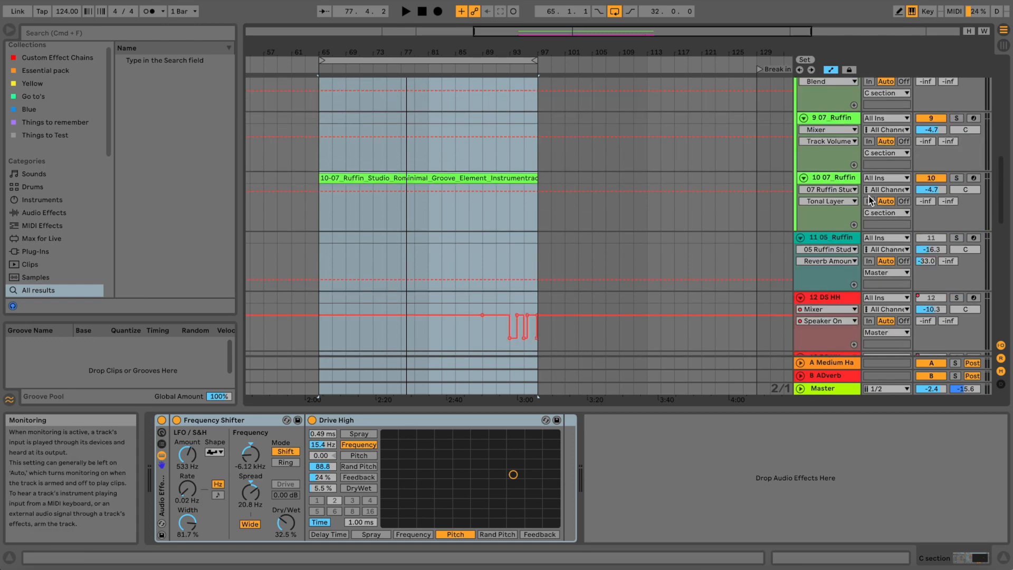
left_click(951, 238)
left_click(848, 239)
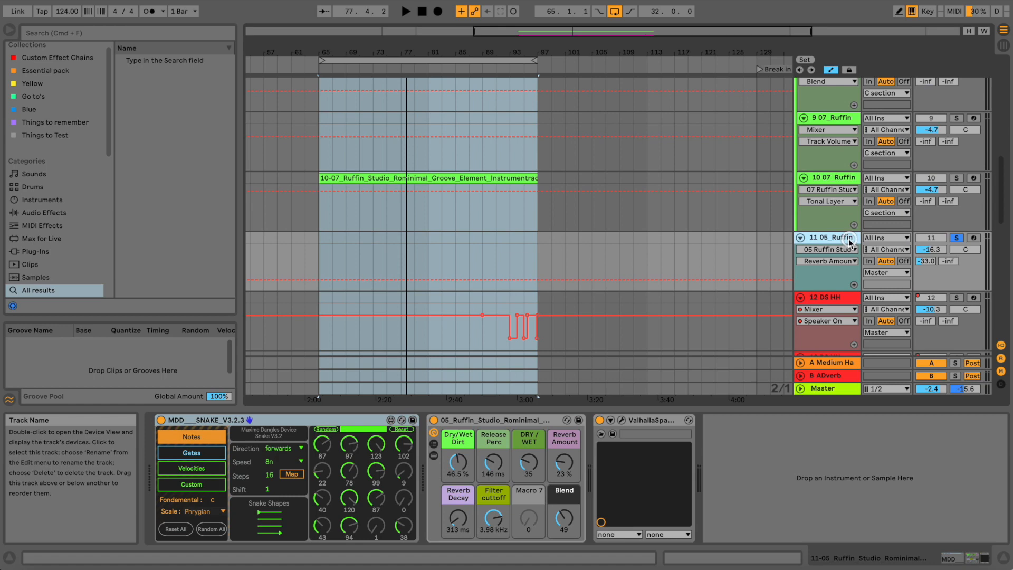
key("space")
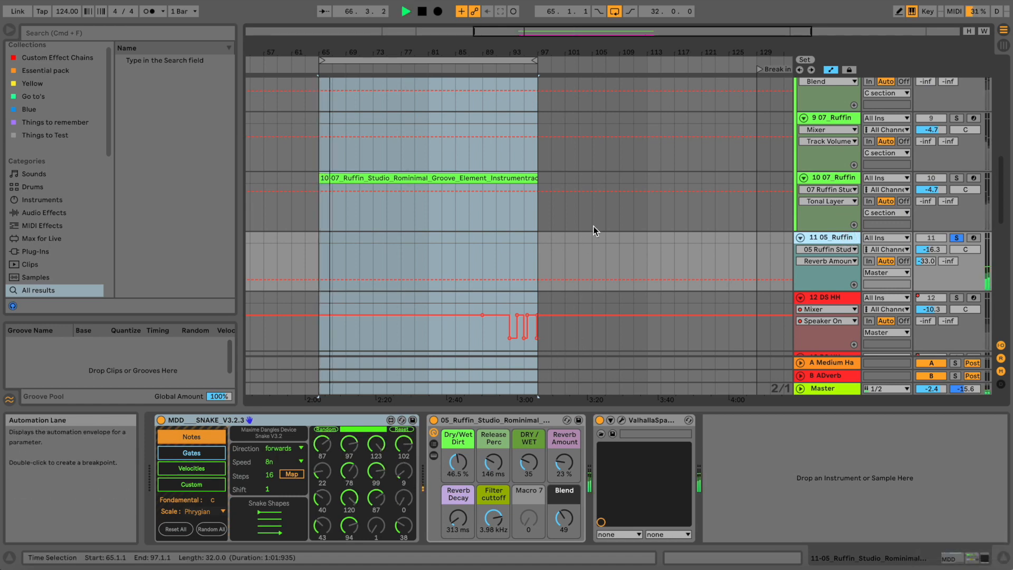
left_click(956, 238)
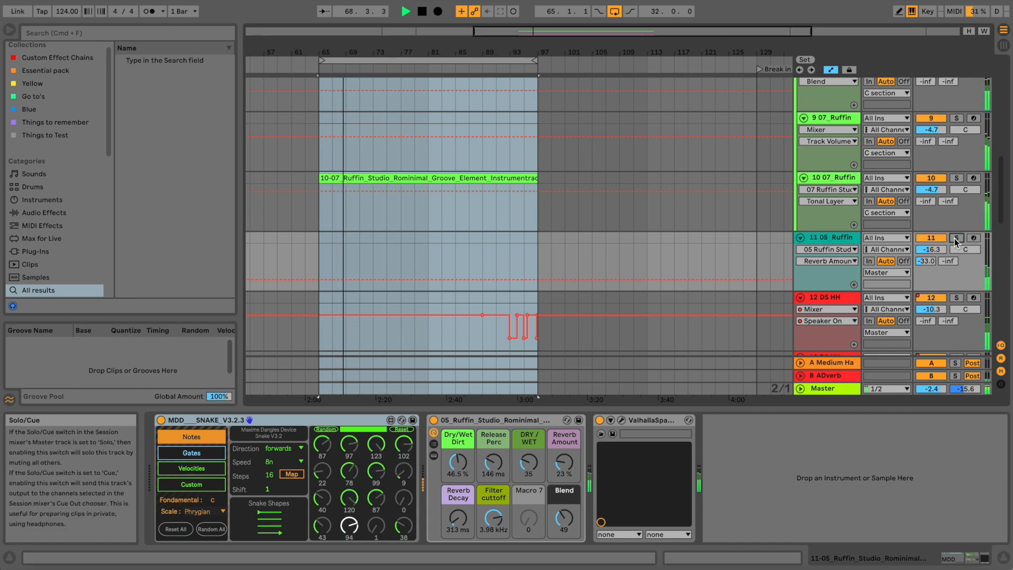
left_click(956, 237)
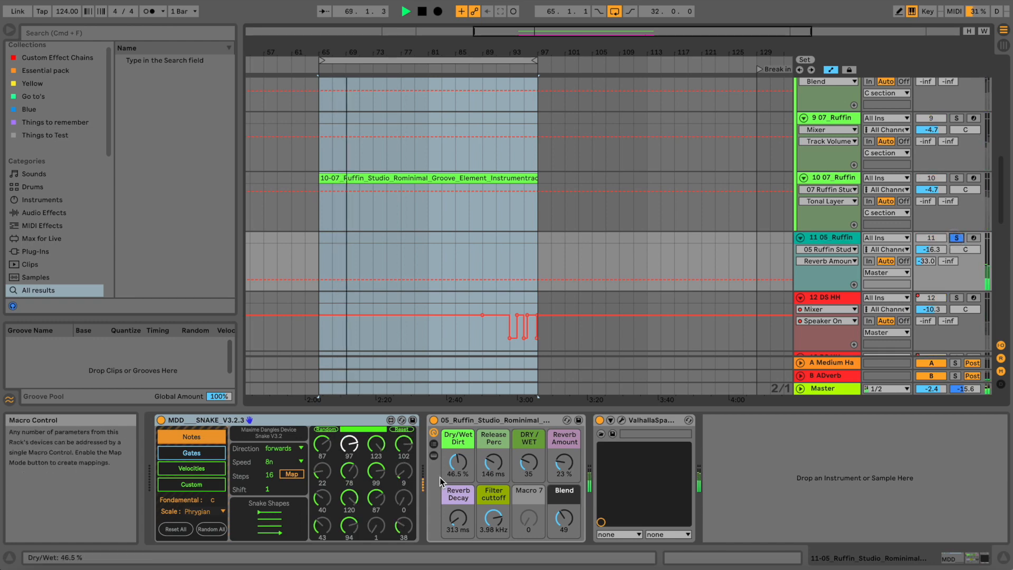
Show the chains of track 11's instrument rack and examine the devices inside its Random_Glitch rack.
left_click(434, 444)
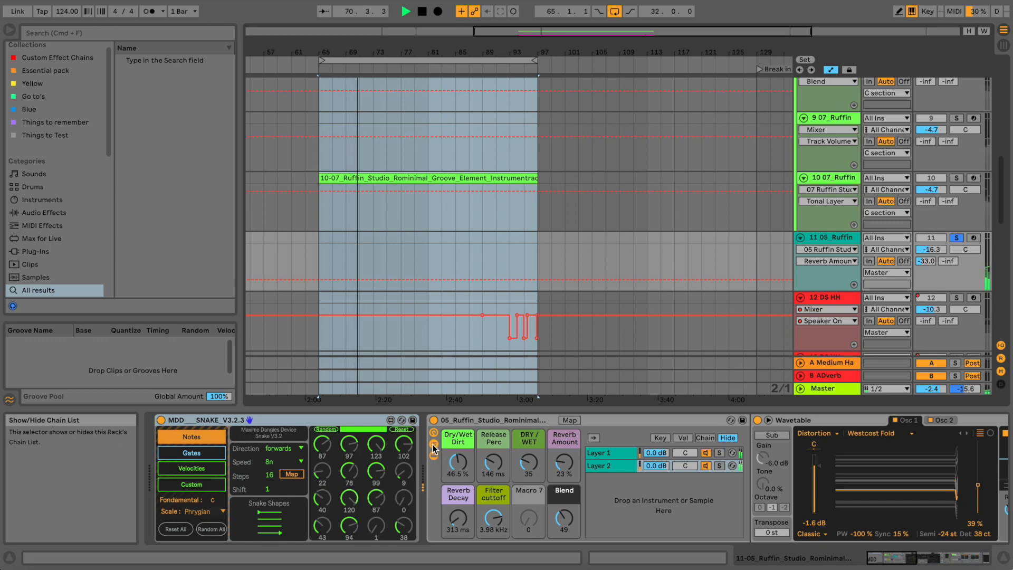
left_click_drag(897, 558, 982, 560)
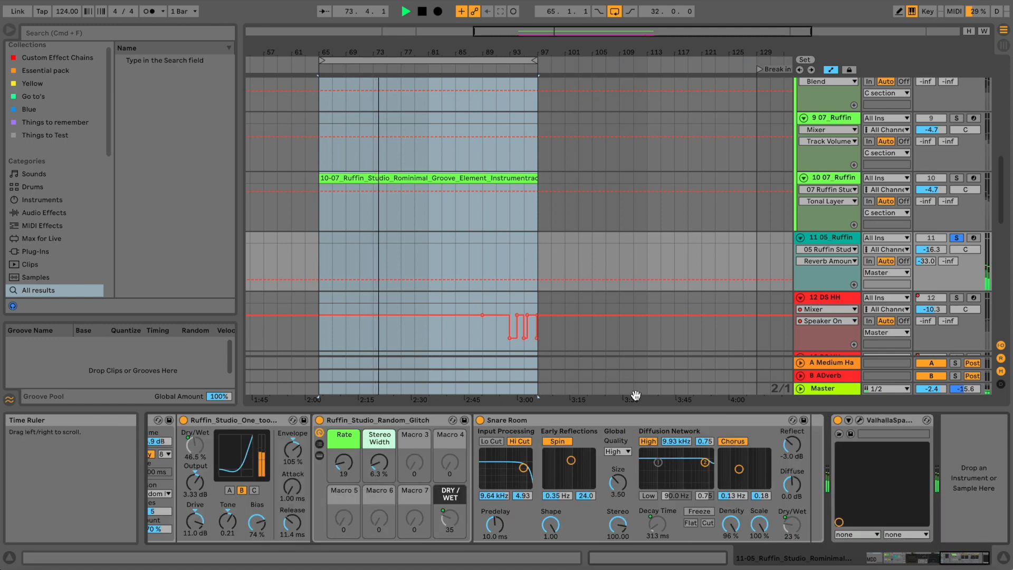
left_click(319, 443)
left_click(319, 455)
scroll(606, 511, "right", 6)
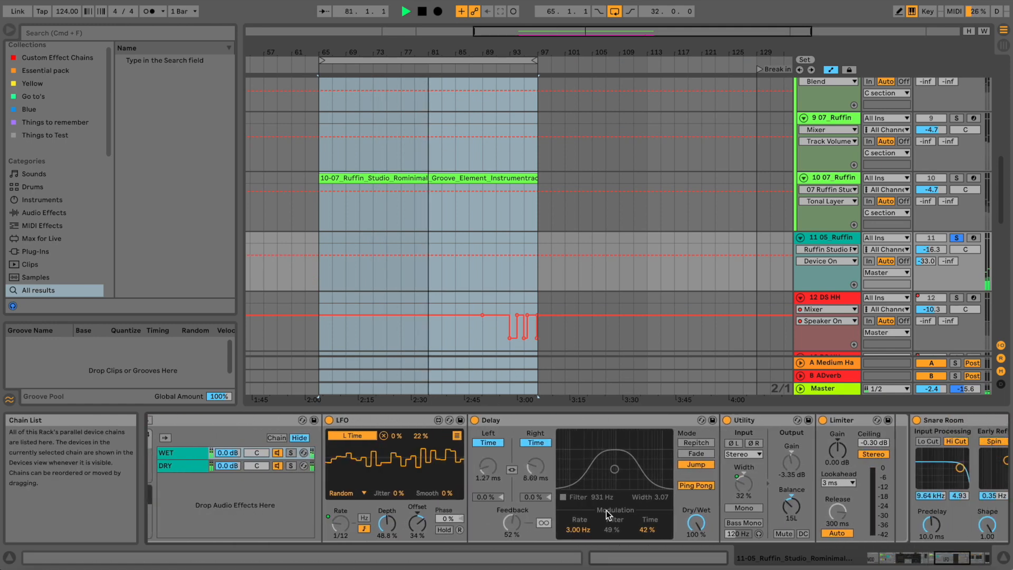
left_click(481, 464)
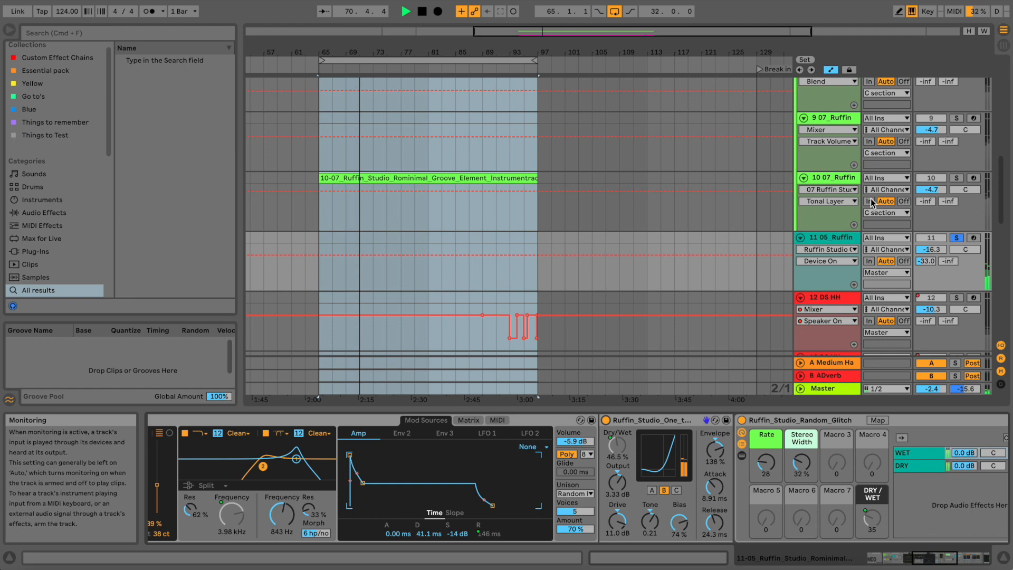
Compare the full mix with and without track 11, and stop playback.
left_click(956, 238)
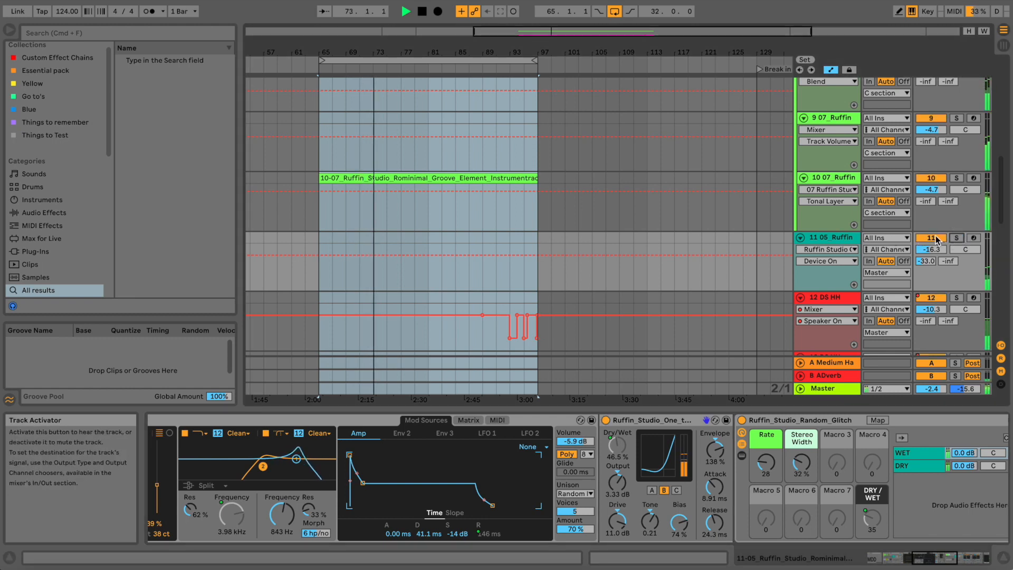
left_click(936, 238)
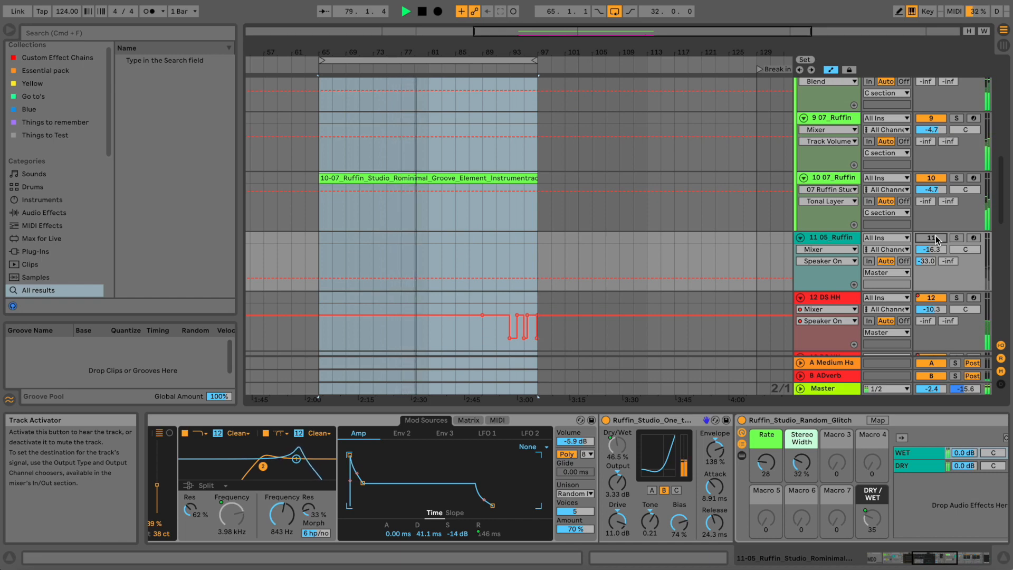
left_click(936, 237)
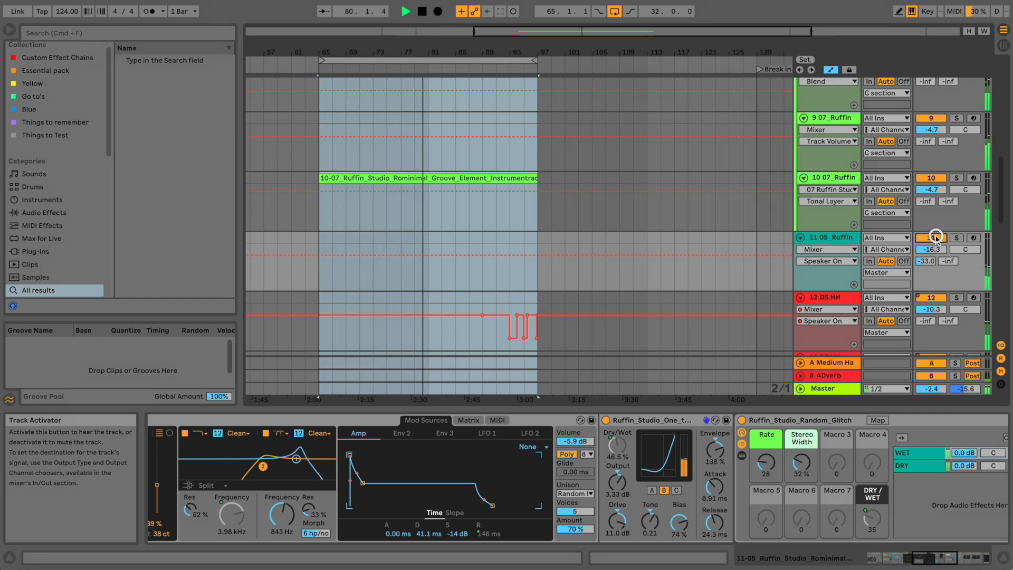
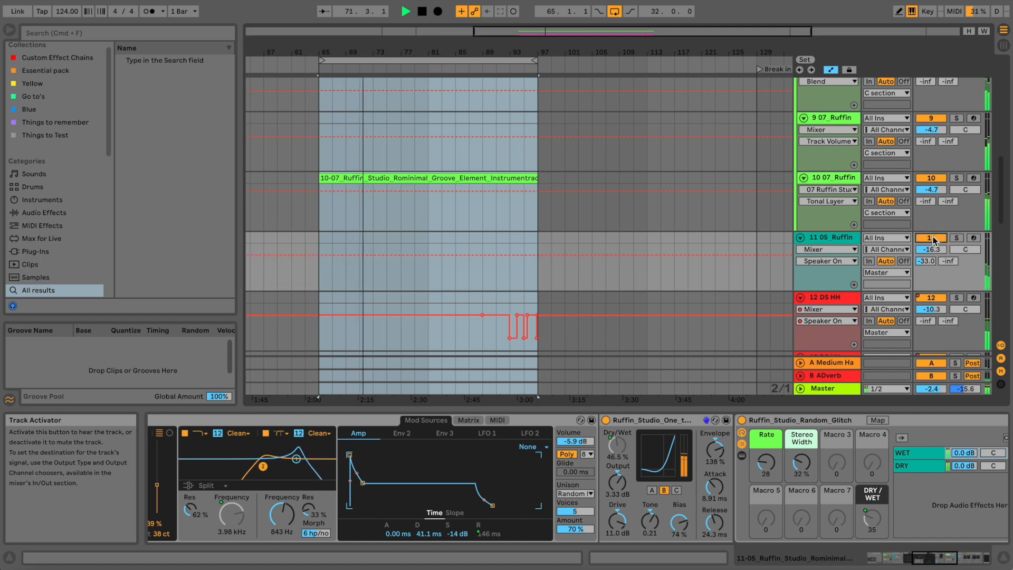
key("space")
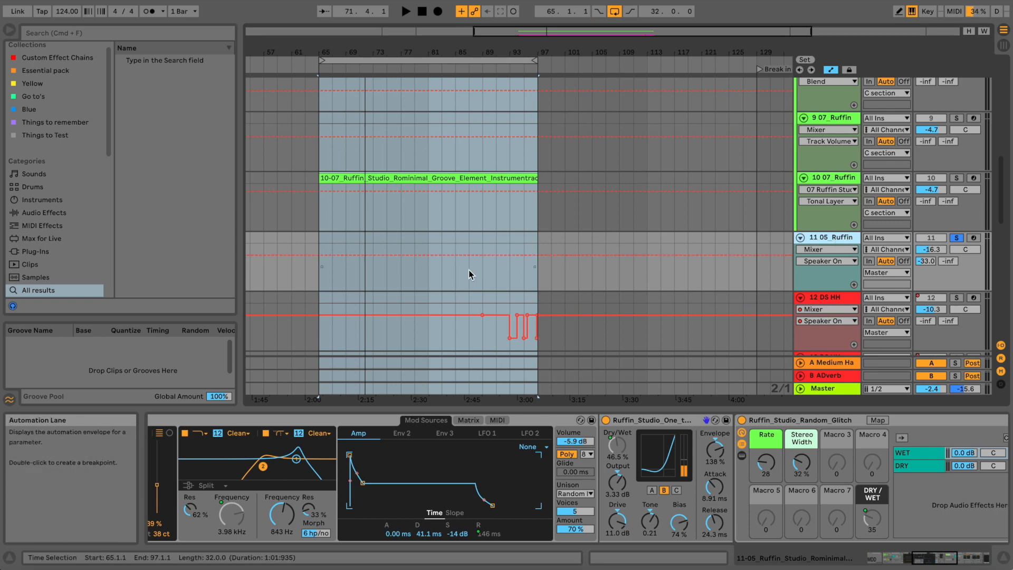
Show the devices of hi-hat track 12 DS HH, solo the track and play it.
scroll(469, 274, "down", 1)
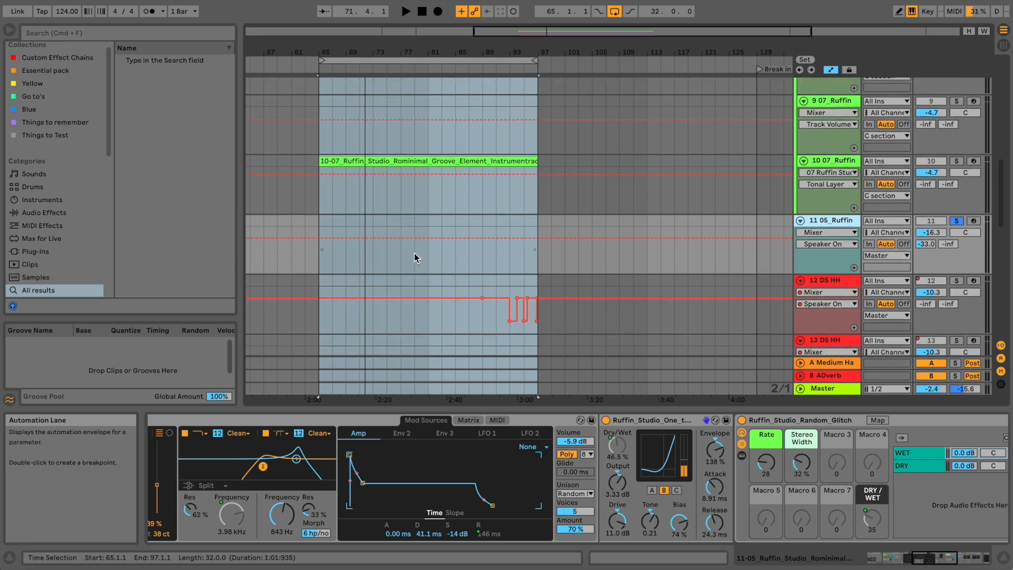
scroll(414, 256, "down", 3)
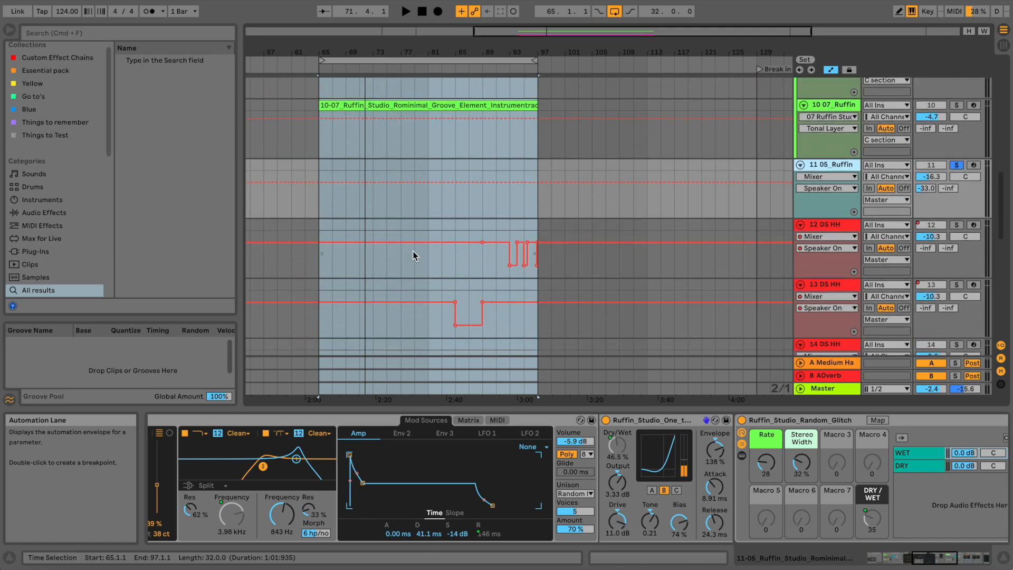
left_click(830, 225)
scroll(967, 213, "down", 1)
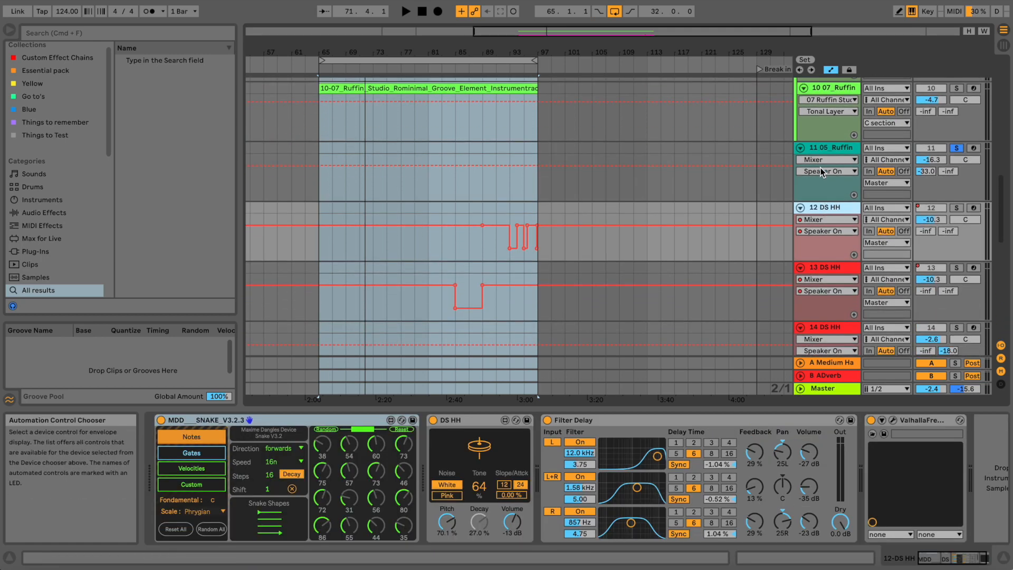
left_click(960, 208)
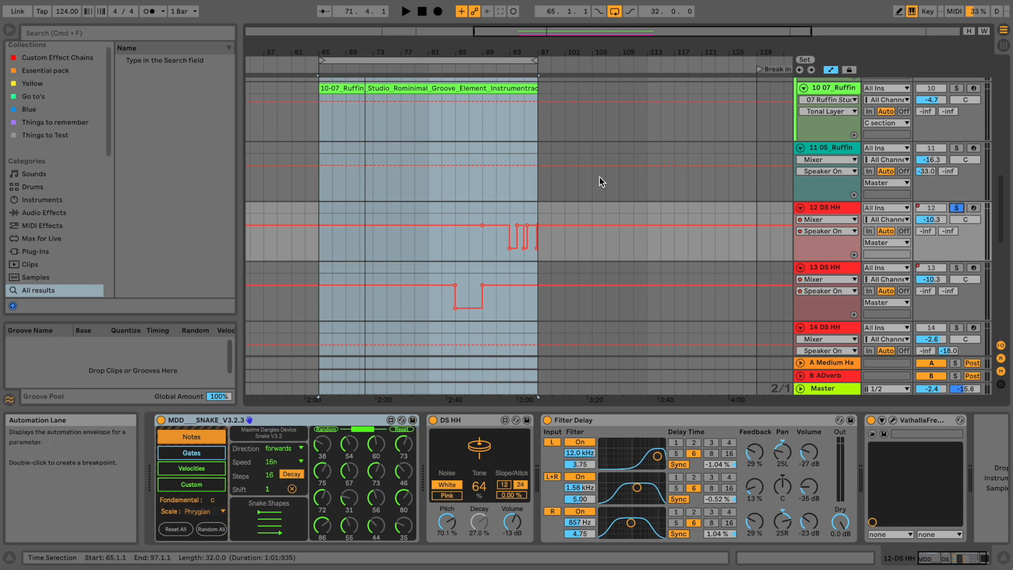
scroll(599, 176, "down", 2)
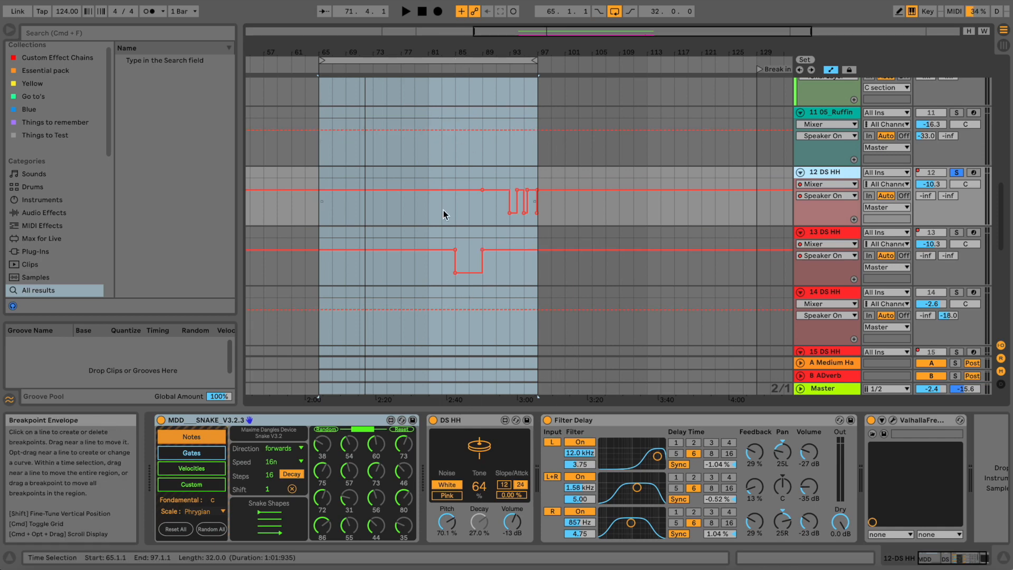
key("space")
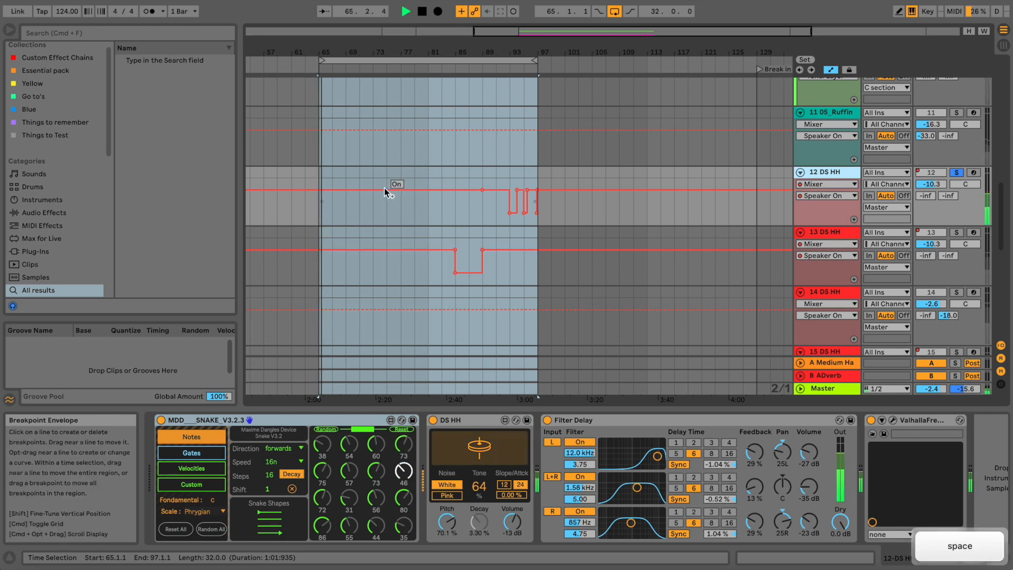
View track 12's DS HH instrument and its Snake sequencer's Gates and Notes patterns.
left_click(453, 420)
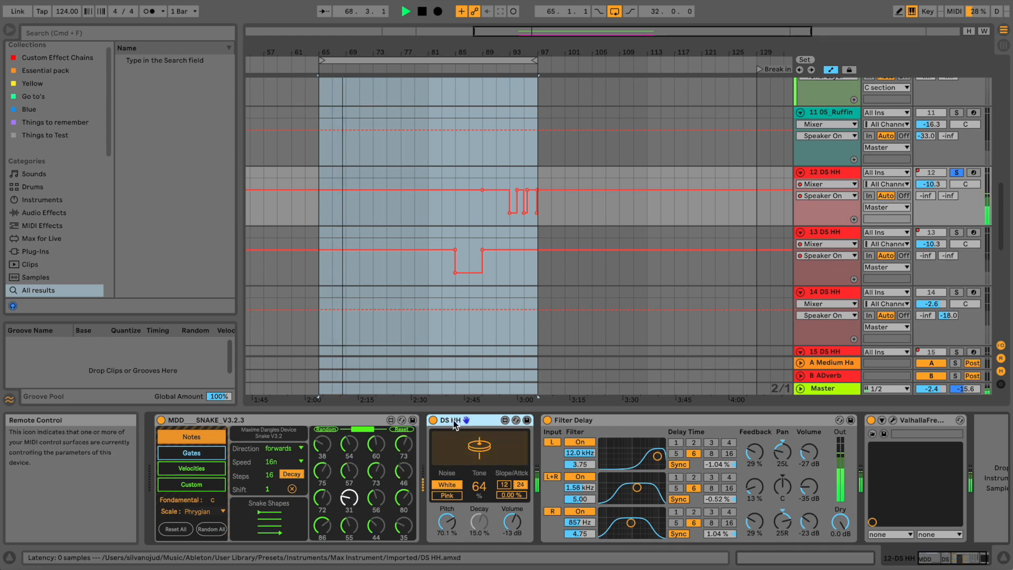
left_click(198, 451)
left_click(192, 436)
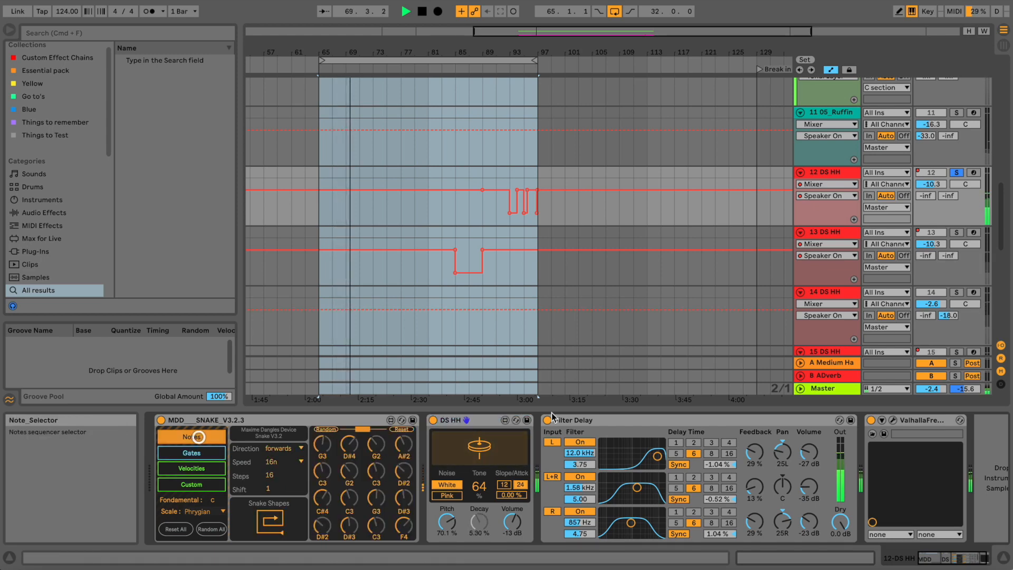
Bypass and reactivate track 12's Filter Delay and ValhallaFreqEcho one after the other to hear what each adds.
left_click(547, 421)
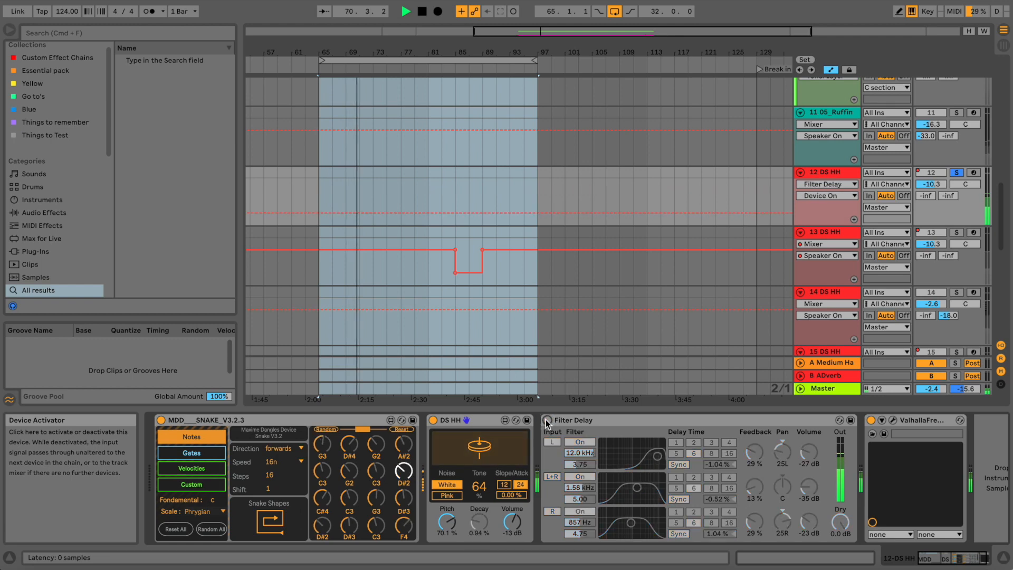
left_click(547, 420)
left_click(870, 420)
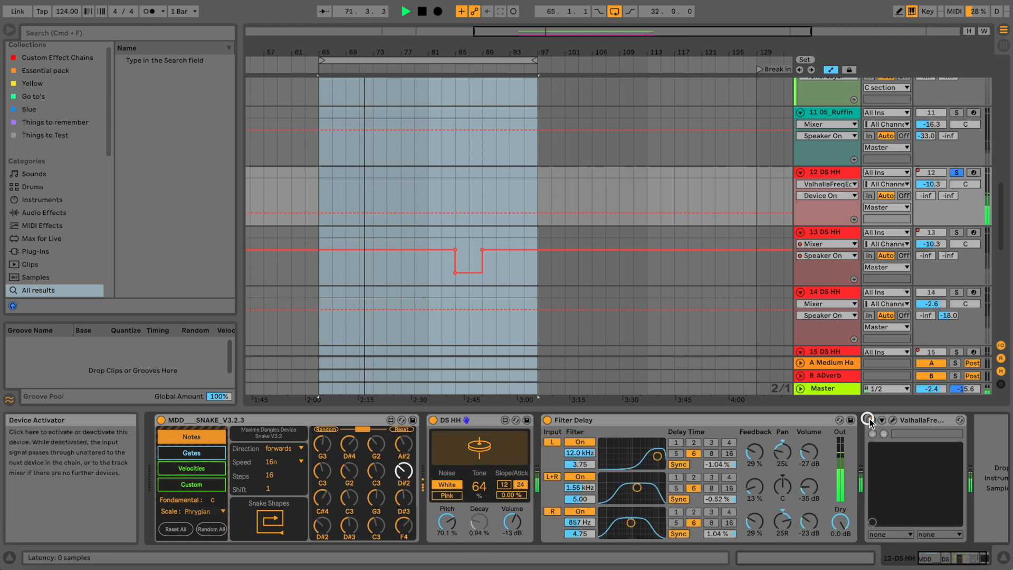
left_click(870, 420)
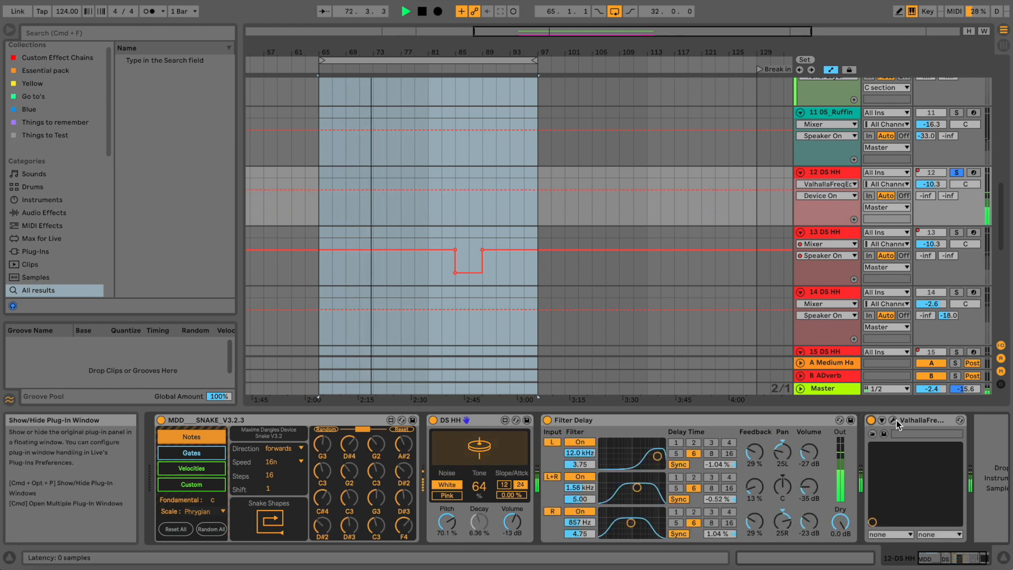
Open track 12's ValhallaFreqEcho plug-in window and raise its Mix to 24.5 %.
left_click(897, 420)
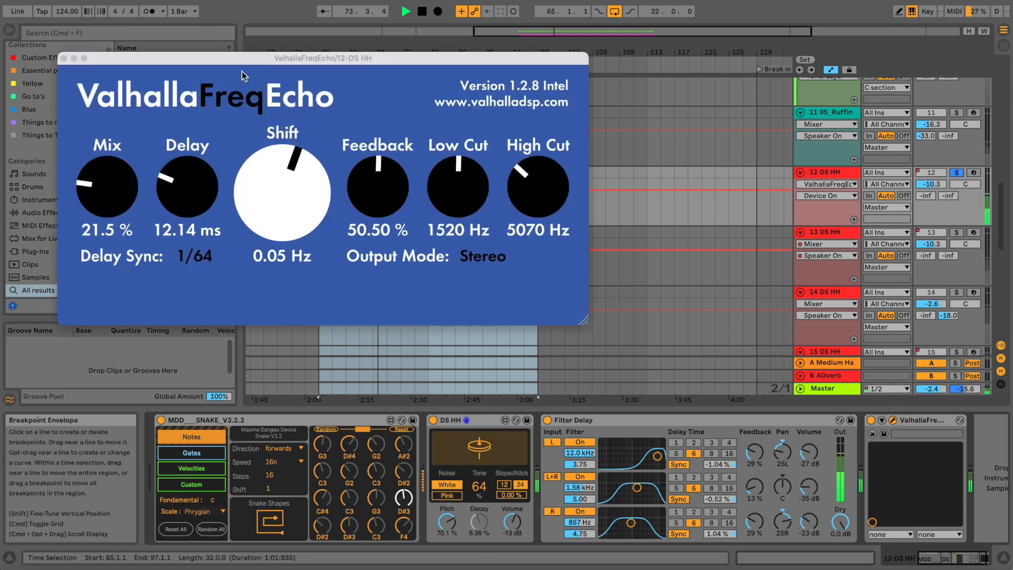
left_click_drag(243, 75, 317, 78)
mouse_move(175, 189)
left_mouse_down()
mouse_move(175, 85)
mouse_move(168, 184)
left_mouse_up()
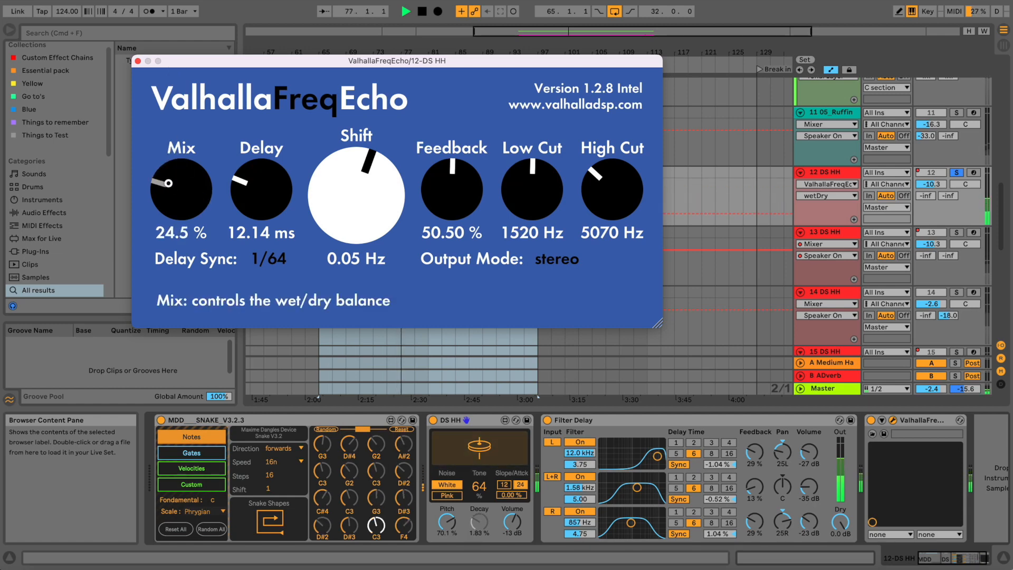
Close the ValhallaFreqEcho window, and bypass and reactivate the plug-in on track 12 to compare the sound.
left_click(138, 62)
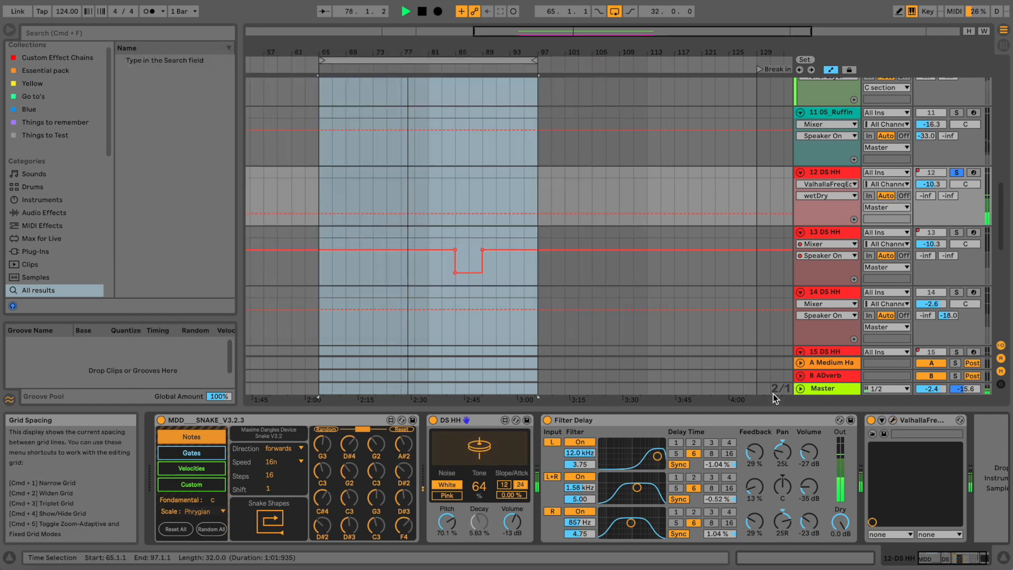
left_click(870, 421)
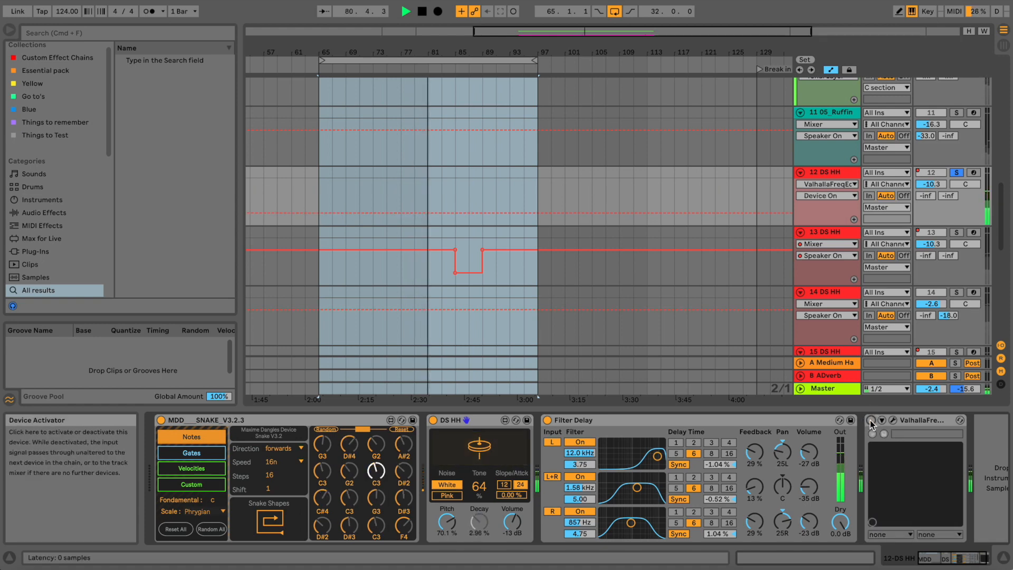
left_click(870, 420)
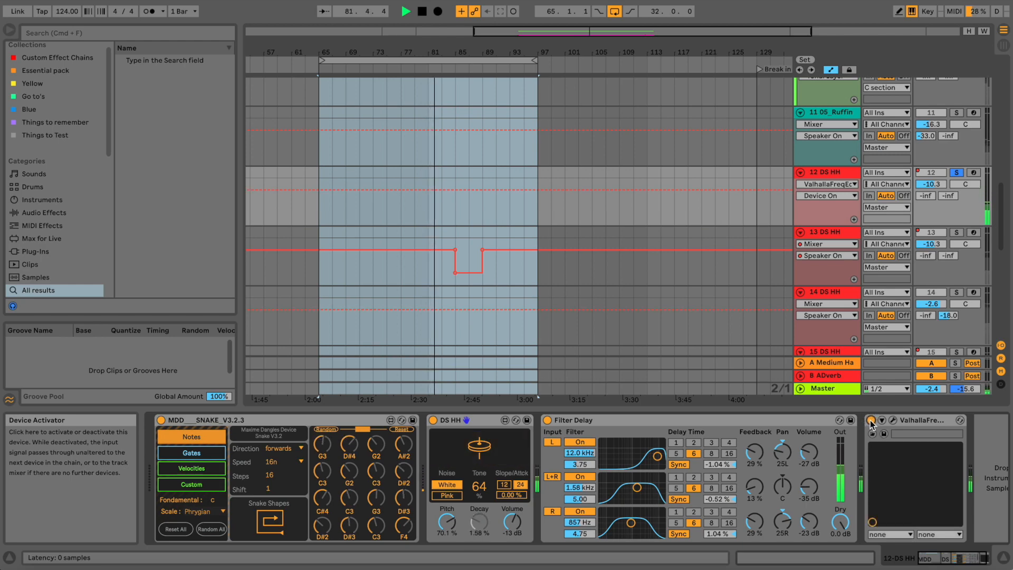
Solo track 13 DS HH, show its devices and view the Gates pattern of its Snake sequencer.
left_click(956, 232)
left_click(843, 232)
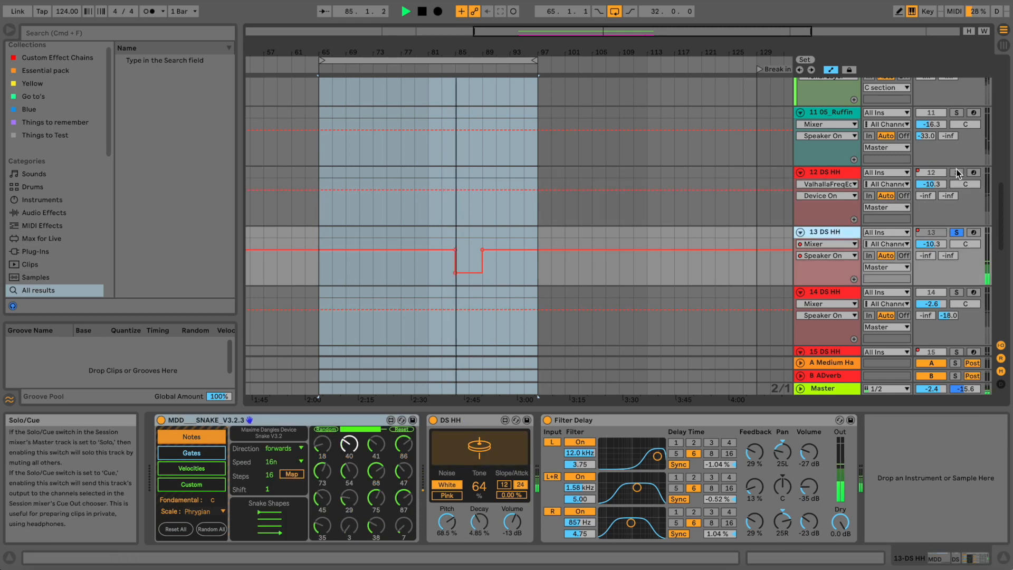
left_click(195, 453)
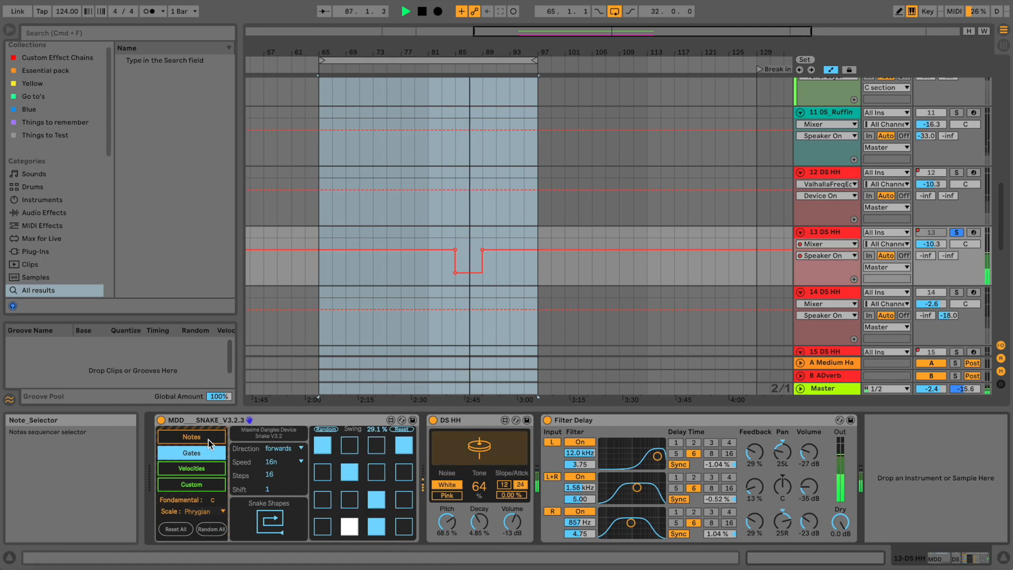
Bypass and reactivate track 13's Filter Delay, and solo track 12 alongside it to hear both hi-hats together.
left_click(546, 420)
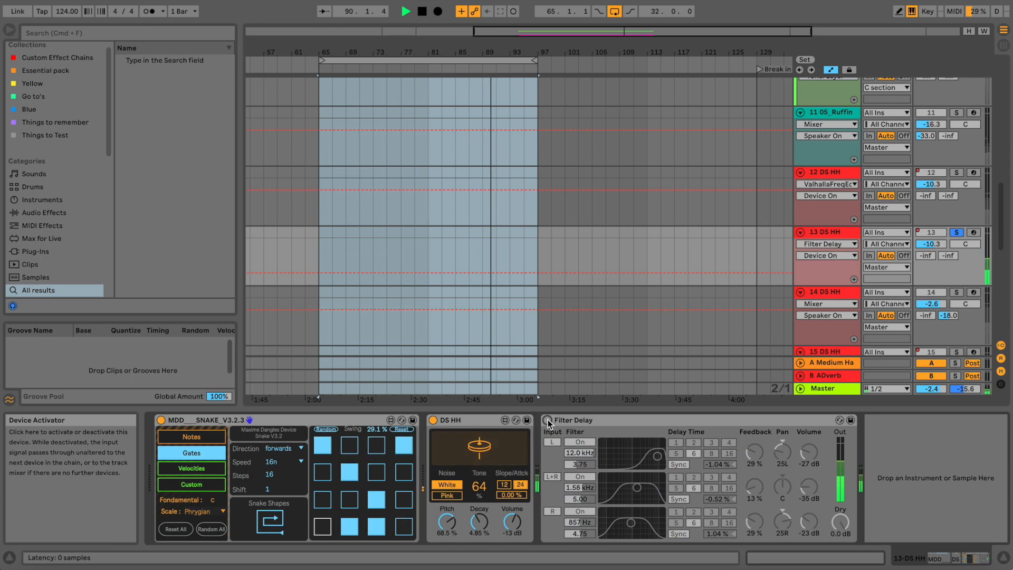
left_click(547, 421)
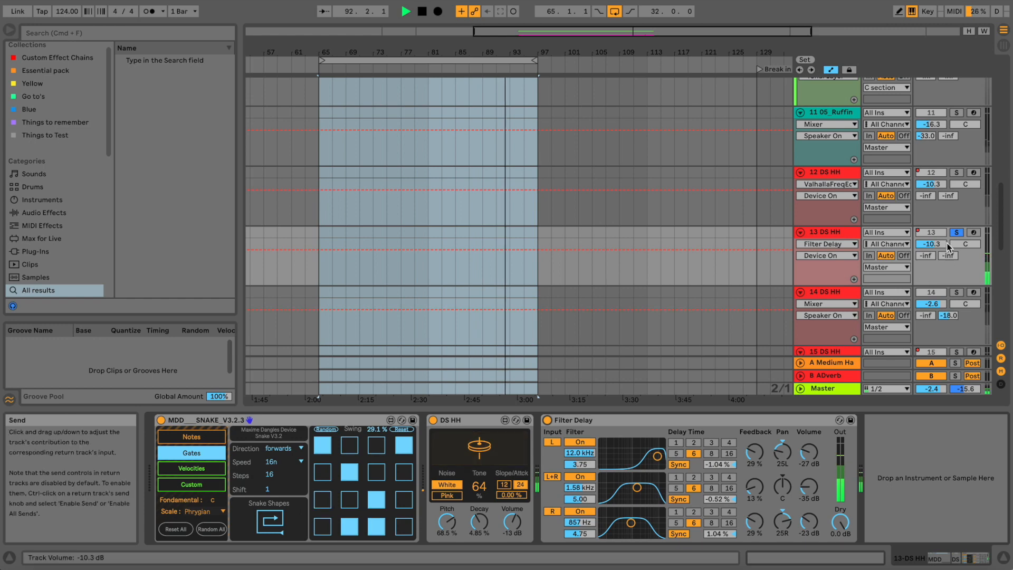
key("XF86AudioRaiseVolume")
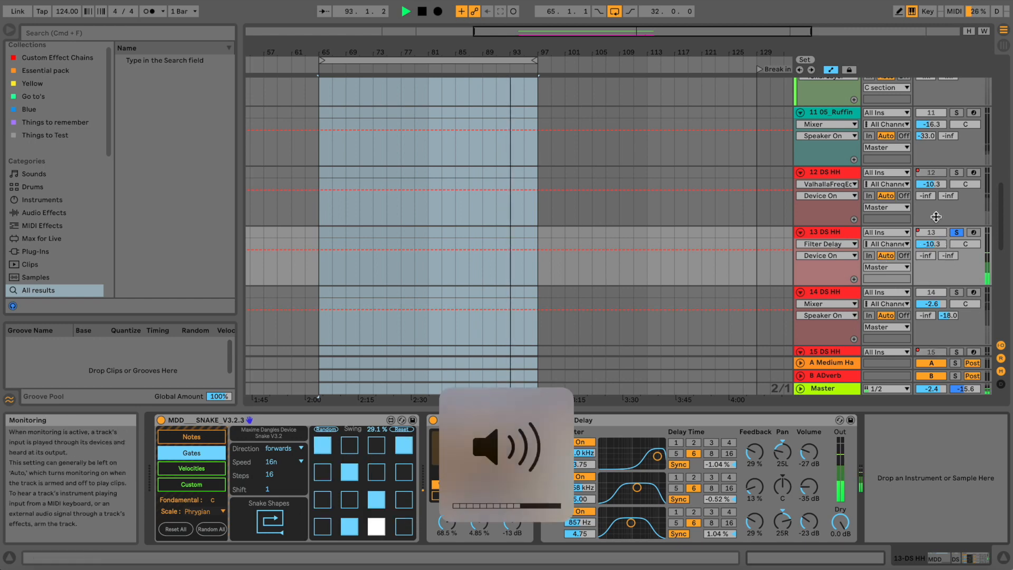
left_click(955, 173, "super")
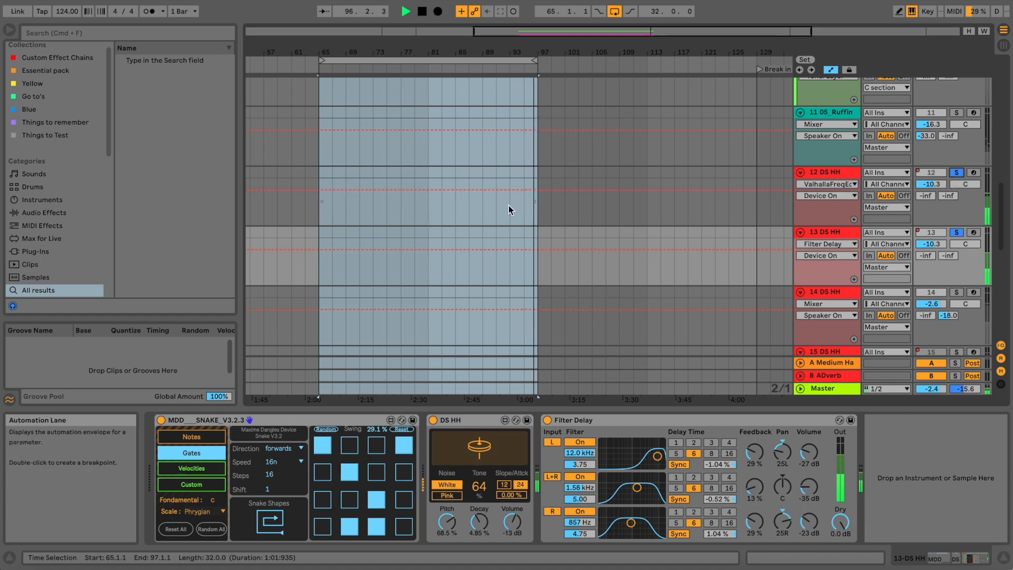
Show the devices of hi-hat track 14 DS HH and solo that track alone.
scroll(460, 213, "down", 1)
scroll(456, 218, "down", 1)
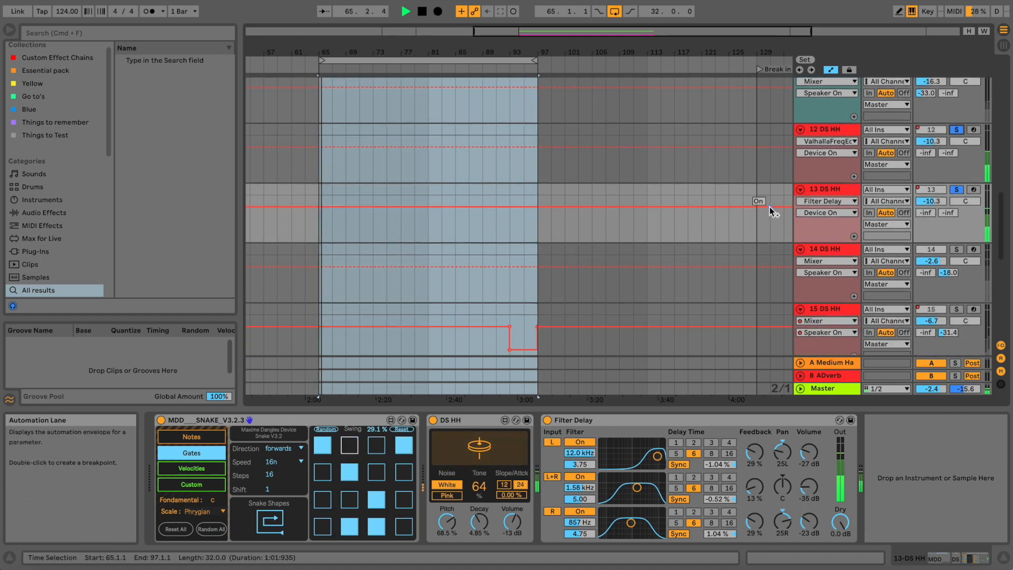
left_click(846, 246)
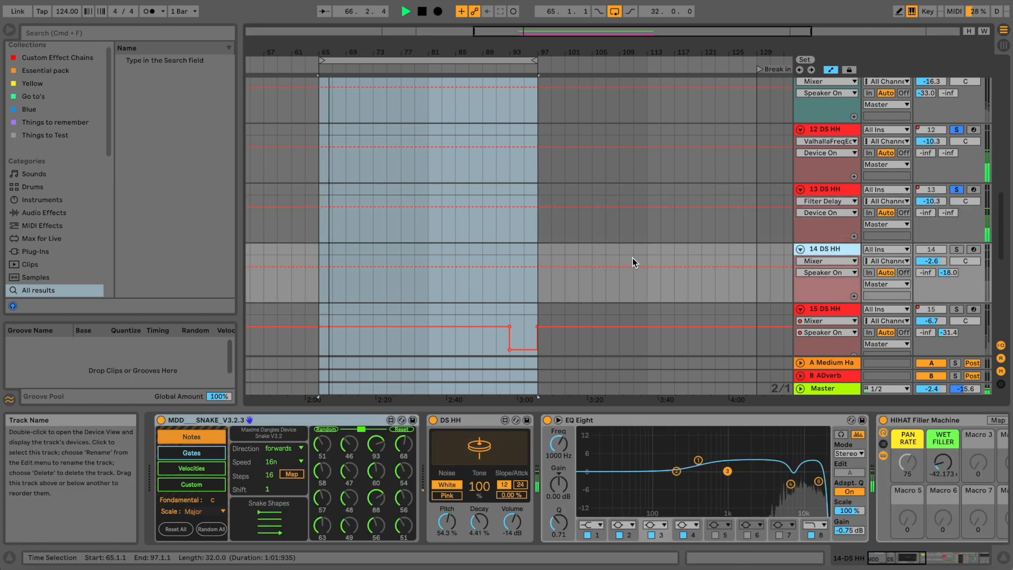
left_click(957, 248)
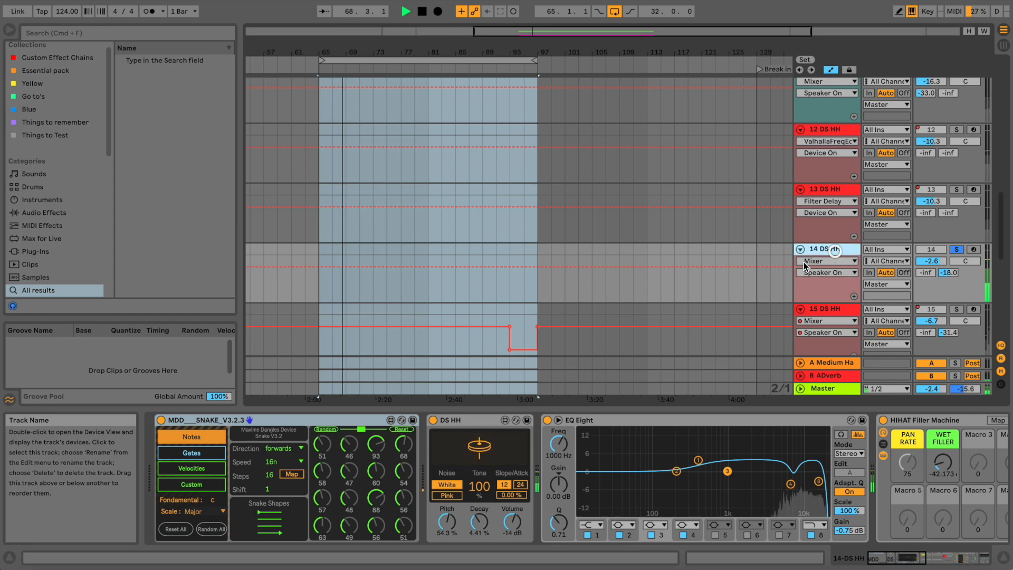
Look through track 14's effect chain, bypassing and reactivating the HIHAT Filler Machine rack to hear what it adds.
left_click(927, 560)
left_click_drag(926, 559, 953, 558)
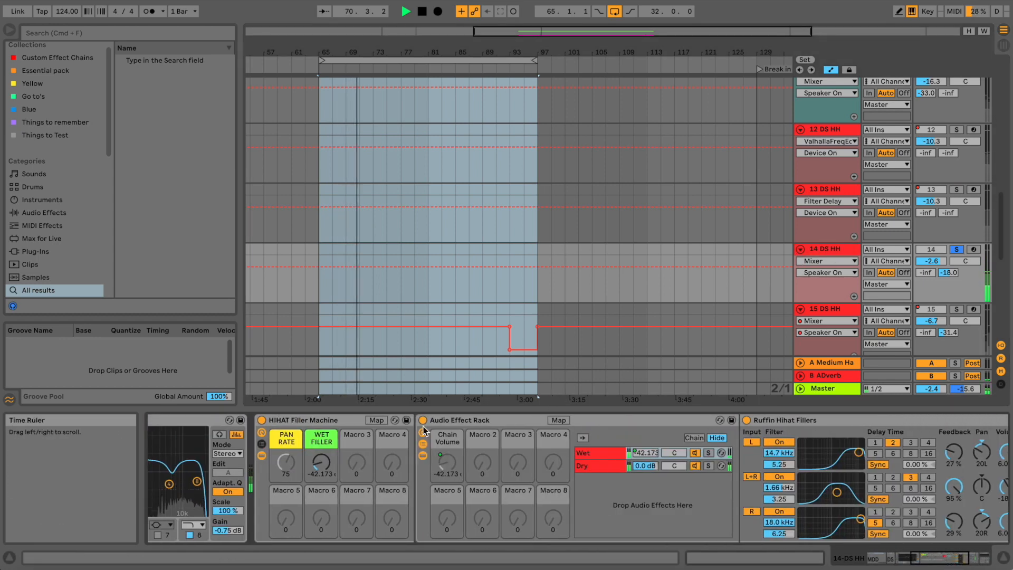
left_click(262, 421)
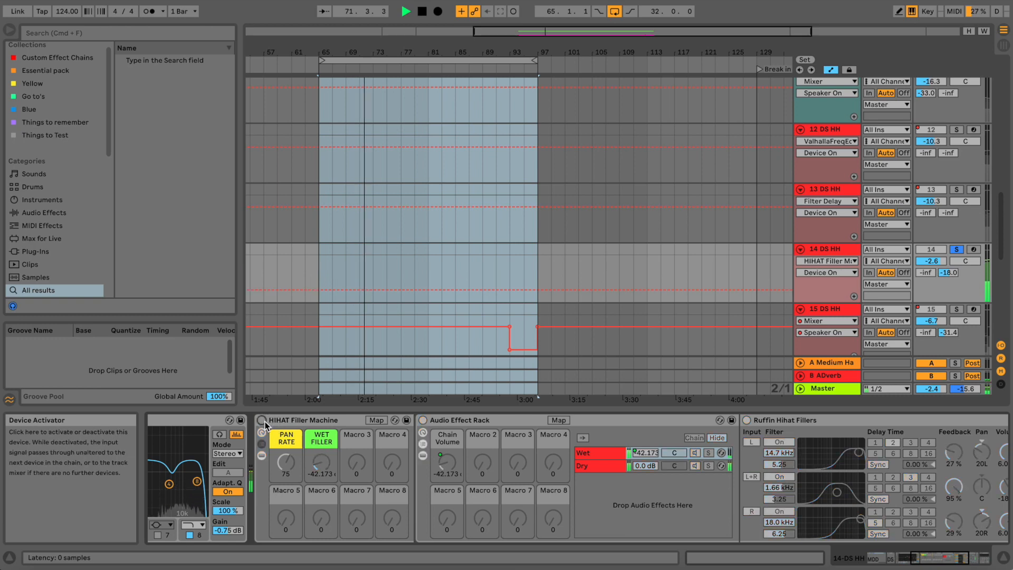
left_click(263, 420)
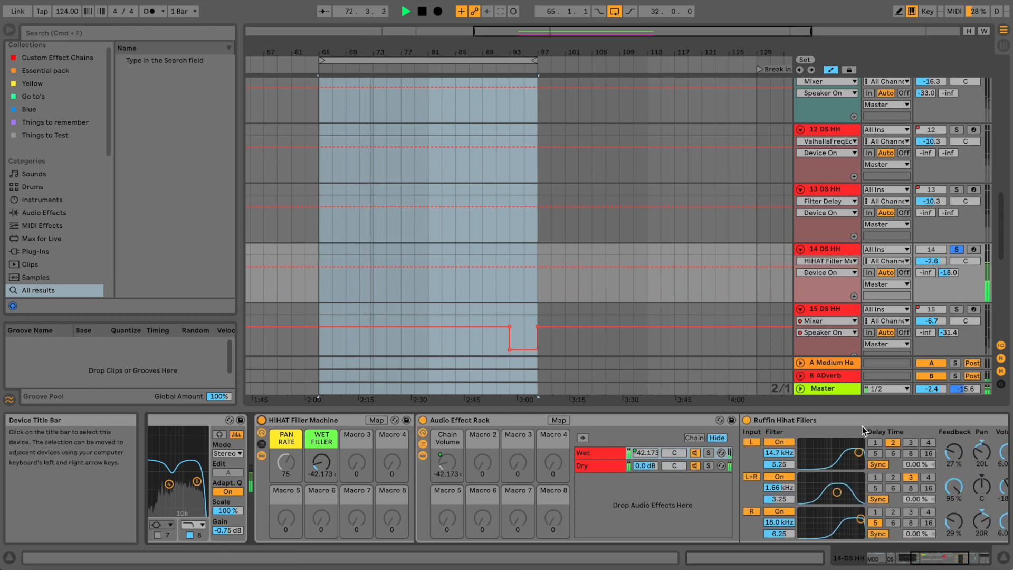
left_click(966, 560)
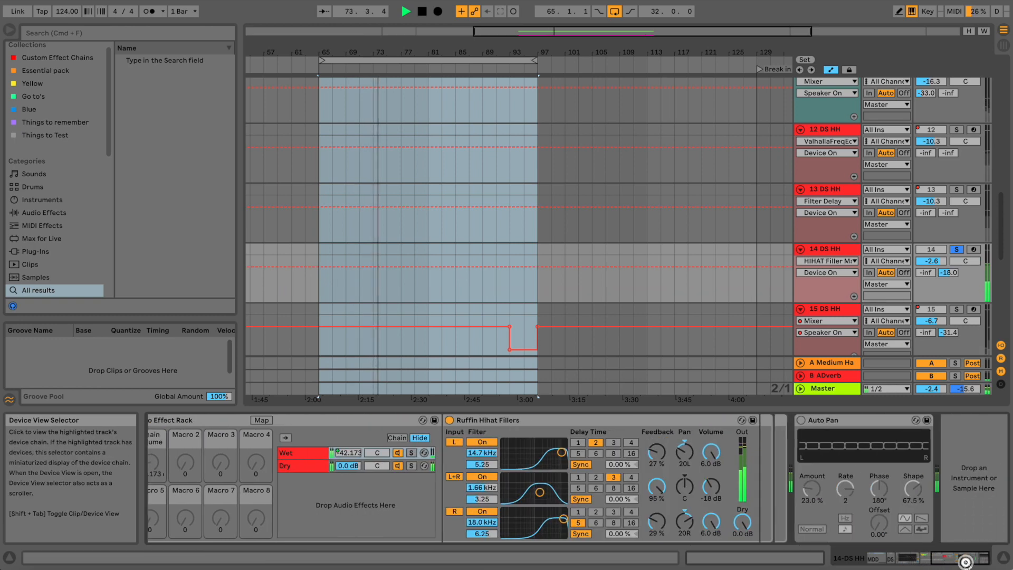
left_click(928, 560)
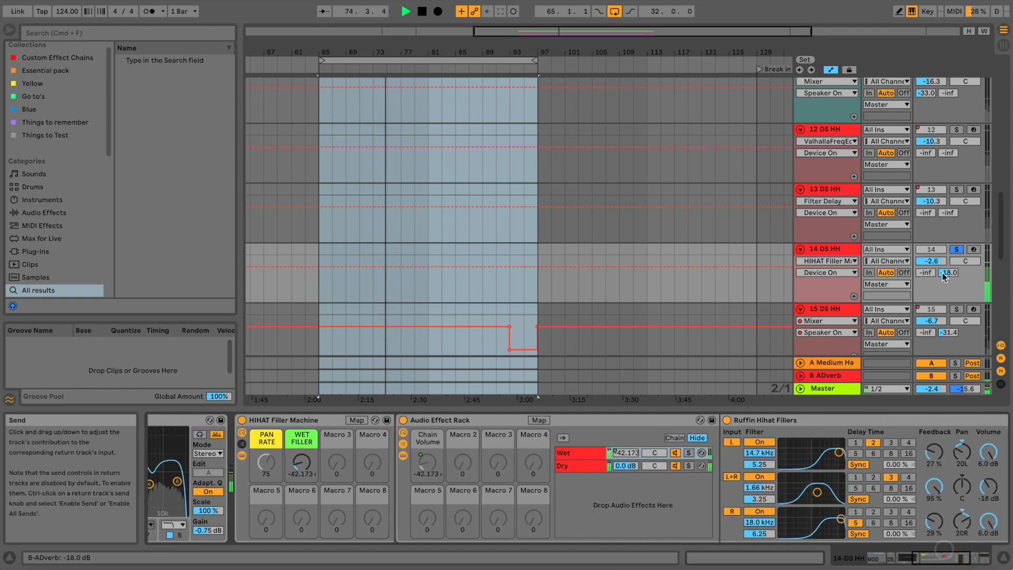
View the Gates and Notes patterns of track 14's Snake sequencer.
left_click(847, 313)
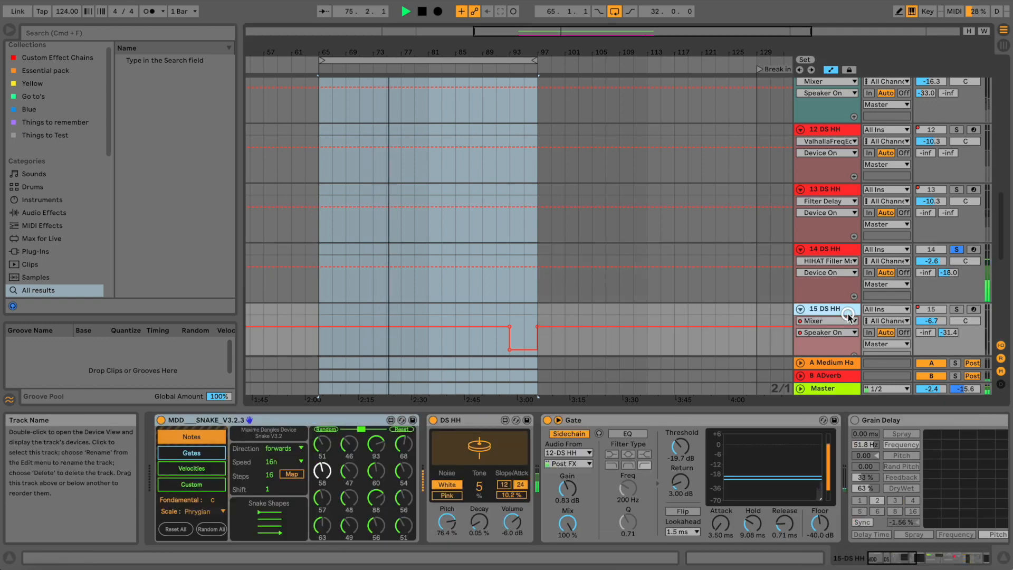
left_click(847, 247)
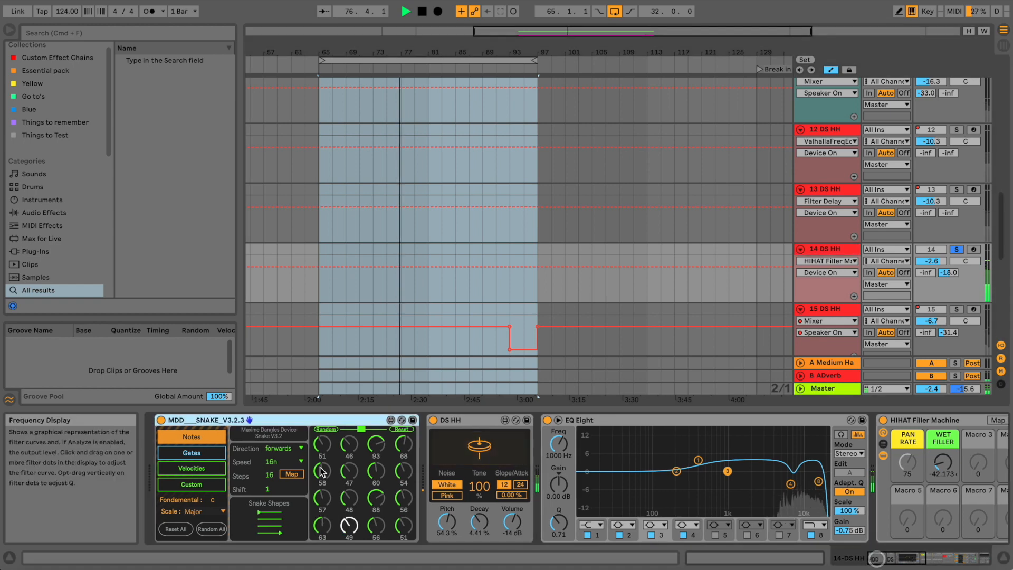
left_click(192, 452)
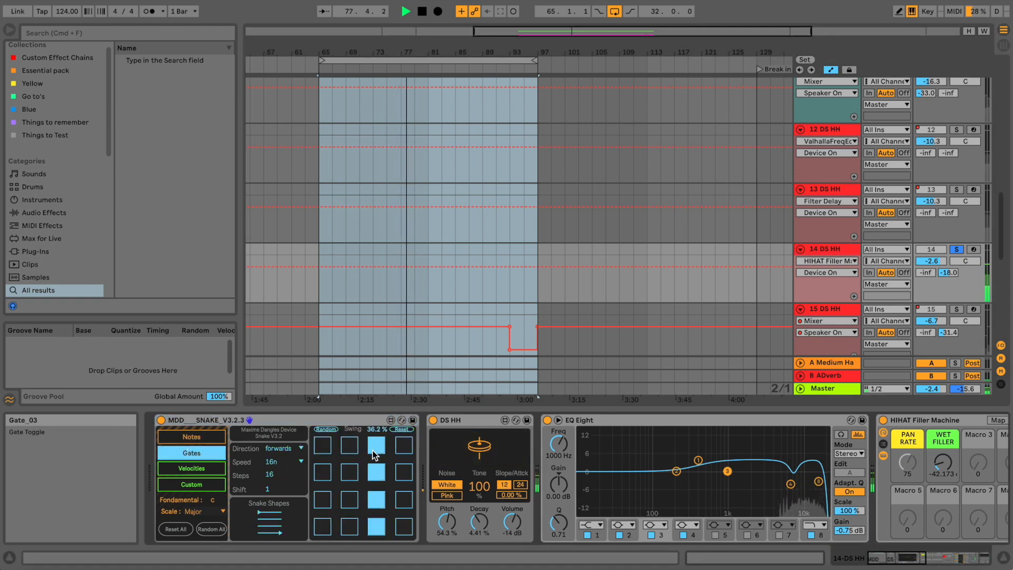
left_click(192, 436)
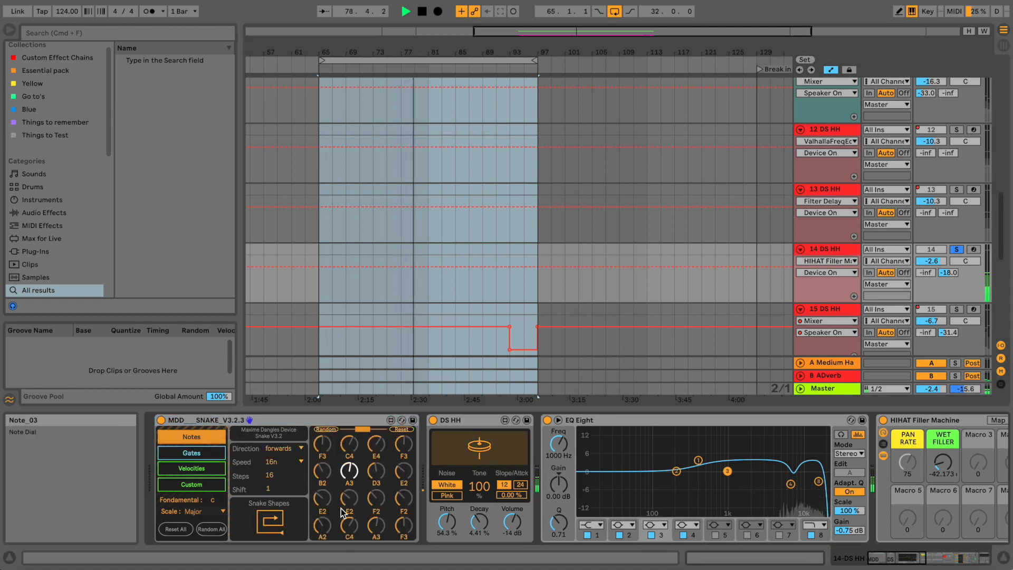
left_click(849, 249)
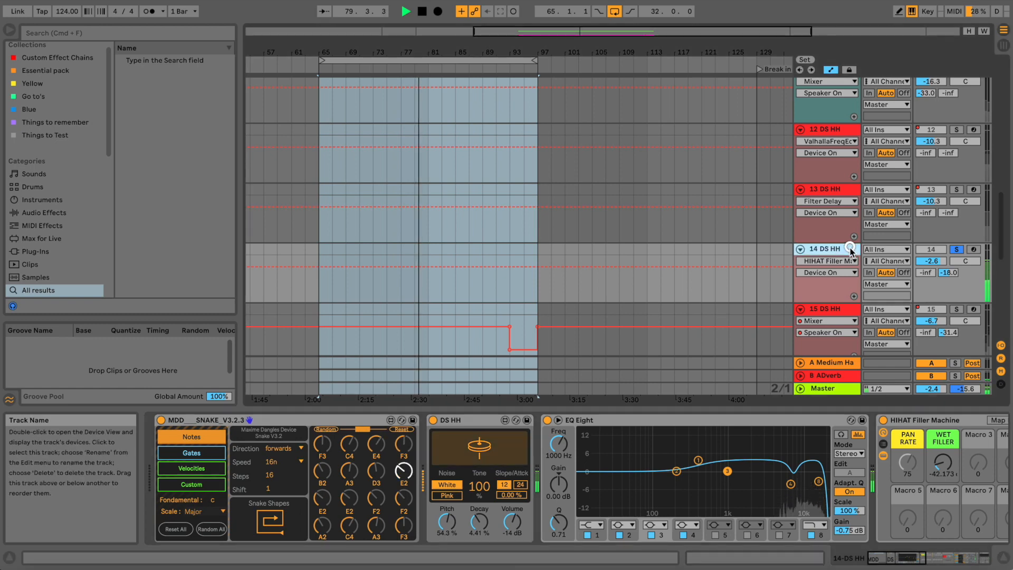
Solo track 15 DS HH with its devices shown, and bypass and reactivate its Gate sidechained from track 12.
left_click(962, 308)
left_click(843, 309)
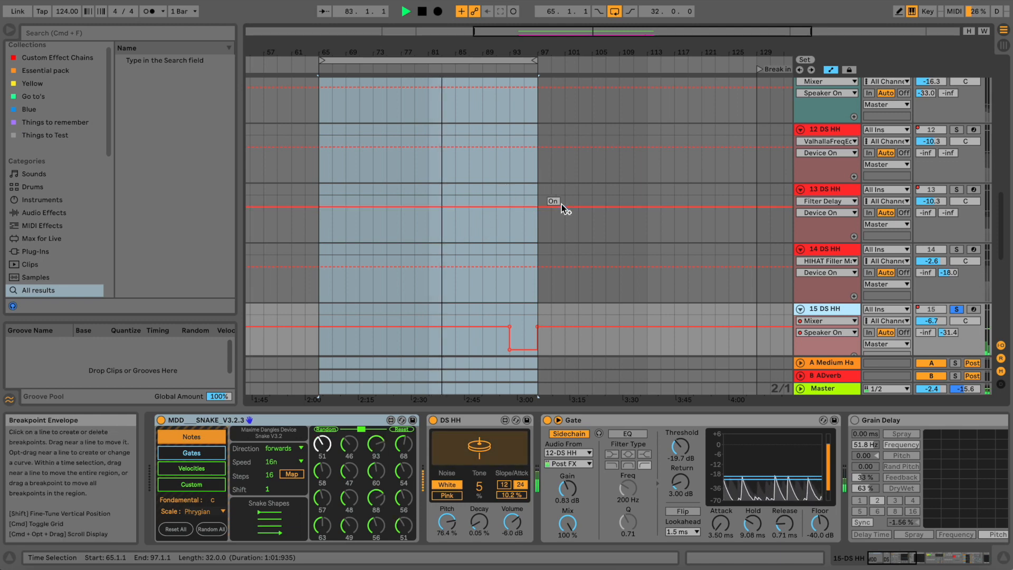
scroll(622, 274, "down", 1)
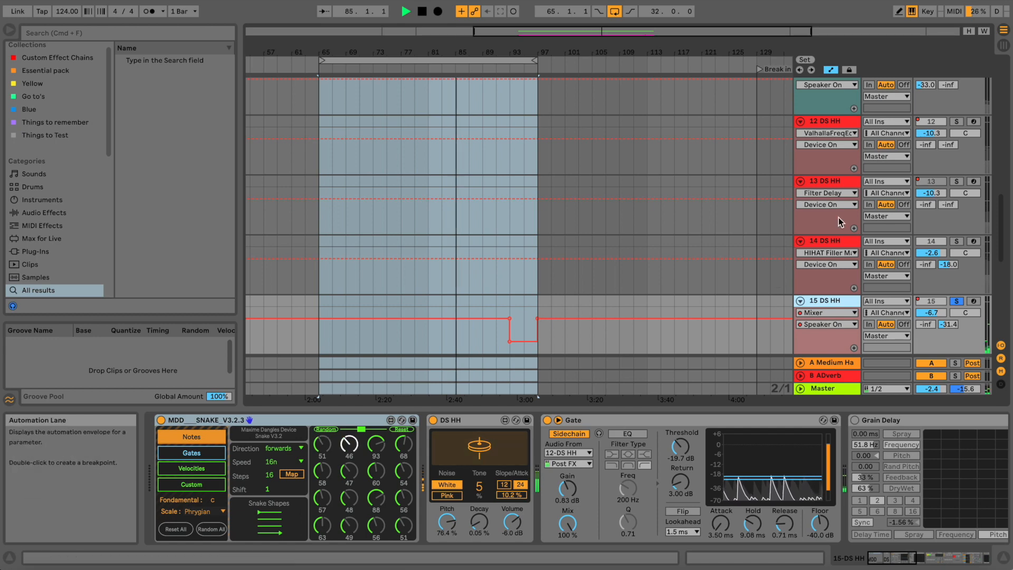
left_click(956, 121)
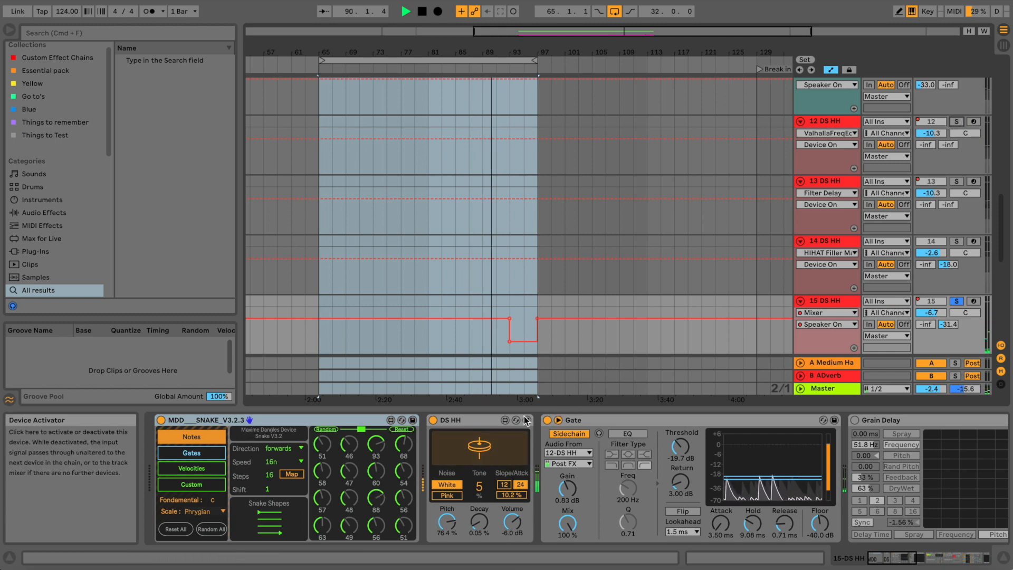
left_click(546, 420)
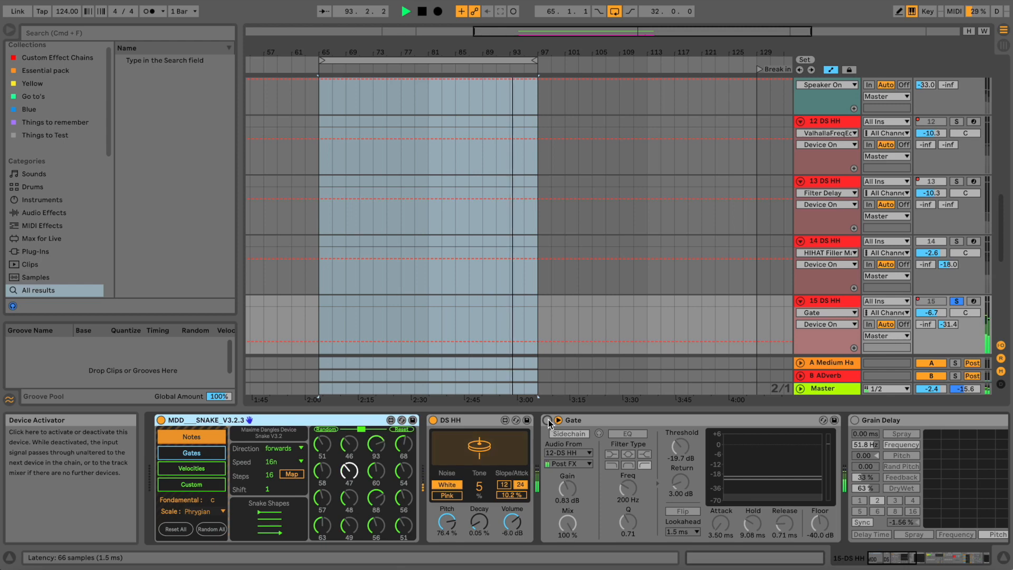
left_click(547, 420)
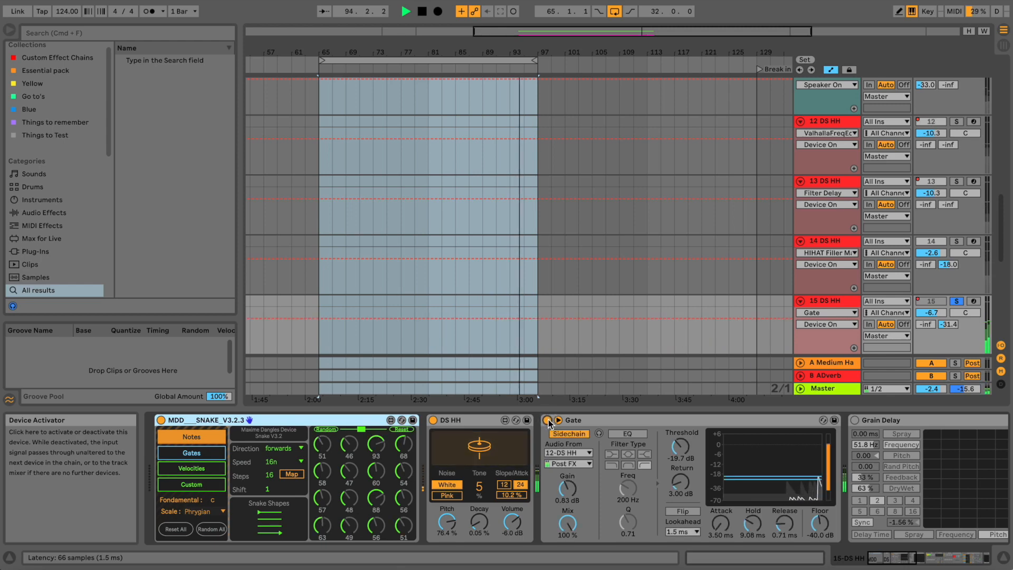
Lower the Threshold of track 15's Gate to -25.4 dB and solo track 12 alongside it.
mouse_move(676, 451)
left_mouse_down()
mouse_move(675, 409)
mouse_move(676, 469)
left_mouse_up()
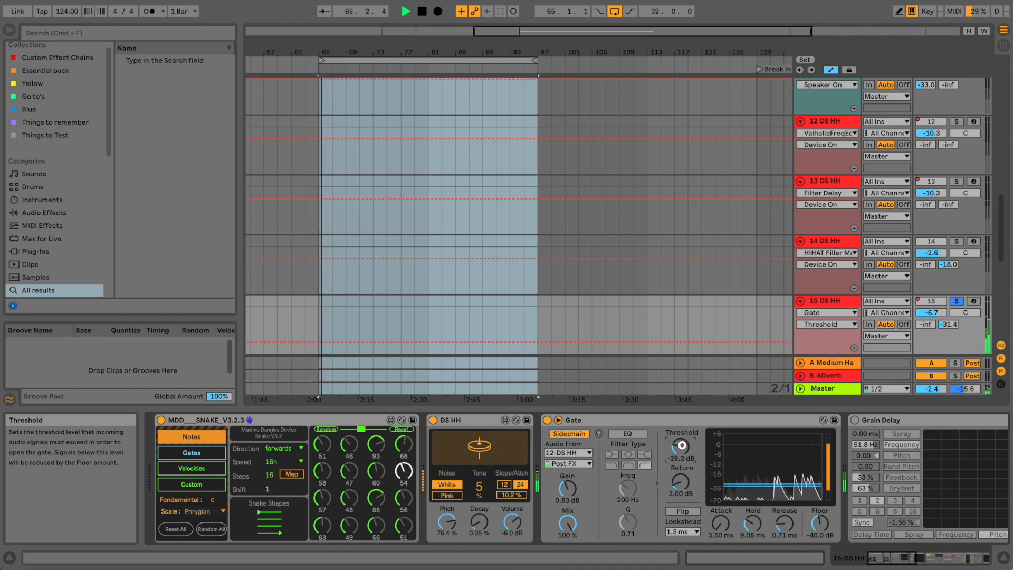
left_click_drag(681, 445, 681, 442)
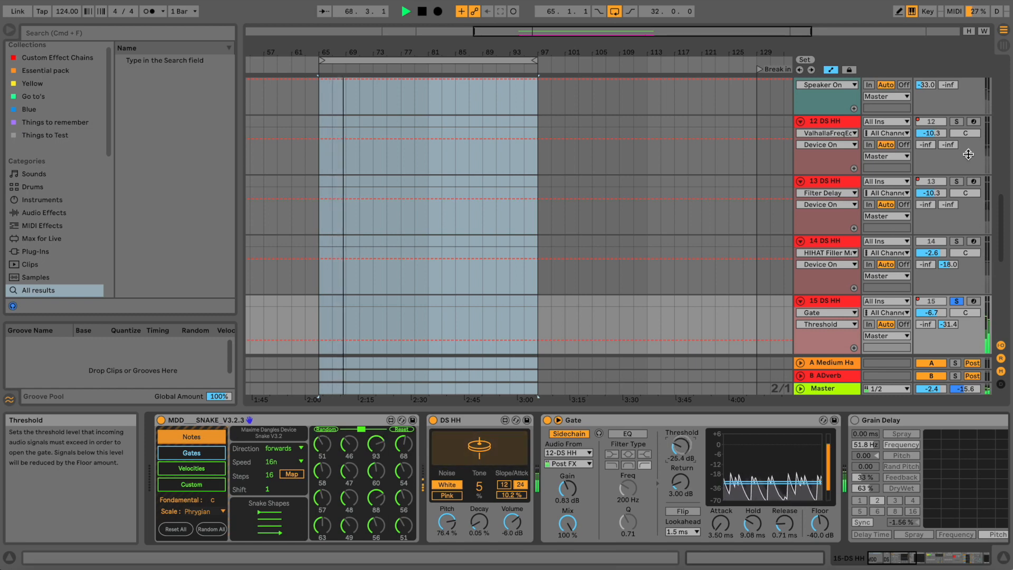
left_click(957, 122)
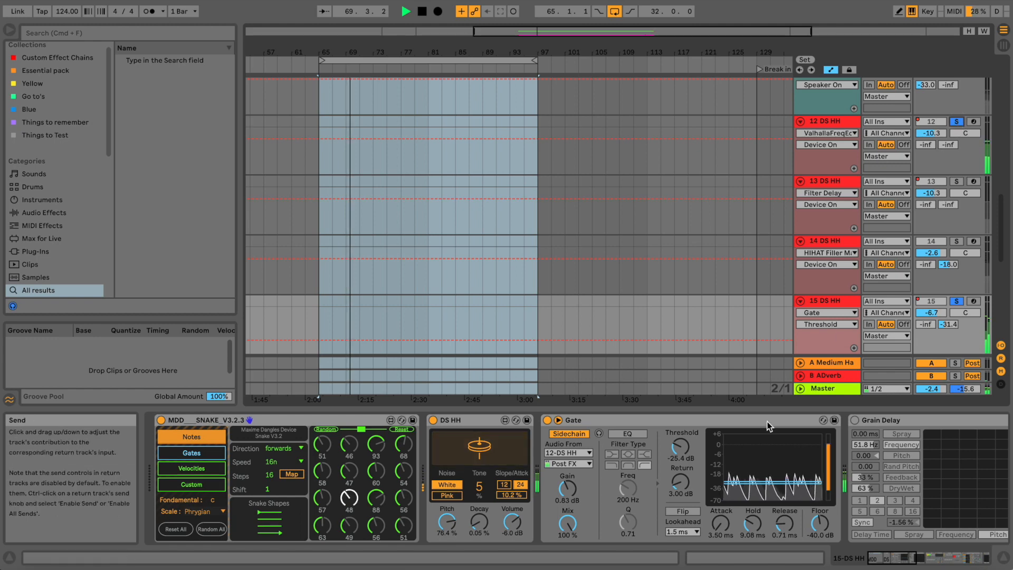
left_click_drag(681, 446, 681, 448)
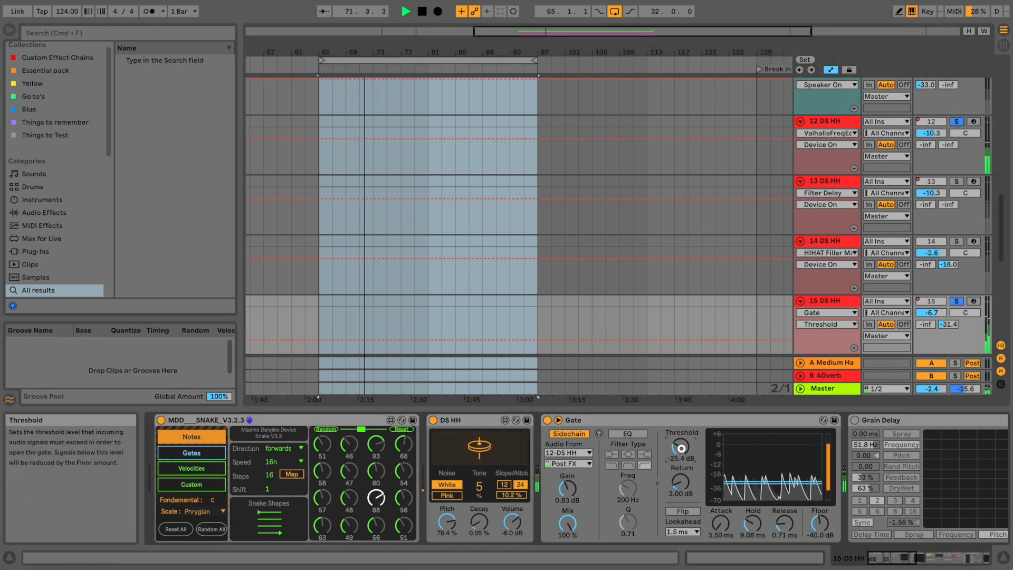
Audition Decay values up to 18.5 % on track 15's DS HH instrument and settle on 1.64 %.
left_click_drag(478, 523, 475, 500)
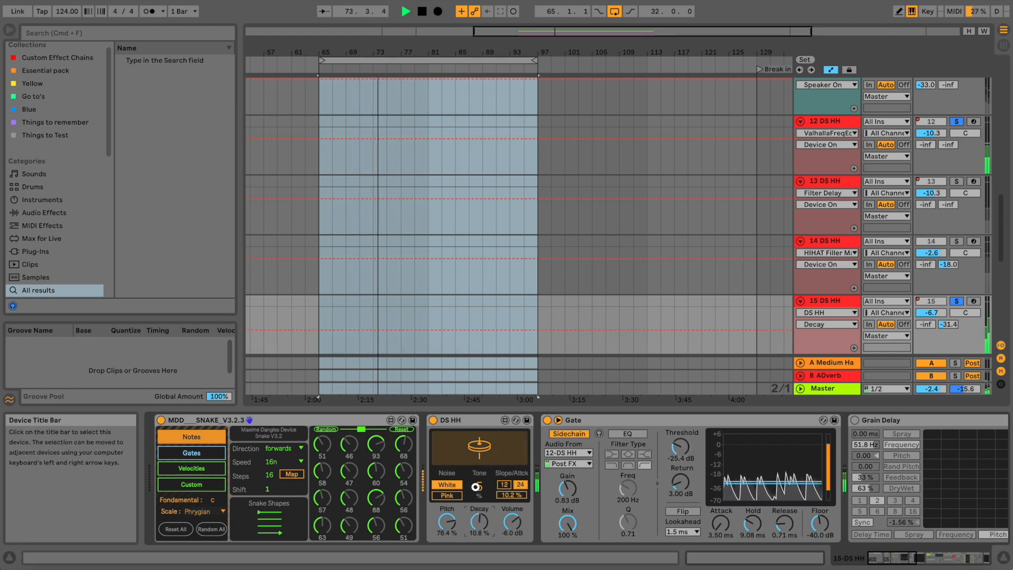
left_click_drag(476, 489, 467, 462)
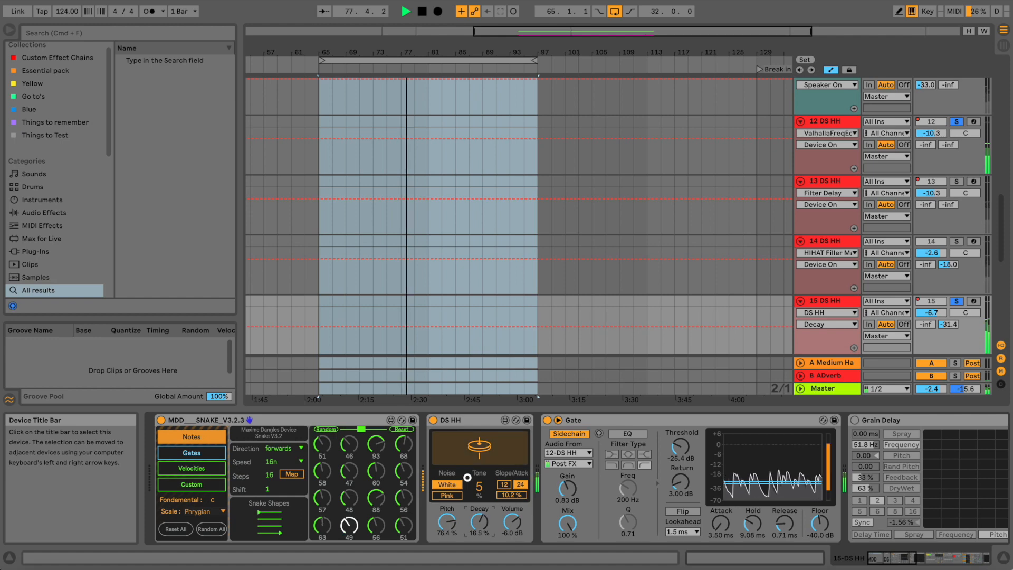
left_click_drag(467, 469, 459, 501)
Try the Gate Threshold on track 15 at -19.7 dB, set it to -26.9 dB and stop playback.
mouse_move(680, 447)
left_mouse_down()
mouse_move(680, 430)
mouse_move(680, 452)
left_mouse_up()
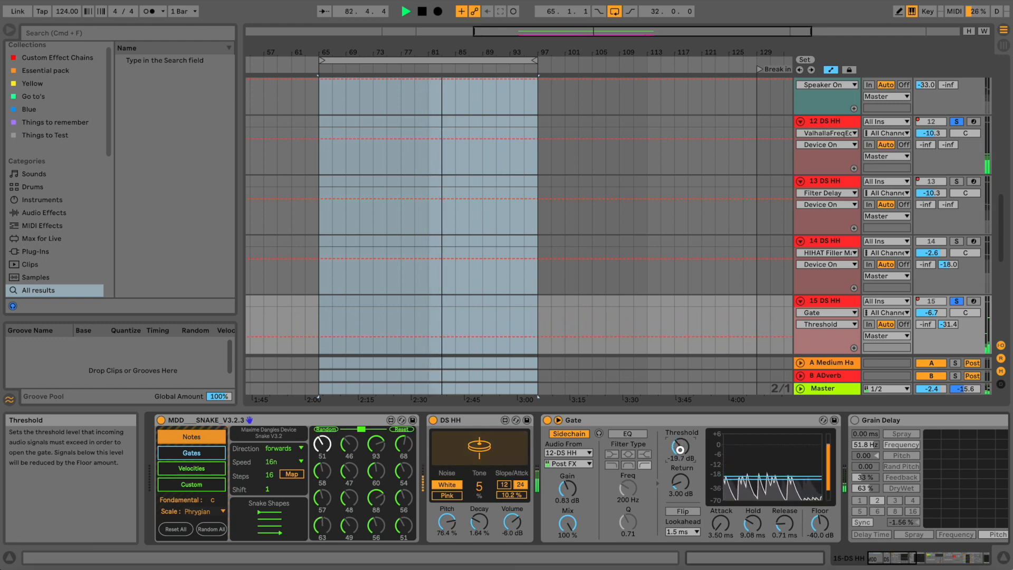
left_click_drag(680, 449, 680, 452)
key("space")
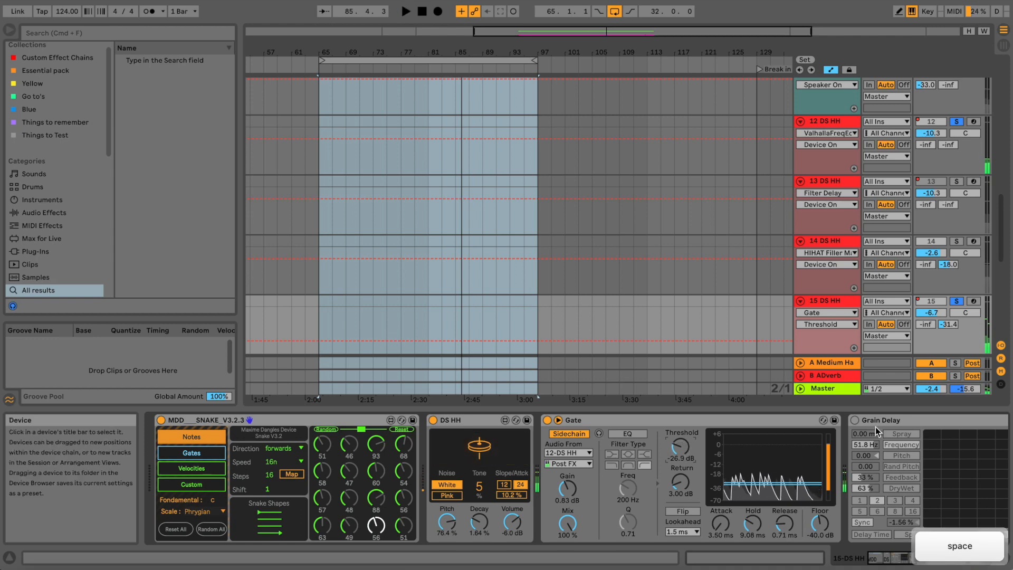
Activate the Grain Delay on track 15, start playback and lower the Gate Threshold to -30.9 dB.
left_click(855, 420)
key("space")
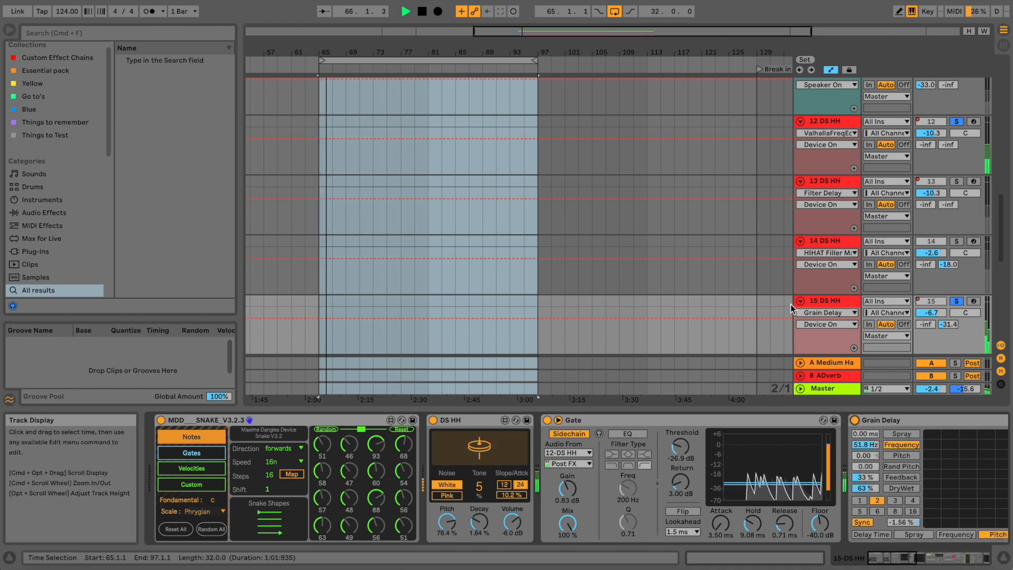
left_click_drag(685, 443, 683, 445)
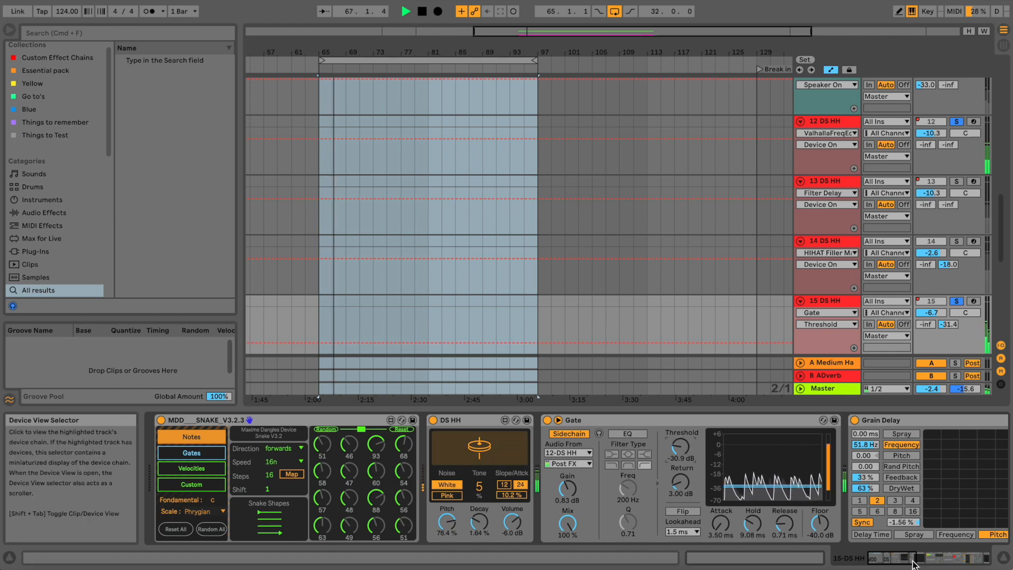
Bypass and reactivate ValhallaSupermassive at the end of track 15's device chain to compare the sound.
left_click(944, 558)
left_click(981, 559)
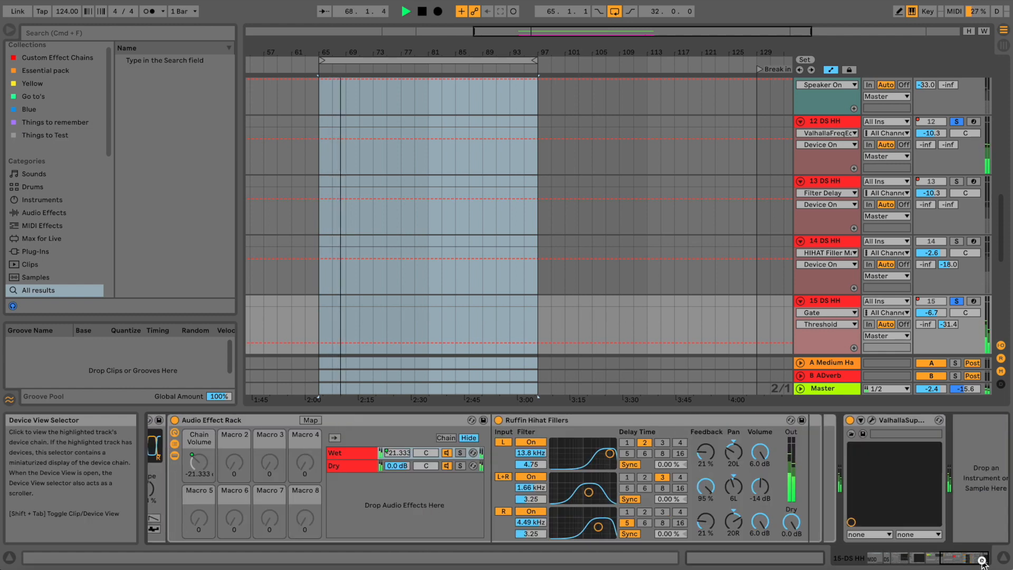
left_click(851, 420)
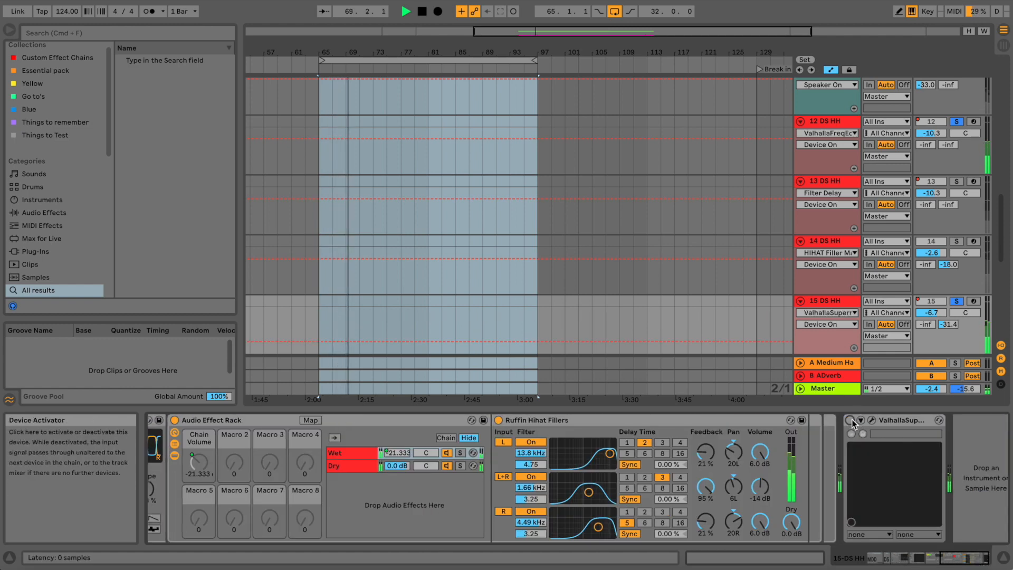
left_click(850, 420)
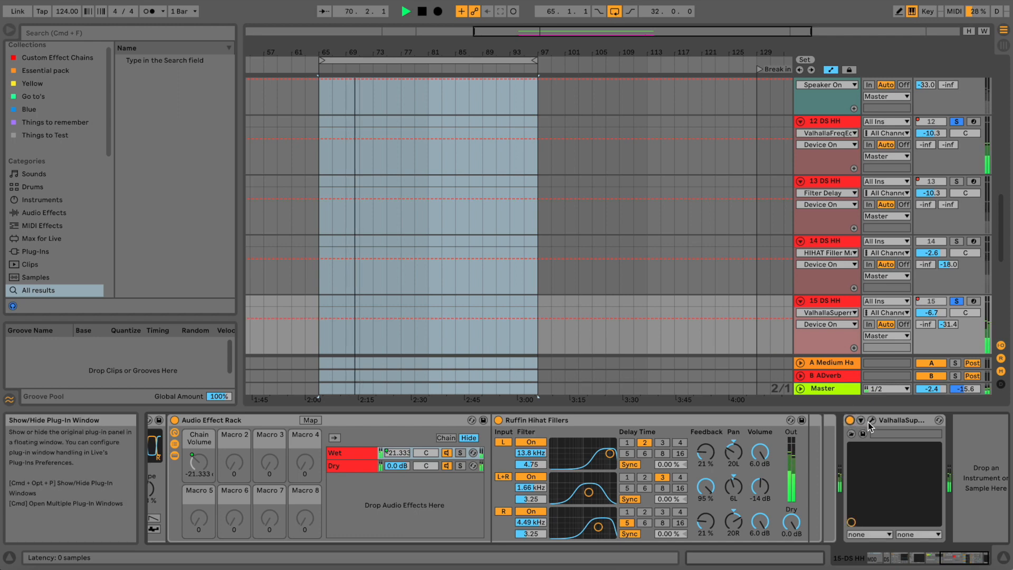
Solo track 16 CLAP_10 with its devices shown, and bypass and reactivate its Dry Snappy Clap effect.
scroll(838, 300, "down", 3)
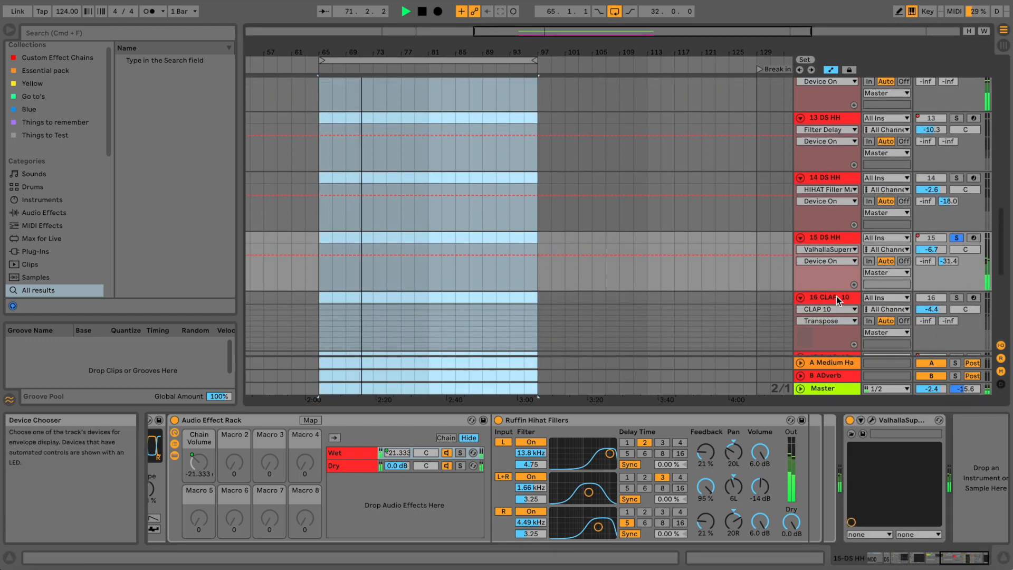
left_click(837, 298)
left_click(956, 297)
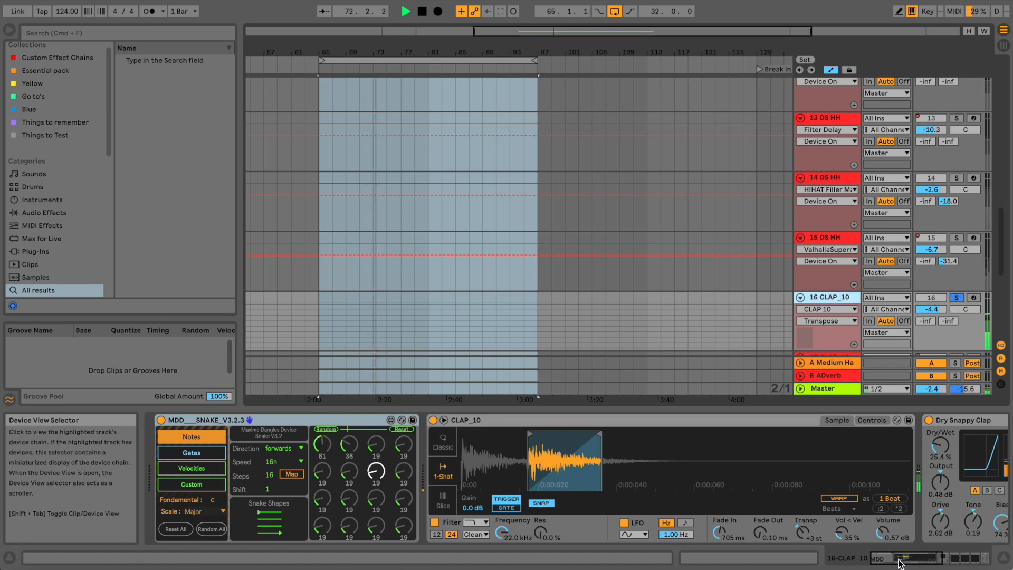
left_click(923, 558)
left_click(640, 420)
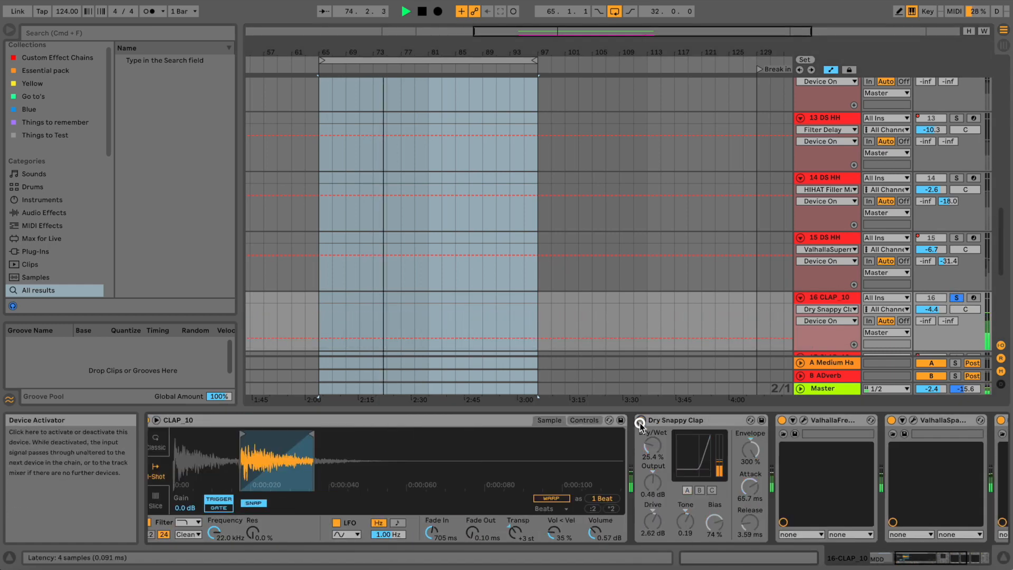
left_click(640, 420)
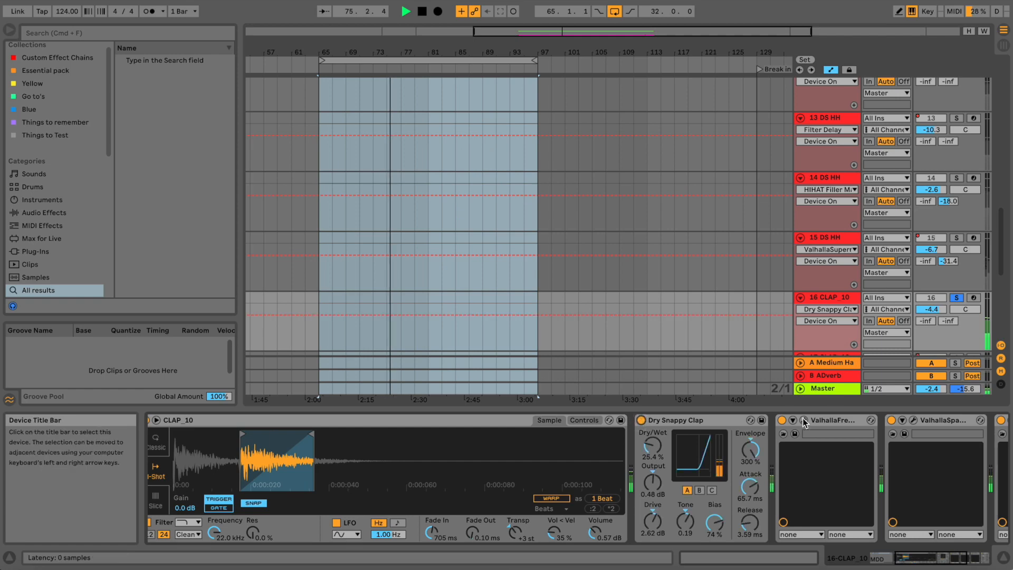
Deactivate the three Valhalla plug-ins on track 16 and group them into one Audio Effect Rack.
left_click(781, 420)
left_click(891, 420)
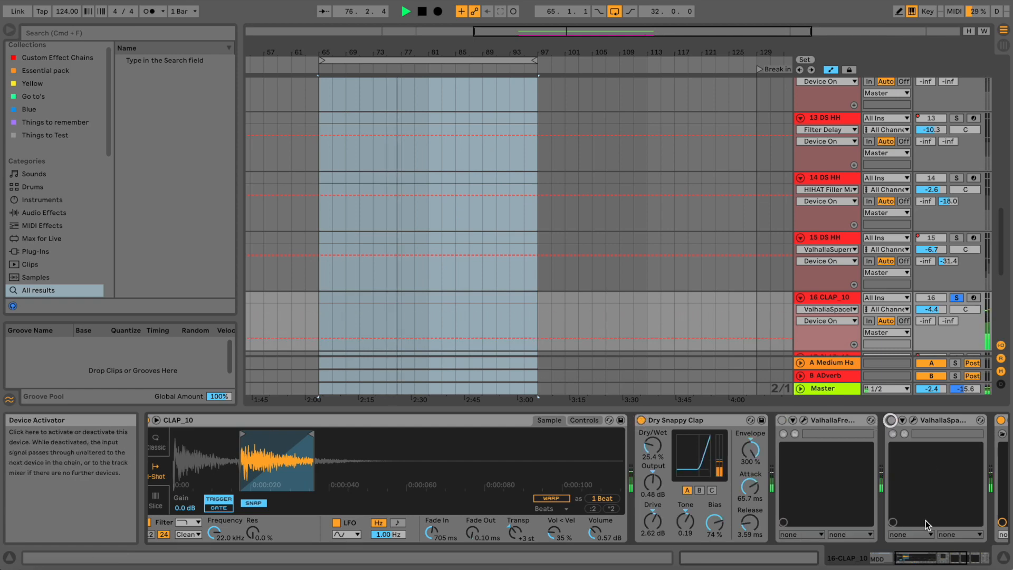
scroll(923, 522, "right", 5)
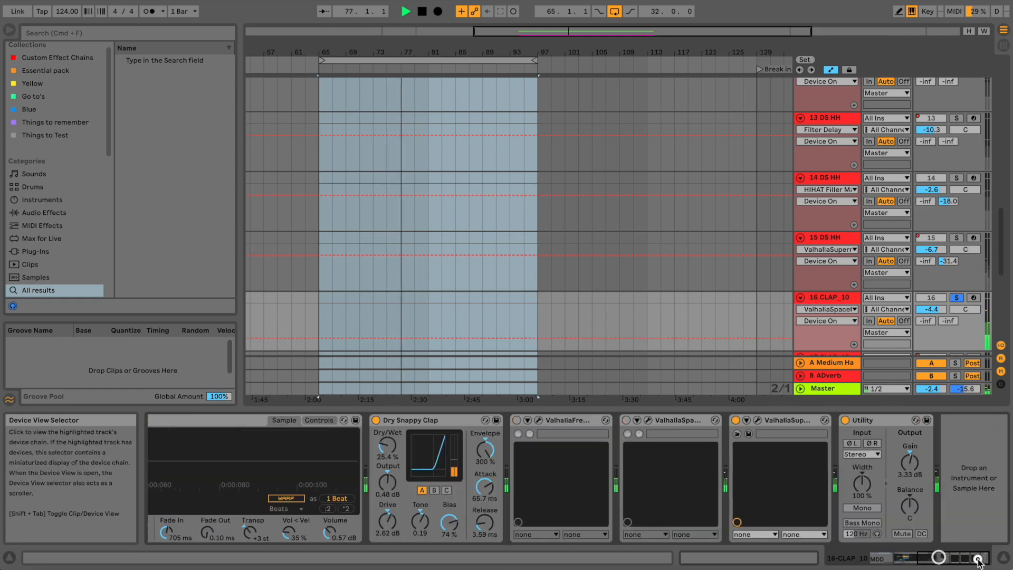
left_click(736, 420)
left_click(554, 423)
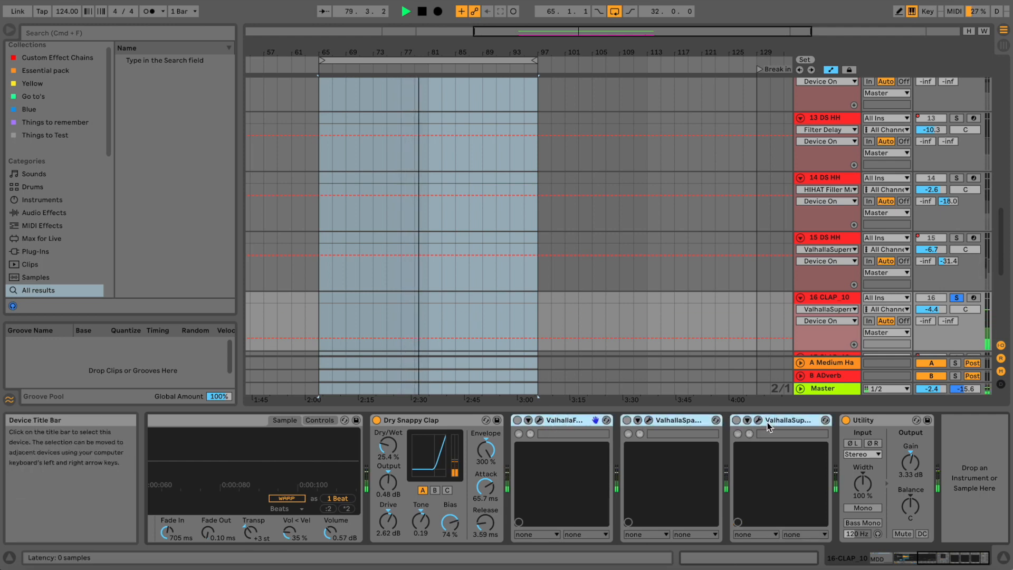
key("super+g")
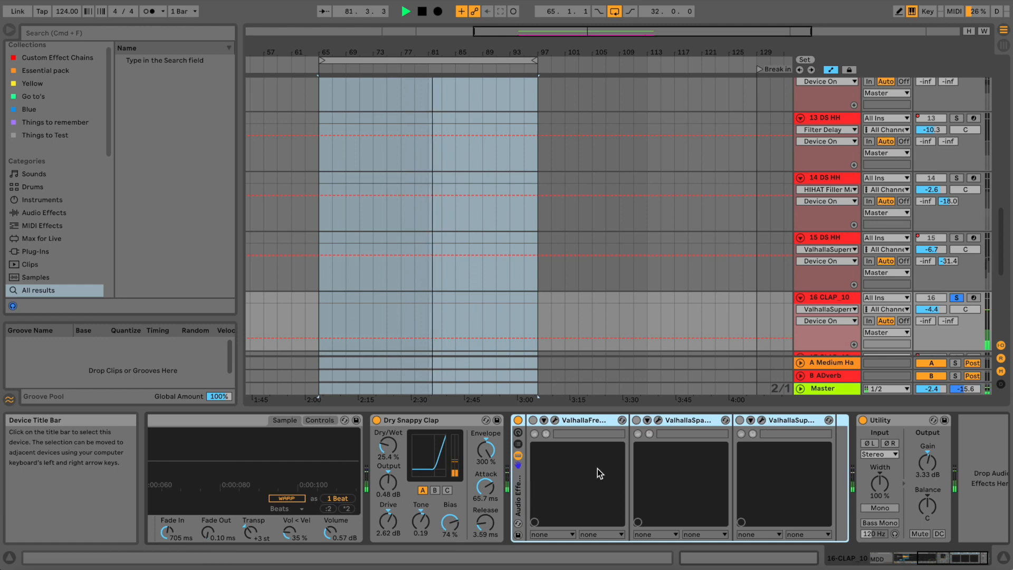
Reactivate ValhallaFreqEcho, ValhallaSpaceModulator and ValhallaSupermassive one by one inside track 16's rack.
left_click(533, 420)
left_click(637, 420)
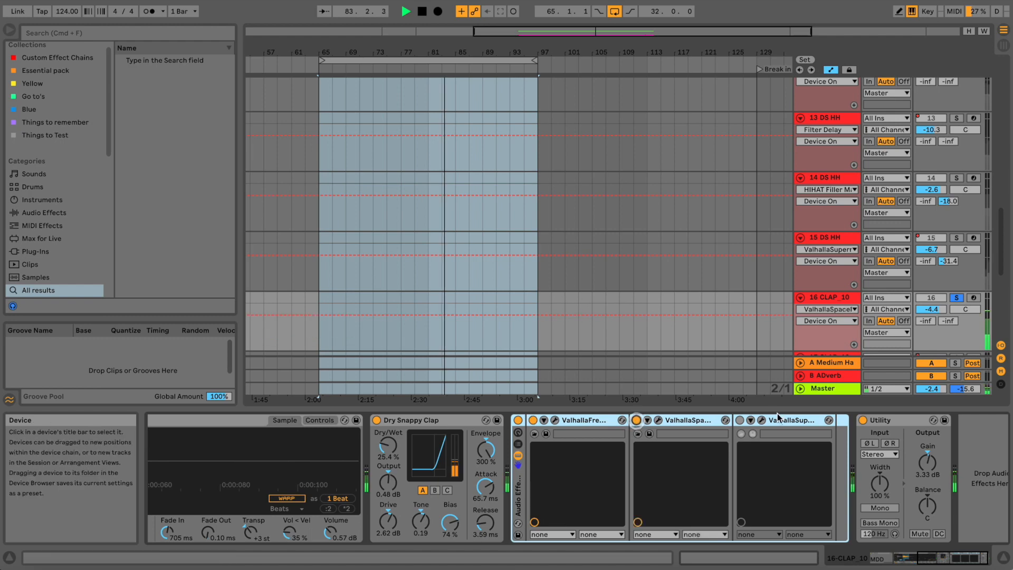
left_click(739, 421)
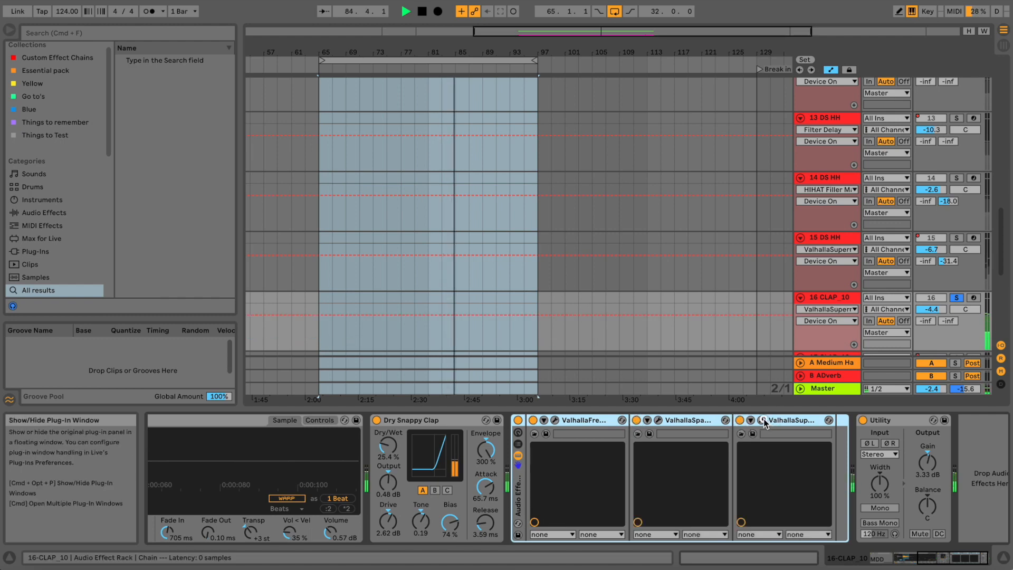
Examine the settings of ValhallaSupermassive, ValhallaFreqEcho and ValhallaSpaceModulator on track 16 and close their windows.
left_click(762, 420)
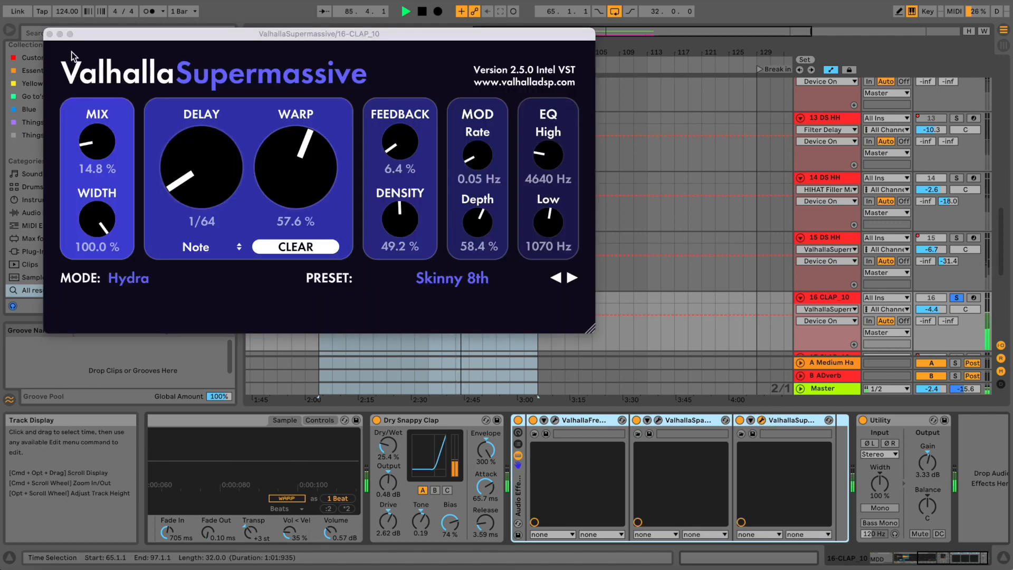
left_click(49, 33)
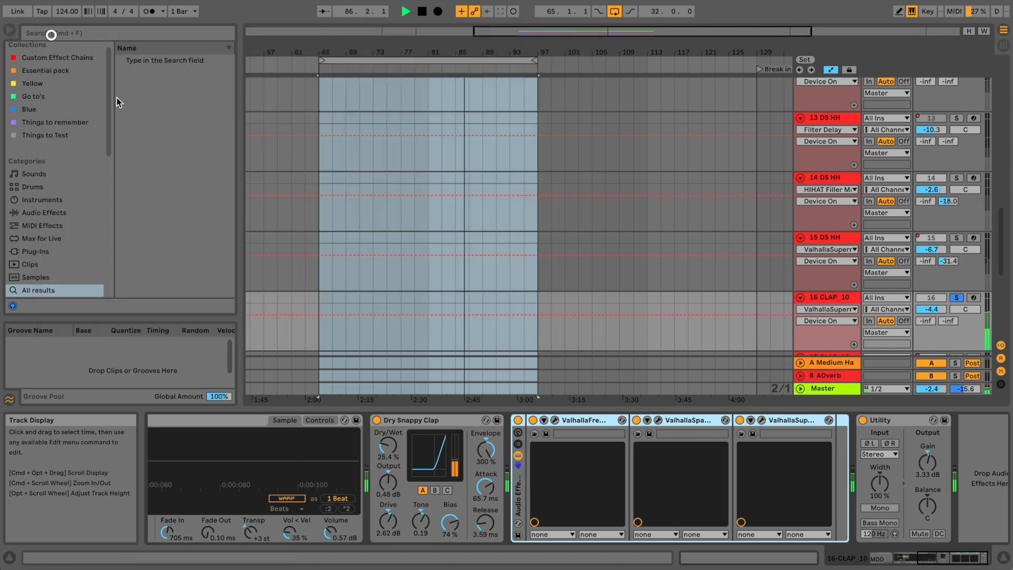
left_click(556, 420)
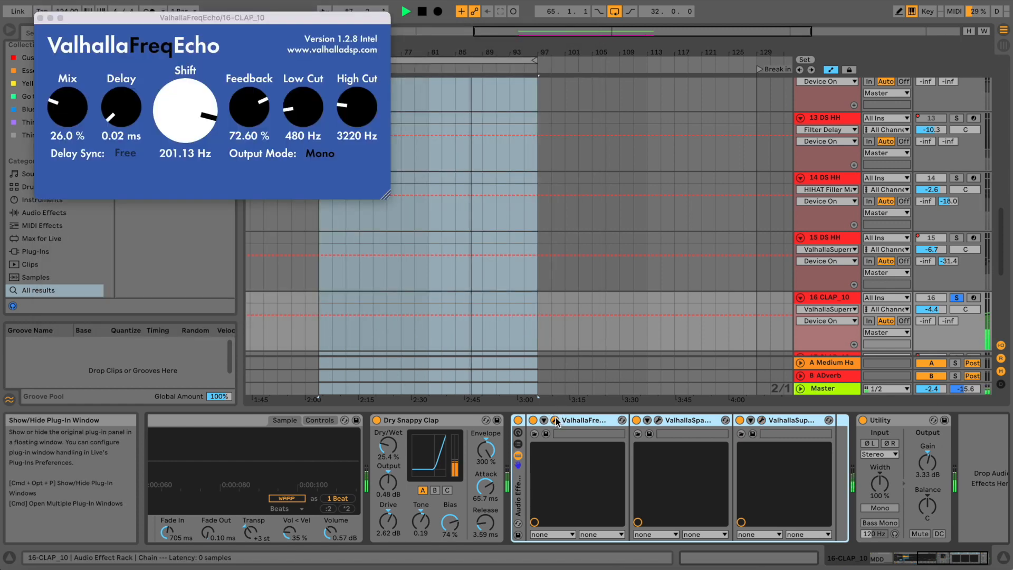
left_click(658, 420)
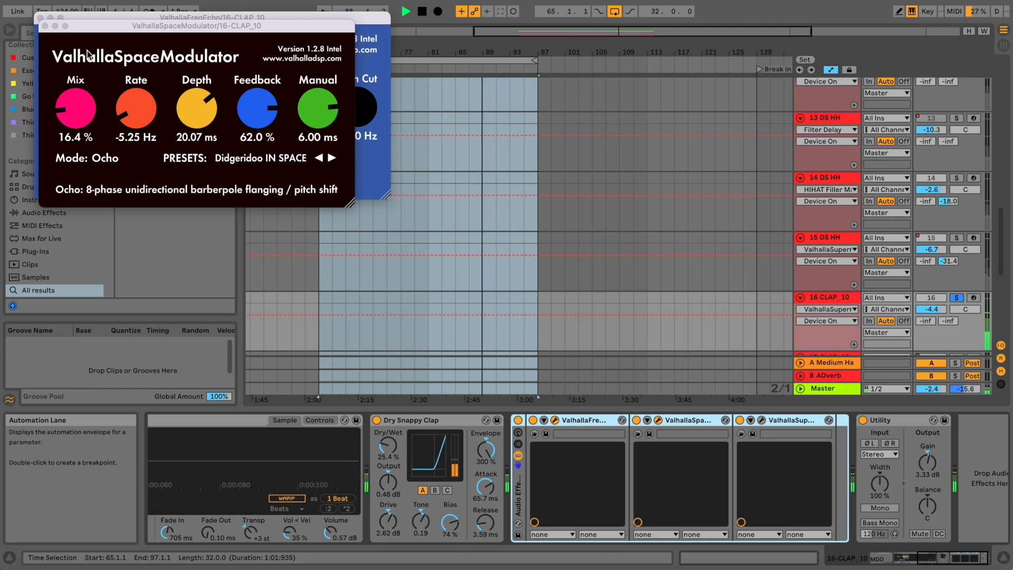
left_click(45, 26)
left_click(40, 19)
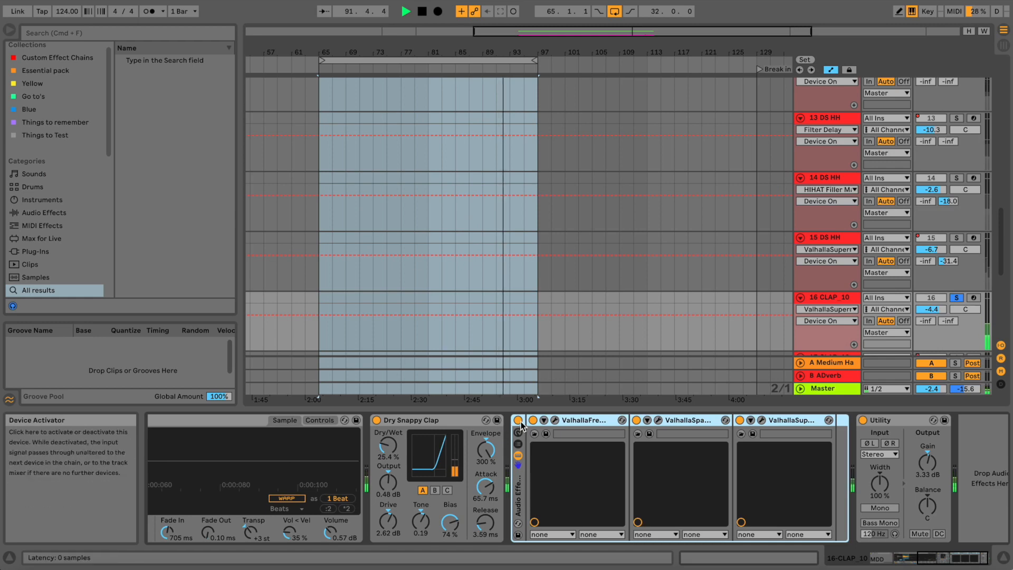
Bypass and reactivate track 16's Audio Effect Rack, and select the Gain control of the Utility at the chain's end.
left_click_drag(949, 560, 929, 560)
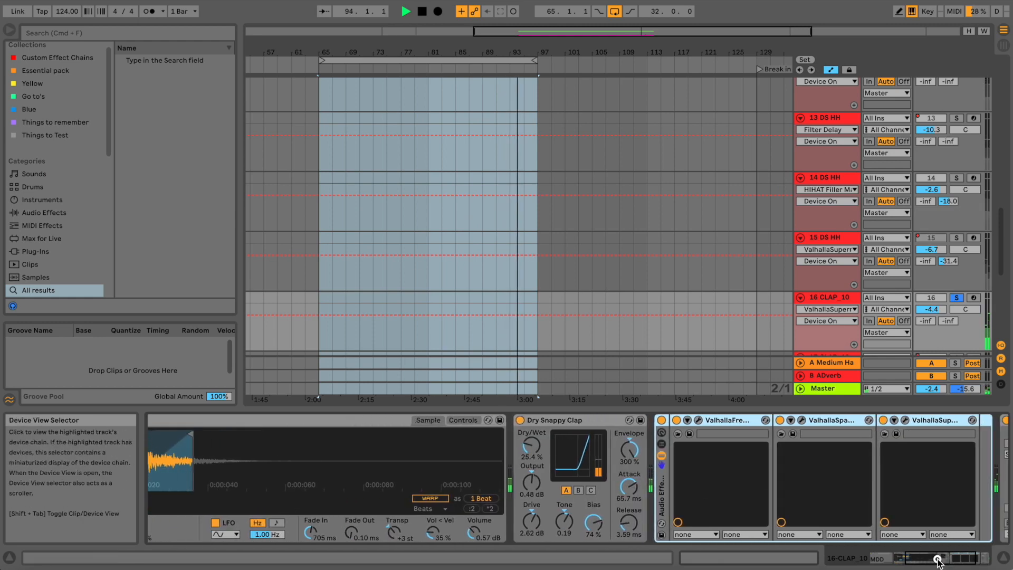
left_click(660, 421)
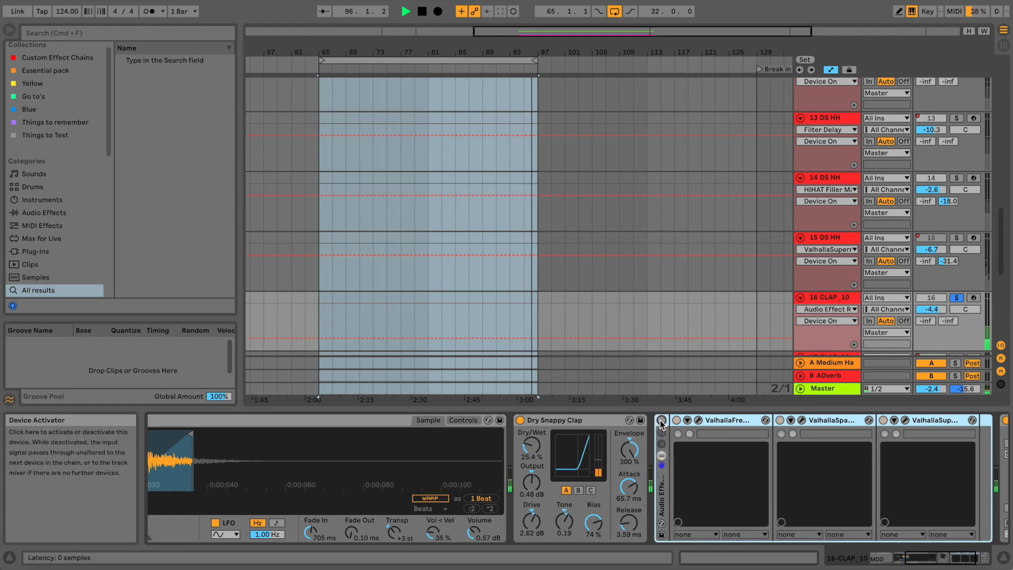
left_click(660, 420)
scroll(691, 317, "down", 2)
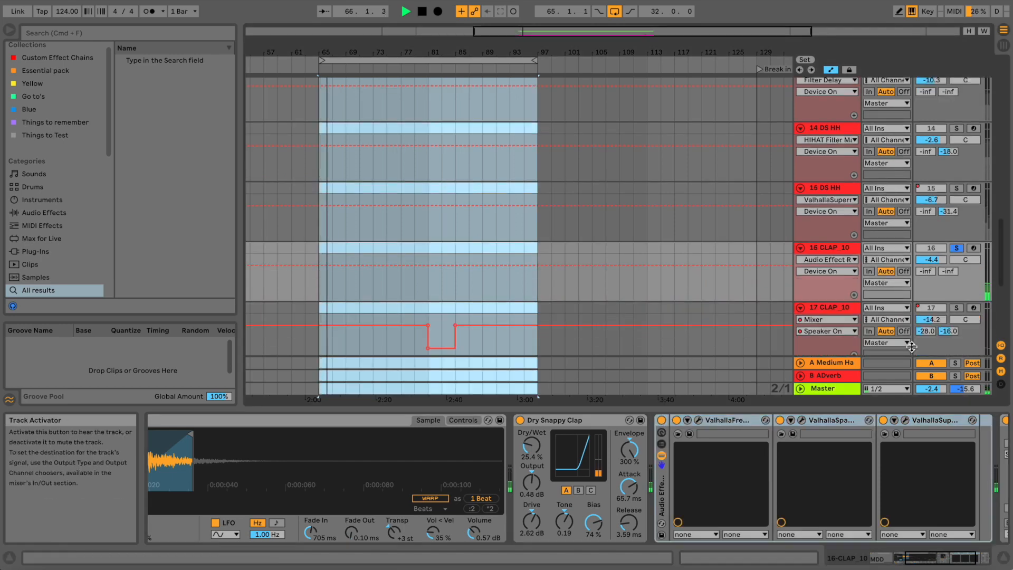
left_click(939, 559)
left_click_drag(939, 559, 950, 560)
left_click(907, 460)
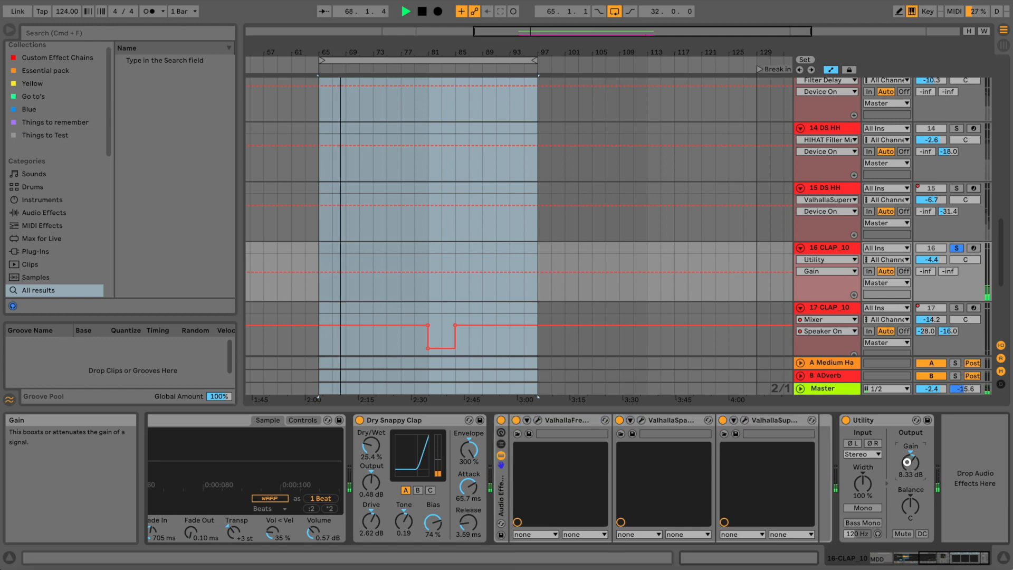
Solo track 17 CLAP_10 with its devices shown, and solo track 16 CLAP_10 alongside it.
scroll(602, 240, "down", 4)
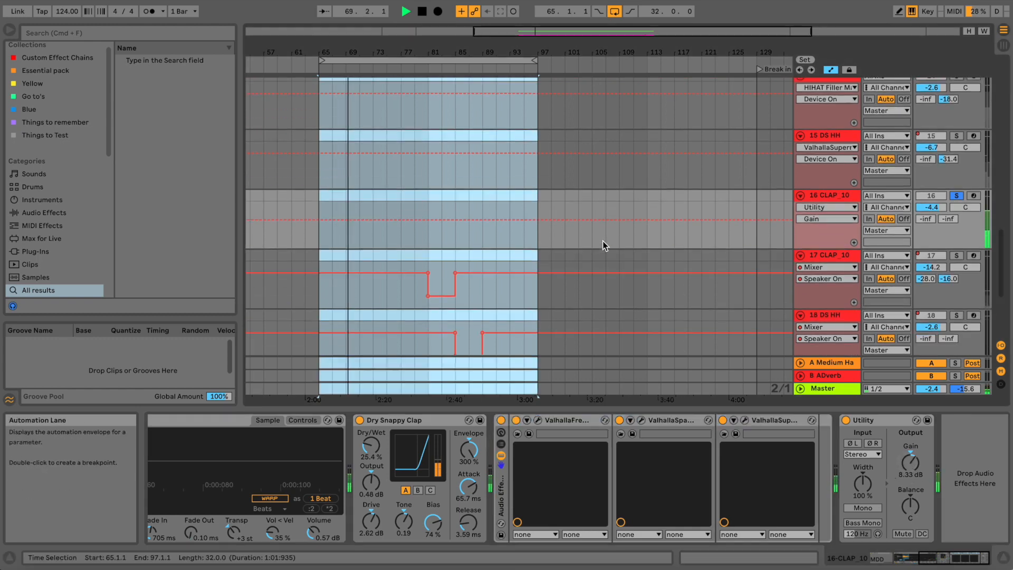
left_click(820, 216)
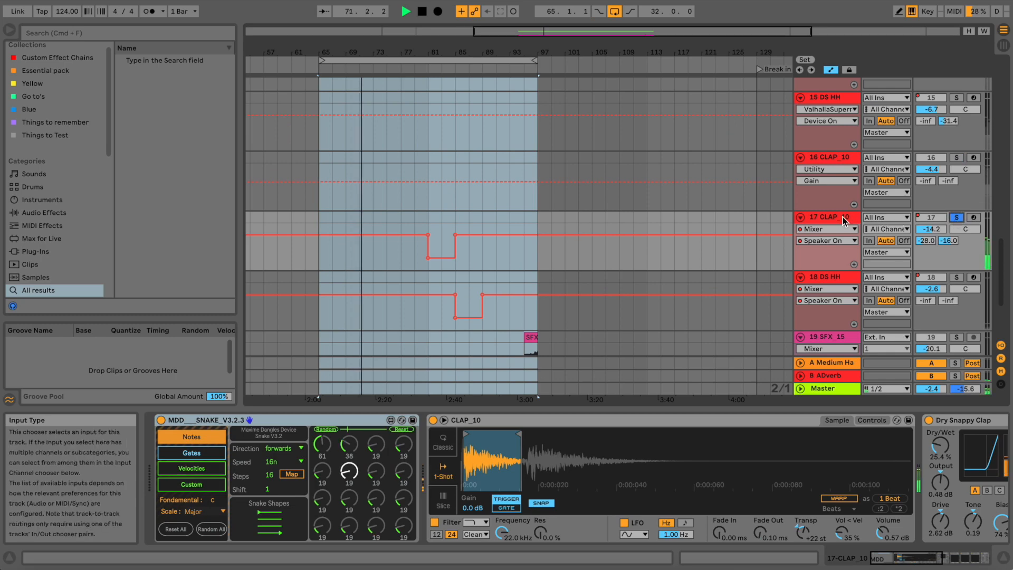
left_click(956, 217)
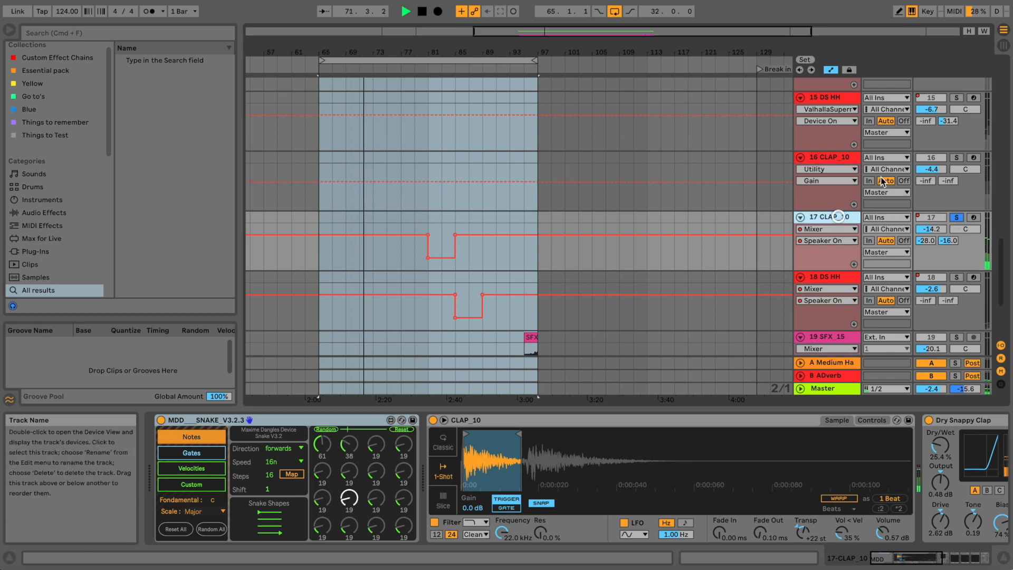
left_click(956, 158)
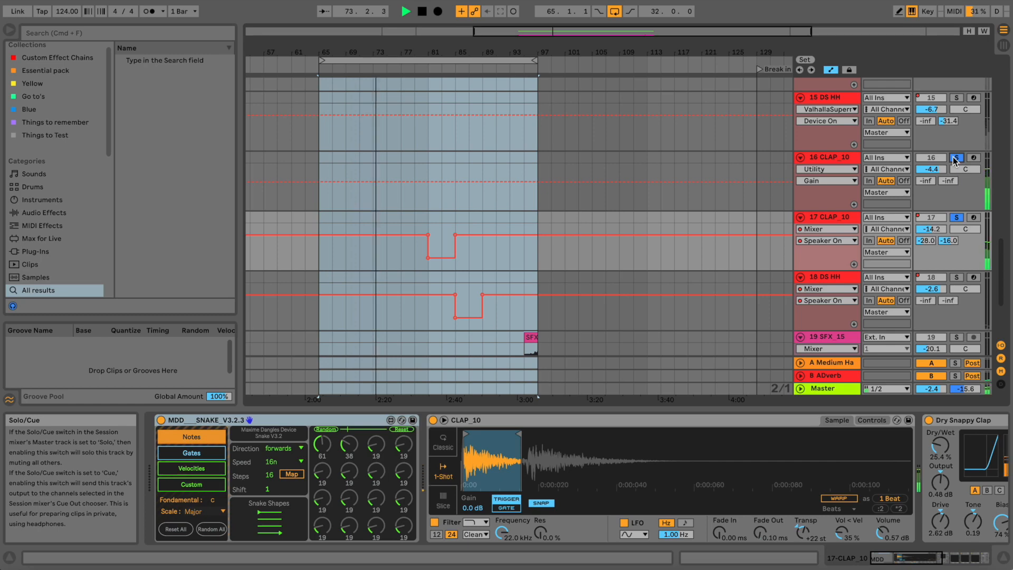
Review track 17's device chain through to its Valhalla plug-ins and Utility, and solo track 17 alone.
left_click(847, 219)
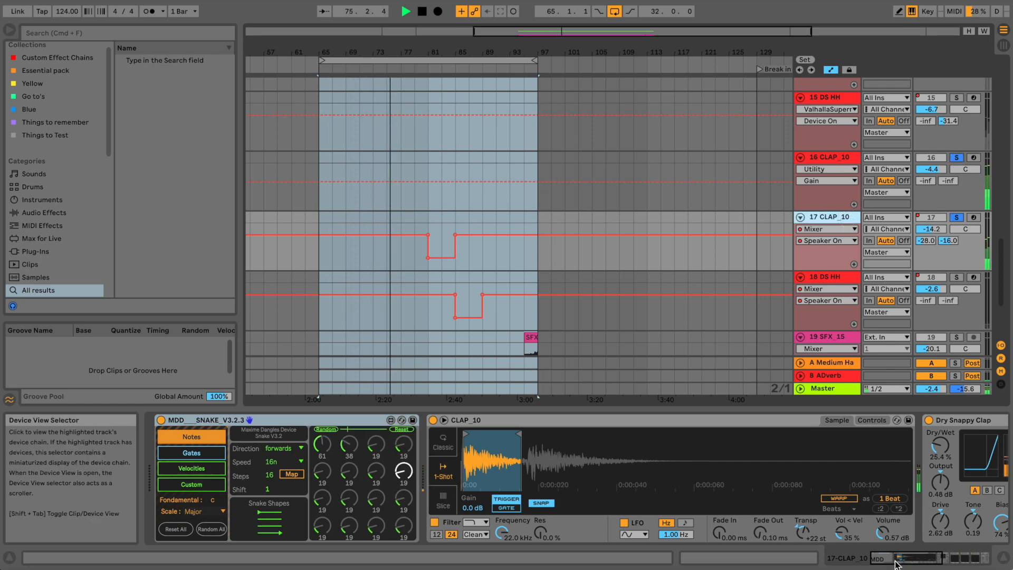
left_click(919, 560)
left_click_drag(918, 561, 936, 561)
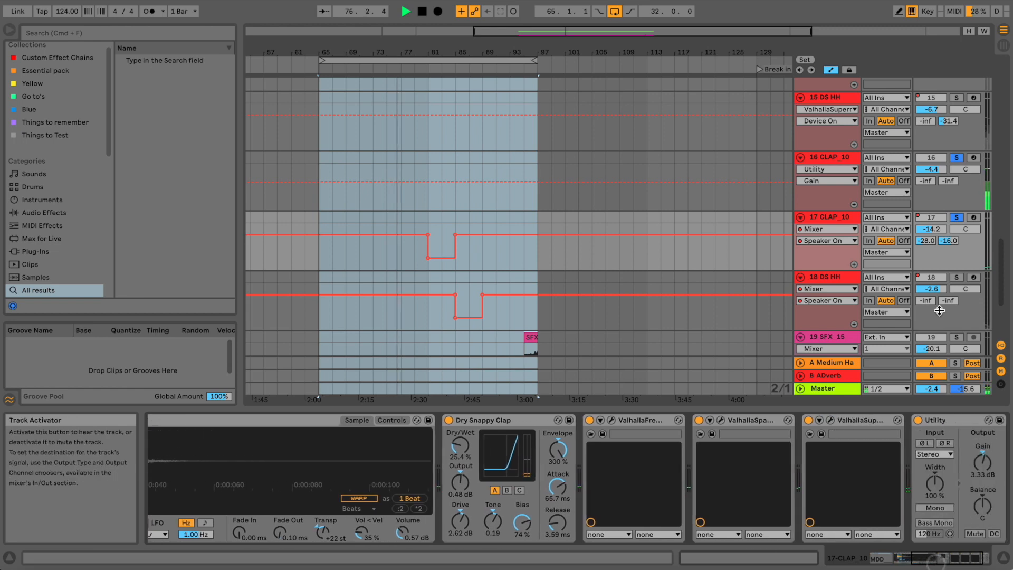
left_click(823, 216)
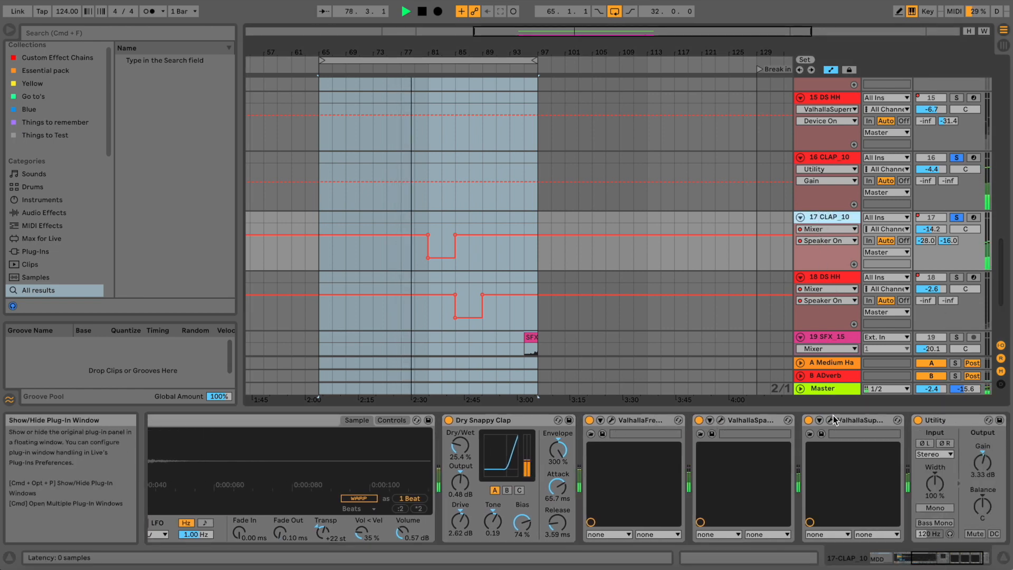
left_click(953, 217)
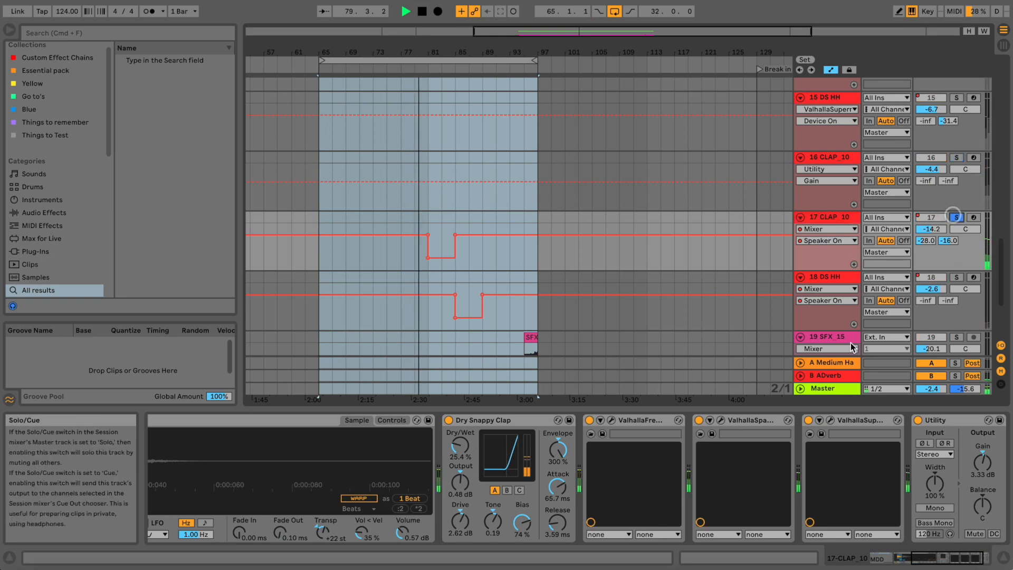
Examine the settings of ValhallaSupermassive and ValhallaSpaceModulator on track 17, and close the SpaceModulator window.
left_click(829, 420)
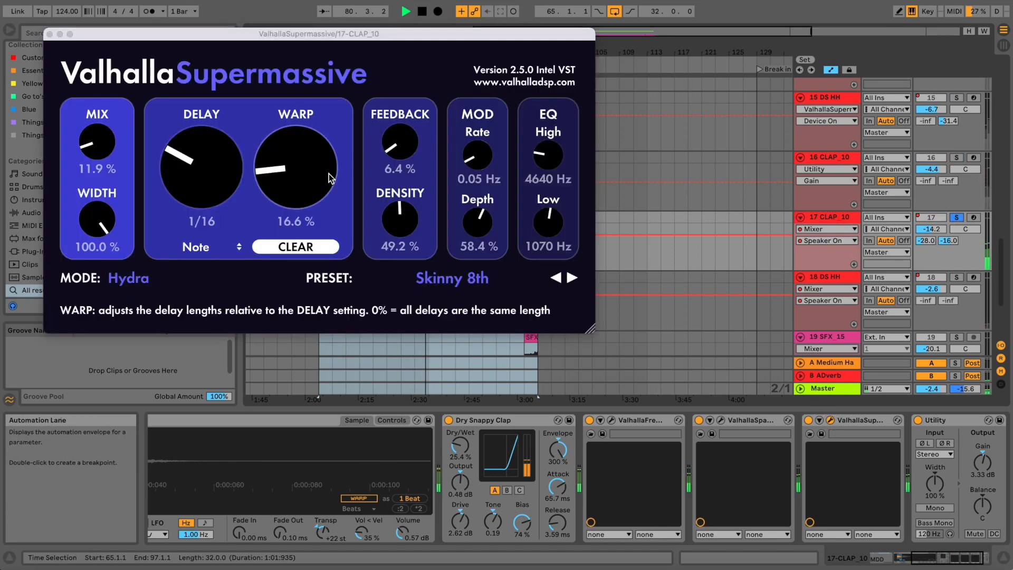
left_click(721, 420)
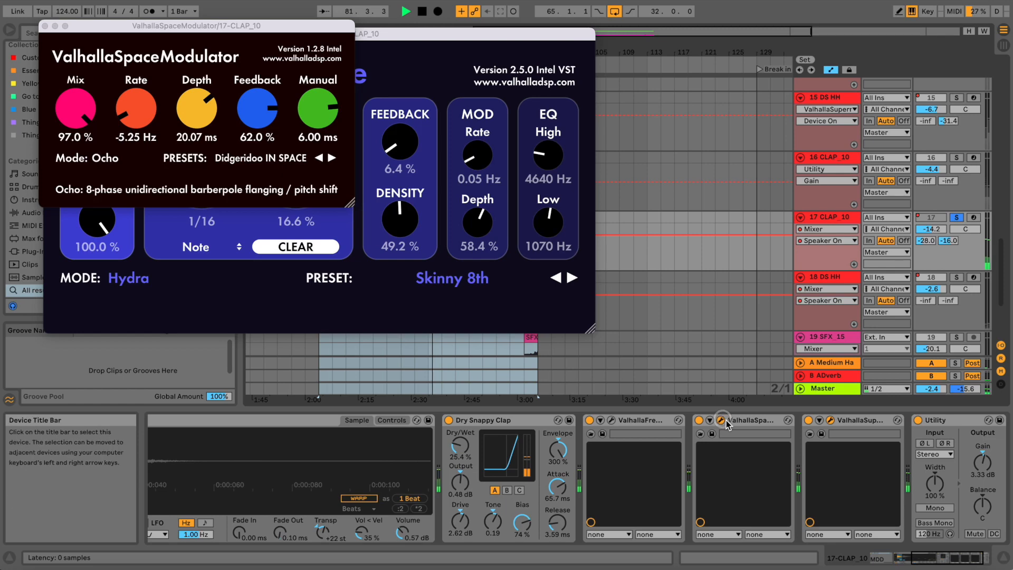
left_click(45, 26)
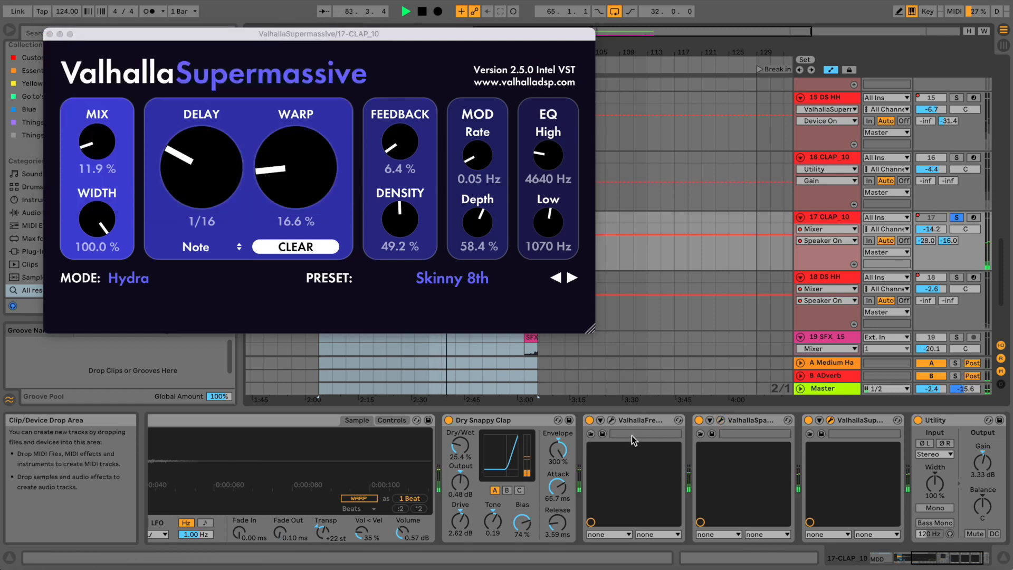
Bypass and reactivate ValhallaFreqEcho on track 17, and open its plug-in window.
left_click(590, 421)
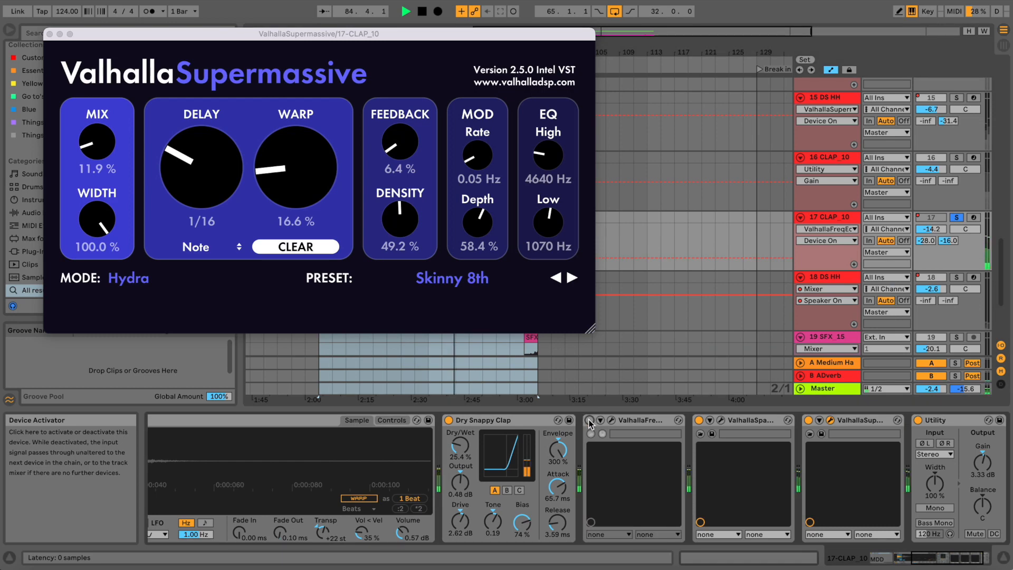
left_click(590, 421)
left_click(610, 420)
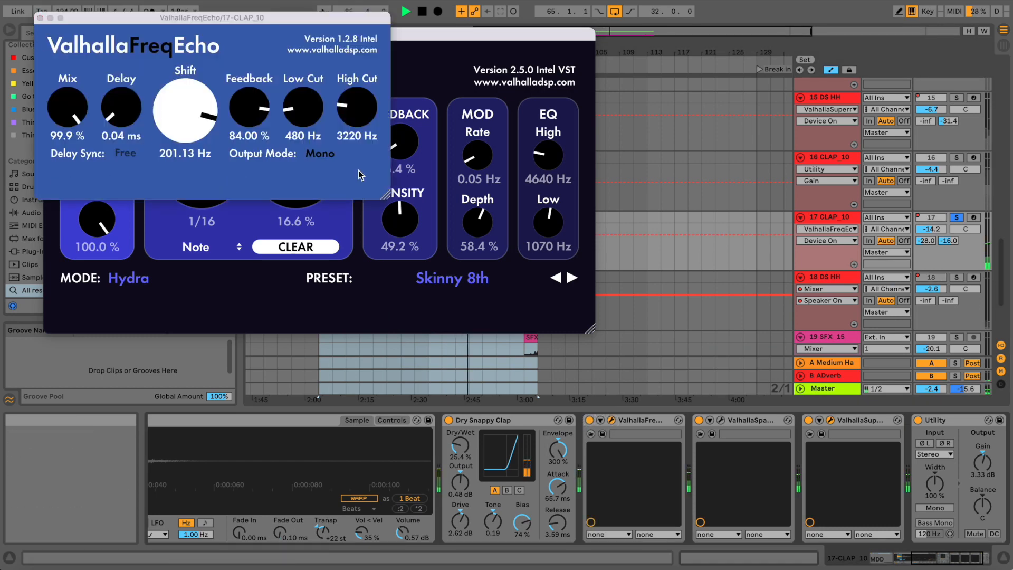
Bypass track 17's ValhallaSpaceModulator and ValhallaSupermassive, and set ValhallaFreqEcho's Mix to 100.0 % and Shift to 36.79 Hz.
left_click(699, 420)
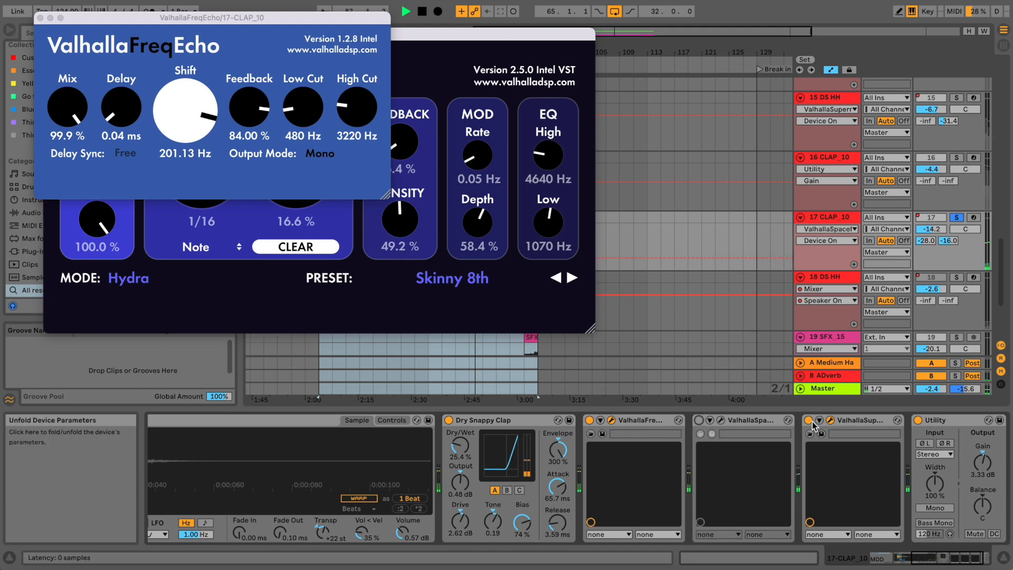
left_click(806, 420)
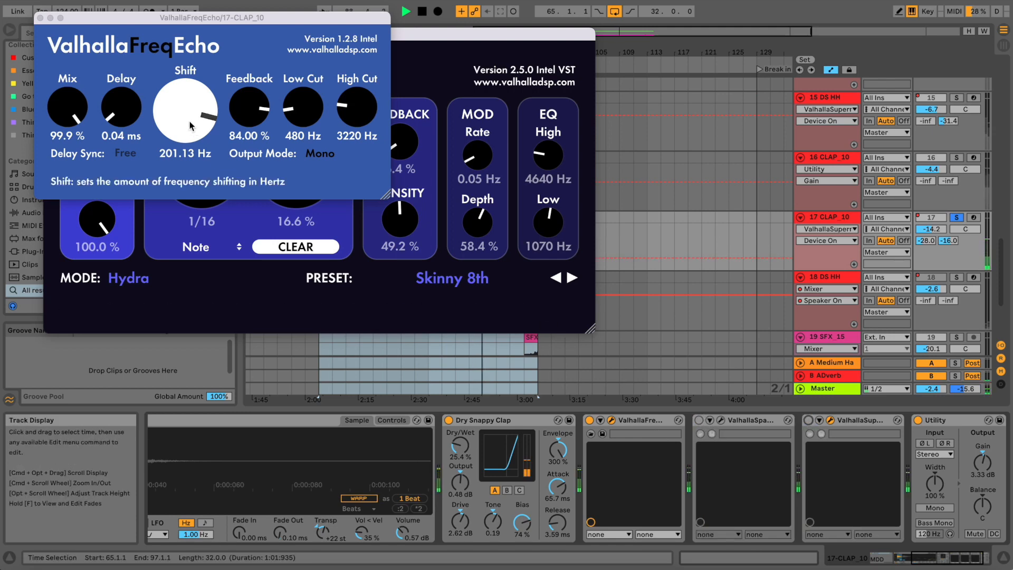
left_click_drag(67, 119, 66, 110)
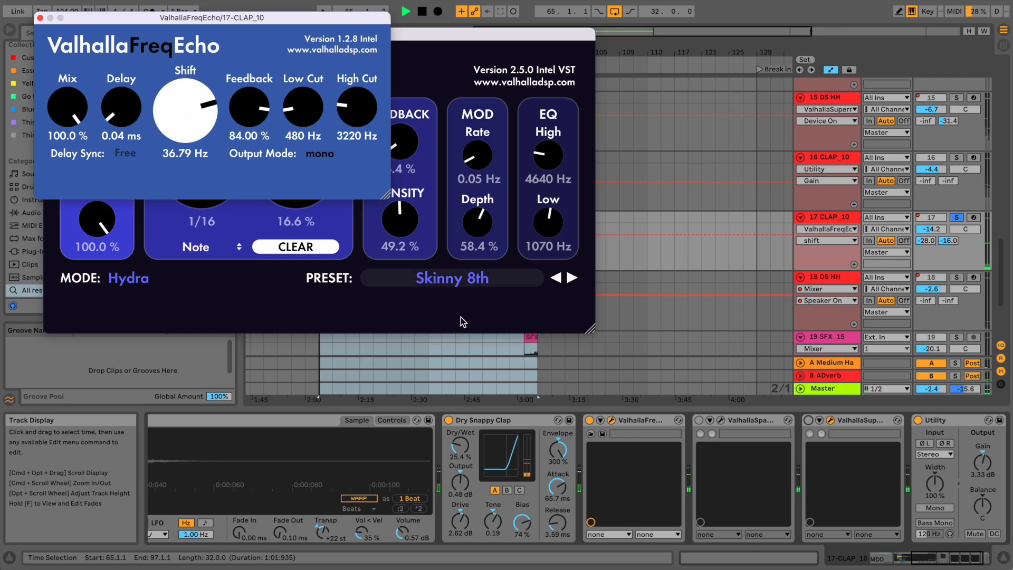
Reactivate ValhallaSpaceModulator, check its settings and close it, and set ValhallaFreqEcho's Shift to about 236 Hz.
left_click(697, 419)
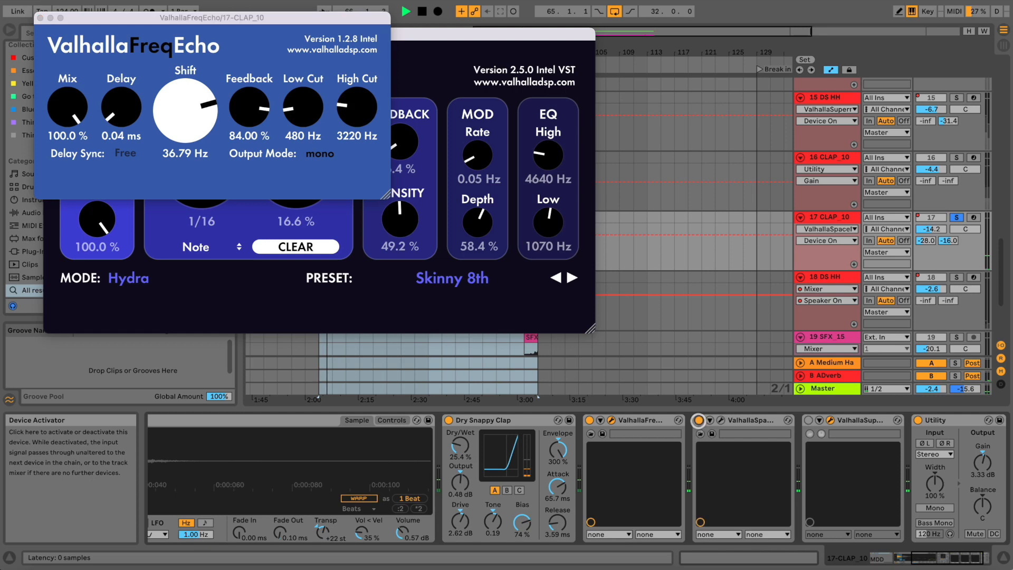
left_click(720, 420)
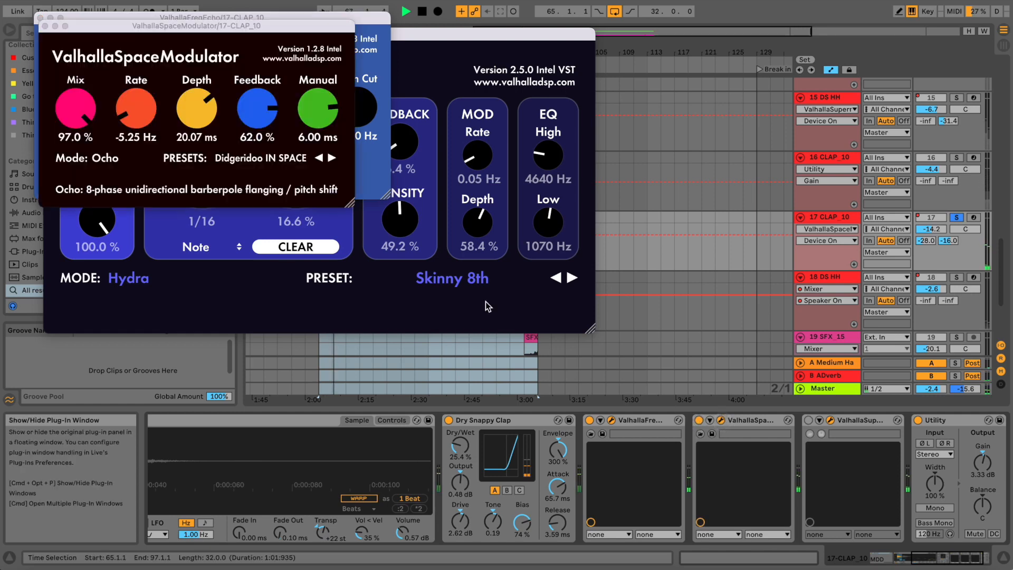
left_click(45, 28)
left_click_drag(205, 122, 205, 109)
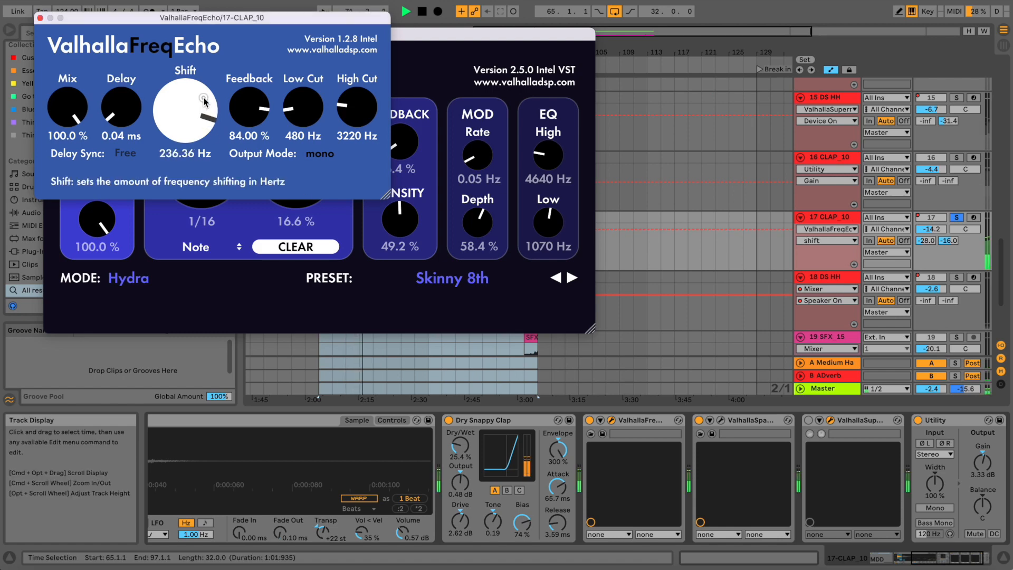
Close the FreqEcho and Supermassive windows, and bypass and reactivate the Dry Snappy Clap device.
left_click(40, 18)
left_click(50, 34)
left_click(637, 420)
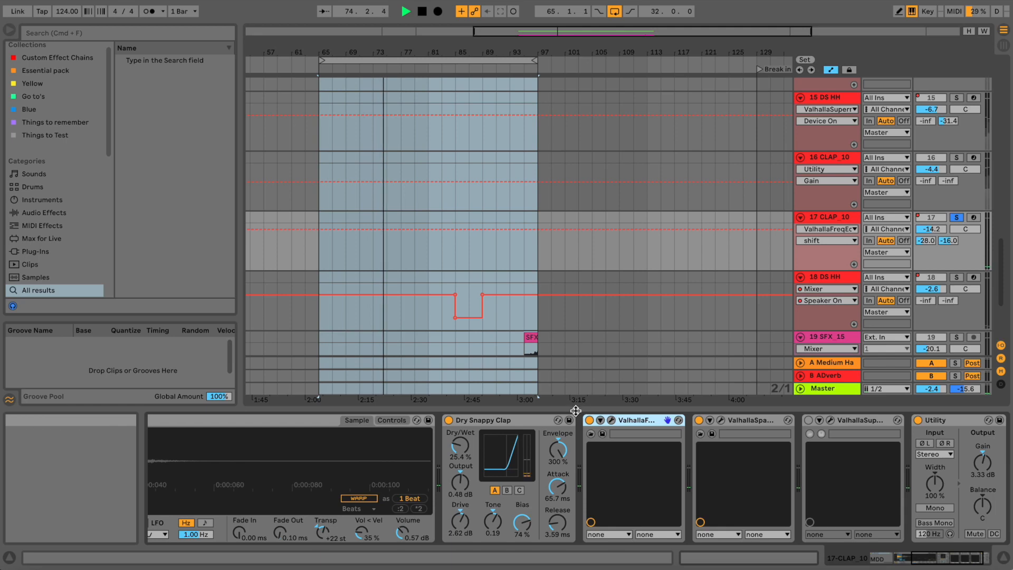
left_click(448, 422)
left_click(448, 422)
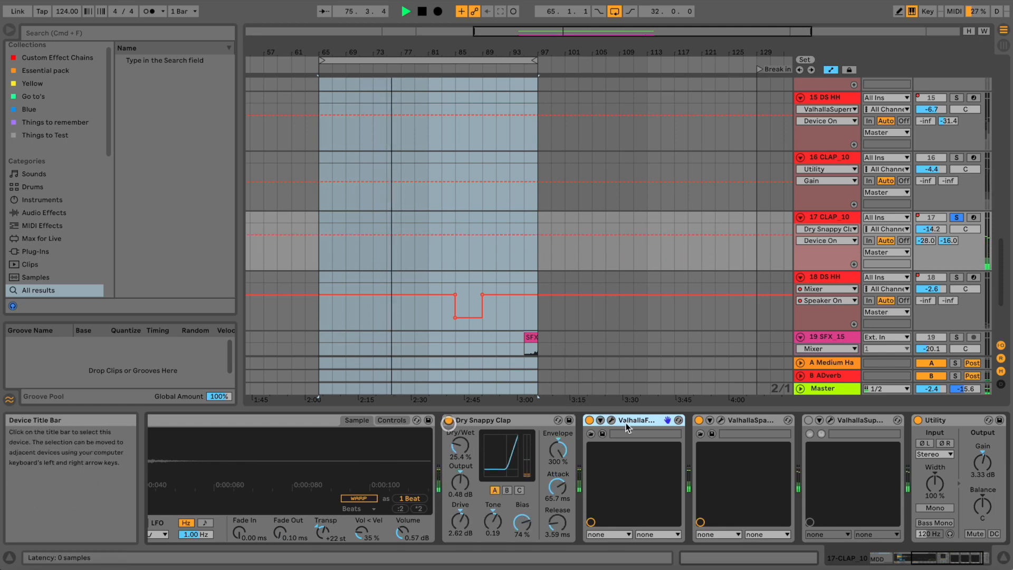
Reactivate ValhallaSupermassive and group track 17's three Valhalla plug-ins into an Audio Effect Rack, comparing the rack bypassed and active.
left_click(808, 421)
left_click(846, 423)
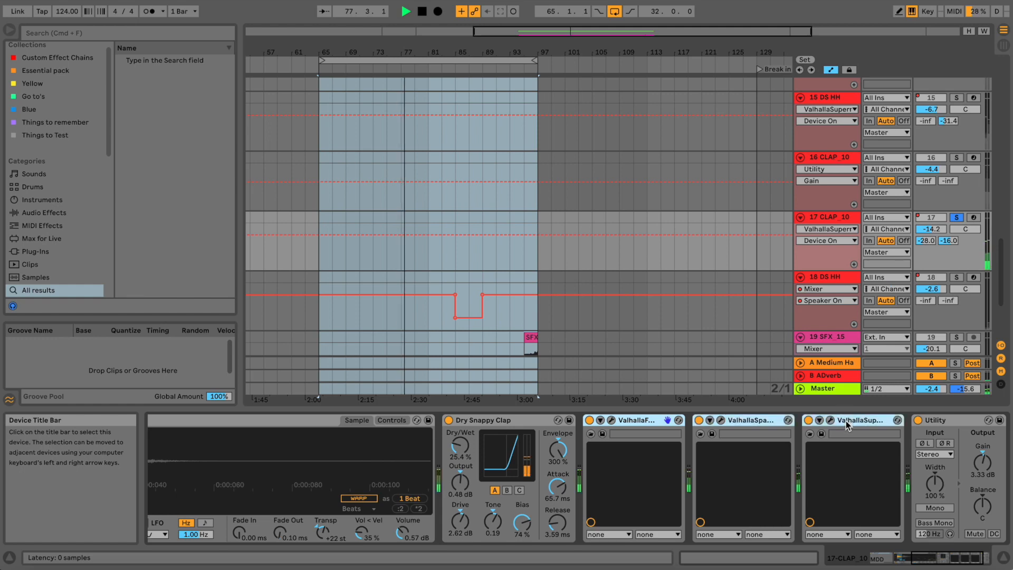
key("super+g")
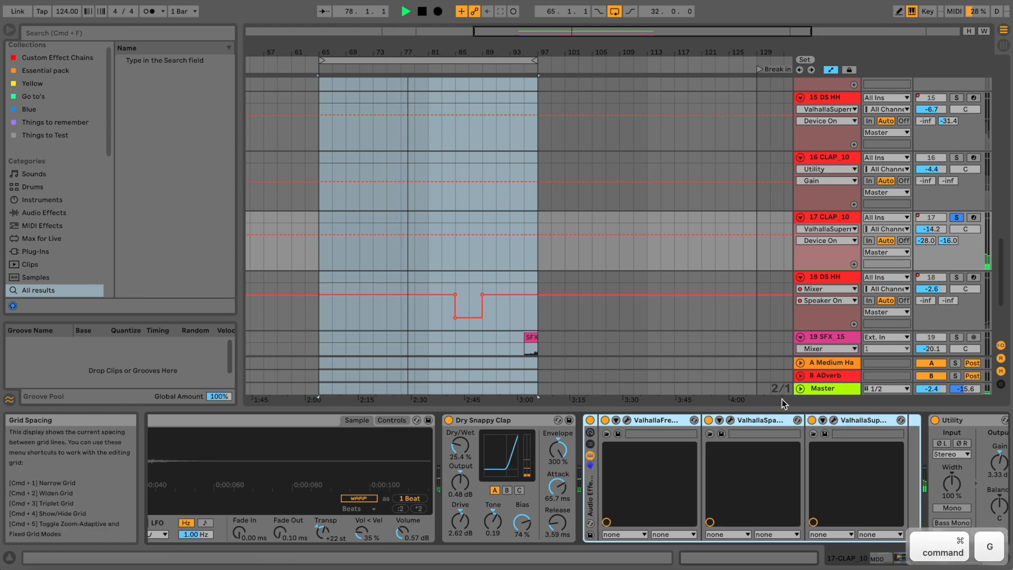
left_click(590, 421)
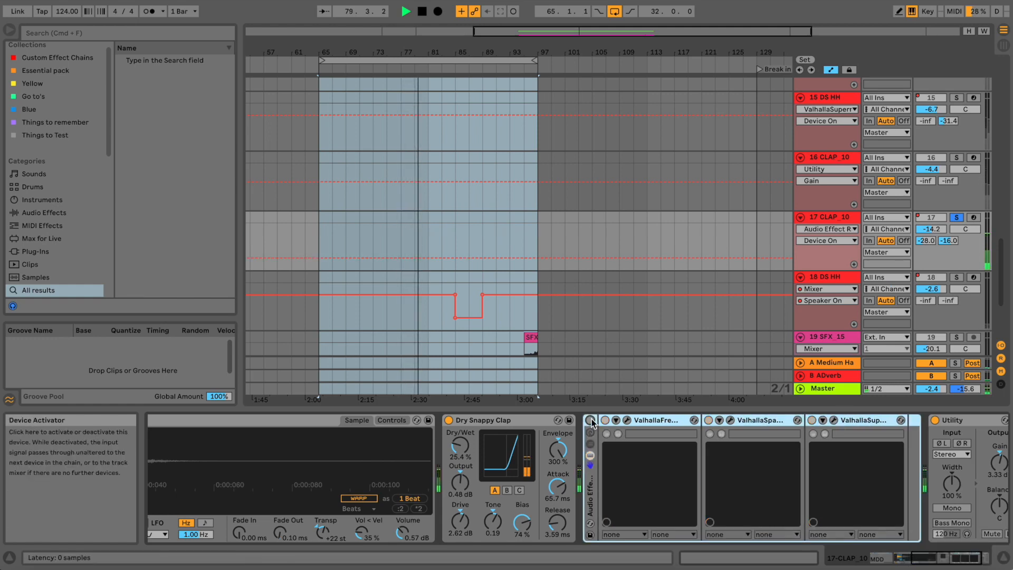
left_click(591, 421)
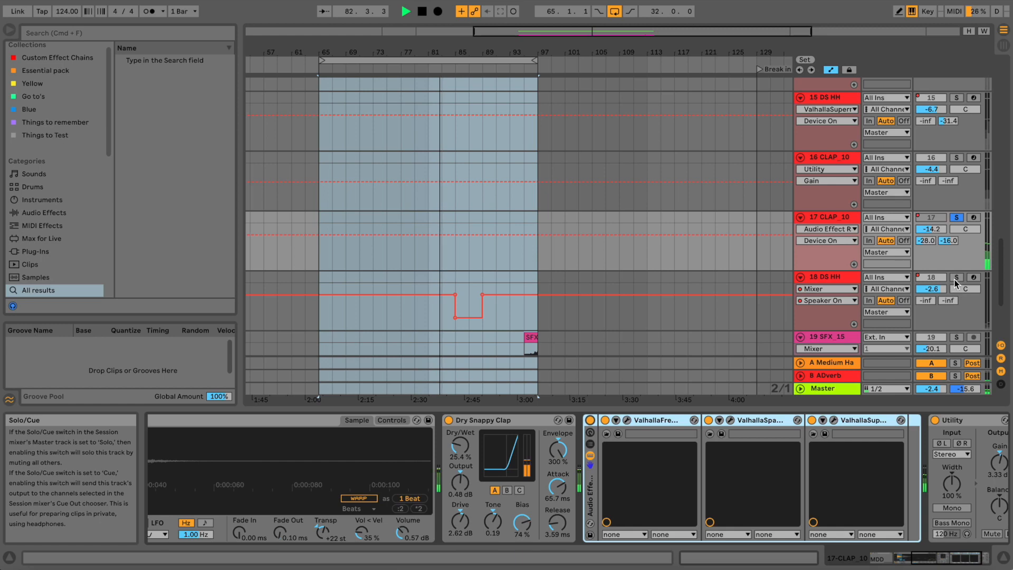
Solo track 18 DS HH alone with its devices shown, and set its track volume to -5.9 dB.
left_click(954, 278)
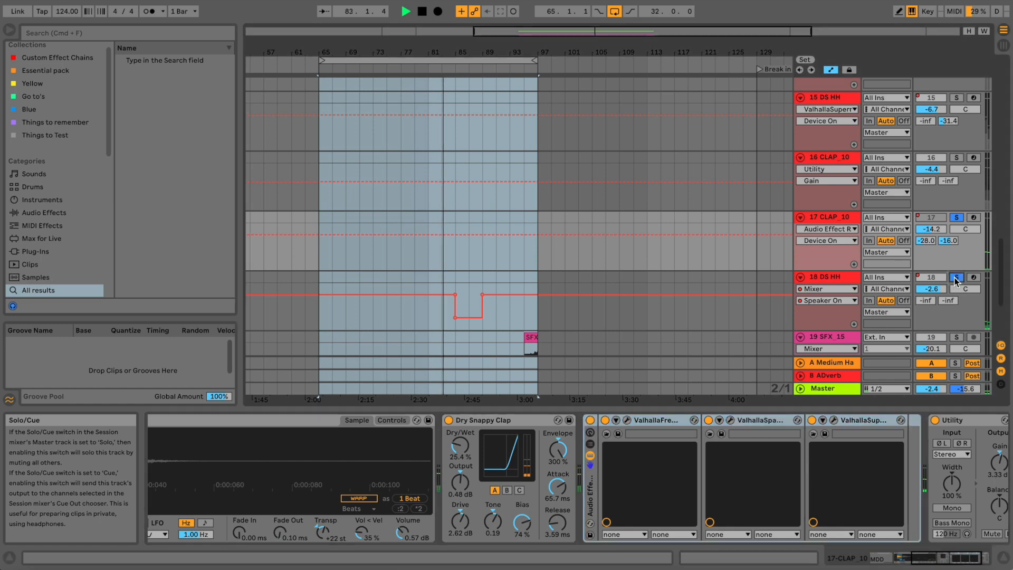
left_click(840, 279)
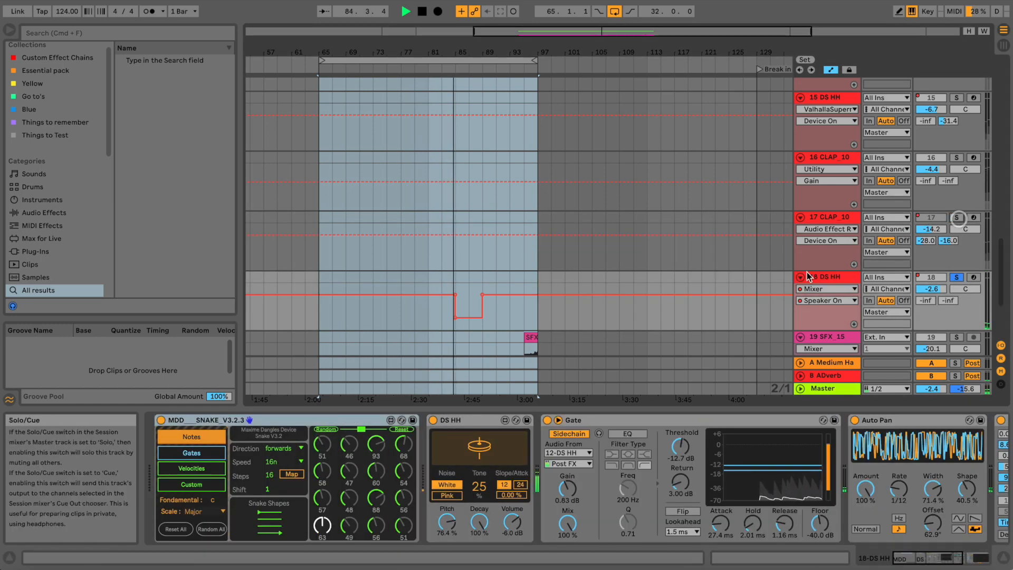
scroll(739, 281, "down", 2)
scroll(657, 269, "down", 3)
mouse_move(926, 164)
left_mouse_down()
mouse_move(926, 153)
mouse_move(926, 163)
left_mouse_up()
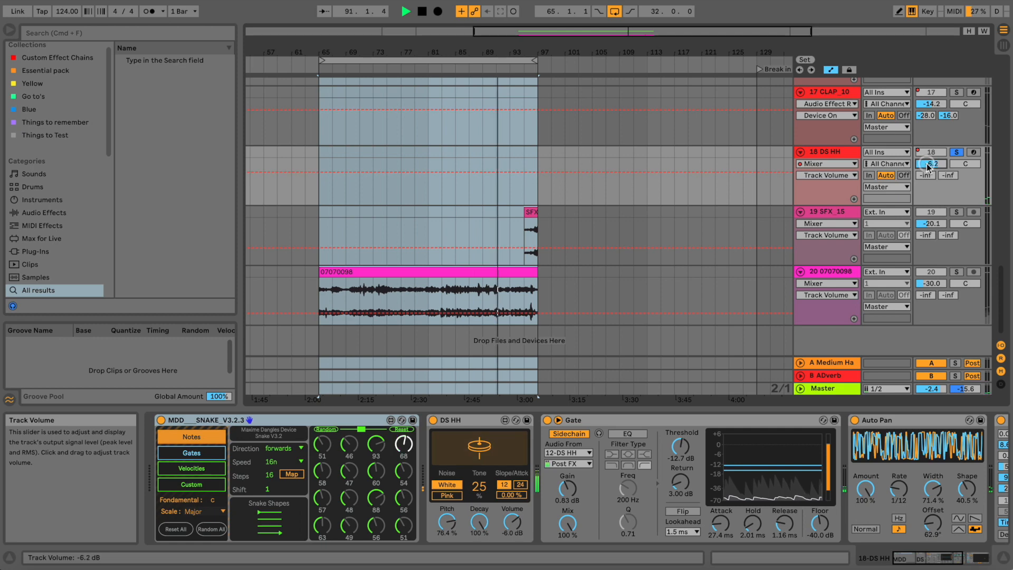
left_click(956, 272)
left_click(320, 270)
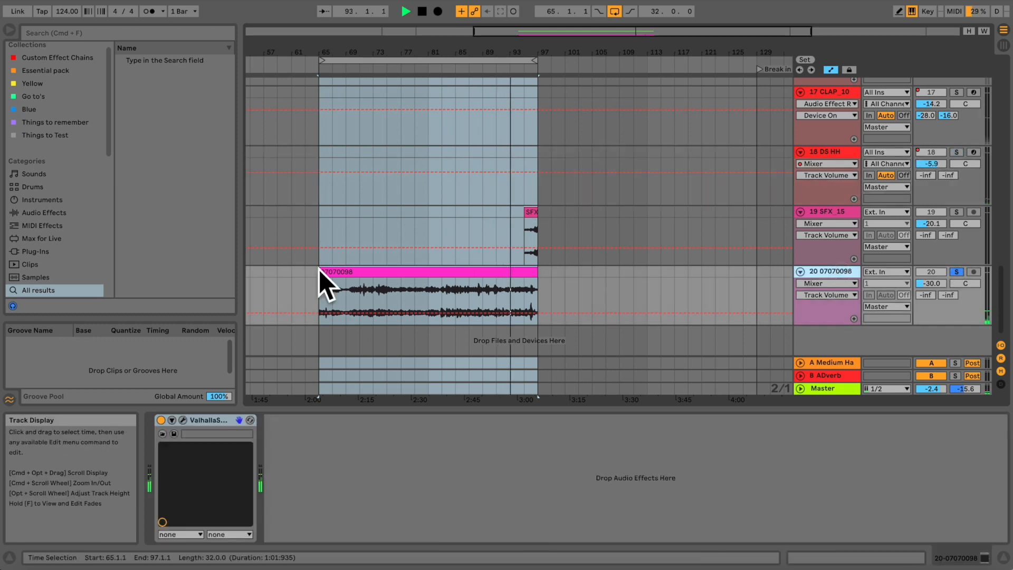
left_click(322, 271)
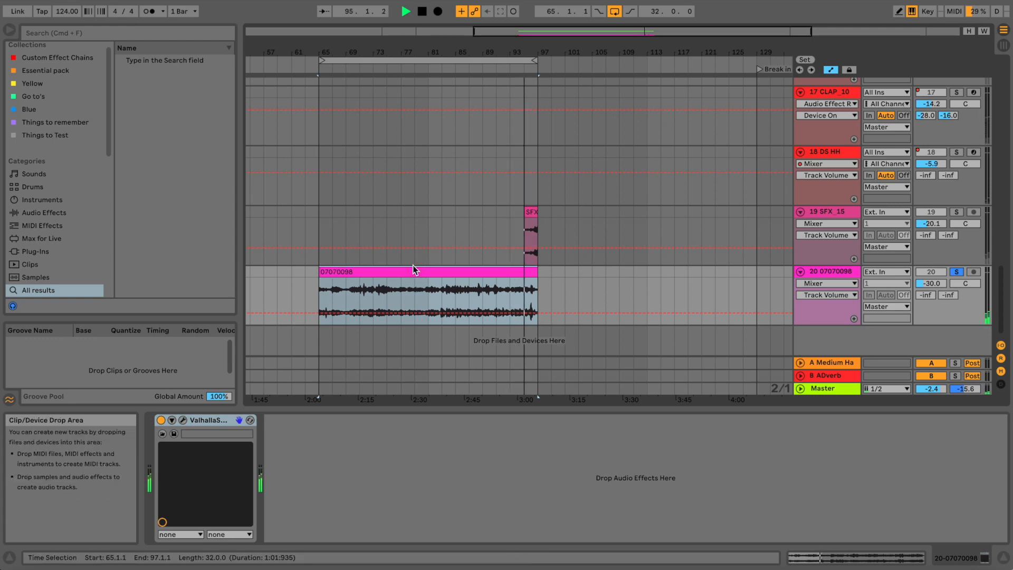
Bypass and reactivate ValhallaSpaceModulator on track 20, examine its settings and close its window.
left_click(160, 420)
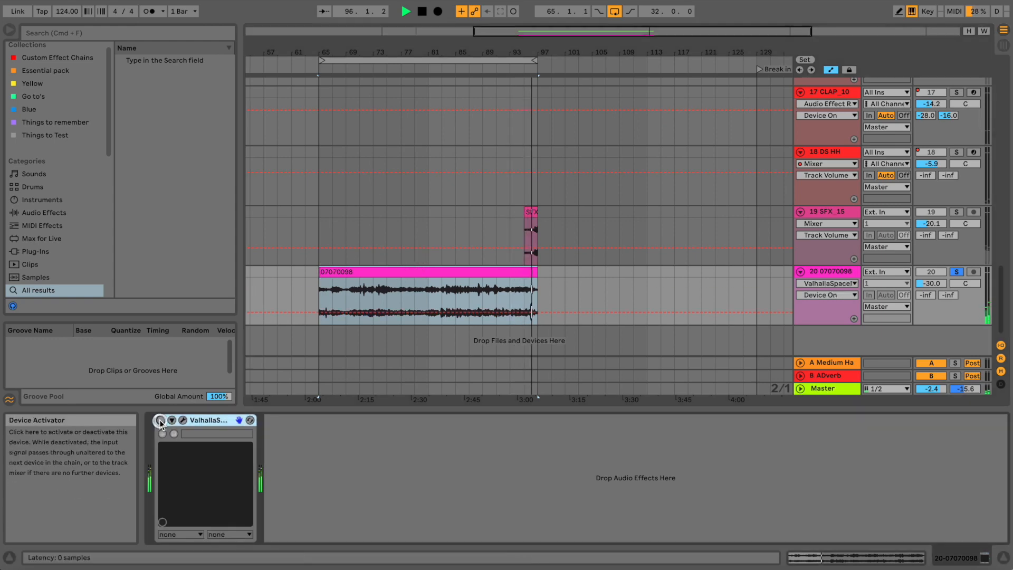
left_click(161, 420)
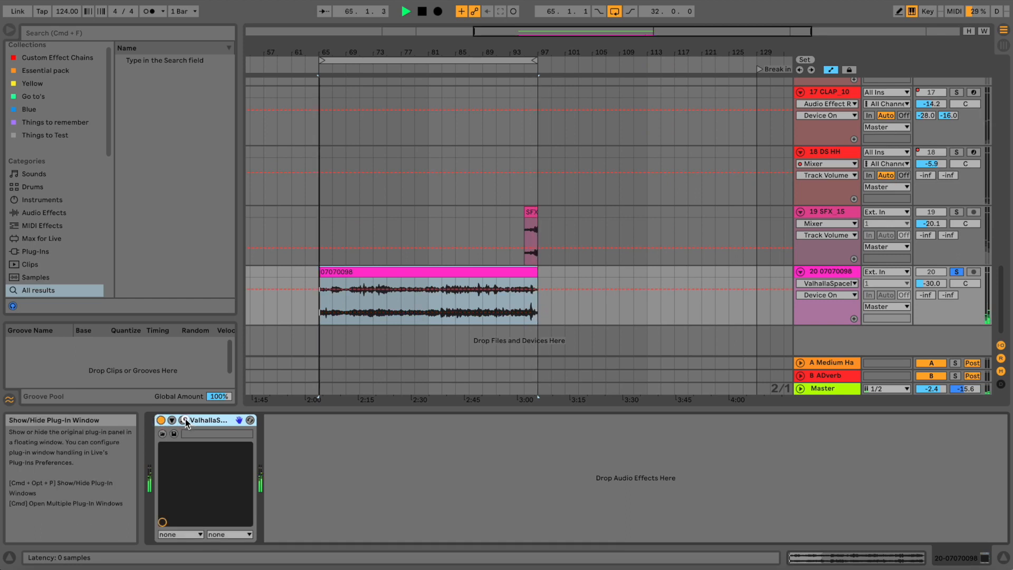
left_click(182, 420)
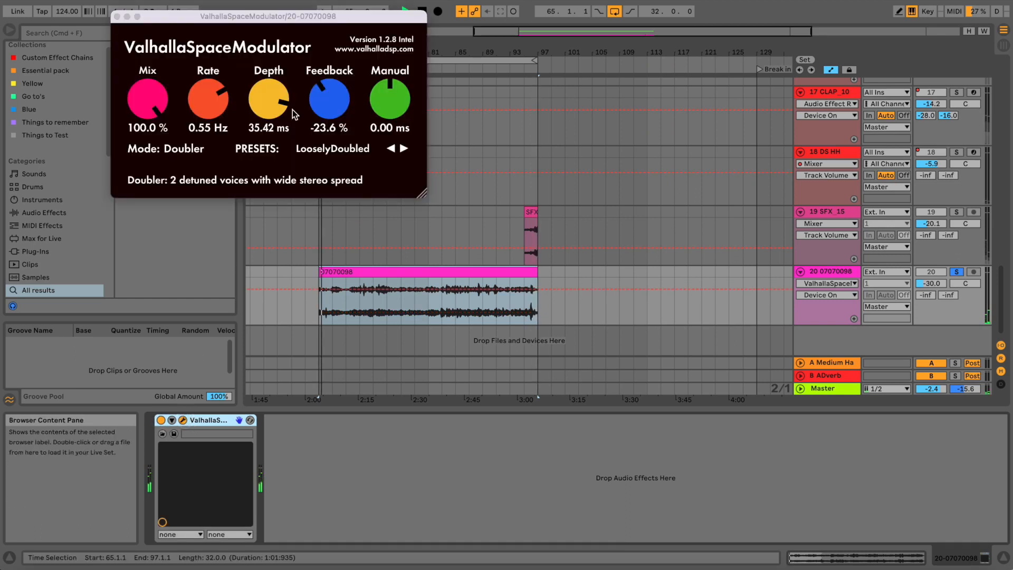
left_click(117, 16)
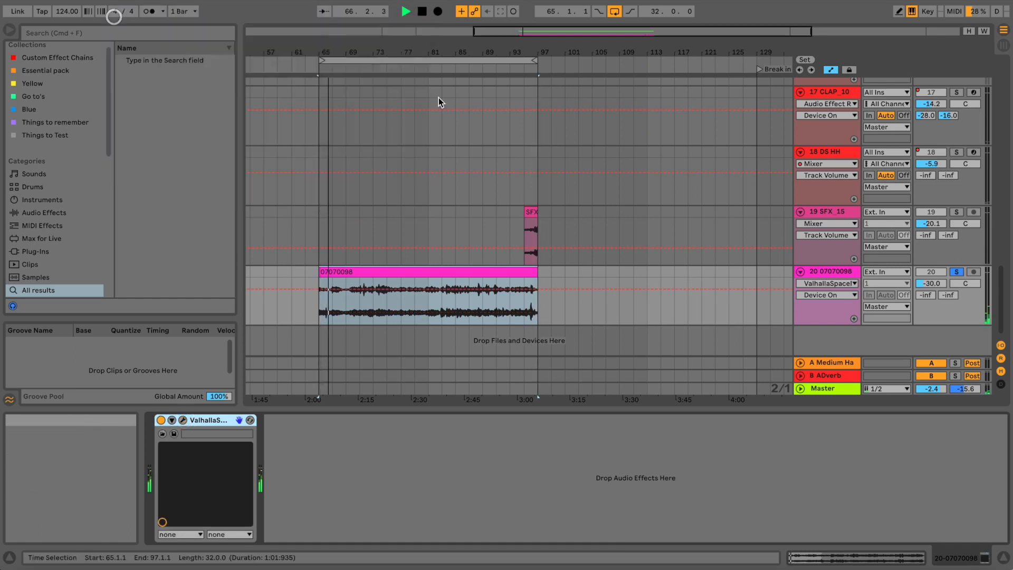
Solo track 19 SFX_15, play its short clip, and set the track volume to -17.3 dB.
left_click(956, 211)
key("space")
left_click(531, 211)
key("space")
left_click_drag(928, 220, 926, 231)
left_click(855, 214)
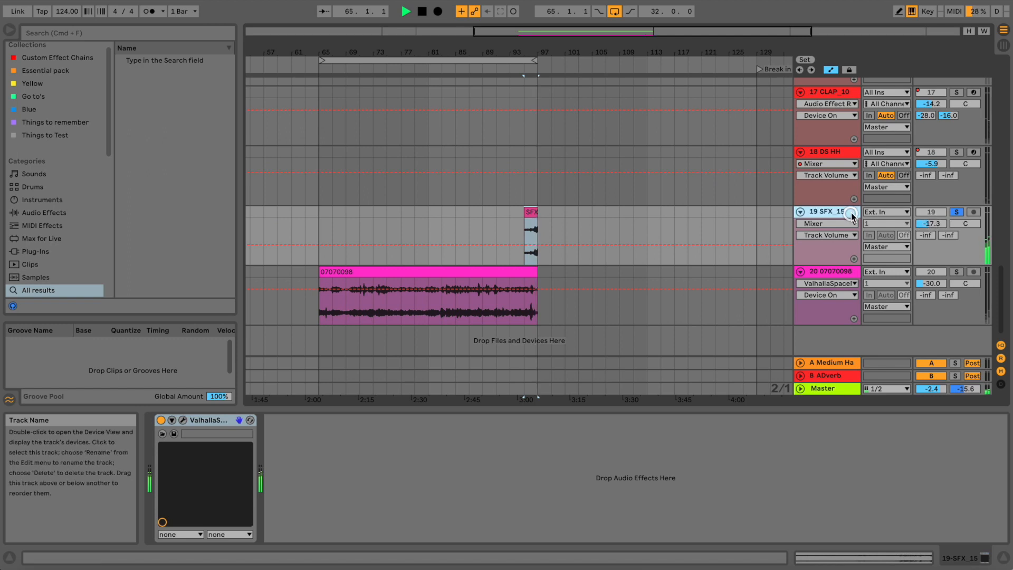
Examine track 19's ValhallaSpaceModulator settings and play the SFX clip with the effect active, bypassed and active again.
key("space")
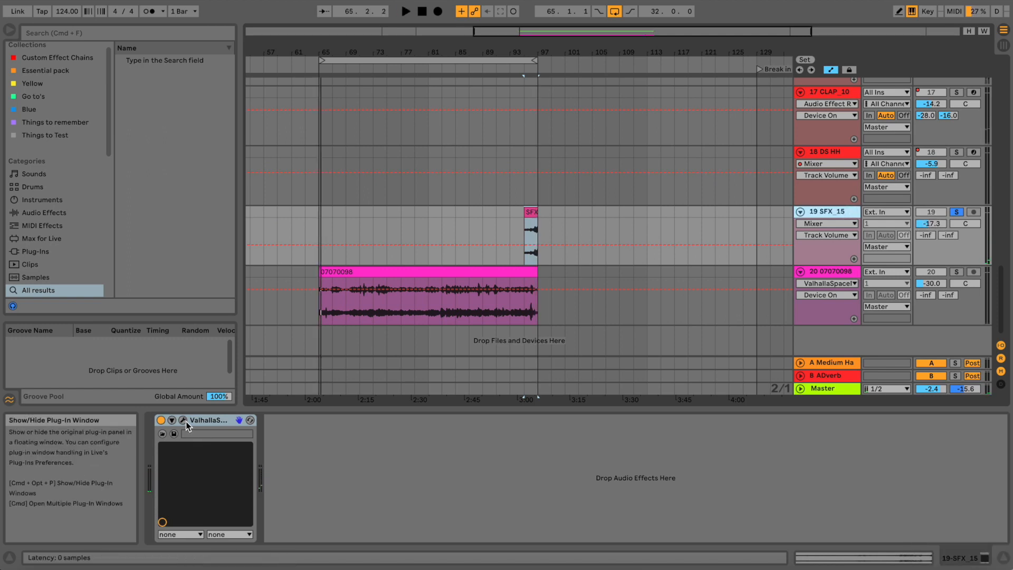
left_click(182, 419)
key("space")
key("space")
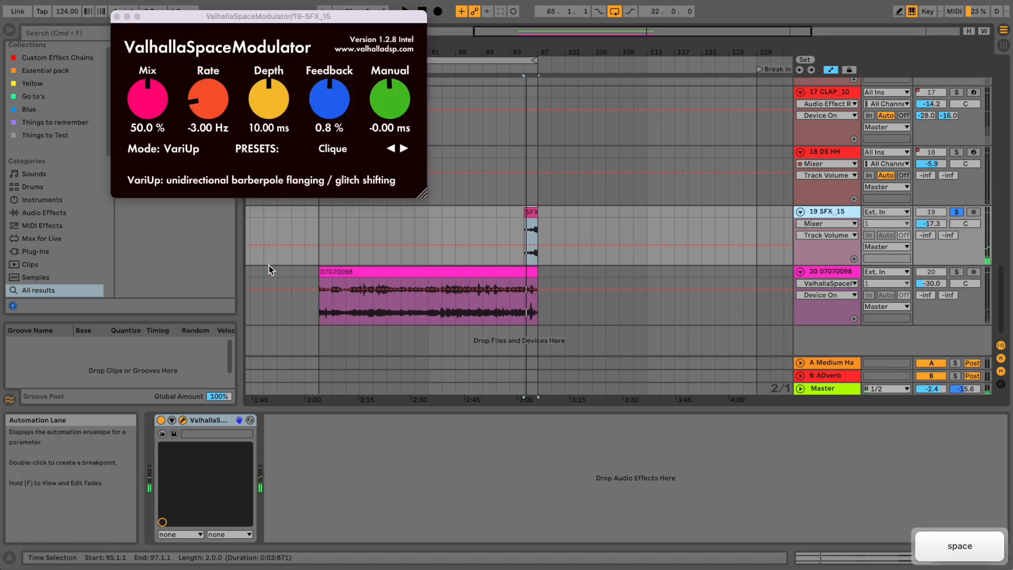
left_click(161, 420)
key("space")
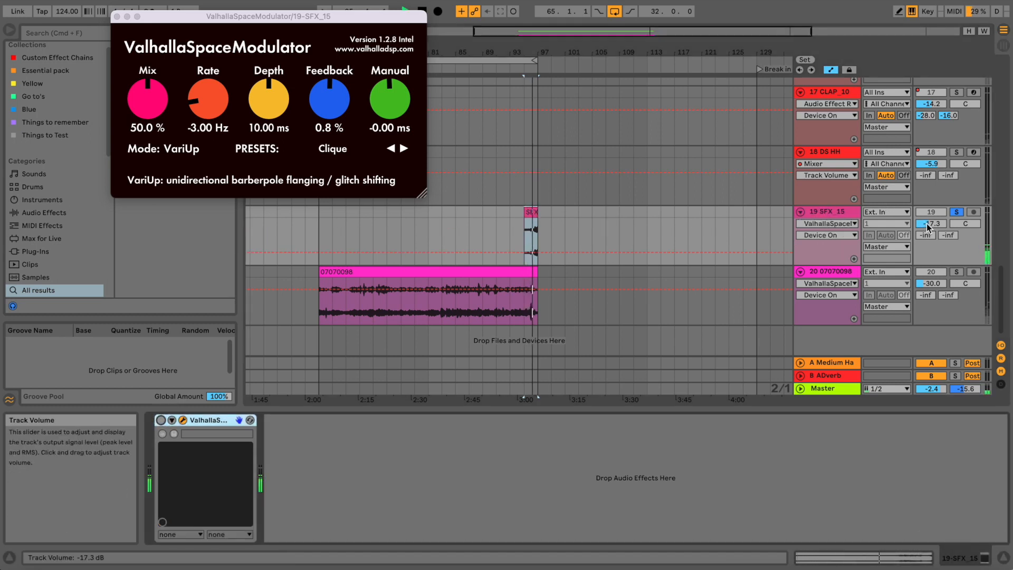
key("space")
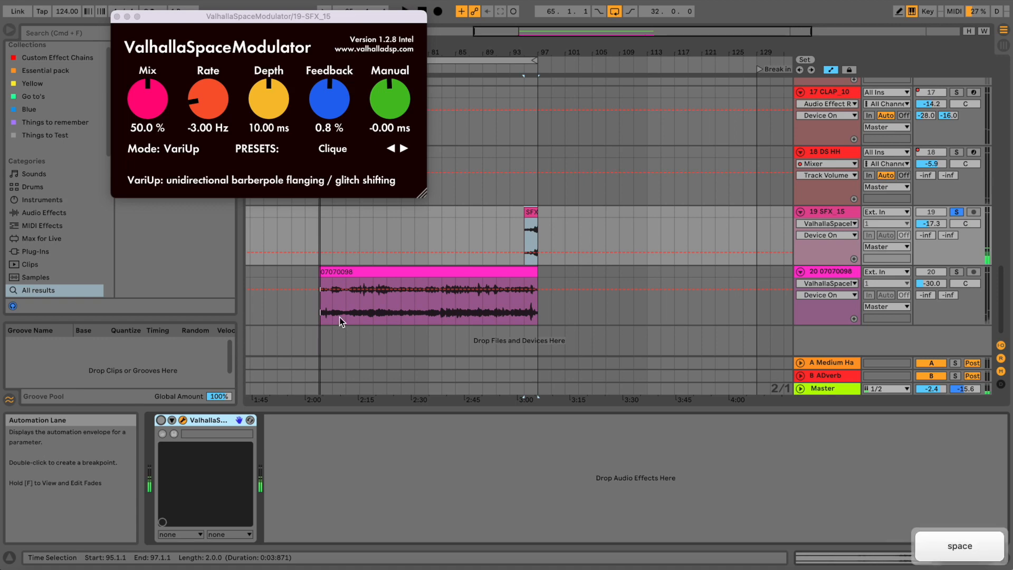
left_click(160, 420)
key("space")
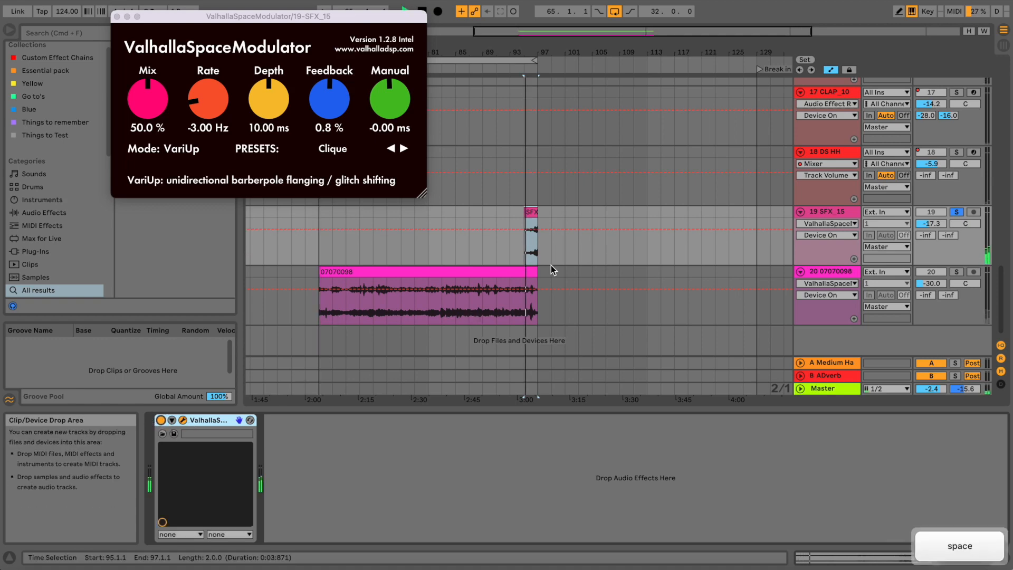
Set track 19's volume to -10.8 dB, unsolo it, and play the full mix with the plug-in window closed.
left_click_drag(931, 225, 930, 224)
key("space")
left_click(957, 212)
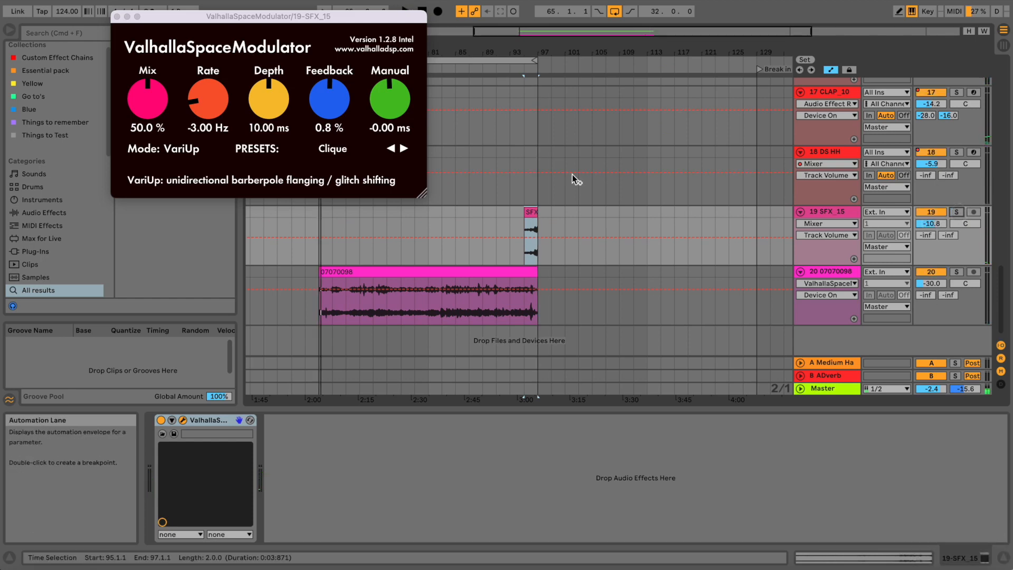
left_click(116, 17)
key("space")
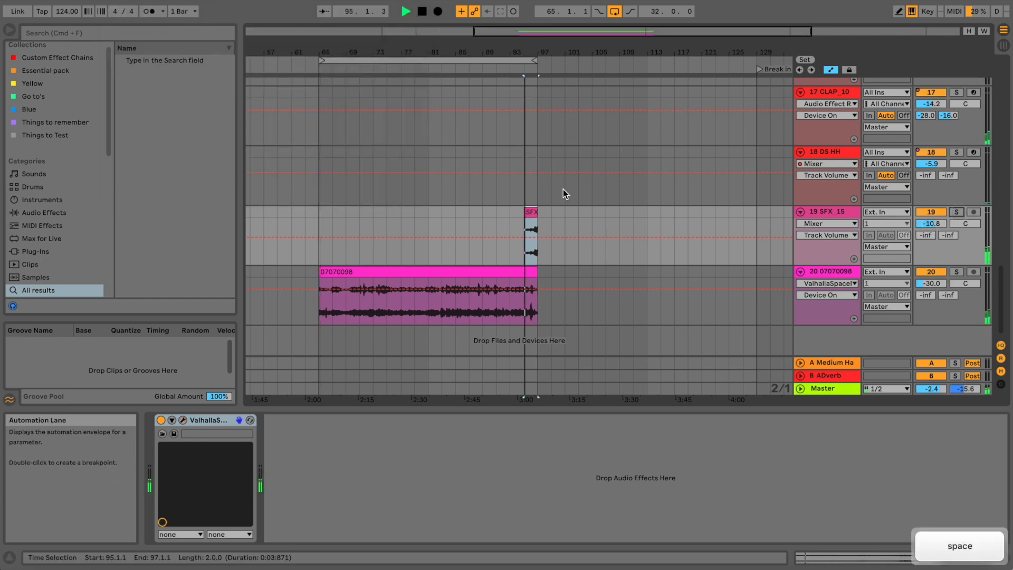
scroll(563, 189, "up", 10)
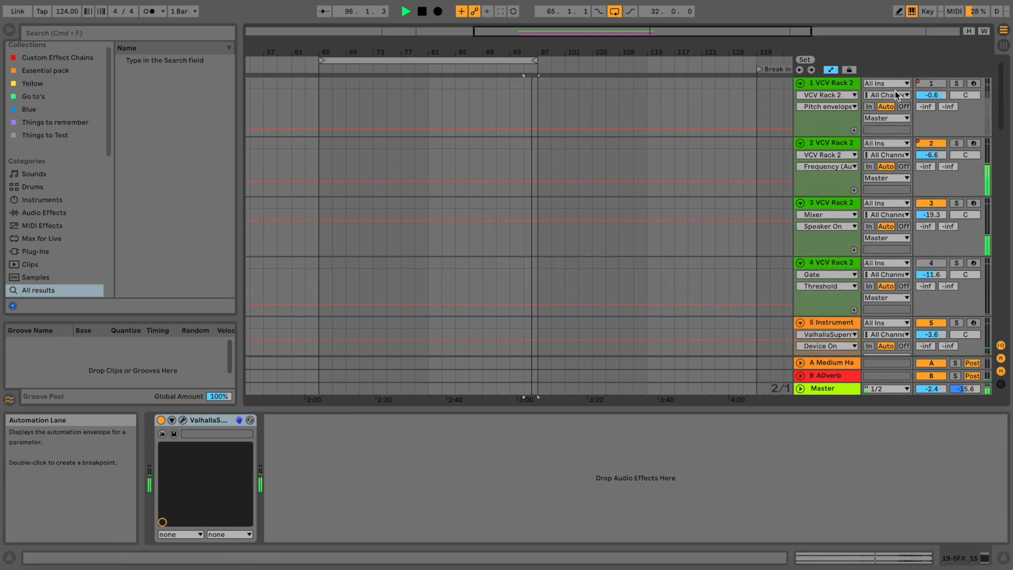
Activate track 4 VCV Rack 2 while the full mix keeps playing.
scroll(436, 98, "down", 8)
key("XF86AudioLowerVolume")
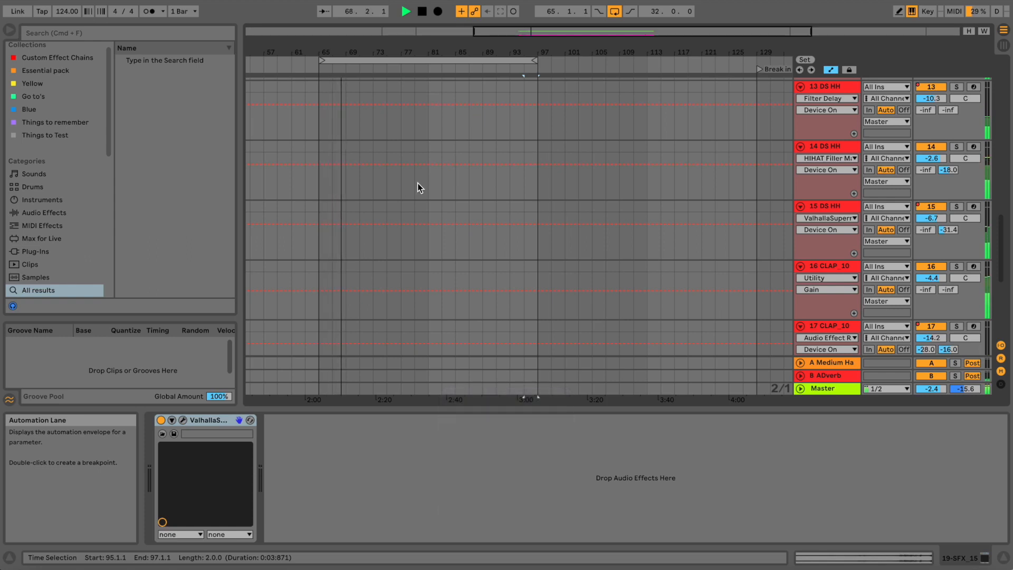
scroll(417, 200, "down", 1)
scroll(412, 206, "down", 5)
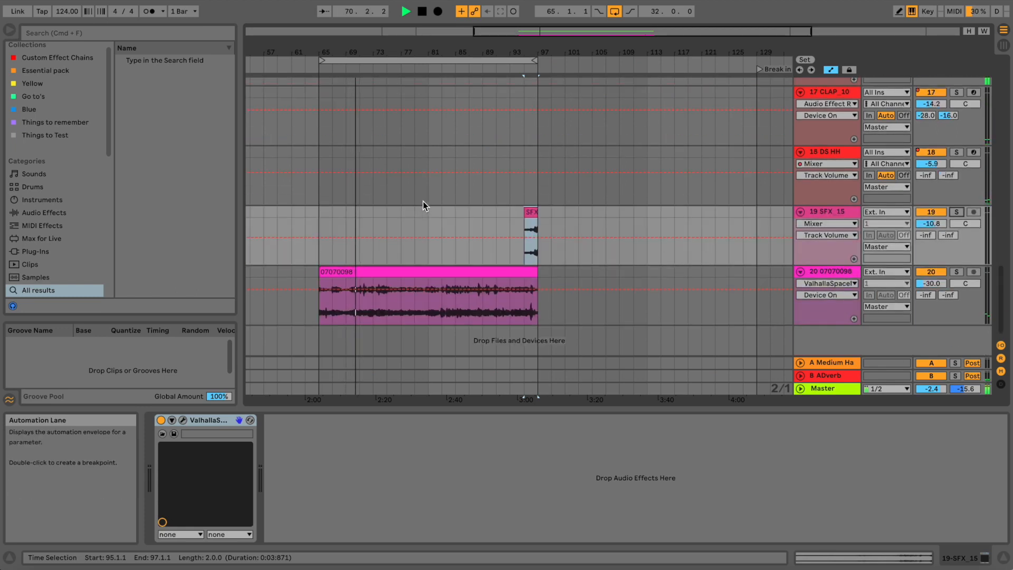
scroll(458, 186, "up", 1)
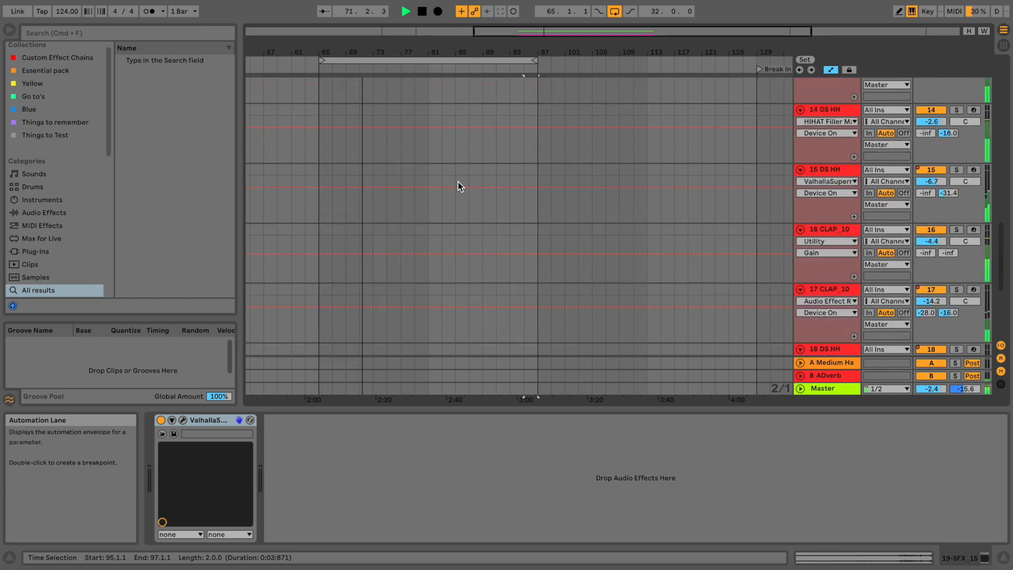
scroll(457, 186, "up", 10)
scroll(458, 186, "up", 5)
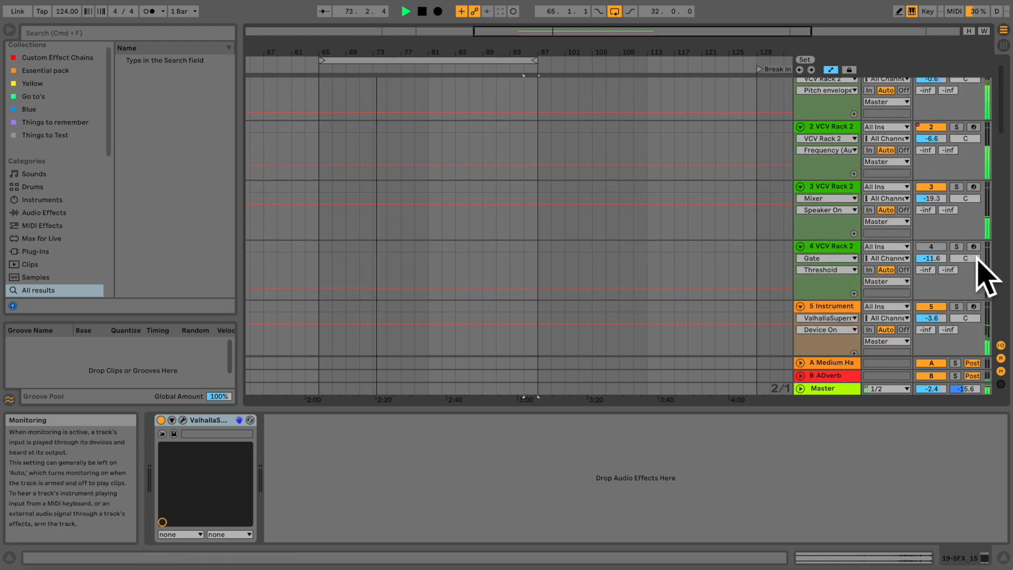
left_click(925, 246)
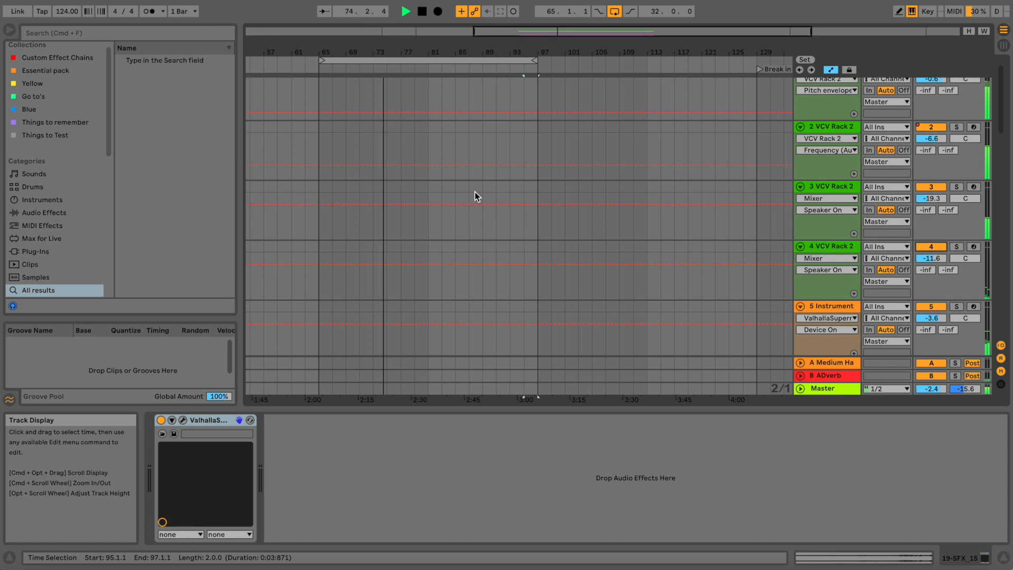
Deactivate track 17 CLAP_10 while listening to the full mix, and stop playback.
scroll(476, 200, "down", 6)
scroll(475, 201, "down", 5)
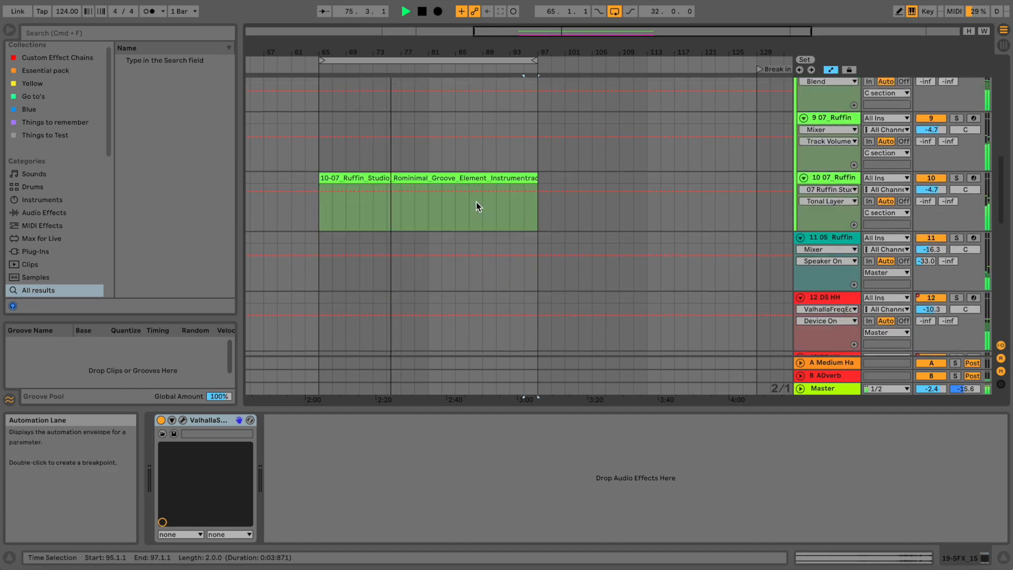
scroll(477, 204, "down", 2)
scroll(477, 205, "up", 6)
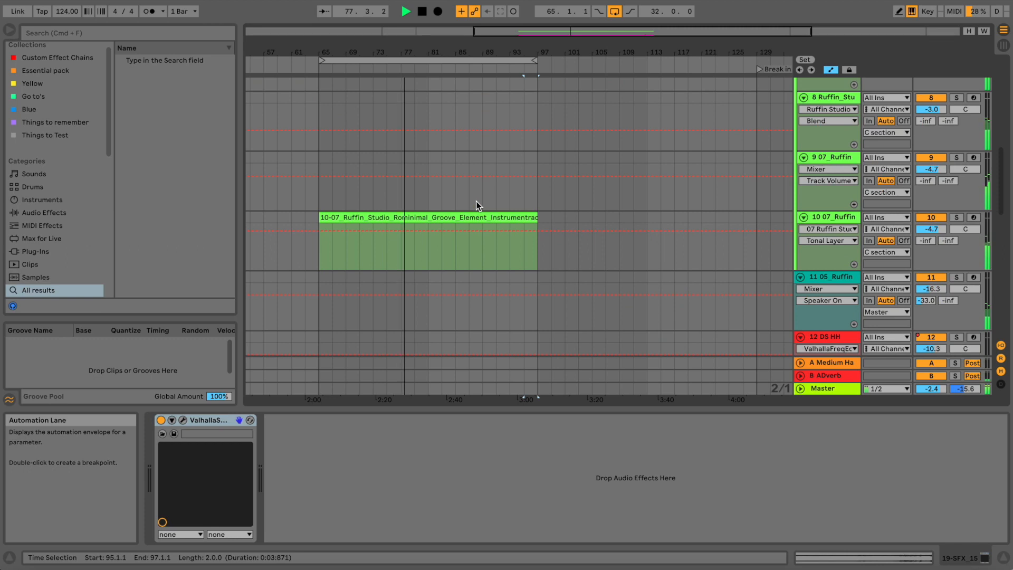
scroll(475, 201, "down", 6)
scroll(475, 201, "down", 1)
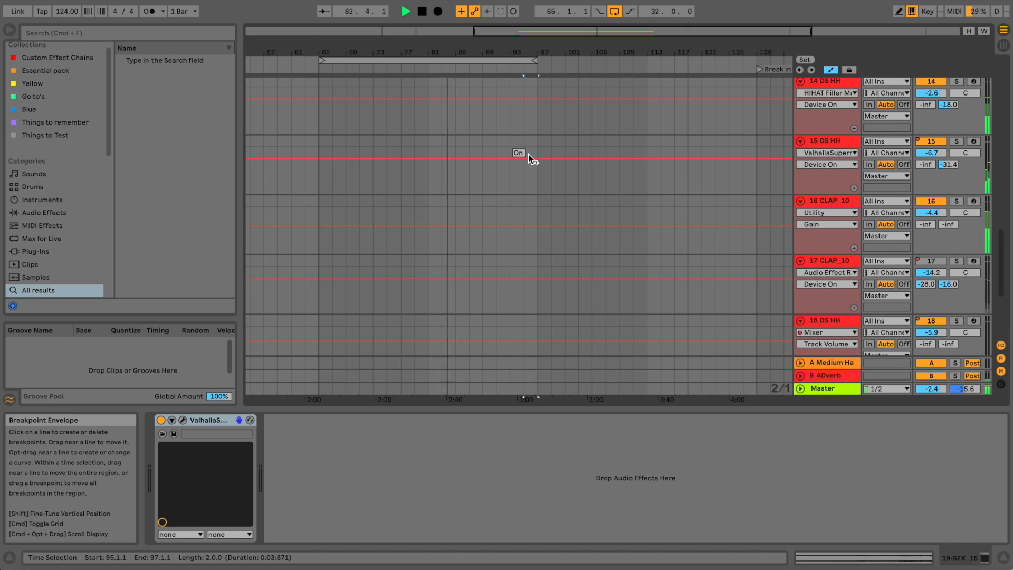
key("space")
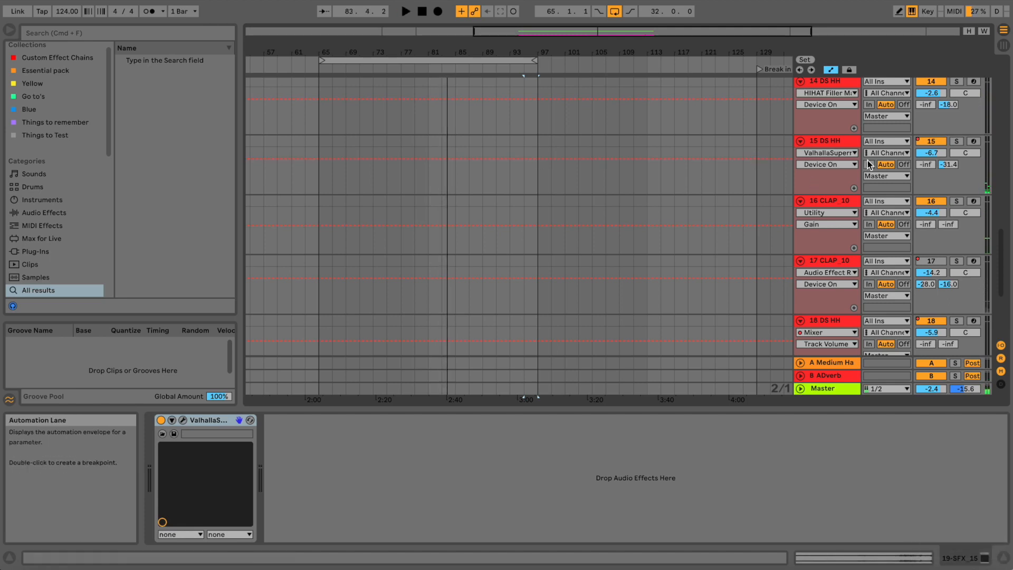
Deactivate track 11 05_Ruffin and track 4 VCV Rack 2.
scroll(944, 197, "up", 3)
scroll(944, 197, "up", 2)
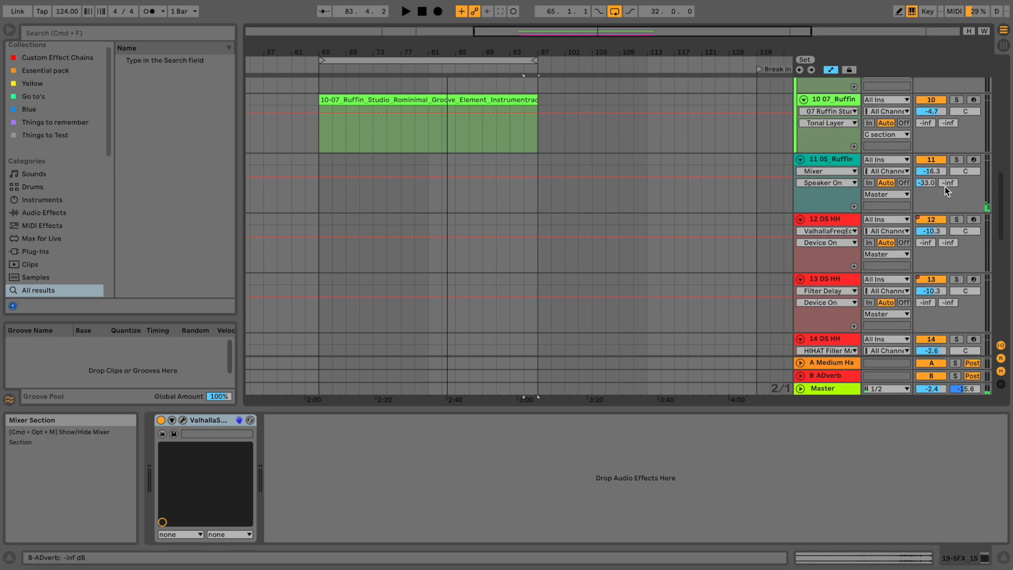
left_click(935, 157)
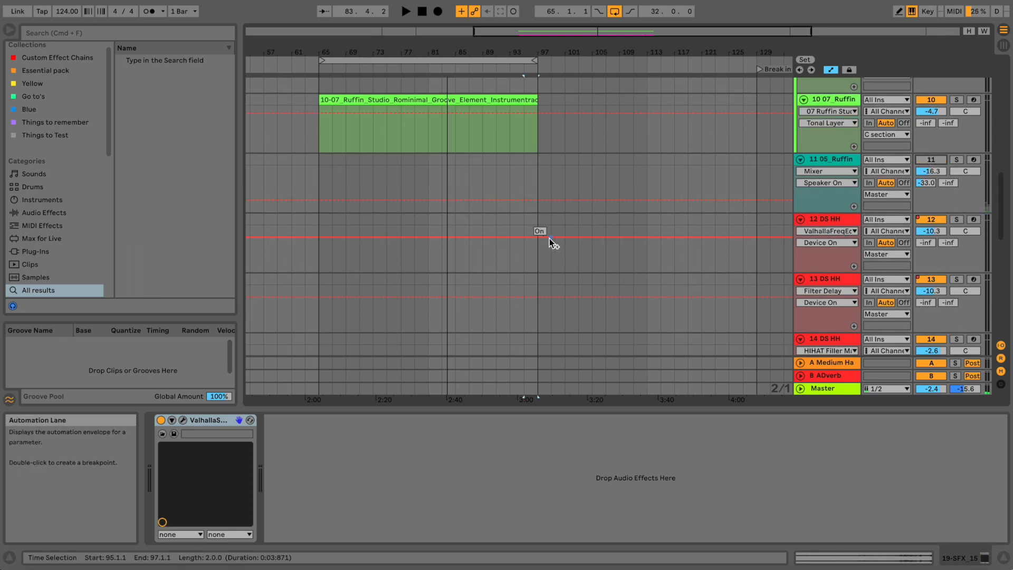
scroll(549, 241, "up", 5)
left_click(931, 85)
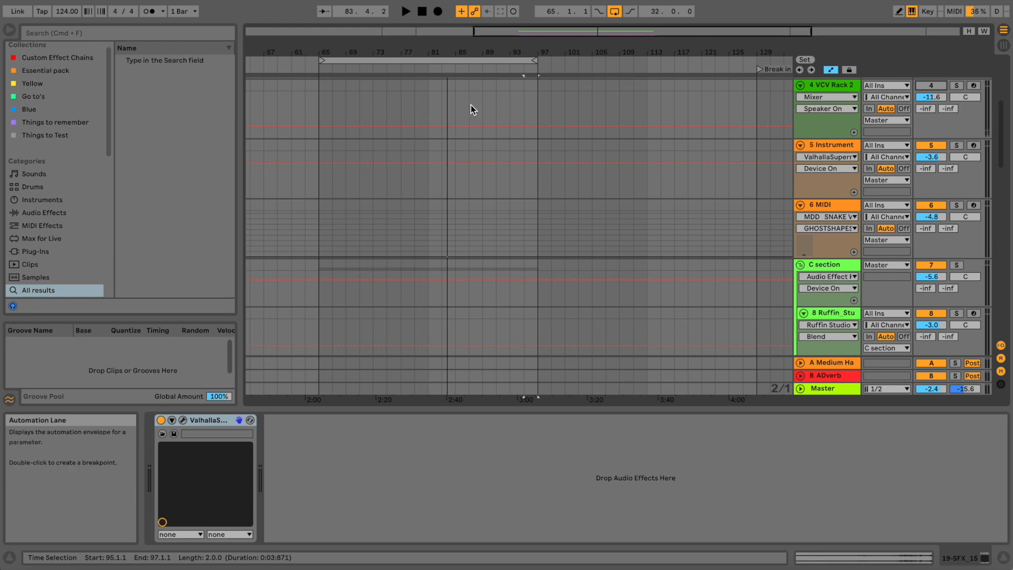
Examine the device chains of hi-hat tracks 12 DS HH and 18 DS HH, including track 18's Auto Pan and Grain Delay.
scroll(499, 185, "down", 10)
scroll(498, 185, "up", 7)
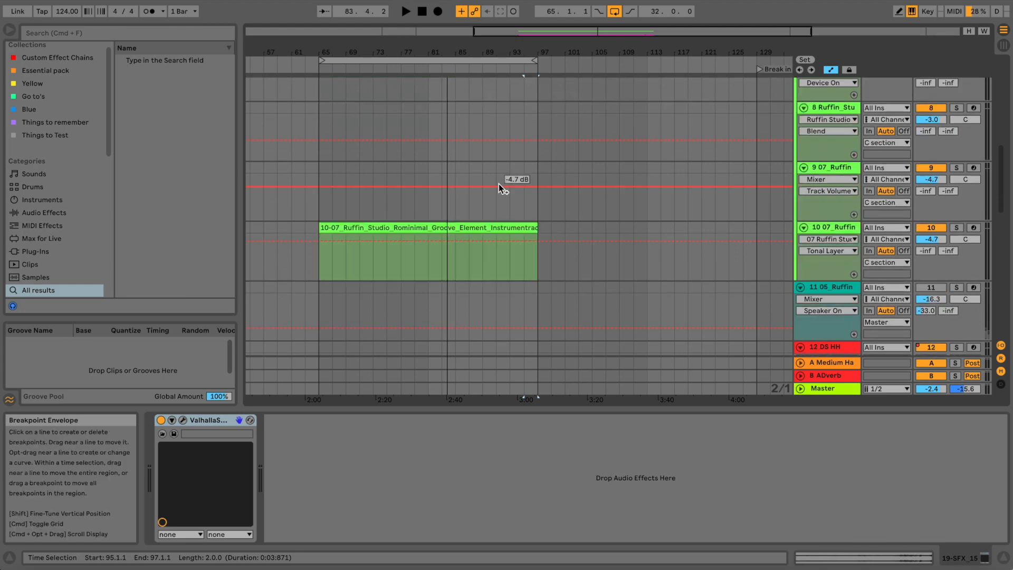
scroll(499, 185, "down", 6)
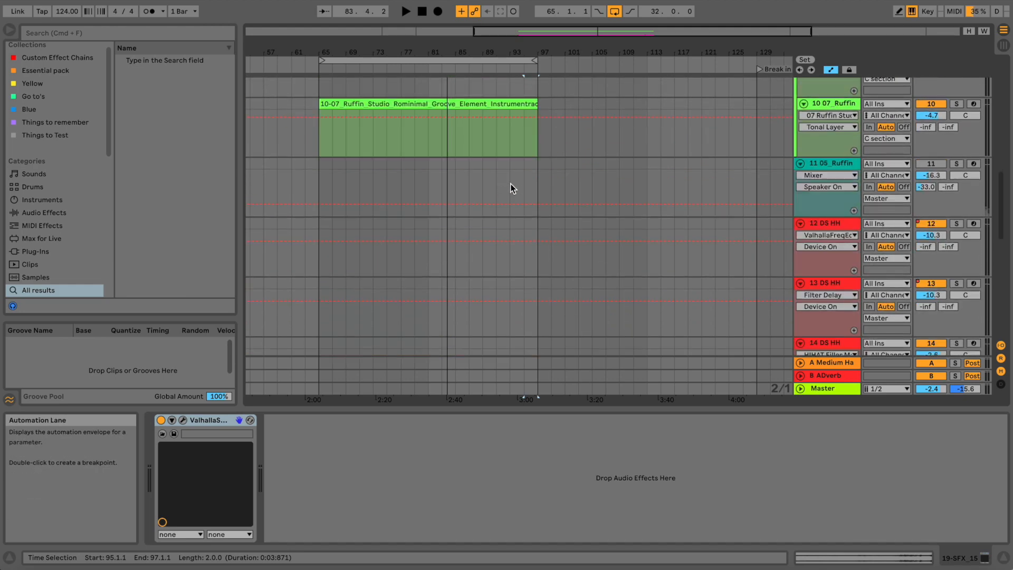
scroll(510, 183, "up", 3)
scroll(509, 182, "down", 7)
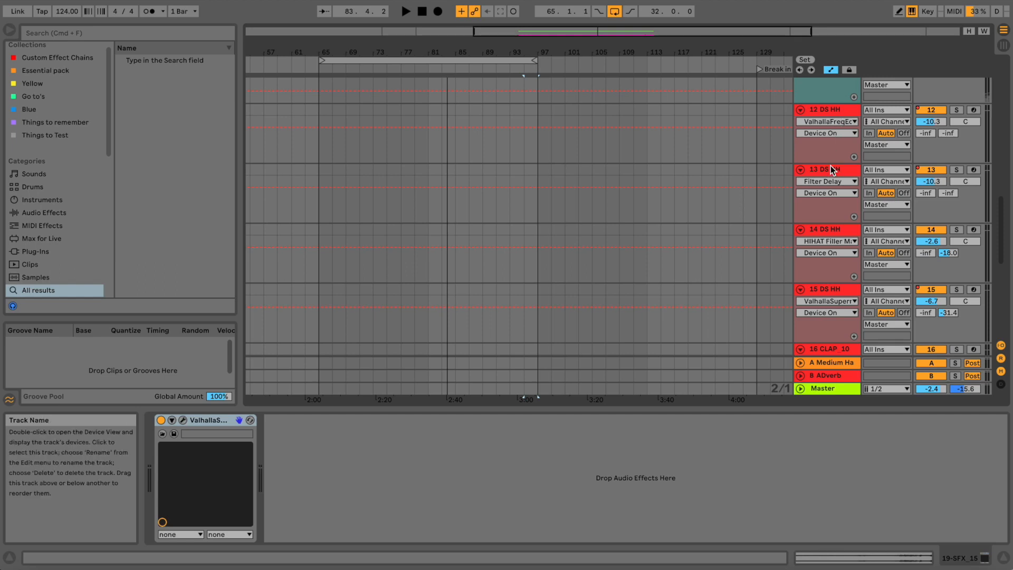
left_click(826, 107)
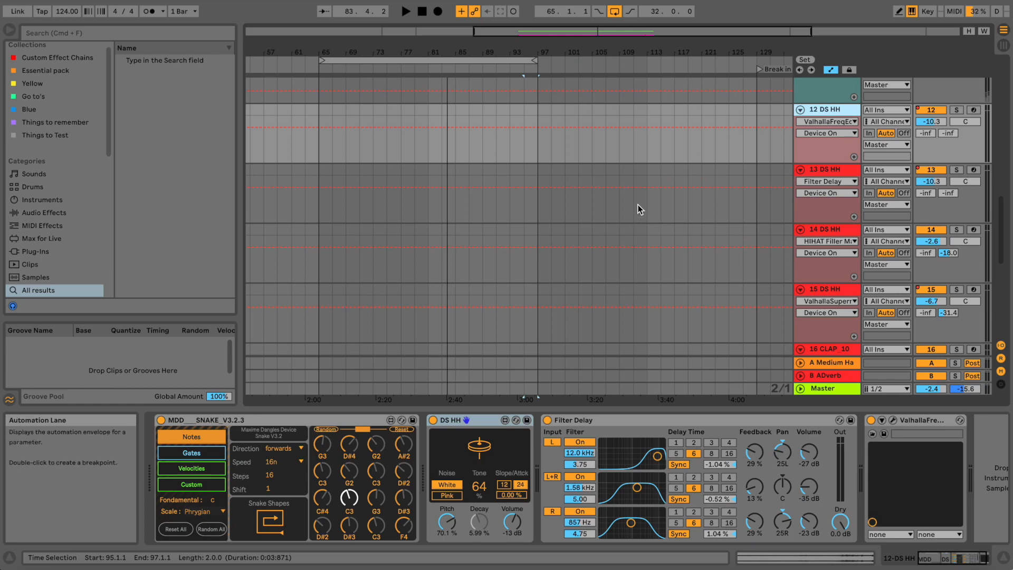
scroll(638, 205, "down", 5)
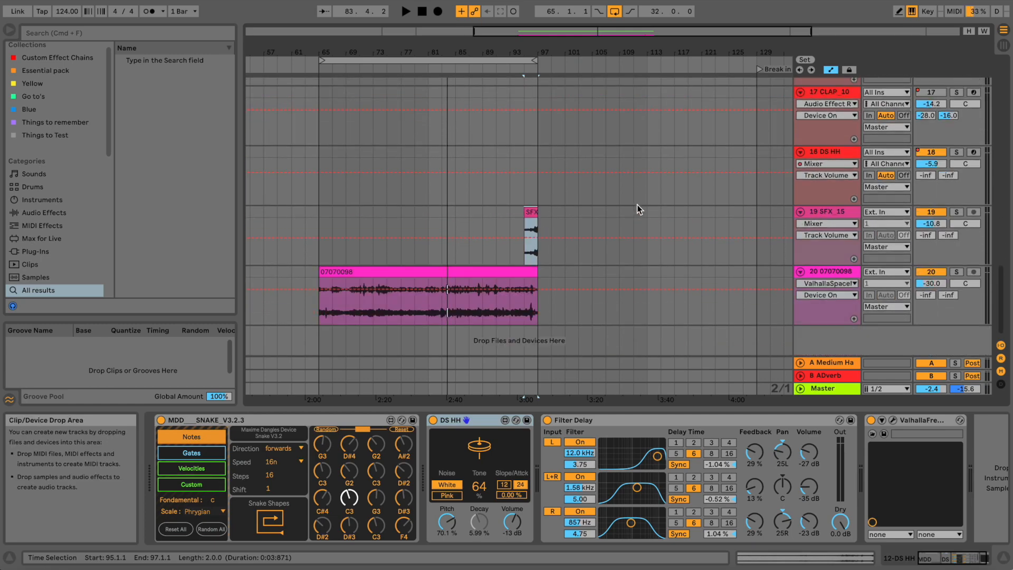
left_click(817, 152)
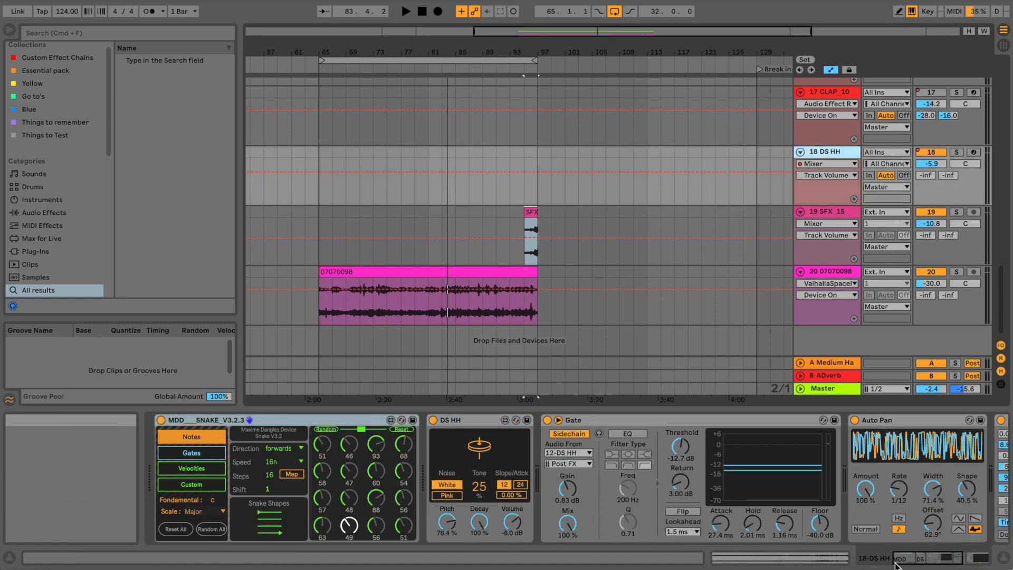
left_click(966, 555)
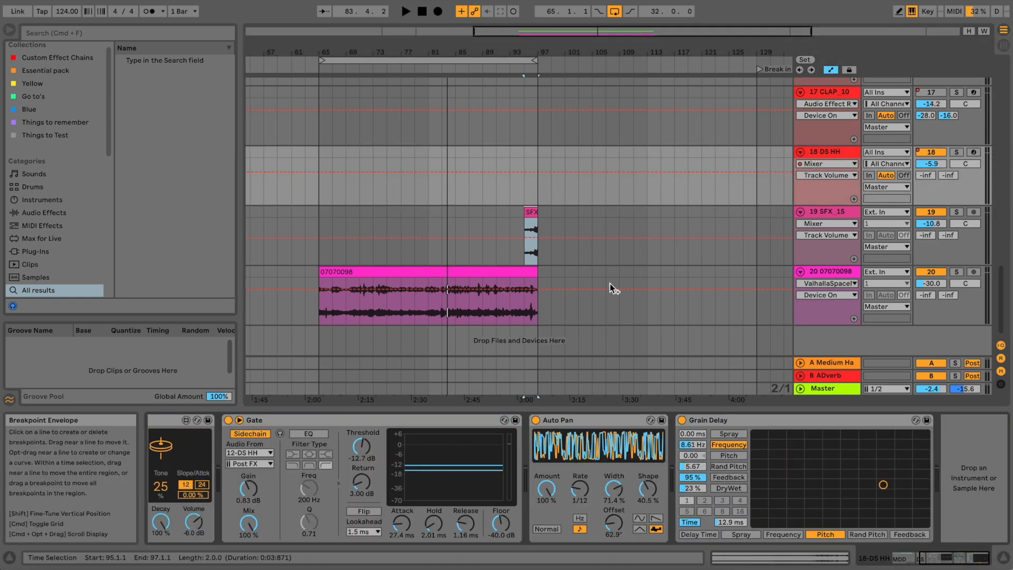
scroll(637, 149, "up", 15)
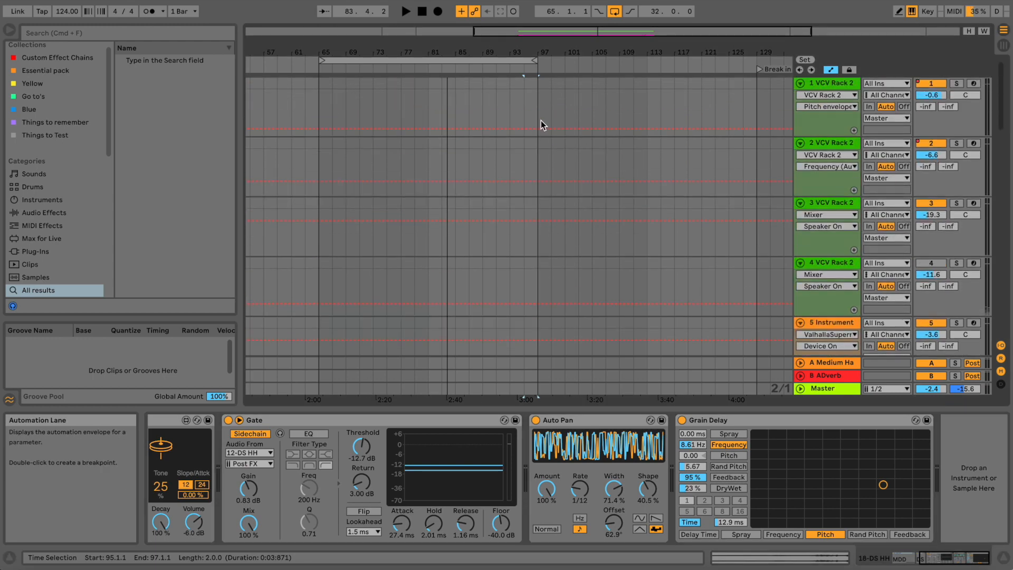
left_click_drag(523, 50, 504, 48)
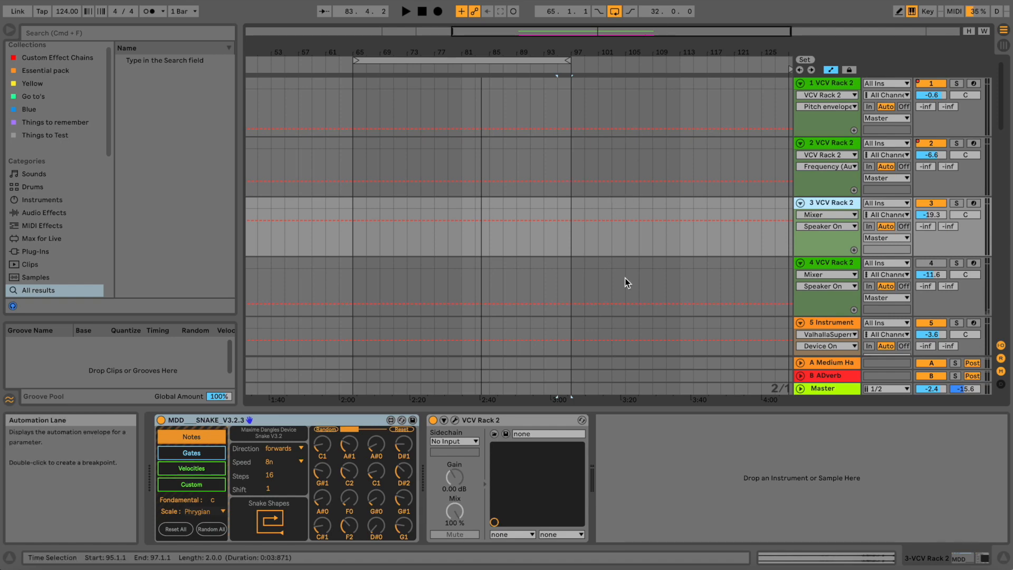
scroll(666, 248, "down", 15)
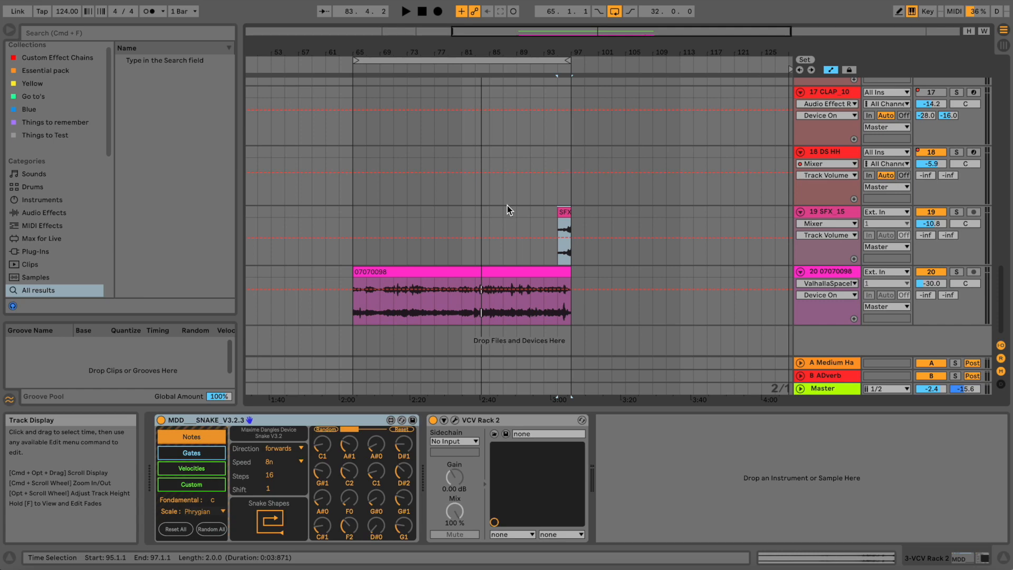
scroll(509, 185, "up", 12)
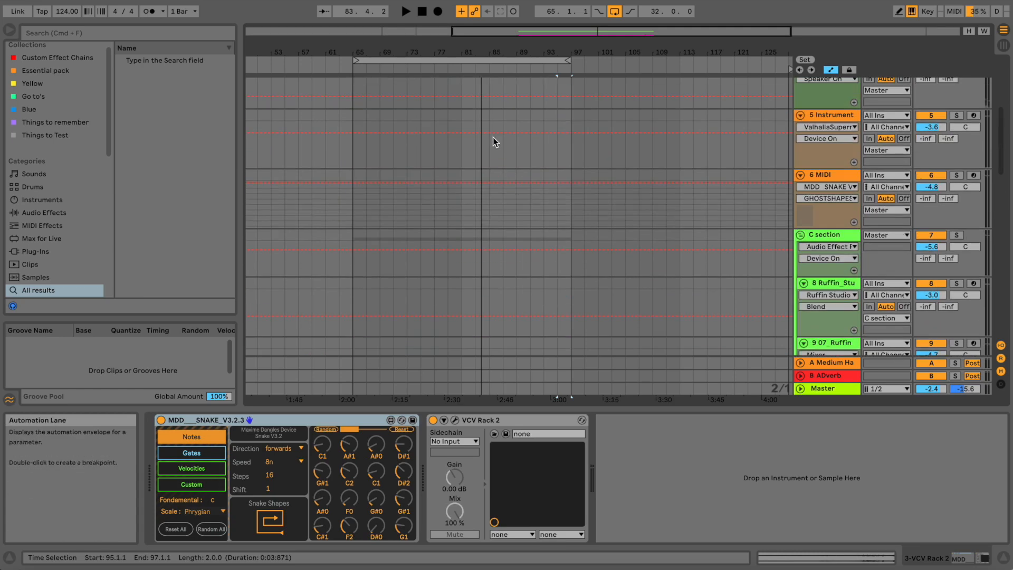
scroll(493, 138, "down", 12)
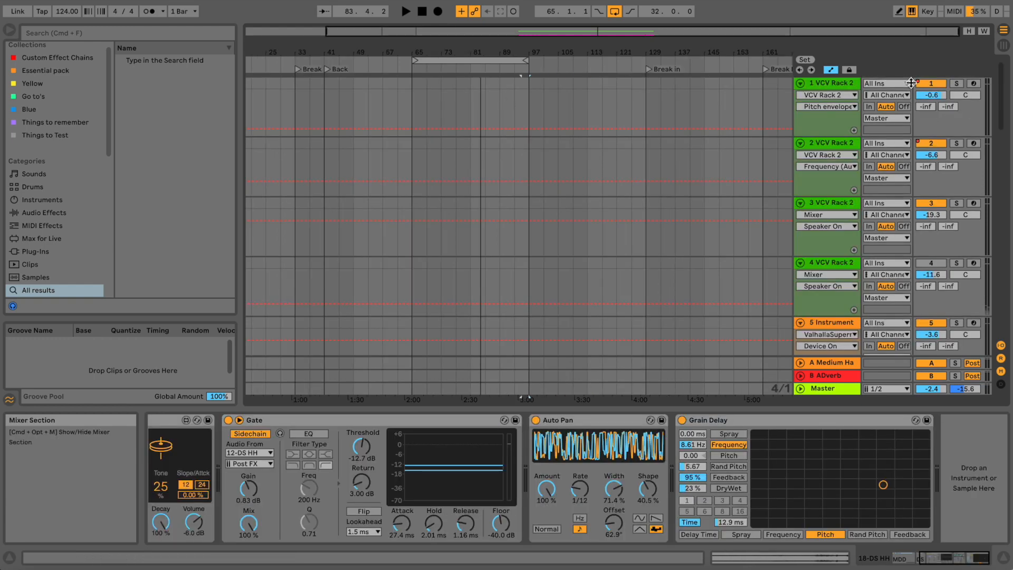
Examine track 1's Snake sequencer and its VCV Rack 2 kick patch, and close the plug-in window.
left_click(841, 83)
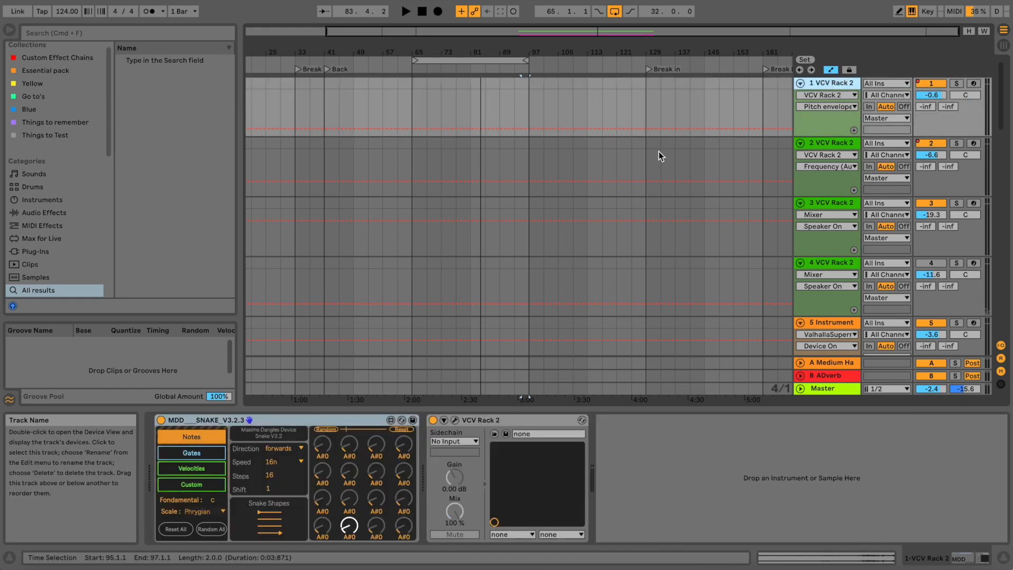
left_click(454, 420)
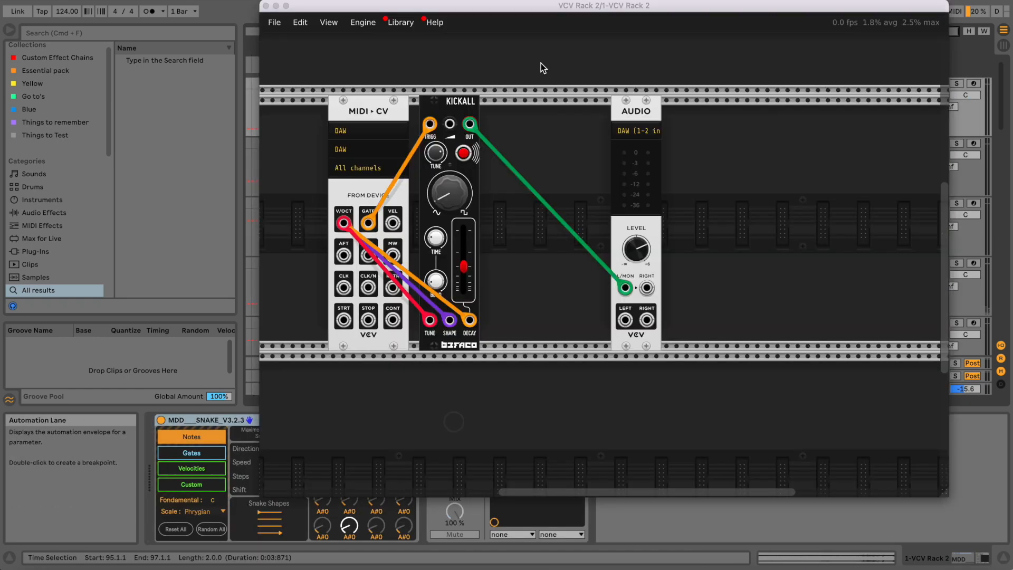
left_click(266, 6)
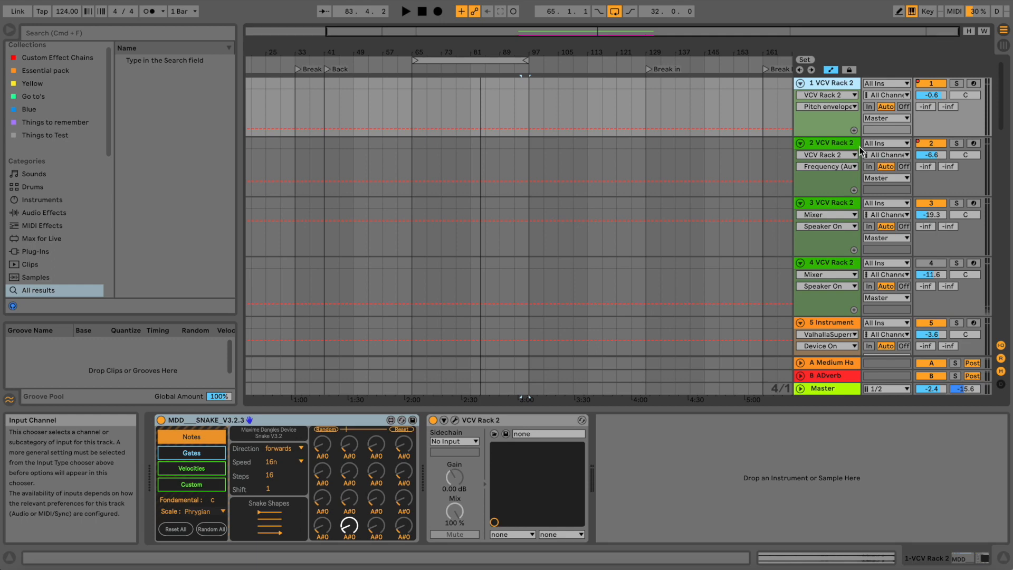
Examine the Snake sequencers on tracks 2 and 3 and track 3's VCV Rack 2 patch, and close the plug-in window.
left_click(843, 143)
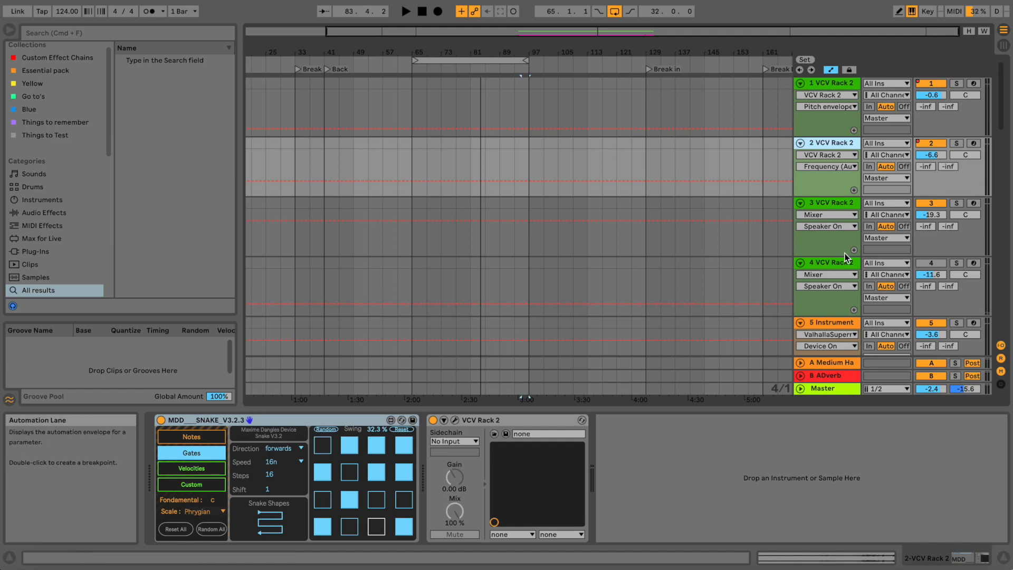
left_click(822, 201)
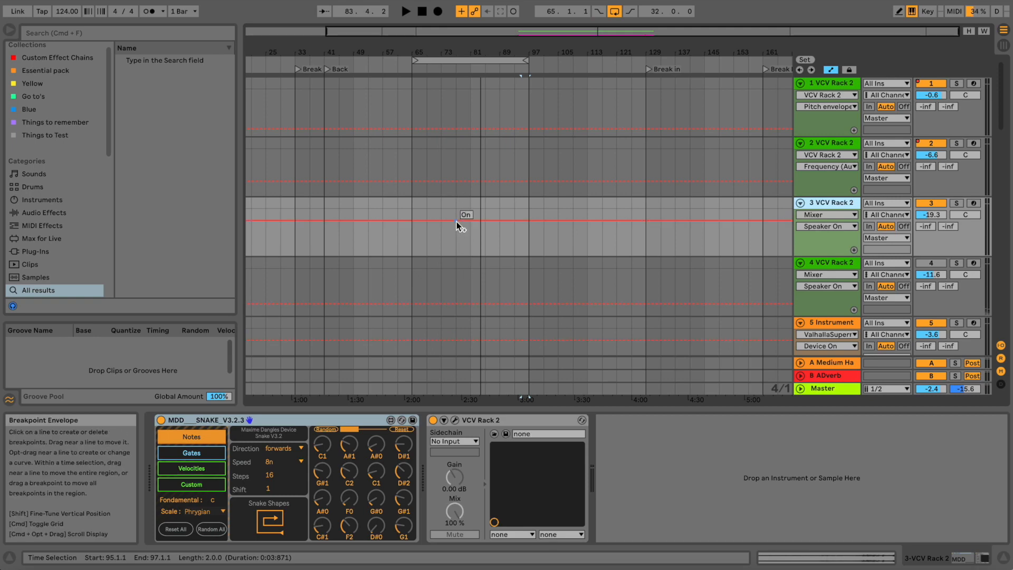
left_click(456, 419)
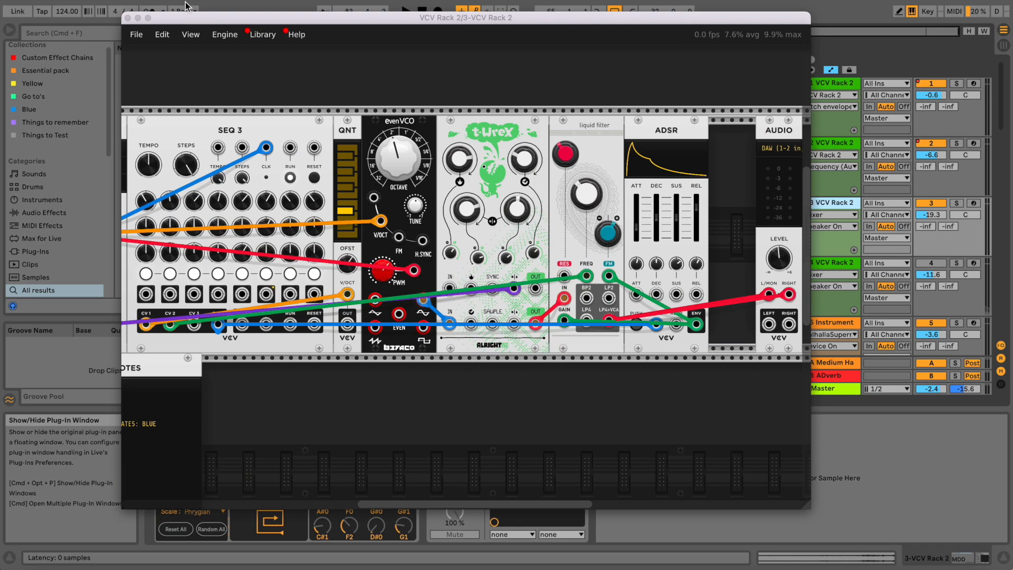
left_click(127, 18)
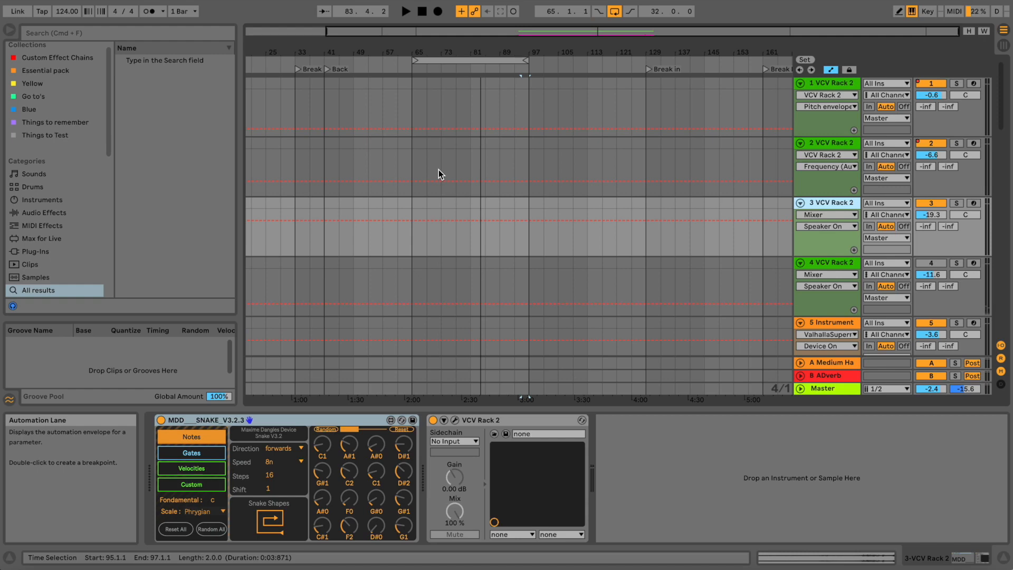
scroll(639, 188, "down", 15)
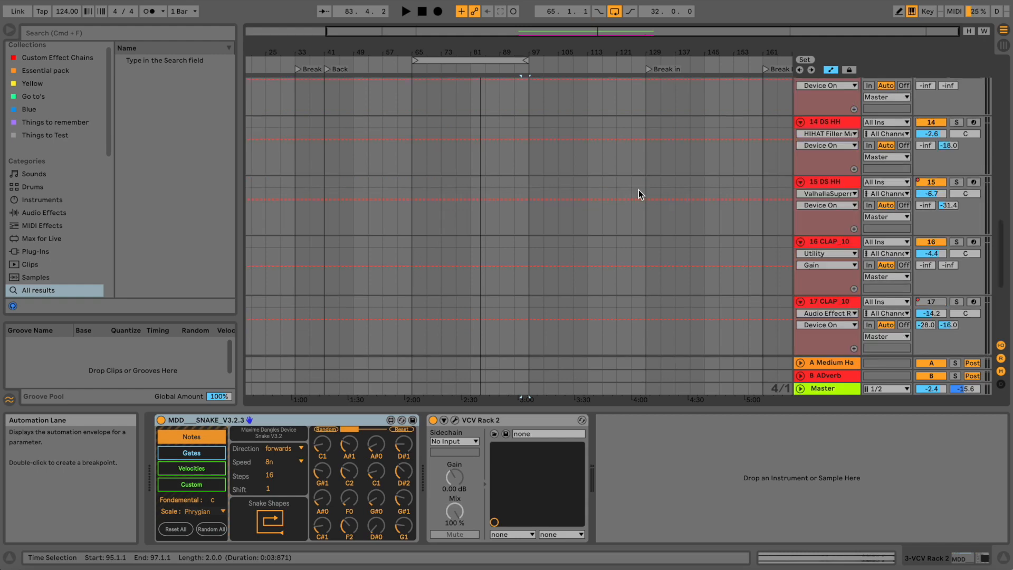
left_click_drag(485, 52, 484, 48)
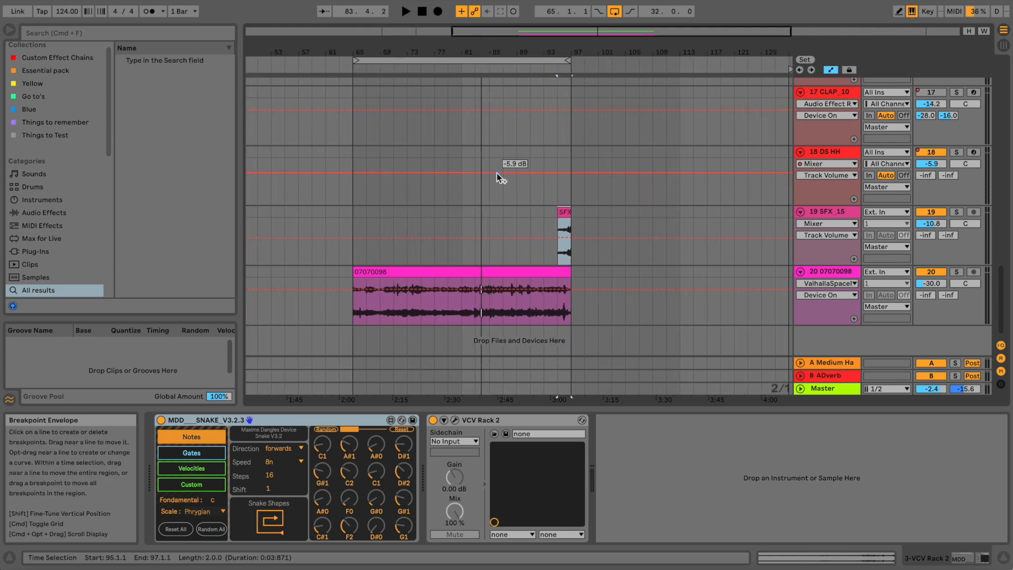
scroll(496, 172, "up", 15)
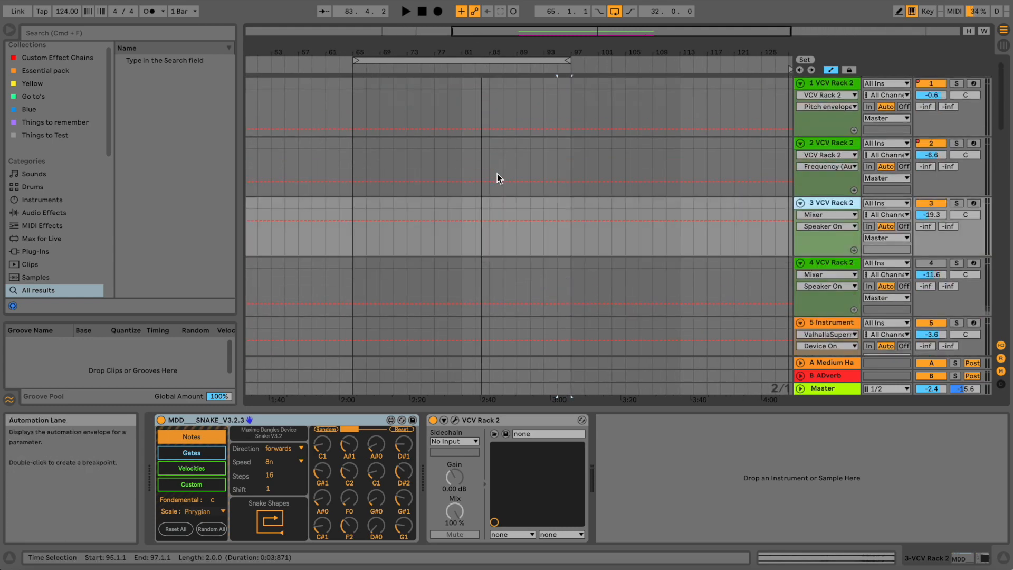